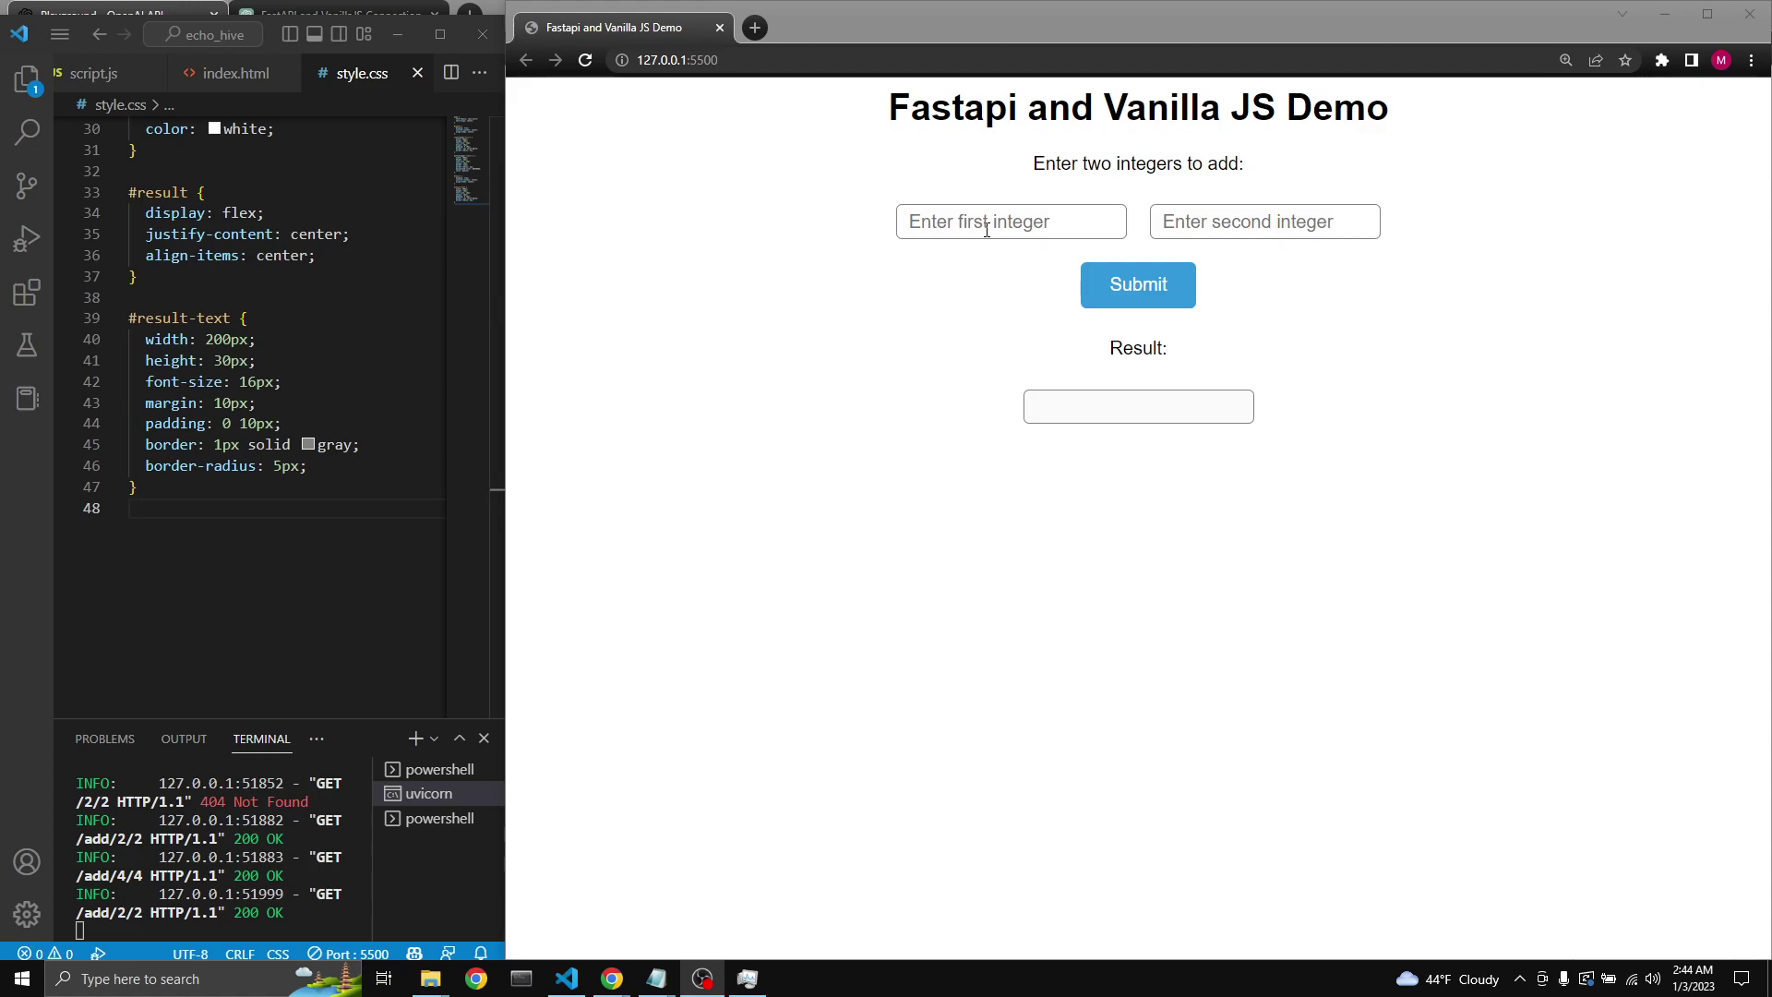
Step: Enter 3 and 3 in the demo page's two number fields and submit to get 6
{"action": "left_click", "coordinate": [986, 224]}
{"action": "type", "text": "3"}
{"action": "left_click", "coordinate": [1246, 224]}
{"action": "type", "text": "3"}
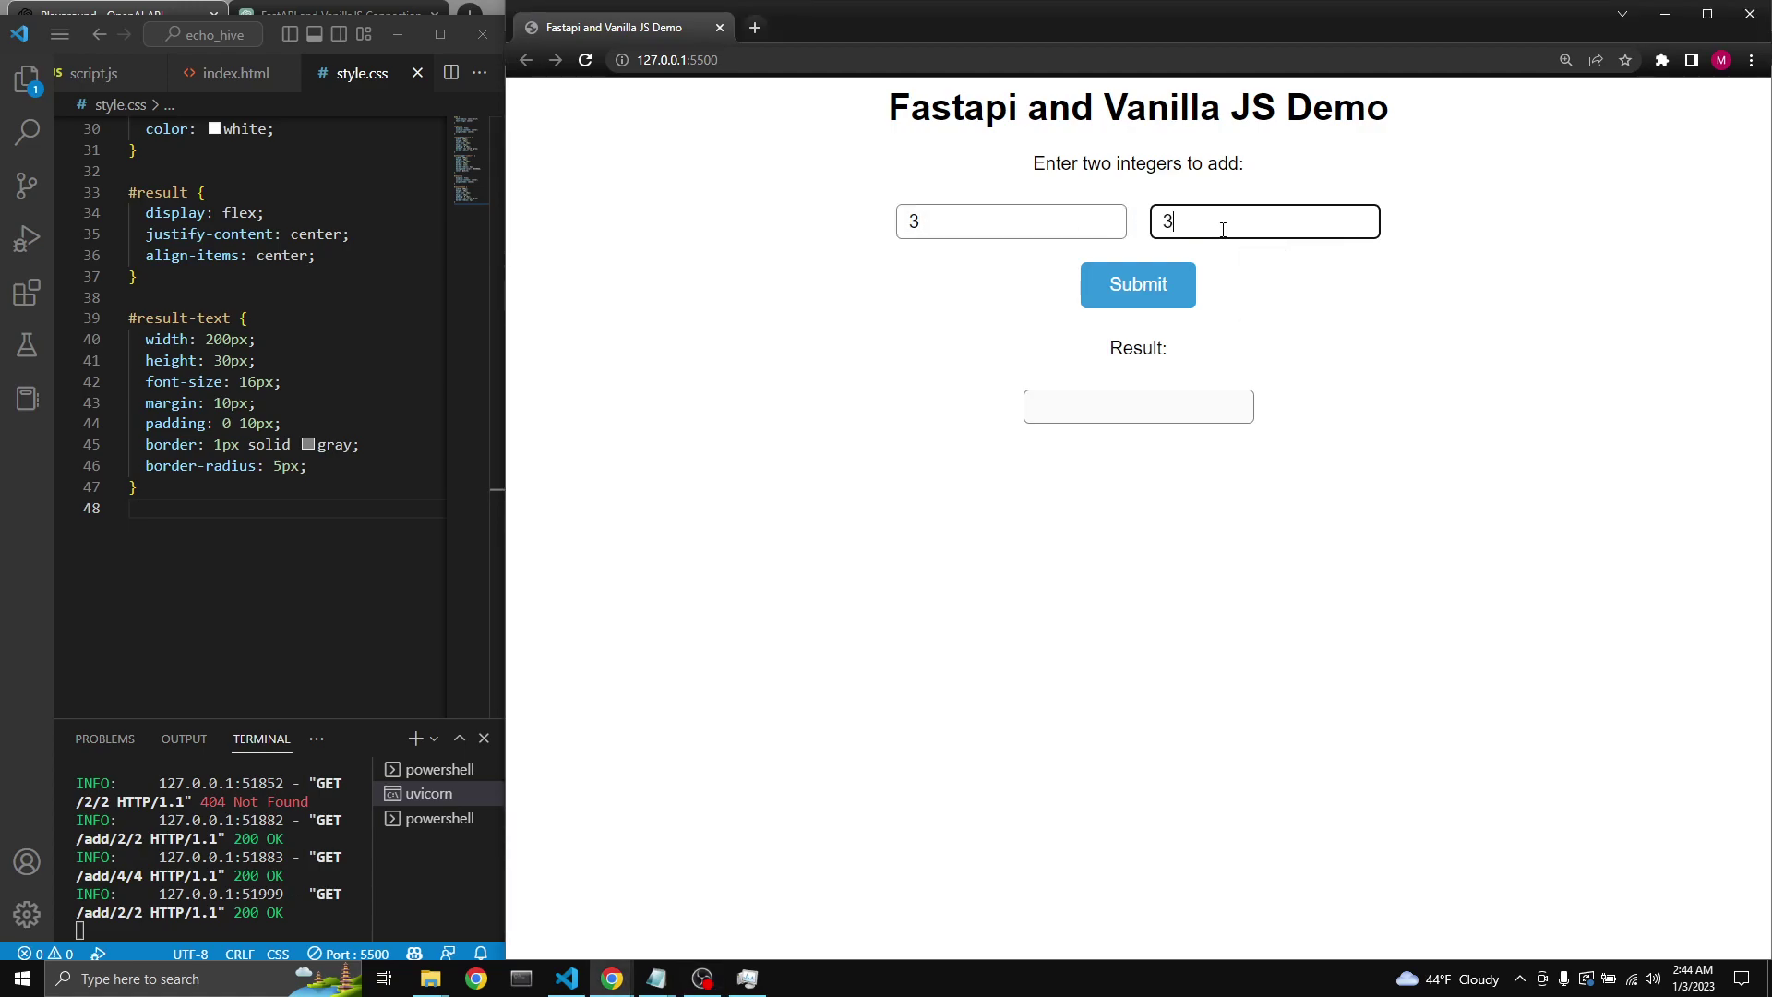
{"action": "left_click", "coordinate": [1123, 294]}
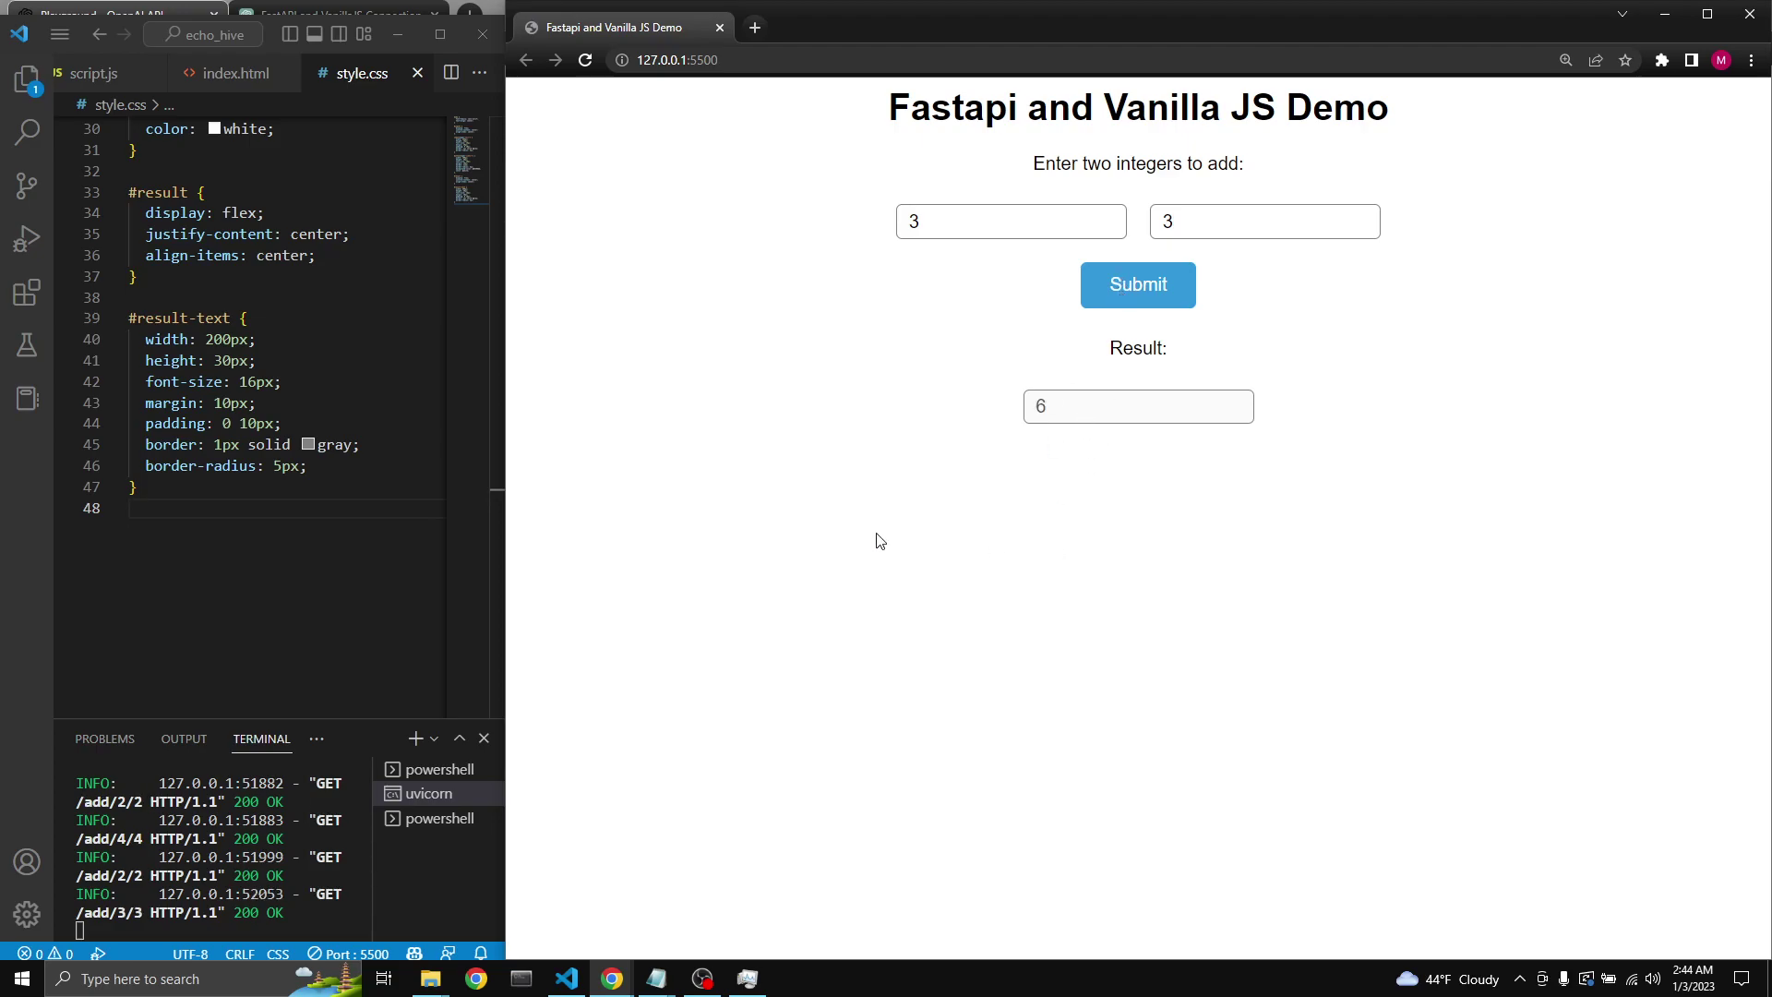
Step: Replace style.css with successive ChatGPT stylesheets, saving each so the page live-reloads
{"action": "left_click", "coordinate": [378, 566]}
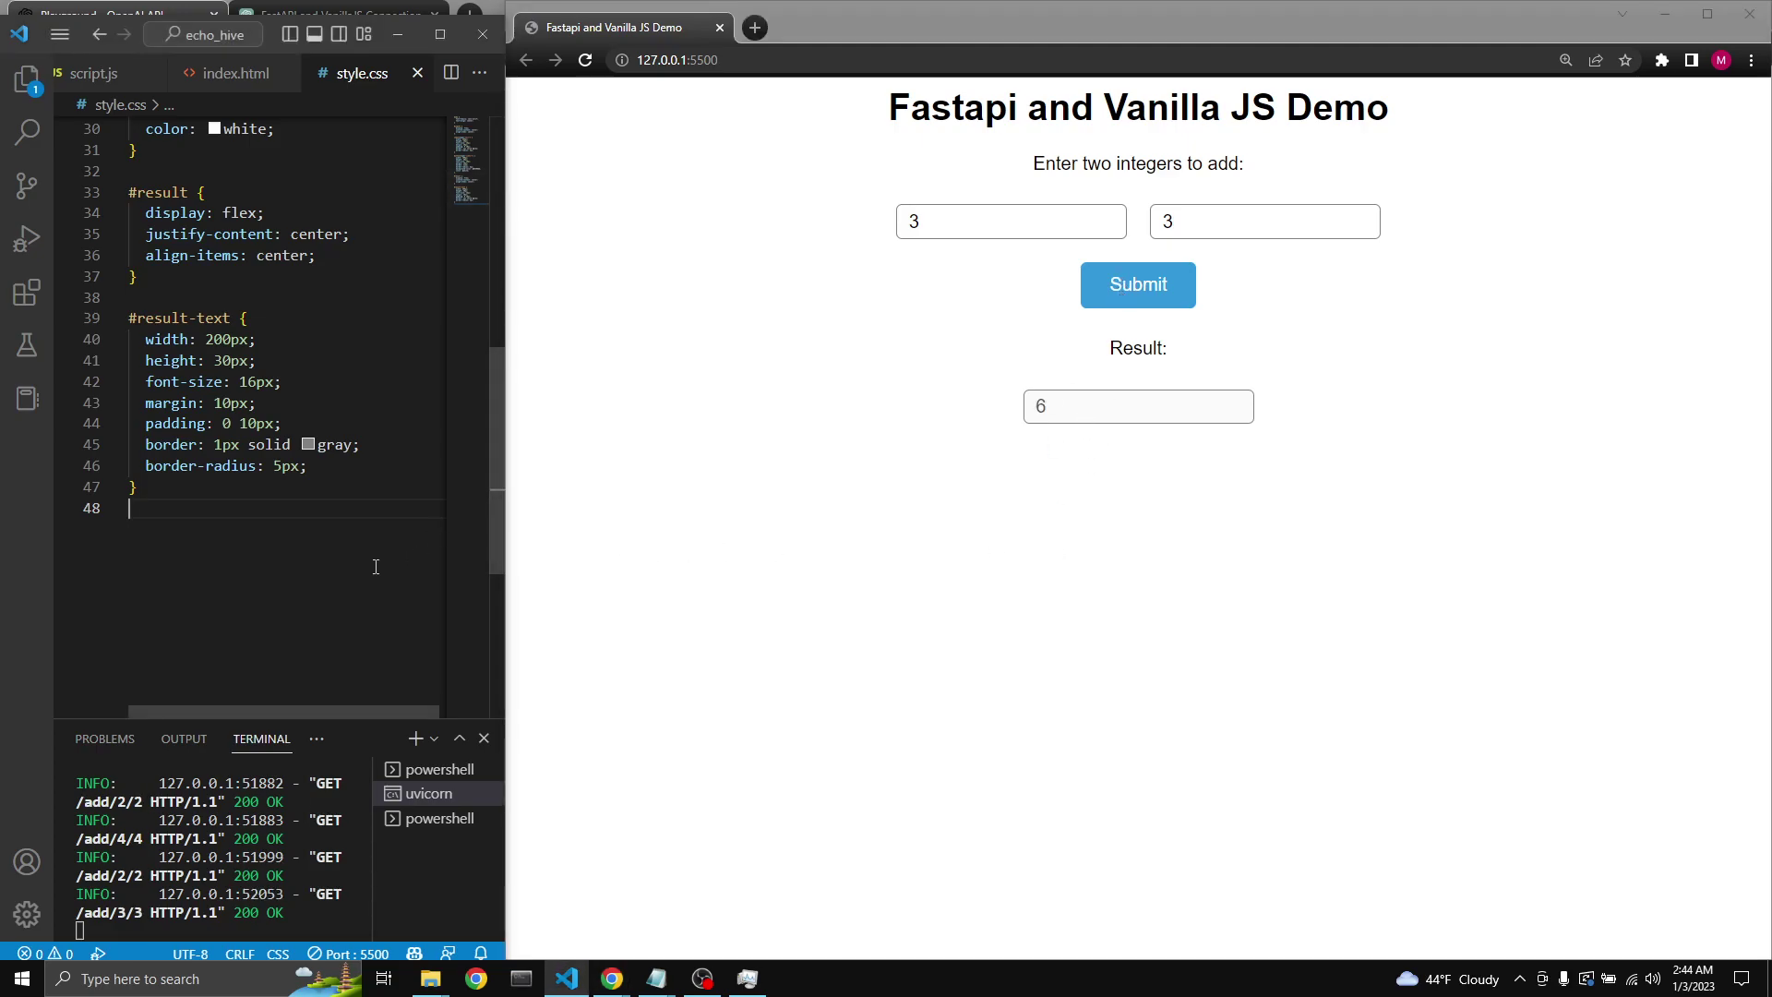
{"action": "key", "text": "ctrl+a"}
{"action": "key", "text": "ctrl+v"}
{"action": "key", "text": "ctrl+a"}
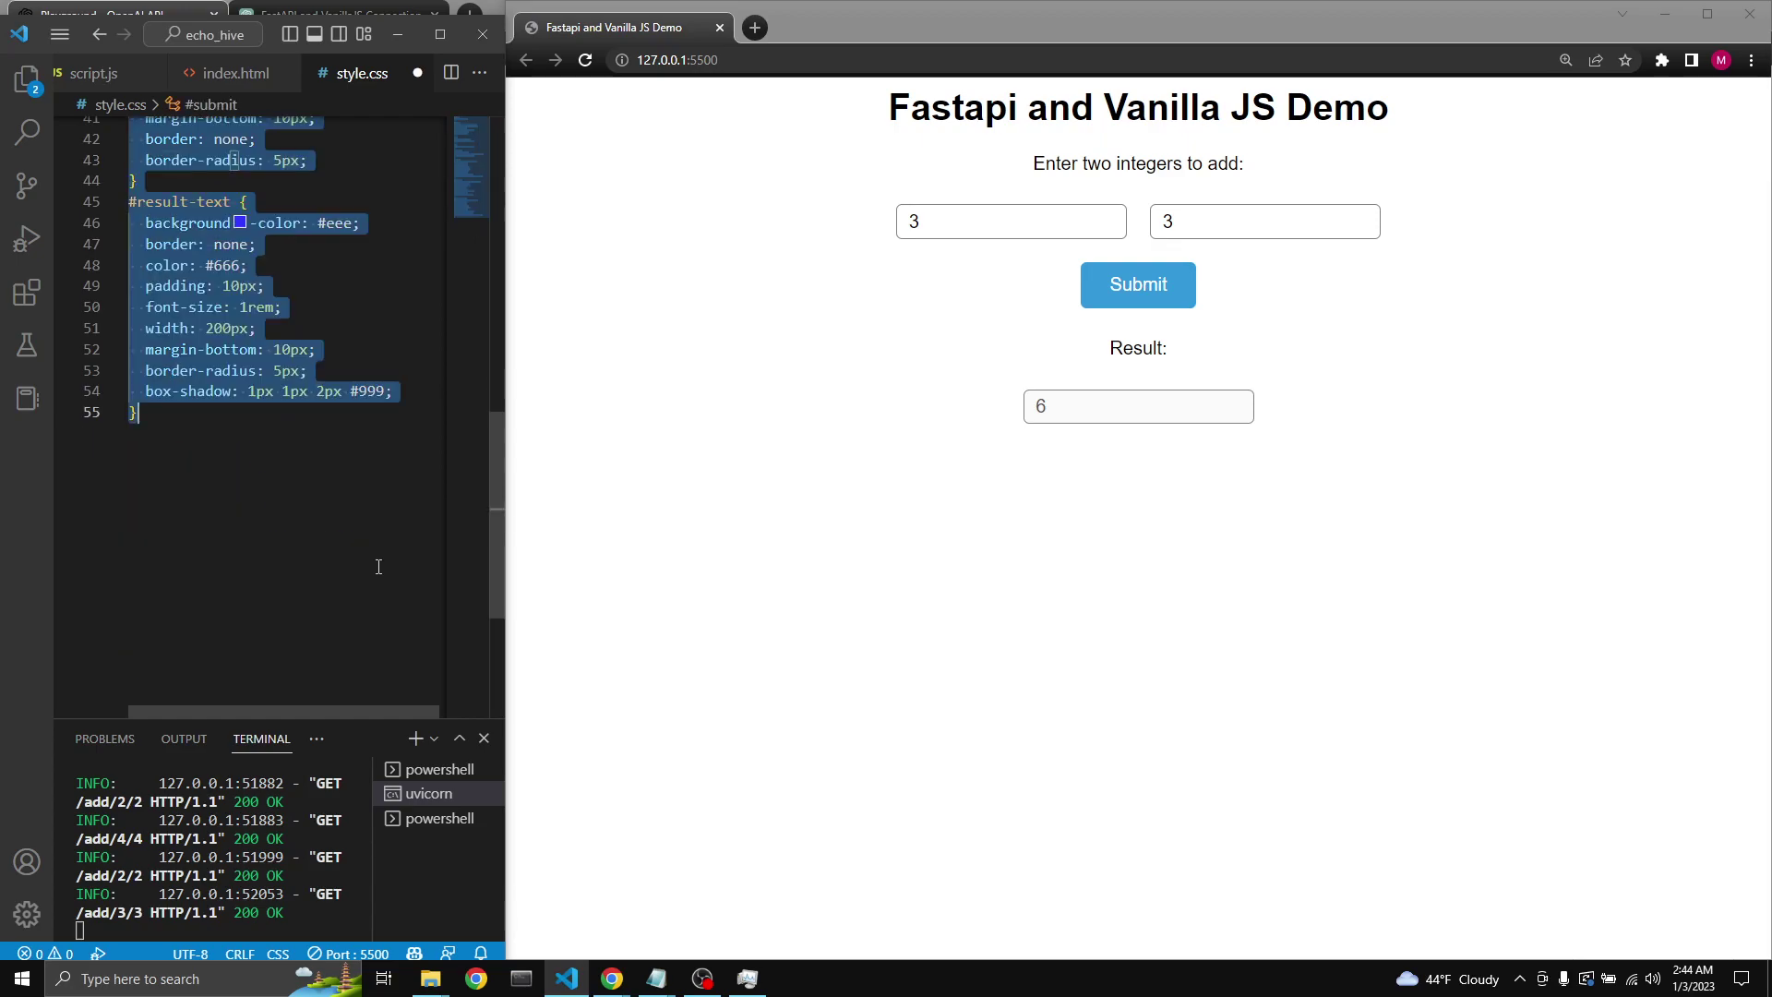
{"action": "key", "text": "ctrl+s"}
{"action": "key", "text": "ctrl+v"}
{"action": "key", "text": "ctrl+a"}
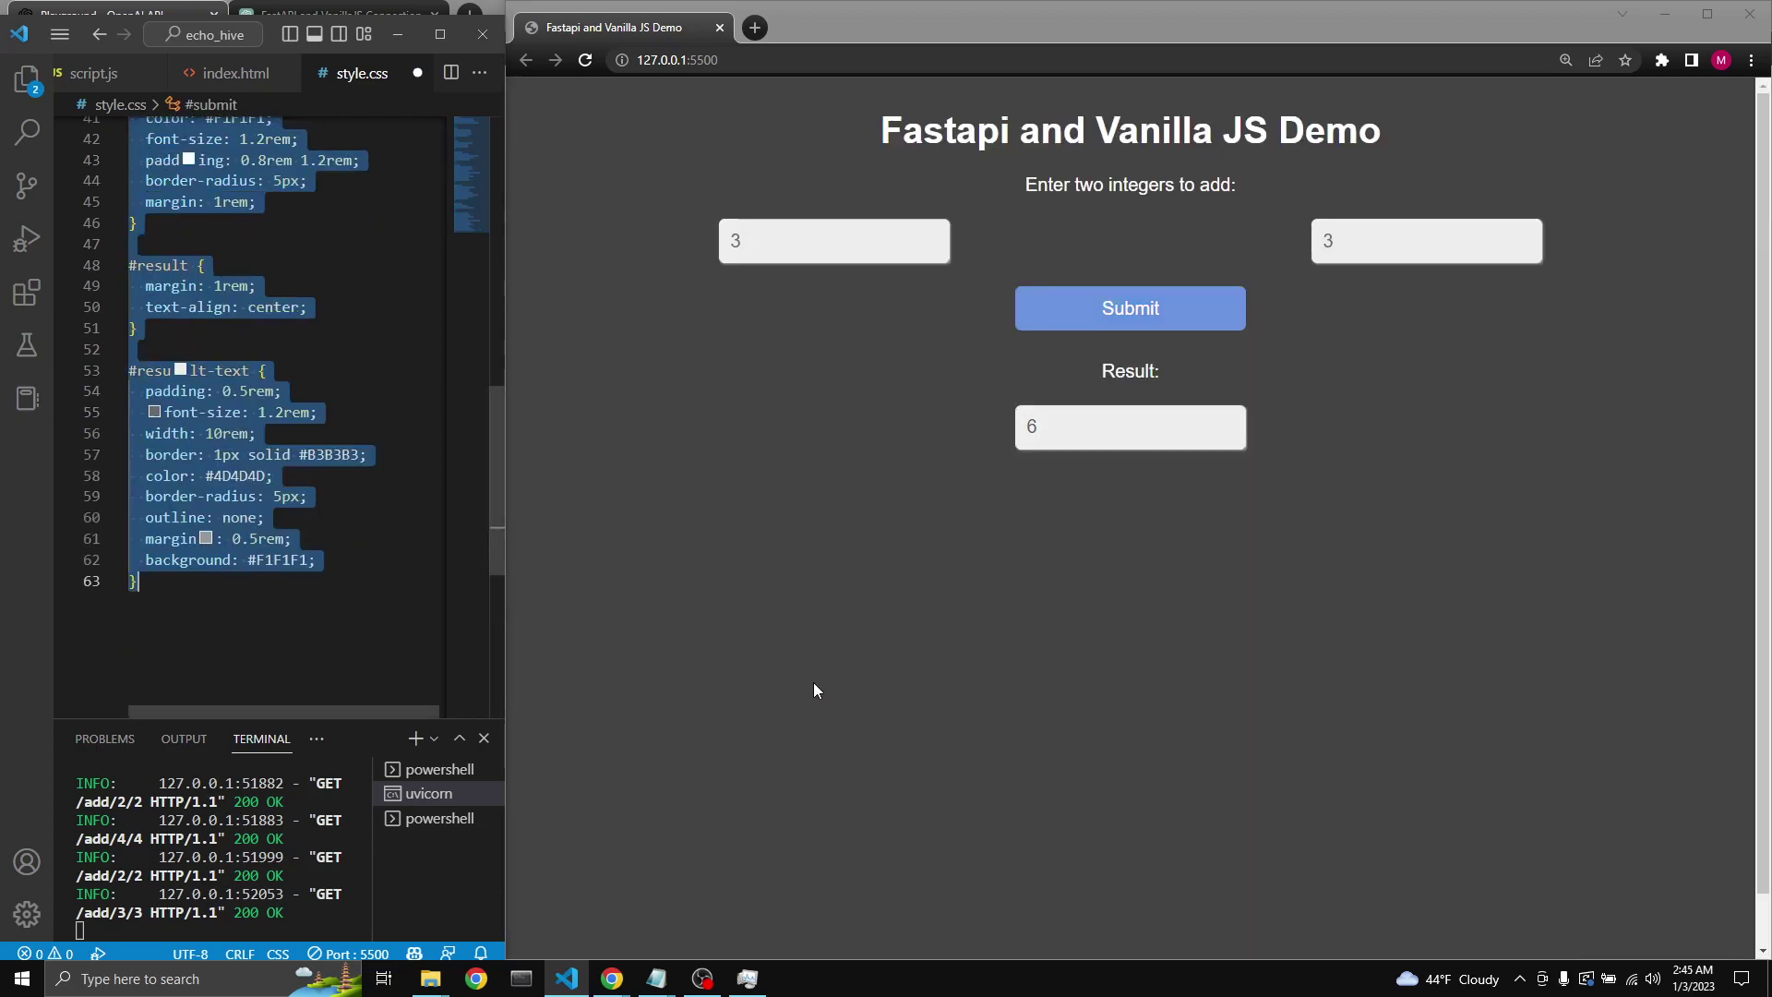
{"action": "key", "text": "ctrl+s"}
{"action": "key", "text": "ctrl+v"}
{"action": "key", "text": "ctrl+a"}
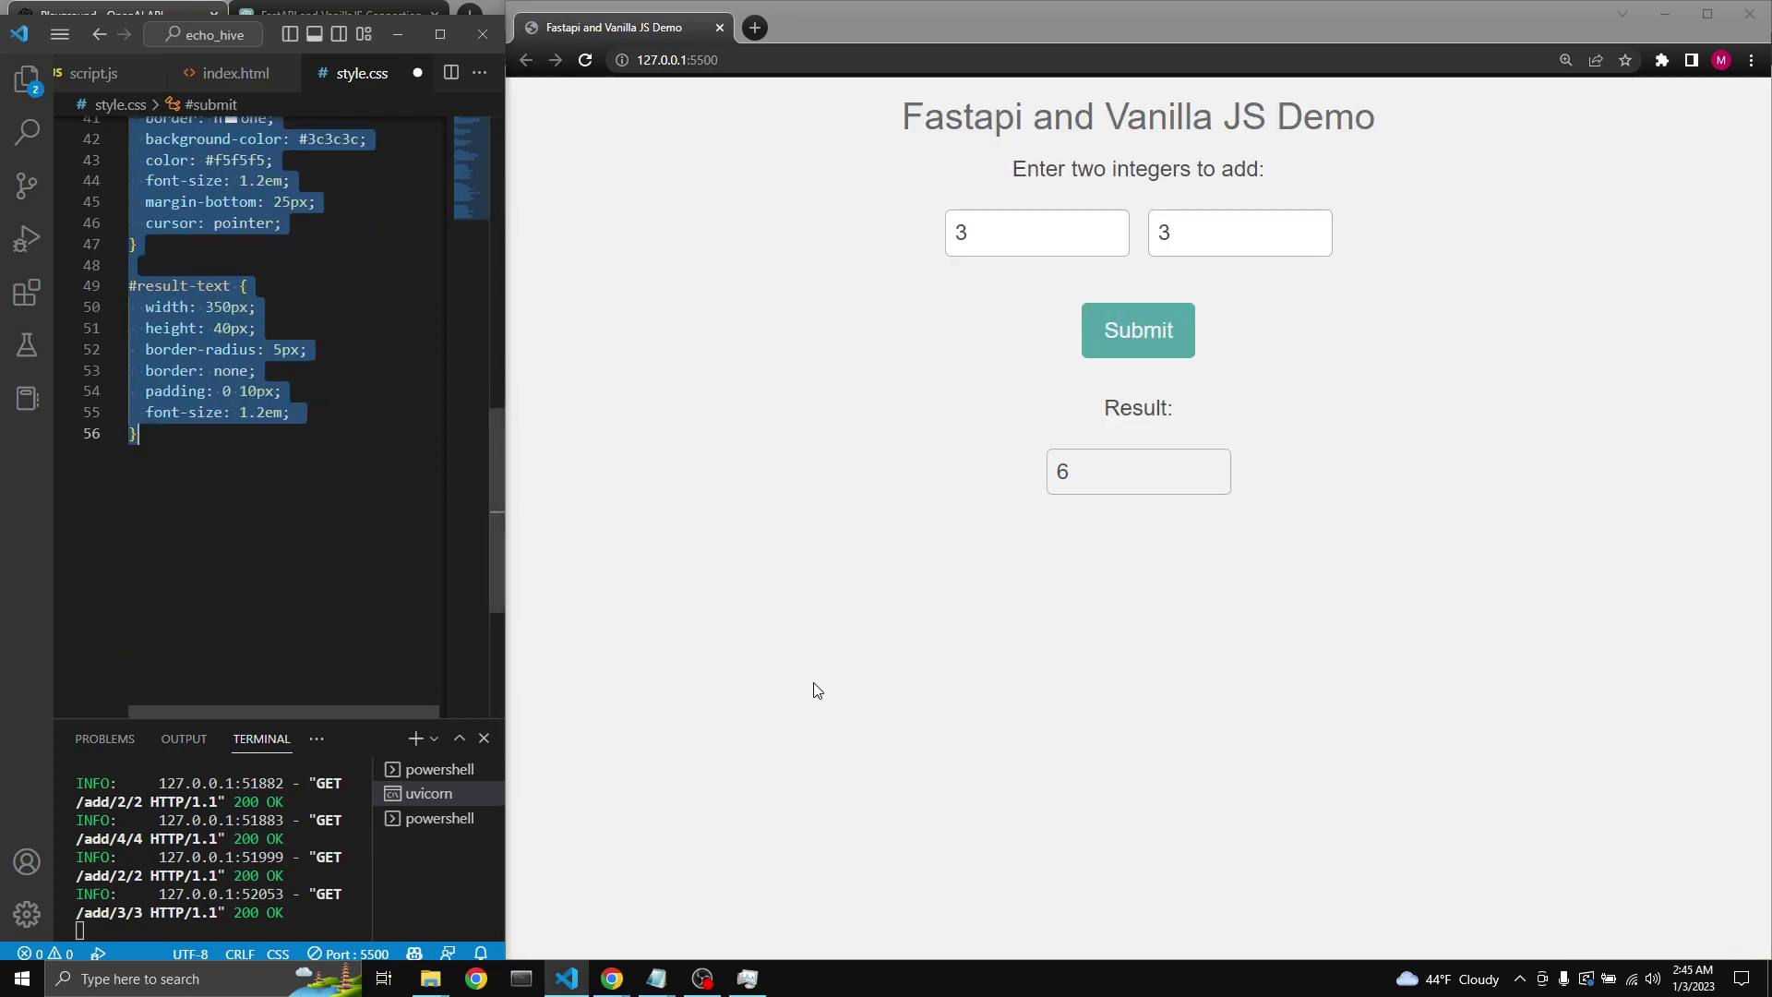
{"action": "key", "text": "ctrl+s"}
Step: Try further alternative stylesheets in style.css, including a gold-button and green-button variant
{"action": "left_click", "coordinate": [276, 125]}
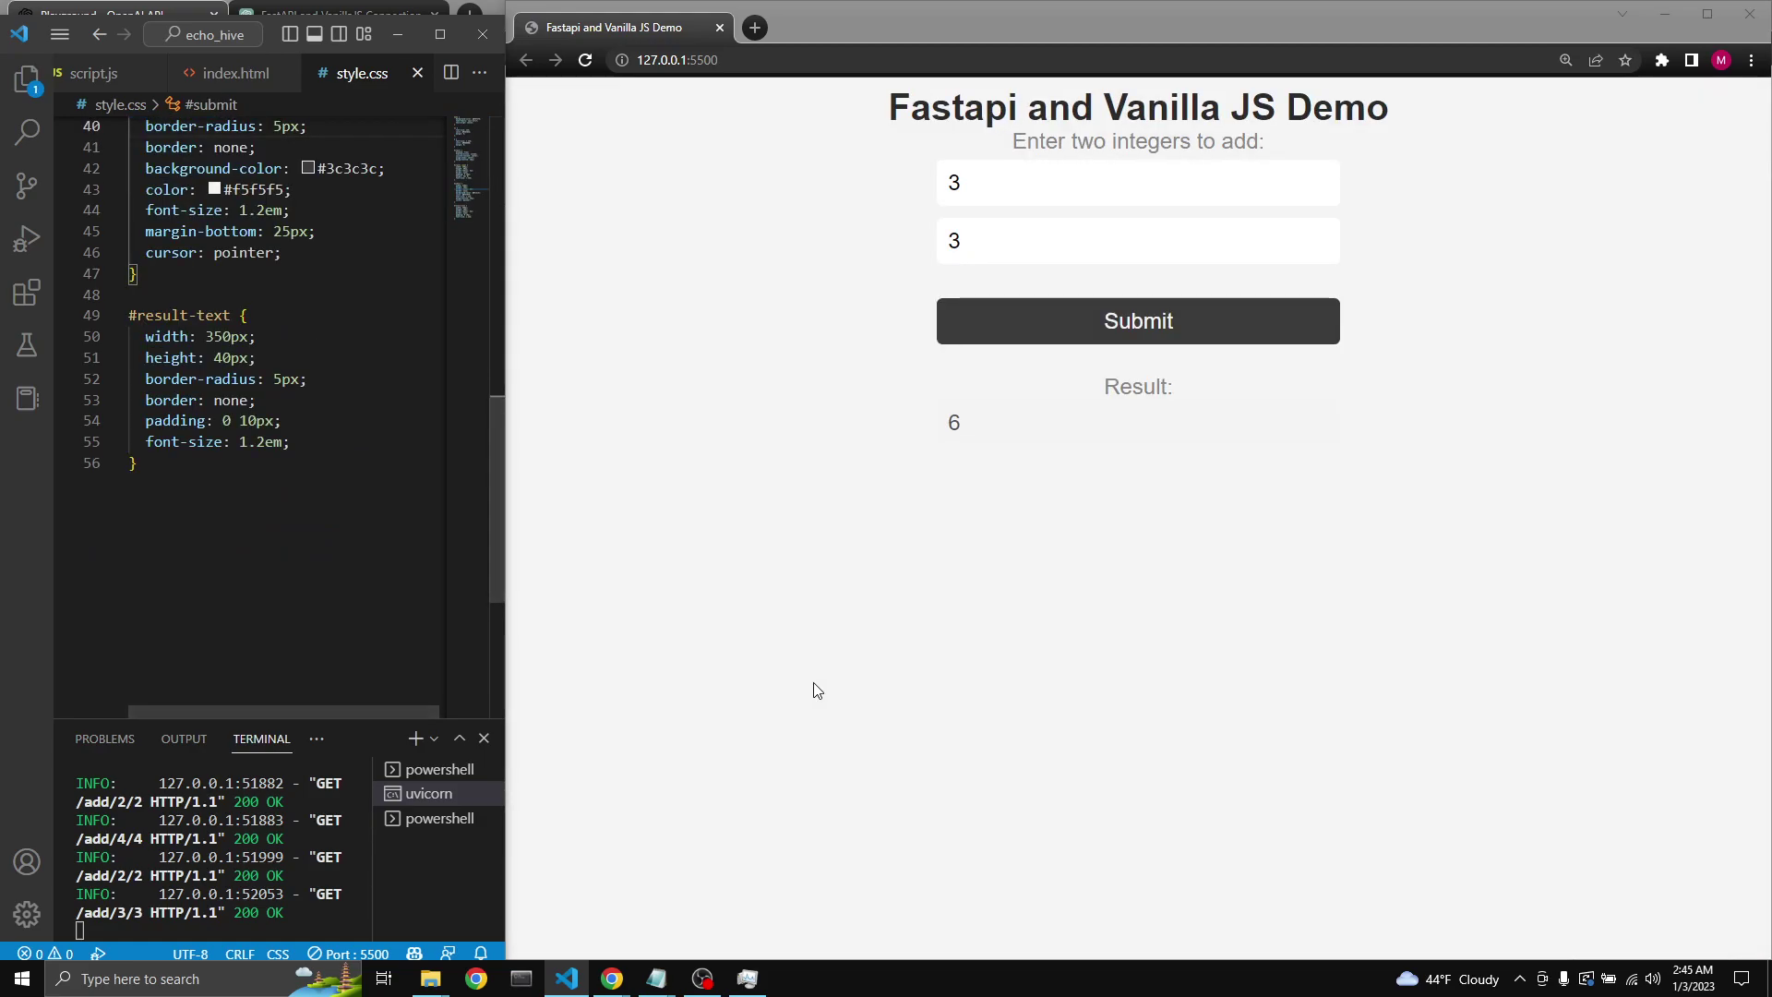
{"action": "key", "text": "ctrl+a"}
{"action": "key", "text": "ctrl+s"}
{"action": "key", "text": "ctrl+v"}
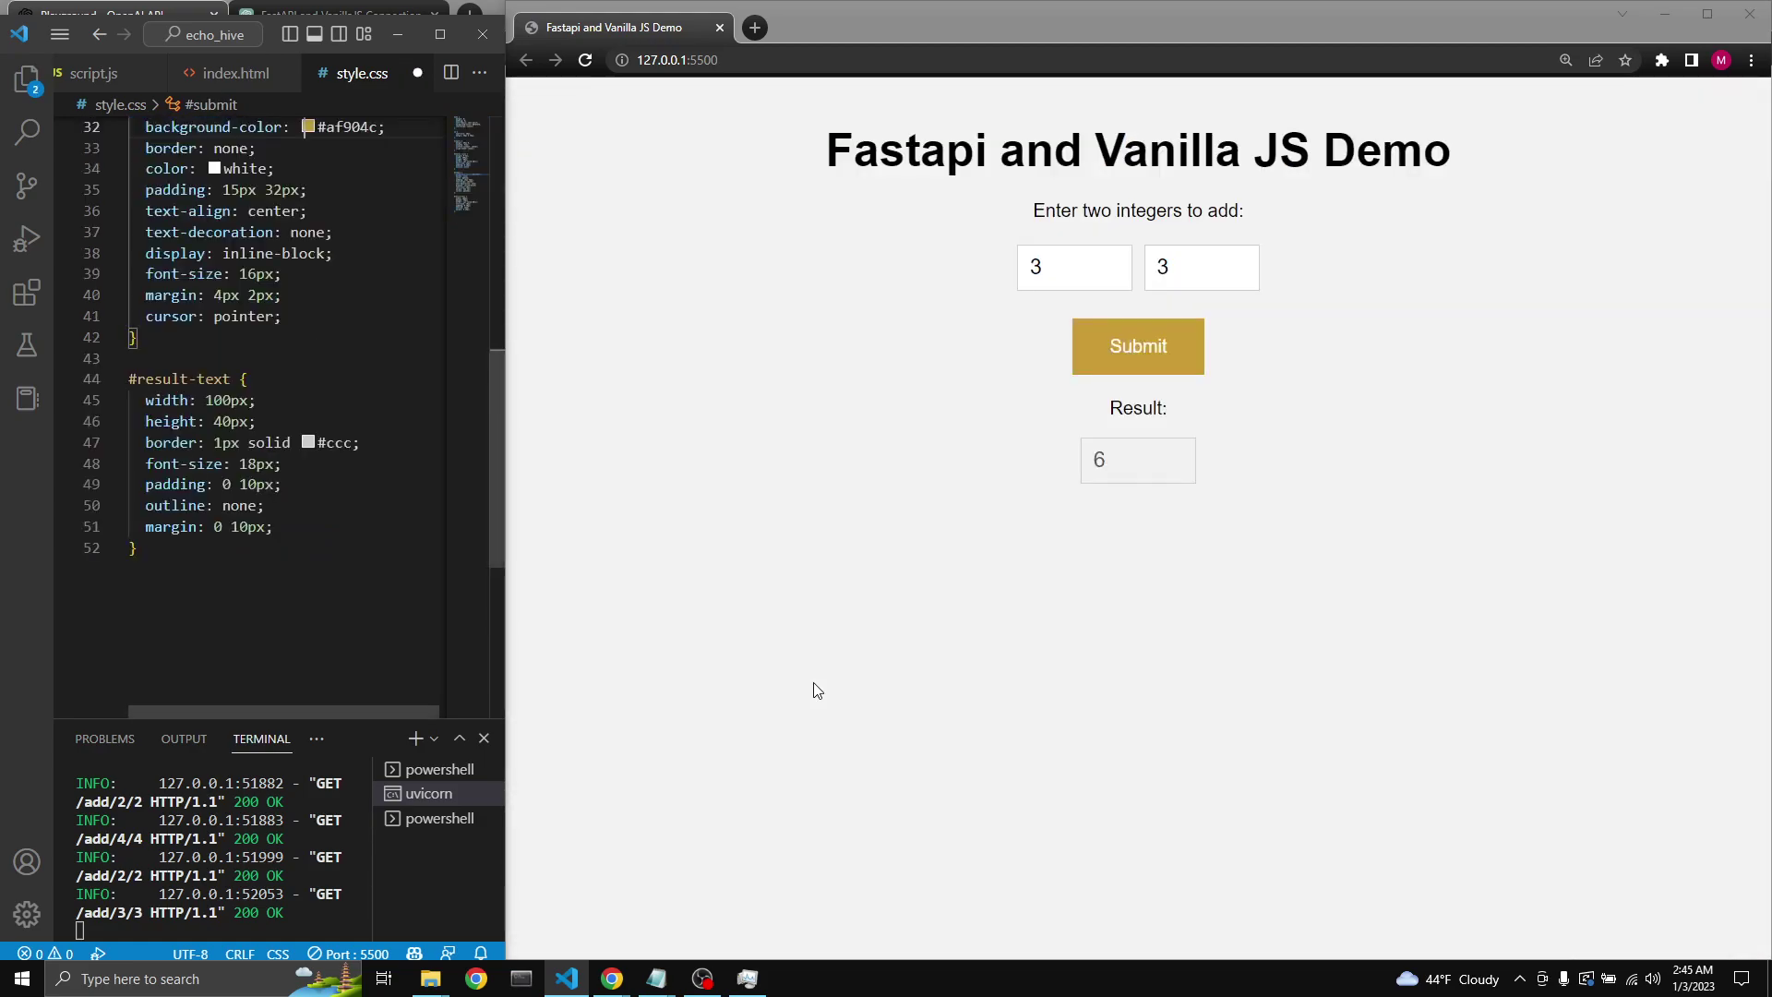
{"action": "key", "text": "ctrl+s"}
{"action": "key", "text": "ctrl+z"}
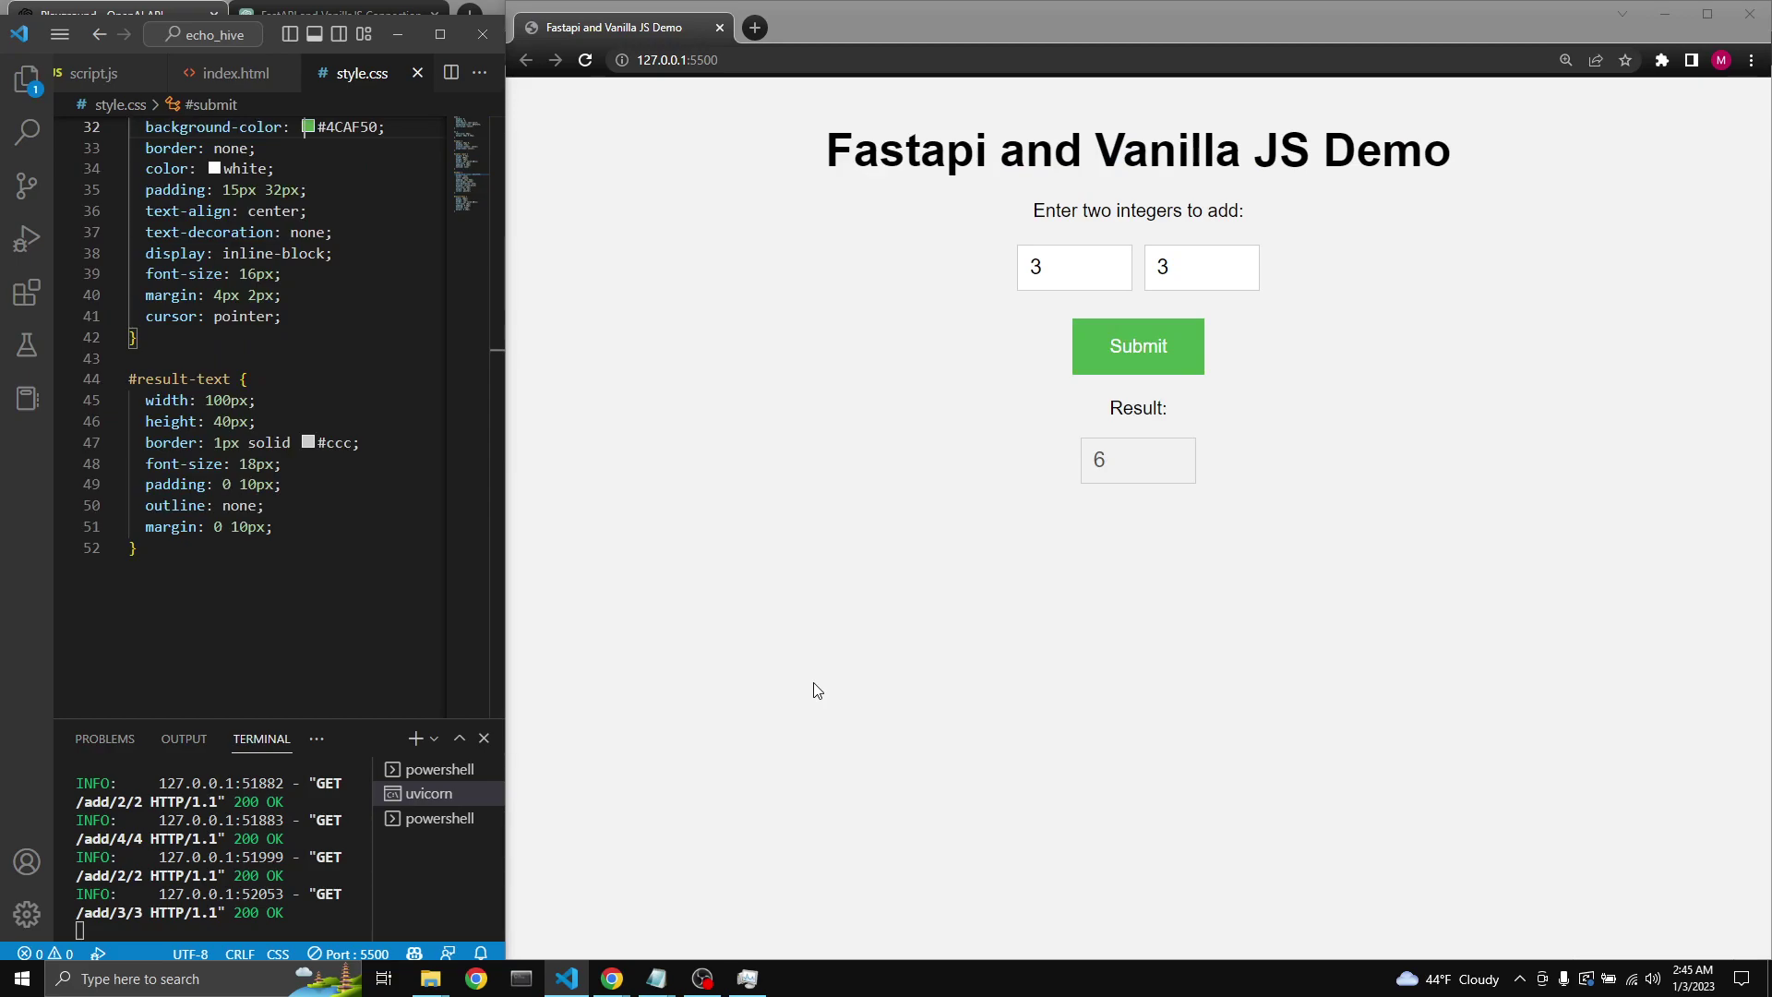
{"action": "key", "text": "ctrl+a"}
{"action": "key", "text": "ctrl+v"}
{"action": "key", "text": "ctrl+s"}
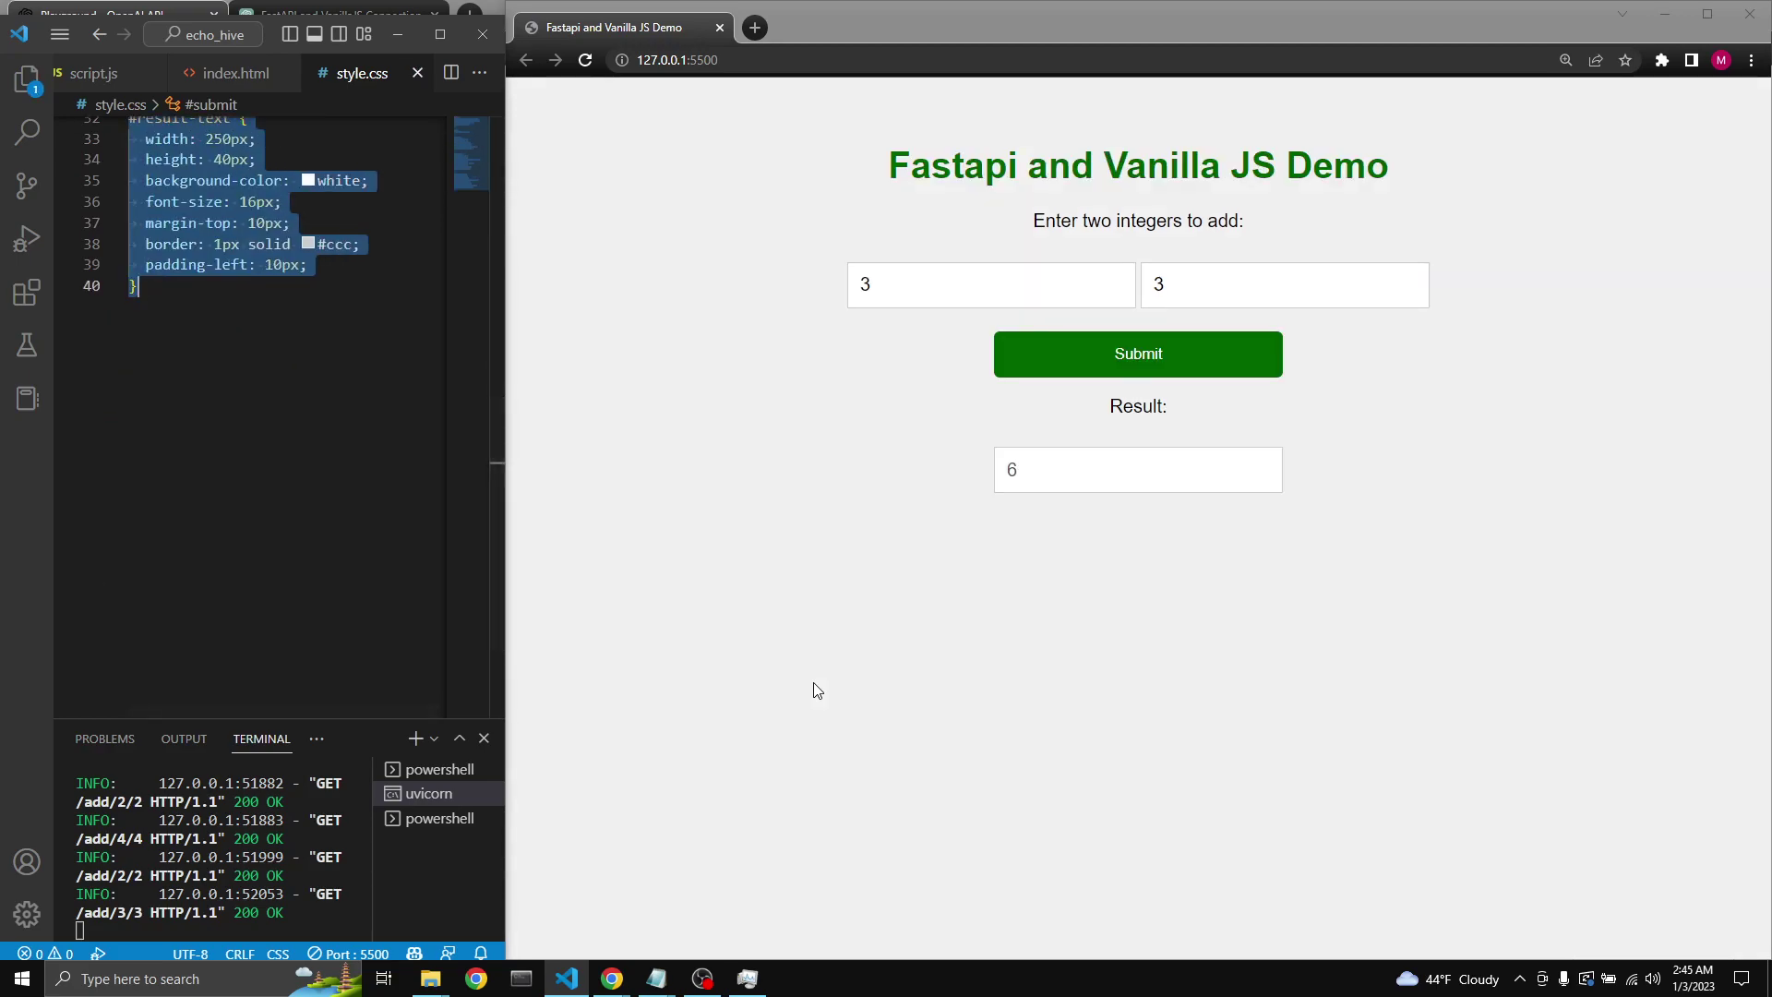
{"action": "key", "text": "ctrl+a"}
{"action": "key", "text": "ctrl+v"}
{"action": "key", "text": "ctrl+s"}
Step: Submit 5 and 5 on the demo page, then clear the second number field
{"action": "left_click", "coordinate": [1025, 244]}
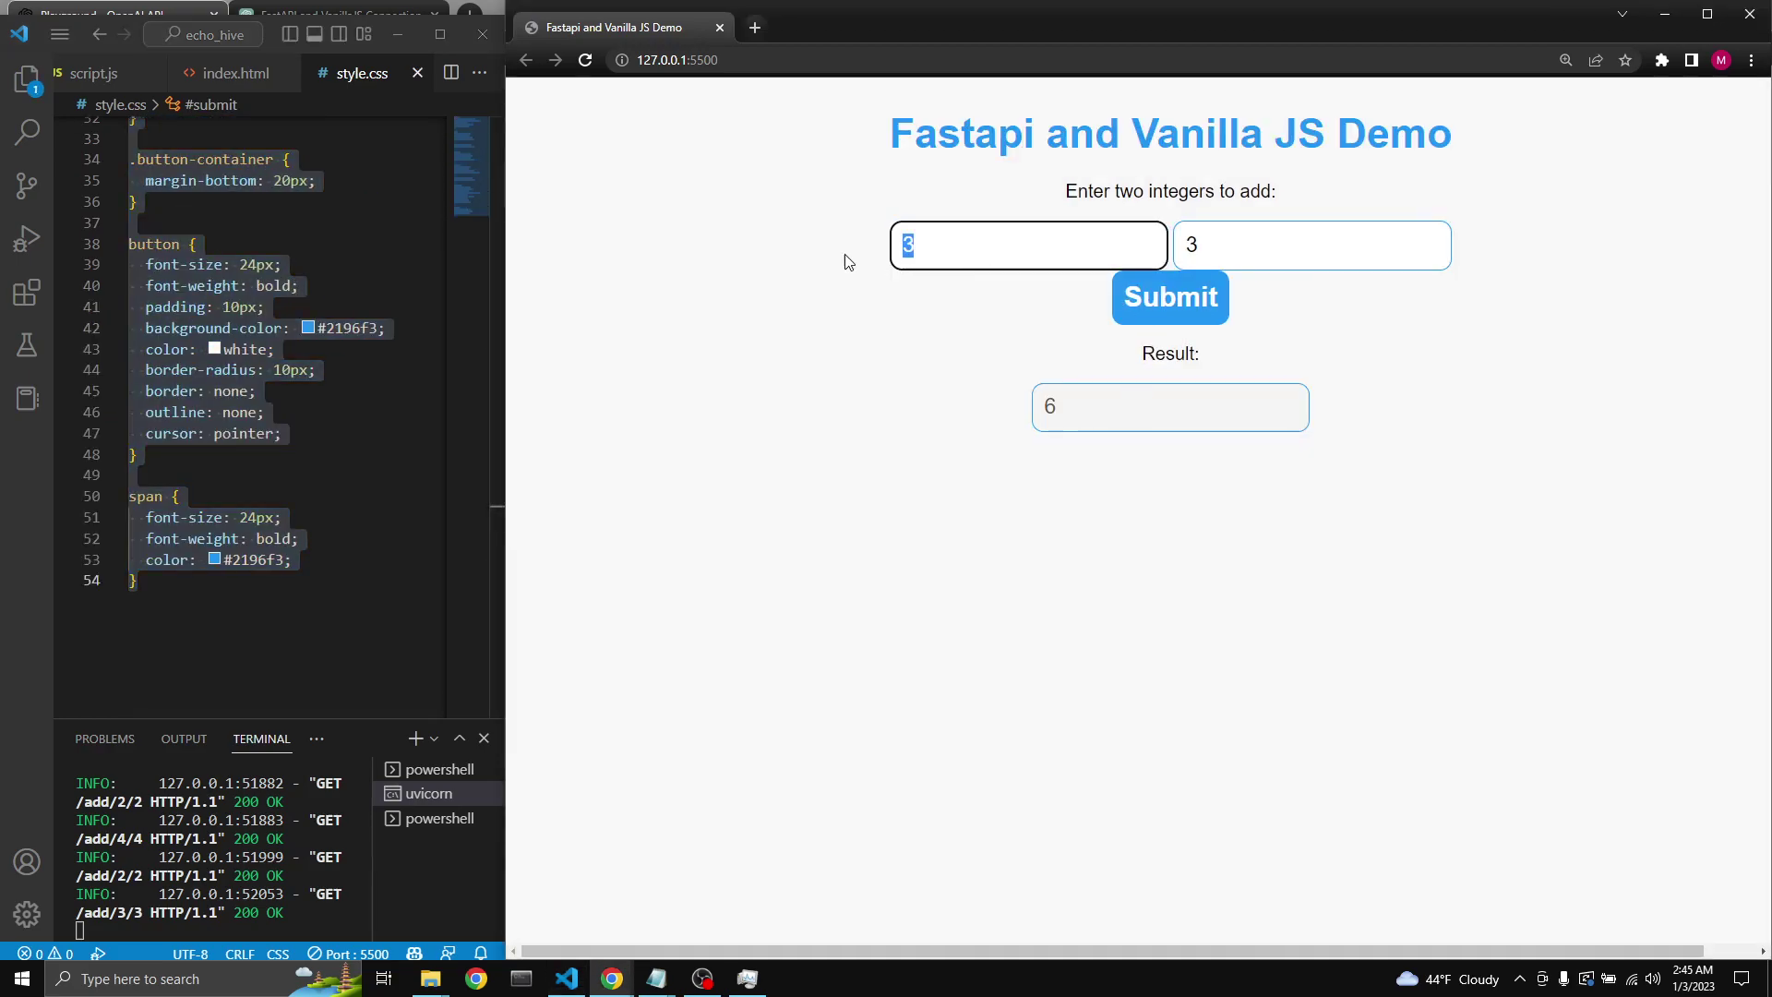
{"action": "type", "text": "5"}
{"action": "key", "text": "Tab"}
{"action": "type", "text": "5"}
{"action": "left_click", "coordinate": [1149, 298]}
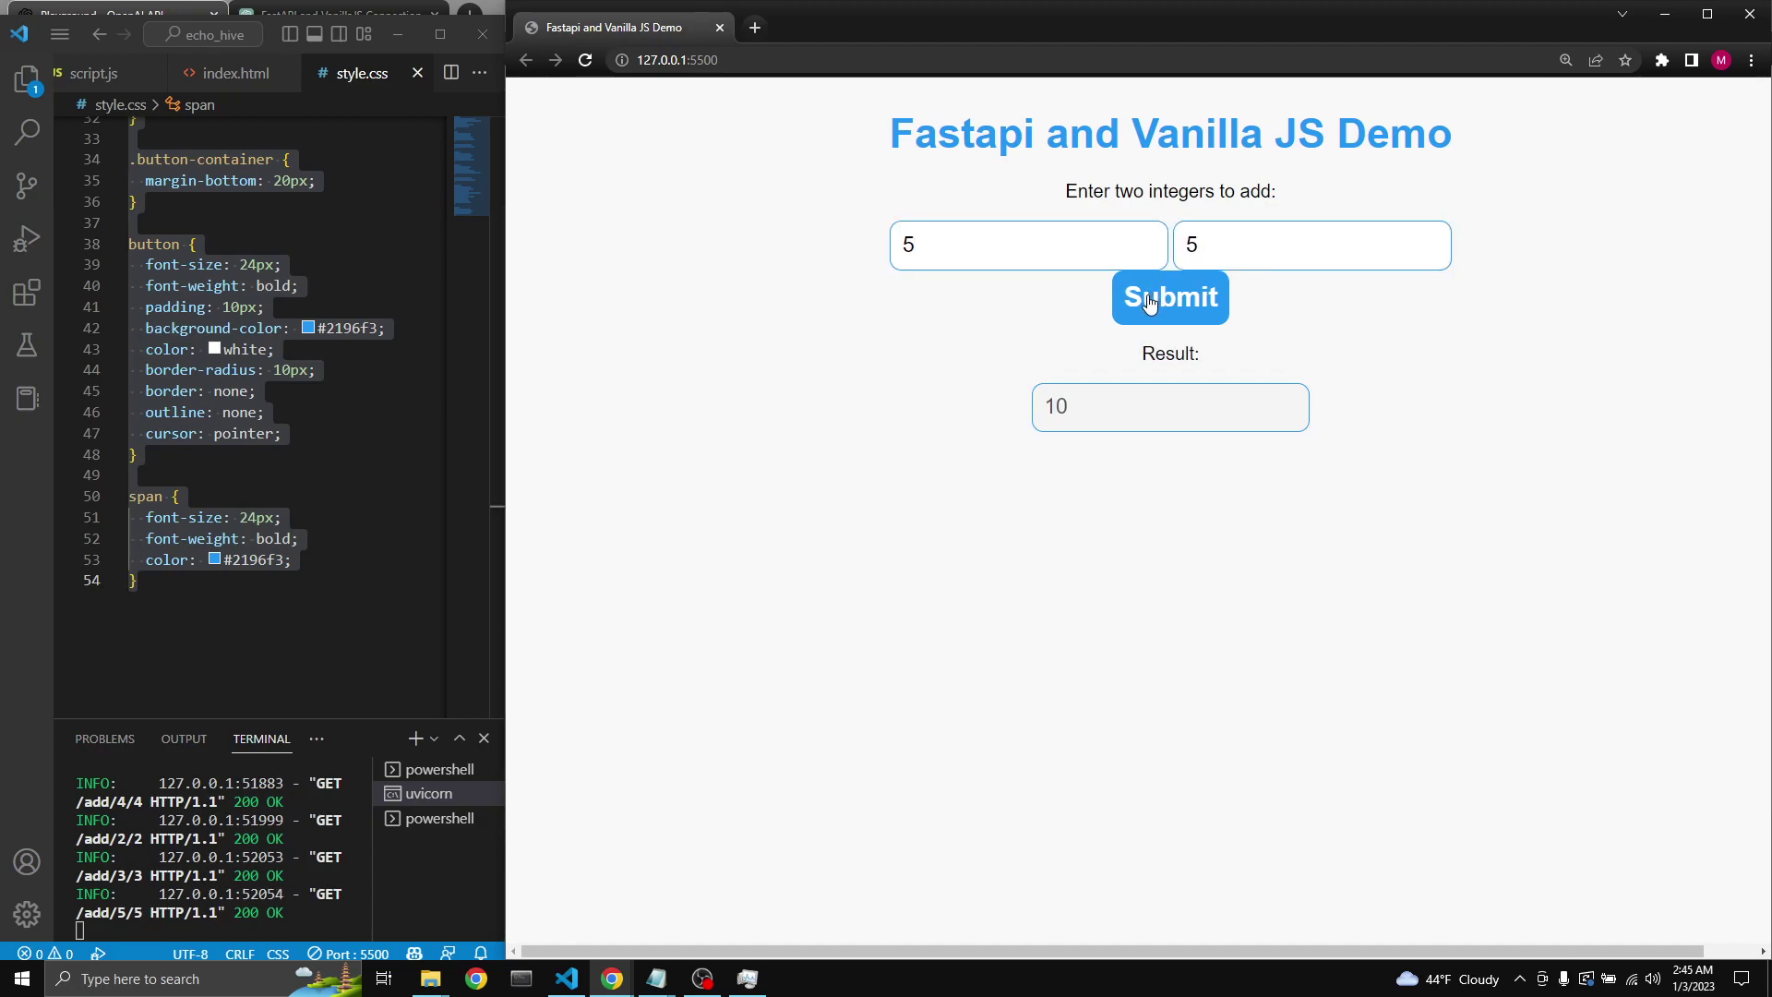
{"action": "key", "text": "shift+Tab"}
{"action": "key", "text": "shift+Tab"}
{"action": "type", "text": "3"}
{"action": "key", "text": "Tab"}
{"action": "key", "text": "BackSpace"}
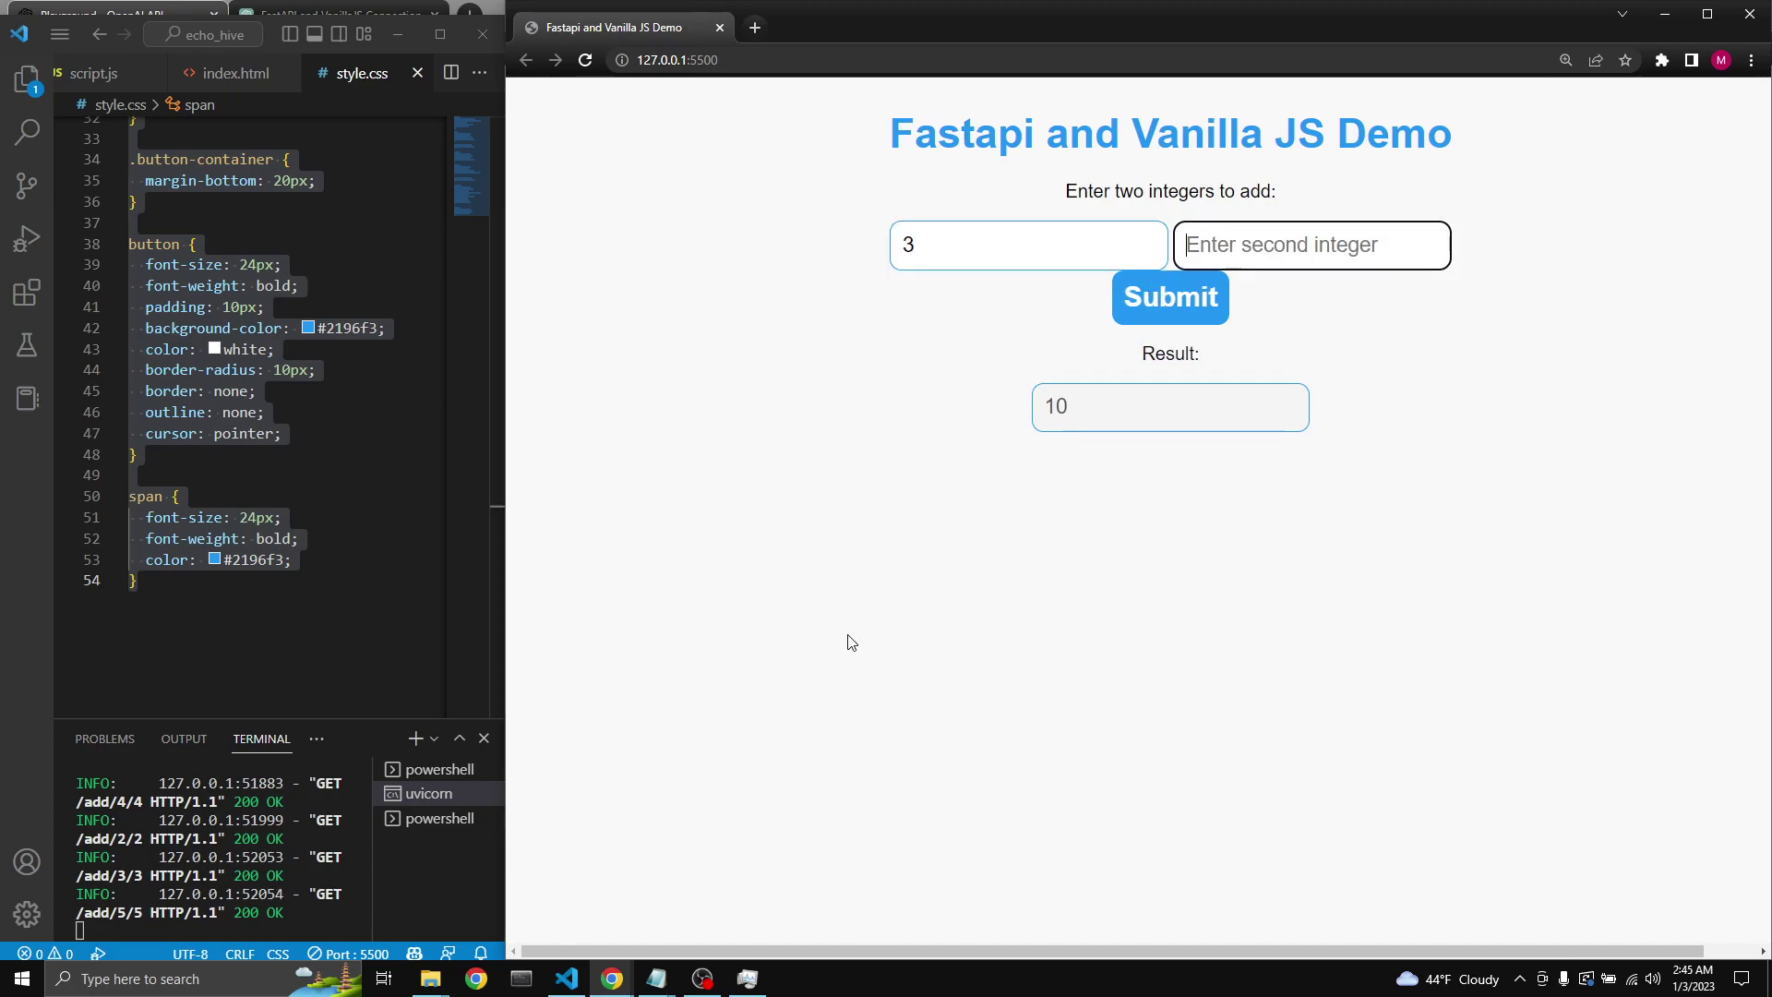
Step: Swap in more stylesheets, ending with the light blue theme and dark blue Submit button saved
{"action": "left_click", "coordinate": [371, 612]}
{"action": "key", "text": "ctrl+a"}
{"action": "key", "text": "ctrl+v"}
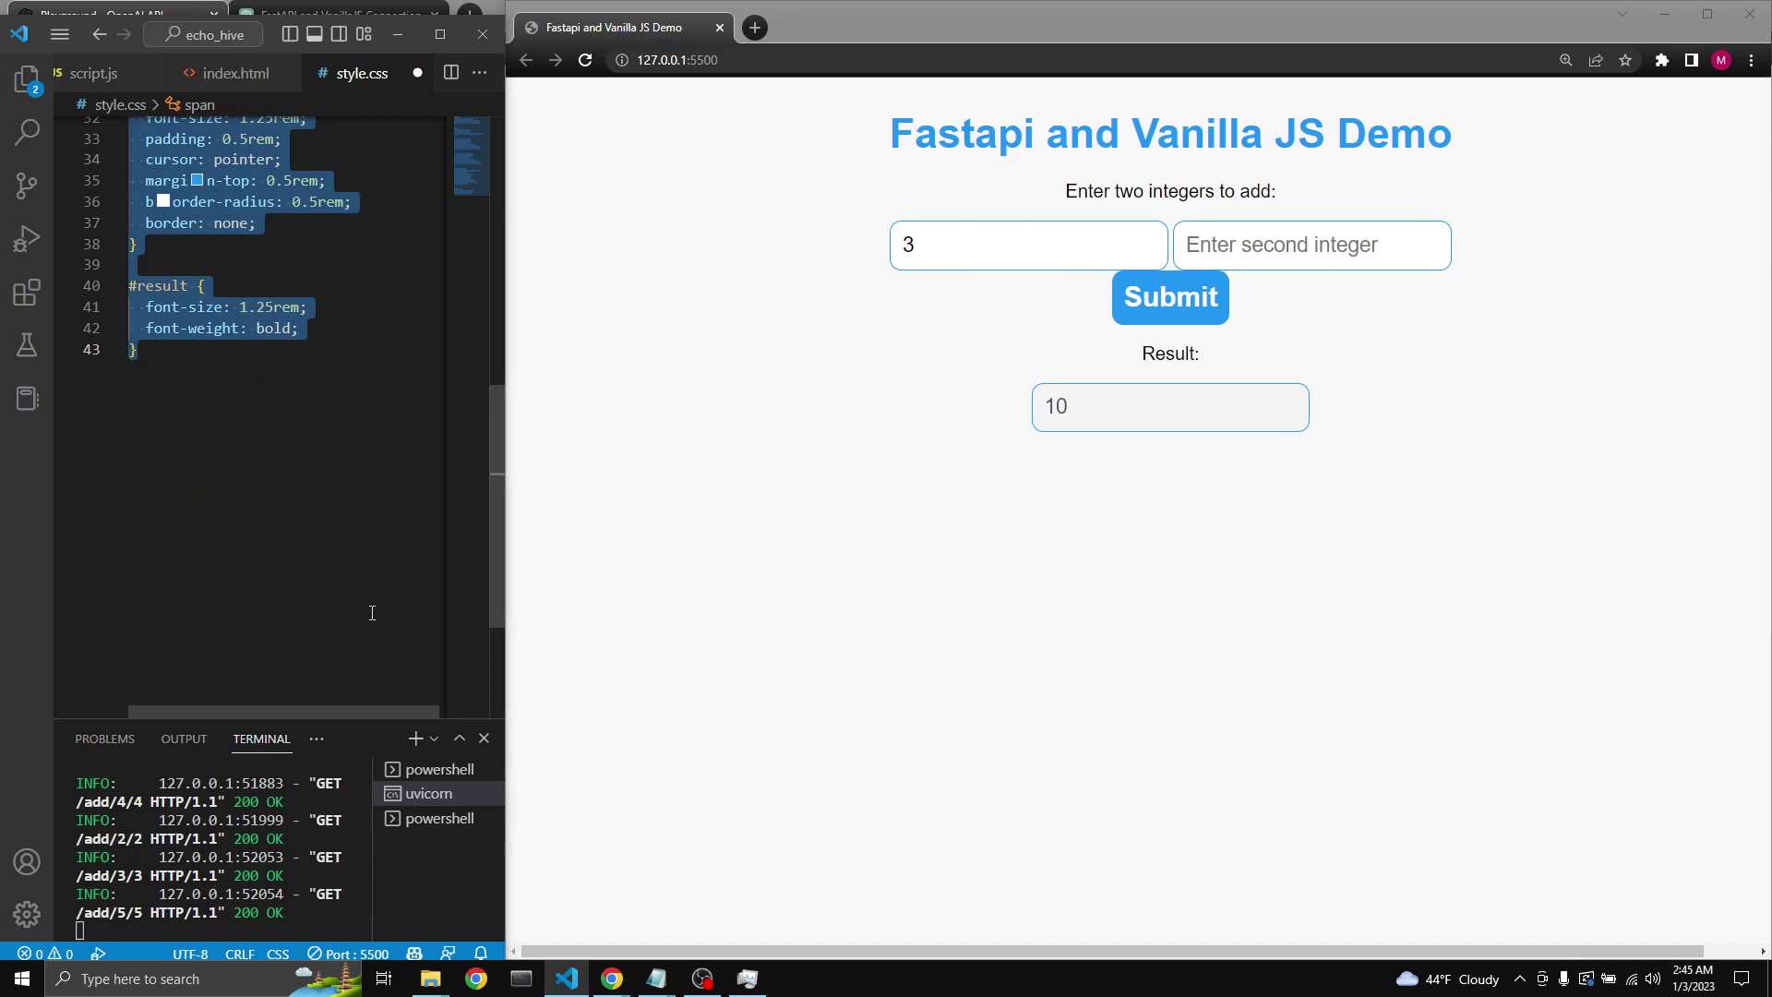
{"action": "key", "text": "ctrl+z"}
{"action": "key", "text": "ctrl+s"}
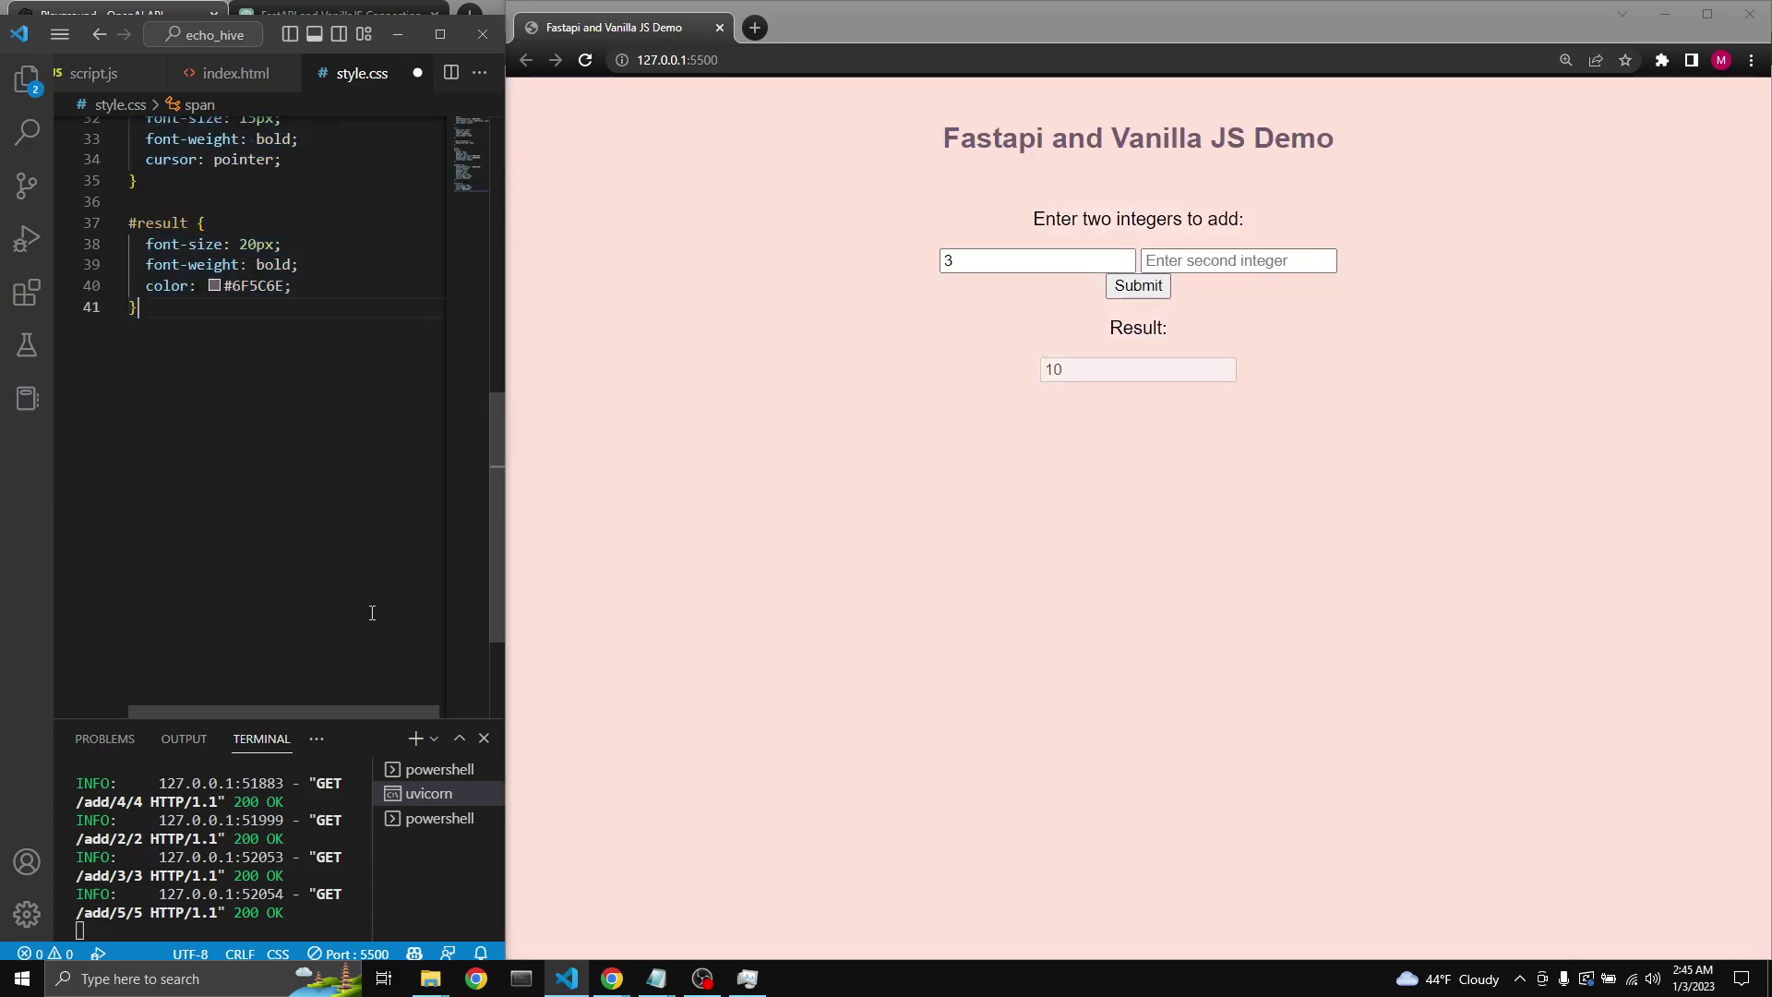
{"action": "key", "text": "ctrl+a"}
{"action": "key", "text": "ctrl+v"}
{"action": "key", "text": "ctrl+s"}
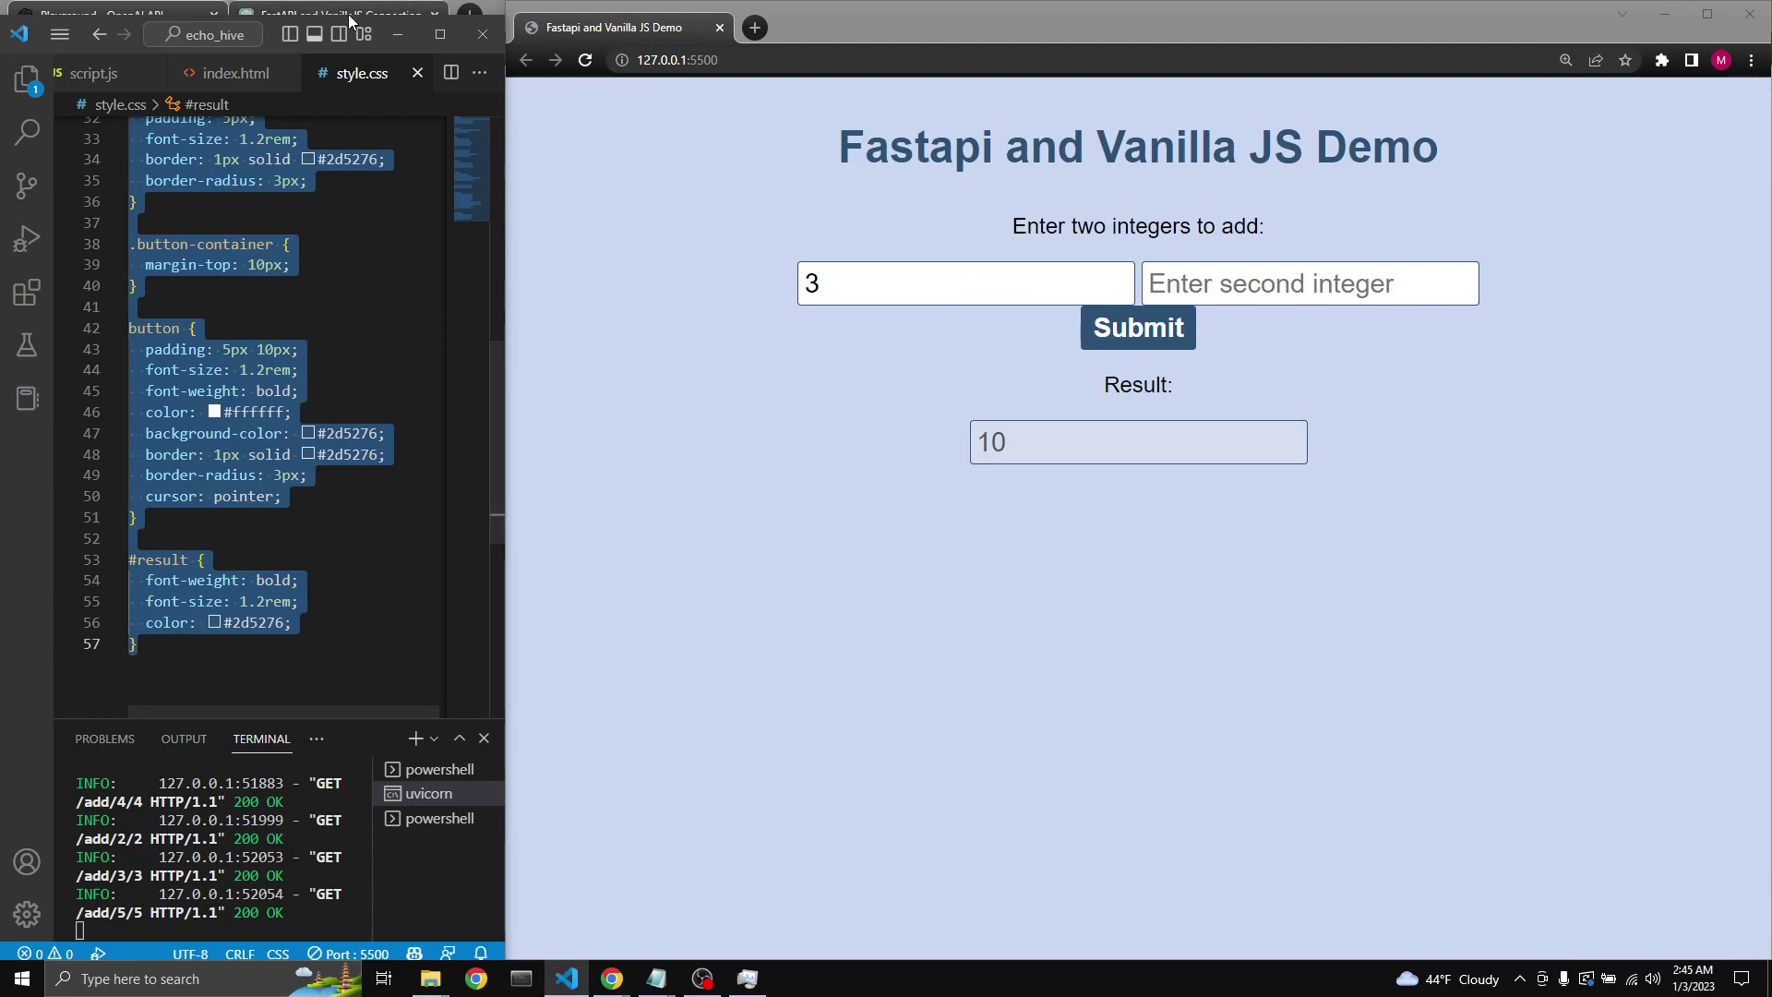
Step: Maximize VS Code, return to the ChatGPT FastAPI and VanillaJS conversation, and bring the Notepad prompt forward
{"action": "double_click", "coordinate": [440, 37]}
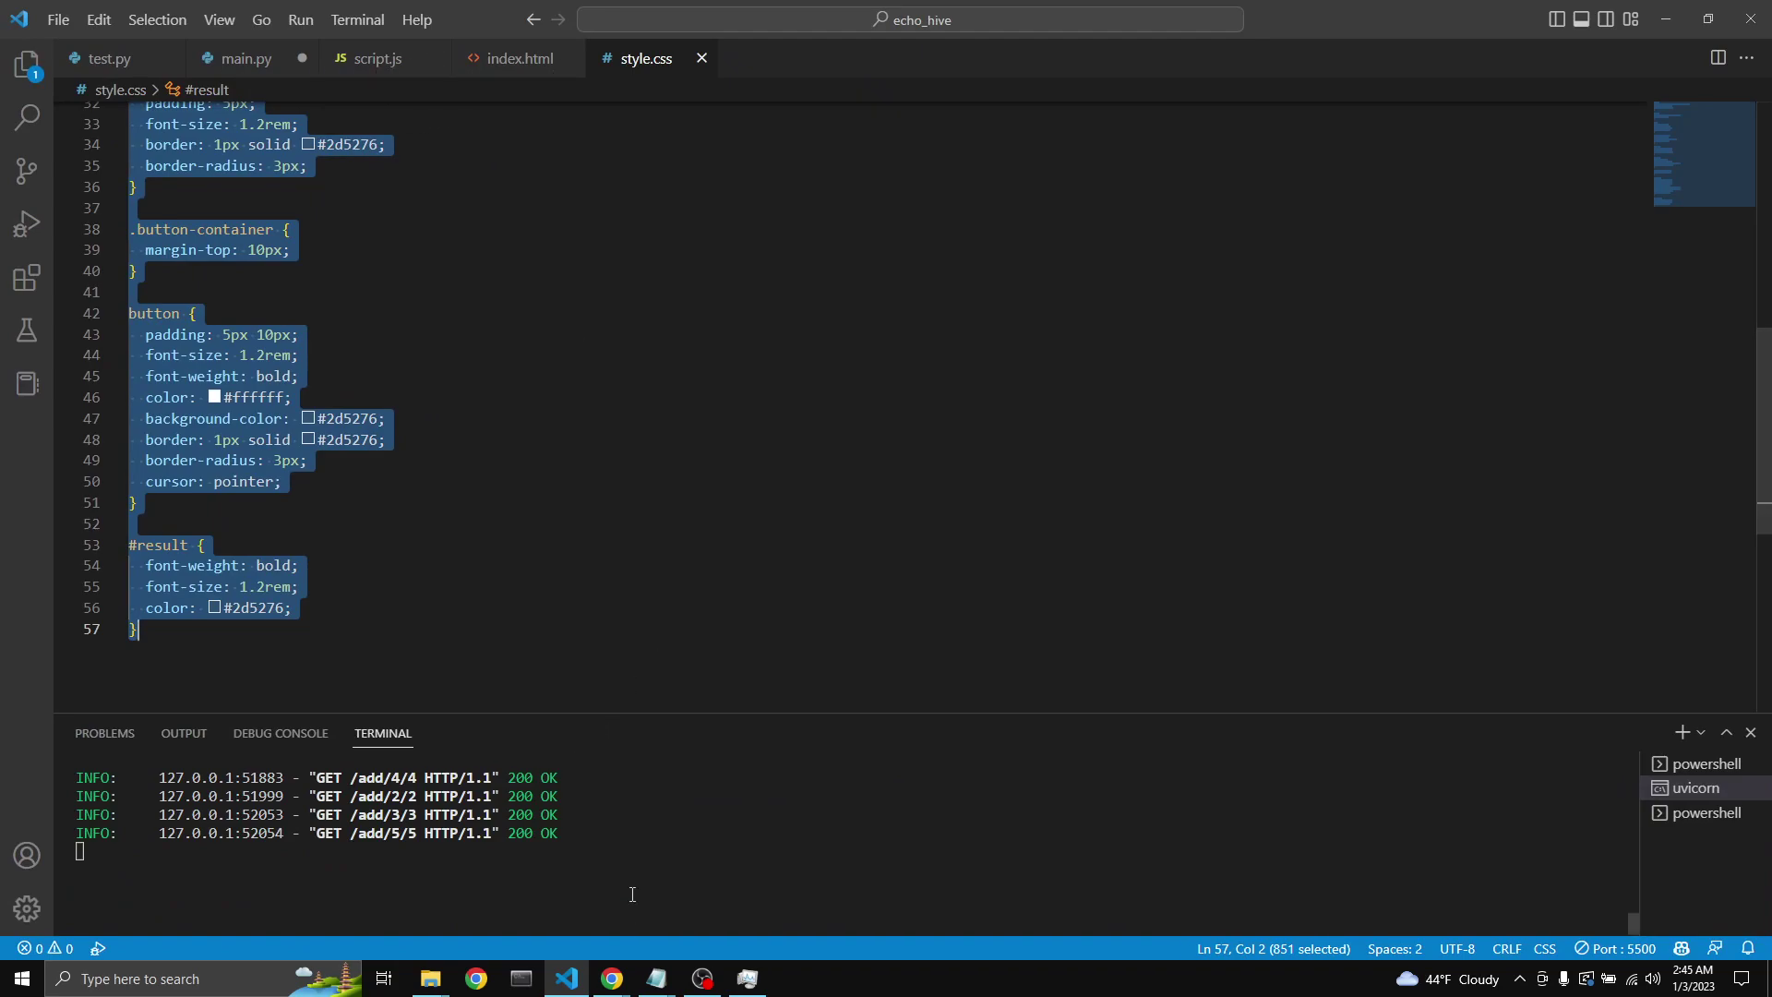
{"action": "left_click", "coordinate": [611, 980]}
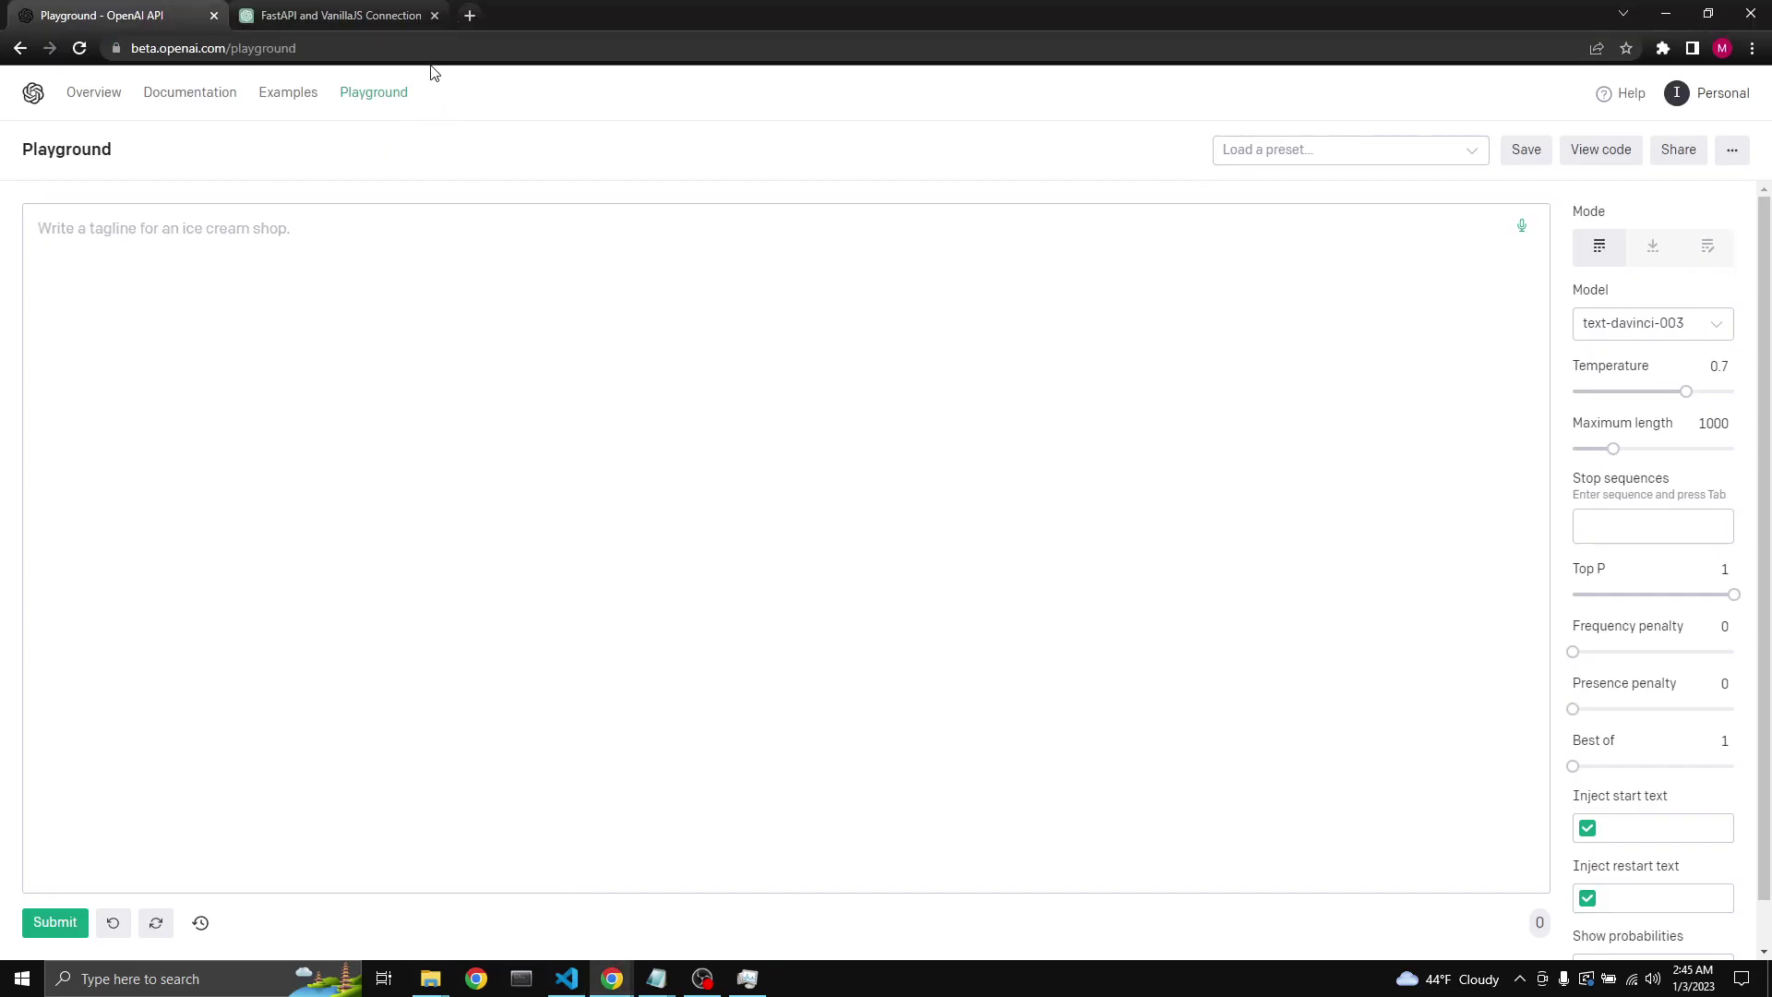
{"action": "left_click", "coordinate": [341, 16]}
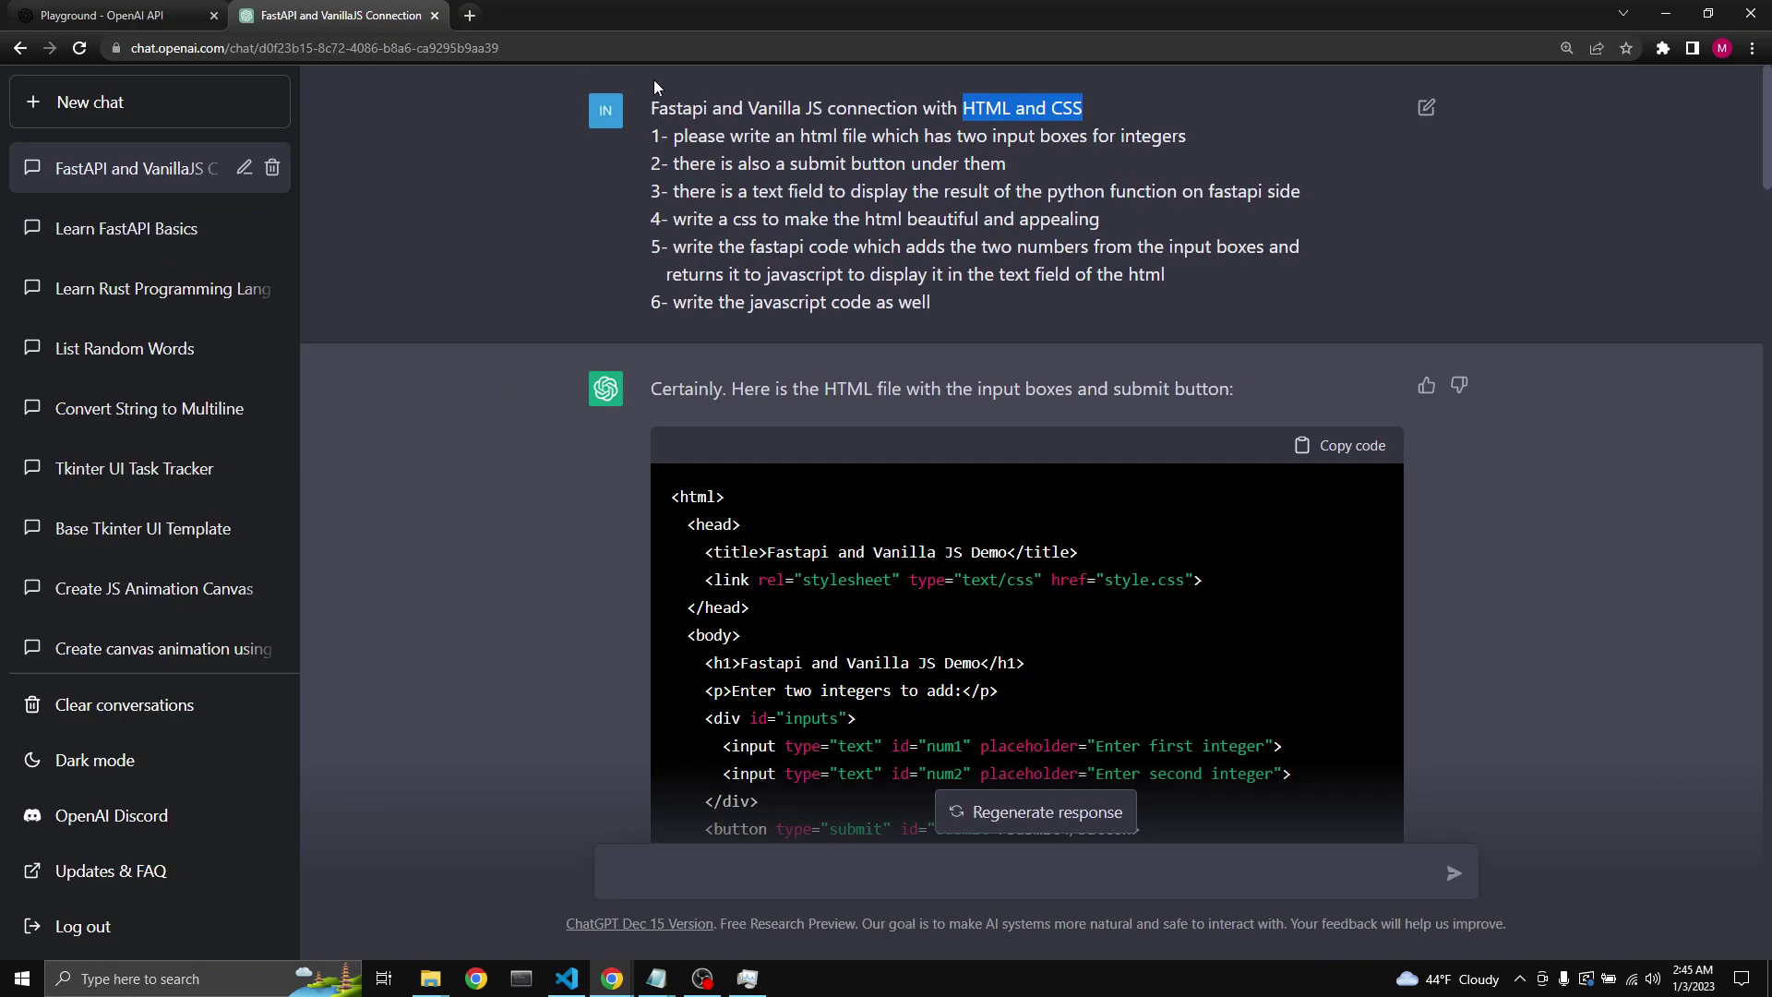
{"action": "mouse_move", "coordinate": [850, 236]}
{"action": "left_click", "coordinate": [656, 980]}
{"action": "left_click", "coordinate": [754, 892]}
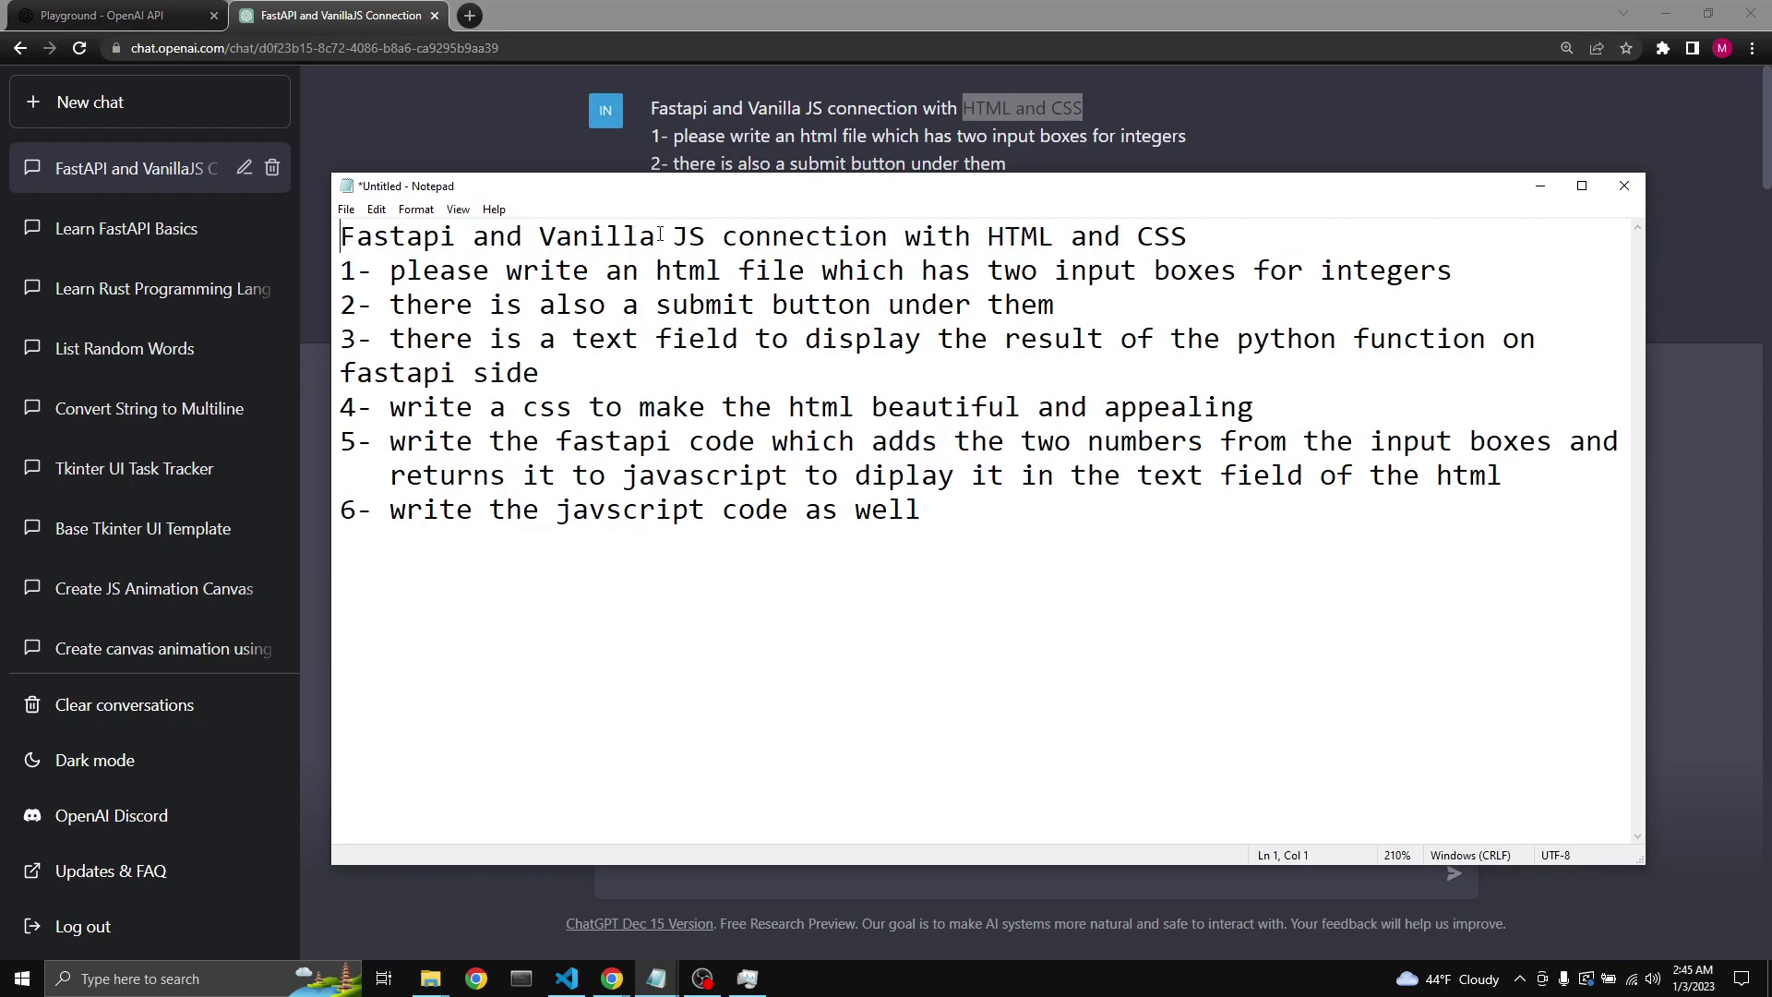
{"action": "left_click_drag", "start_coordinate": [988, 237], "coordinate": [1055, 237]}
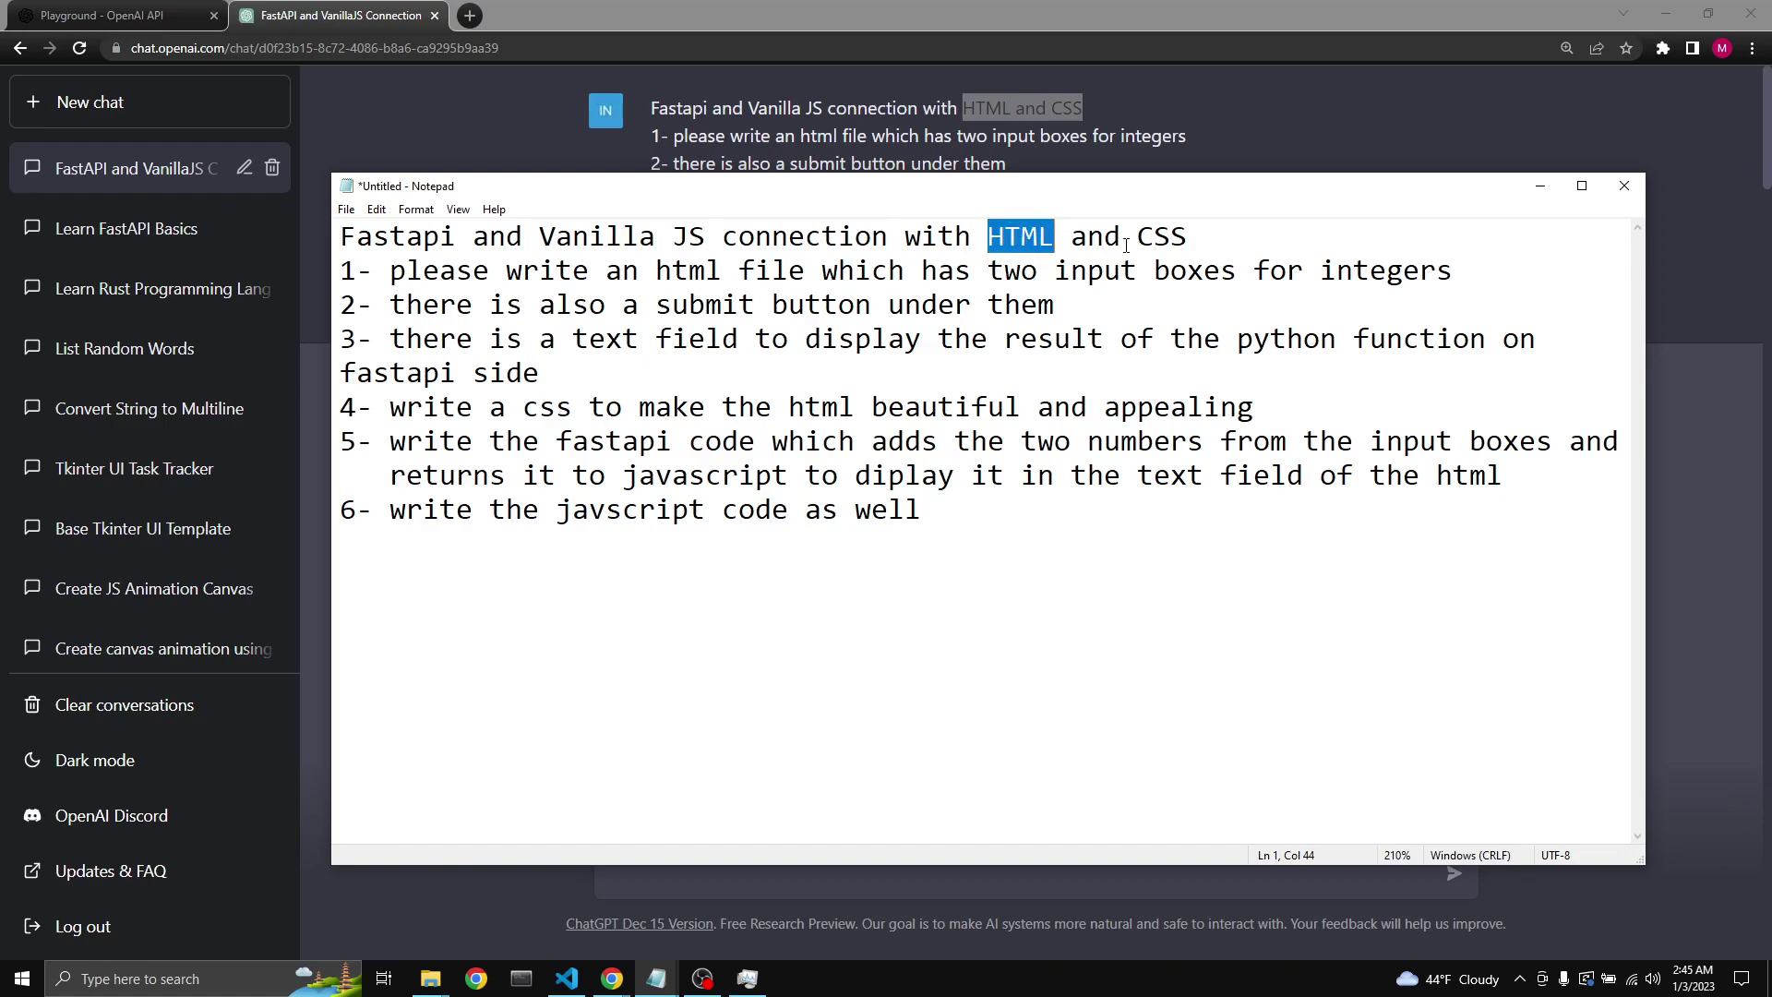
{"action": "left_click_drag", "start_coordinate": [540, 272], "coordinate": [661, 272]}
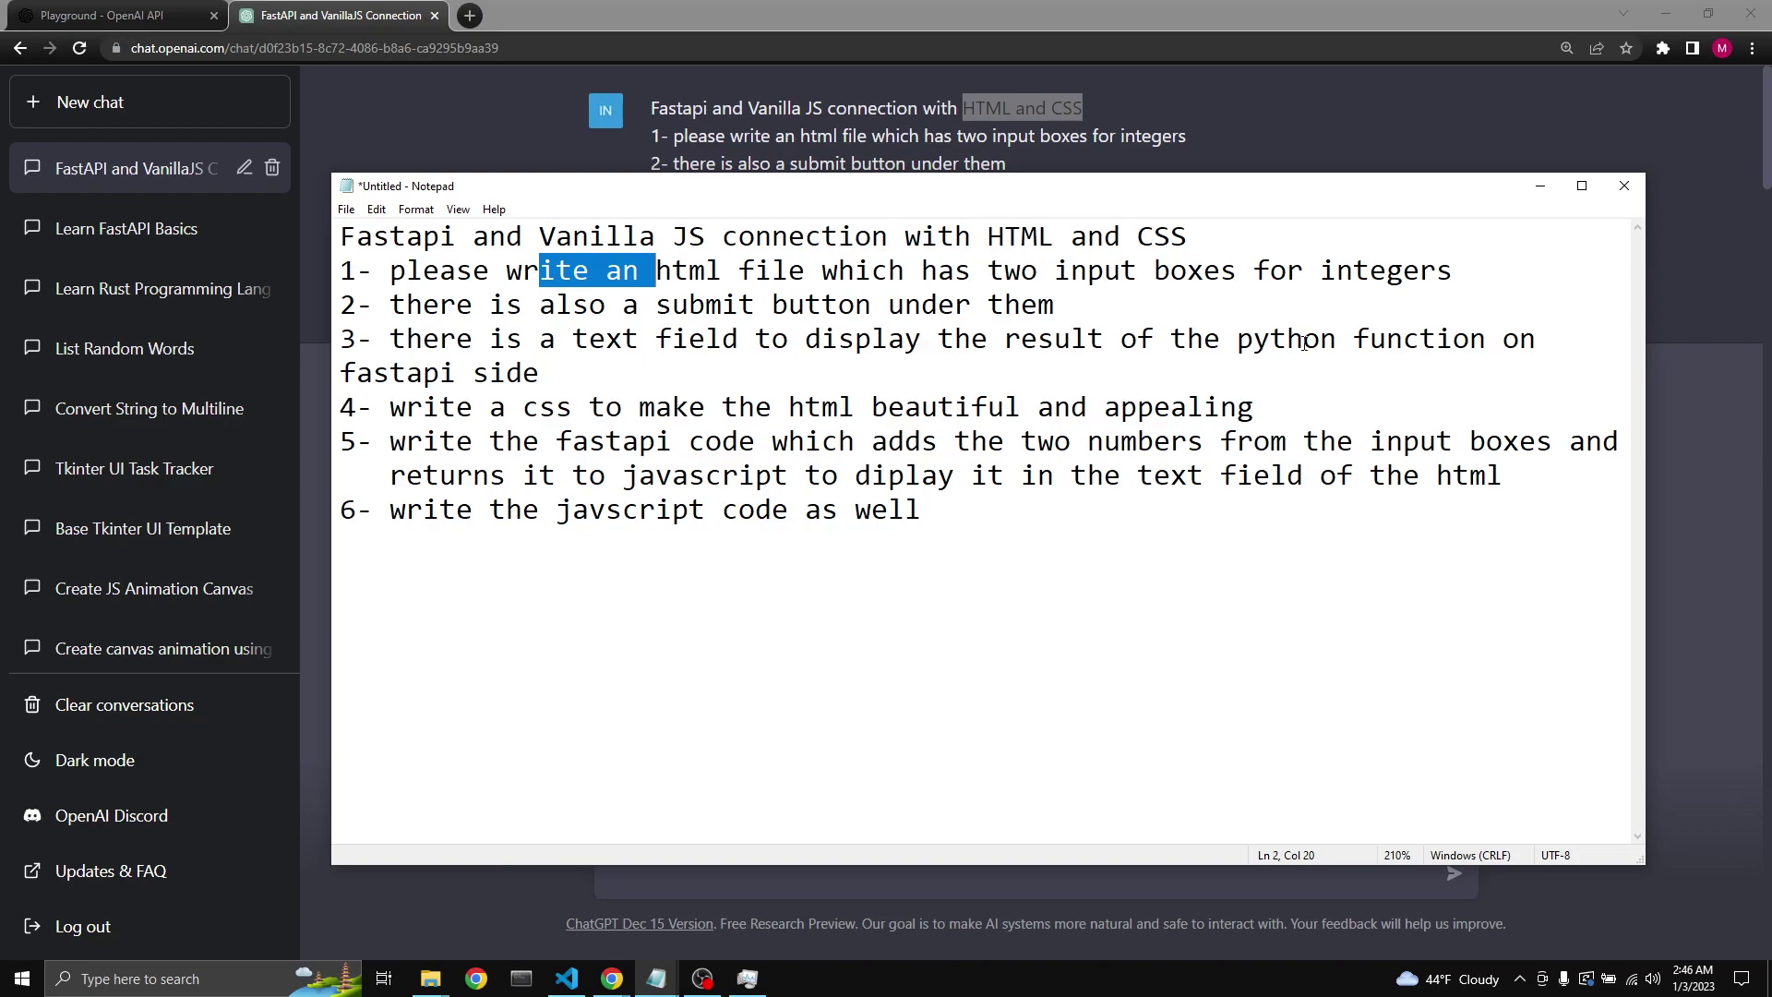
Step: Hide Notepad, copy all of index.html's markup in VS Code, and bring Chrome to the front
{"action": "left_click", "coordinate": [1539, 187]}
{"action": "scroll", "coordinate": [1073, 448], "scroll_direction": "down", "scroll_amount": 5}
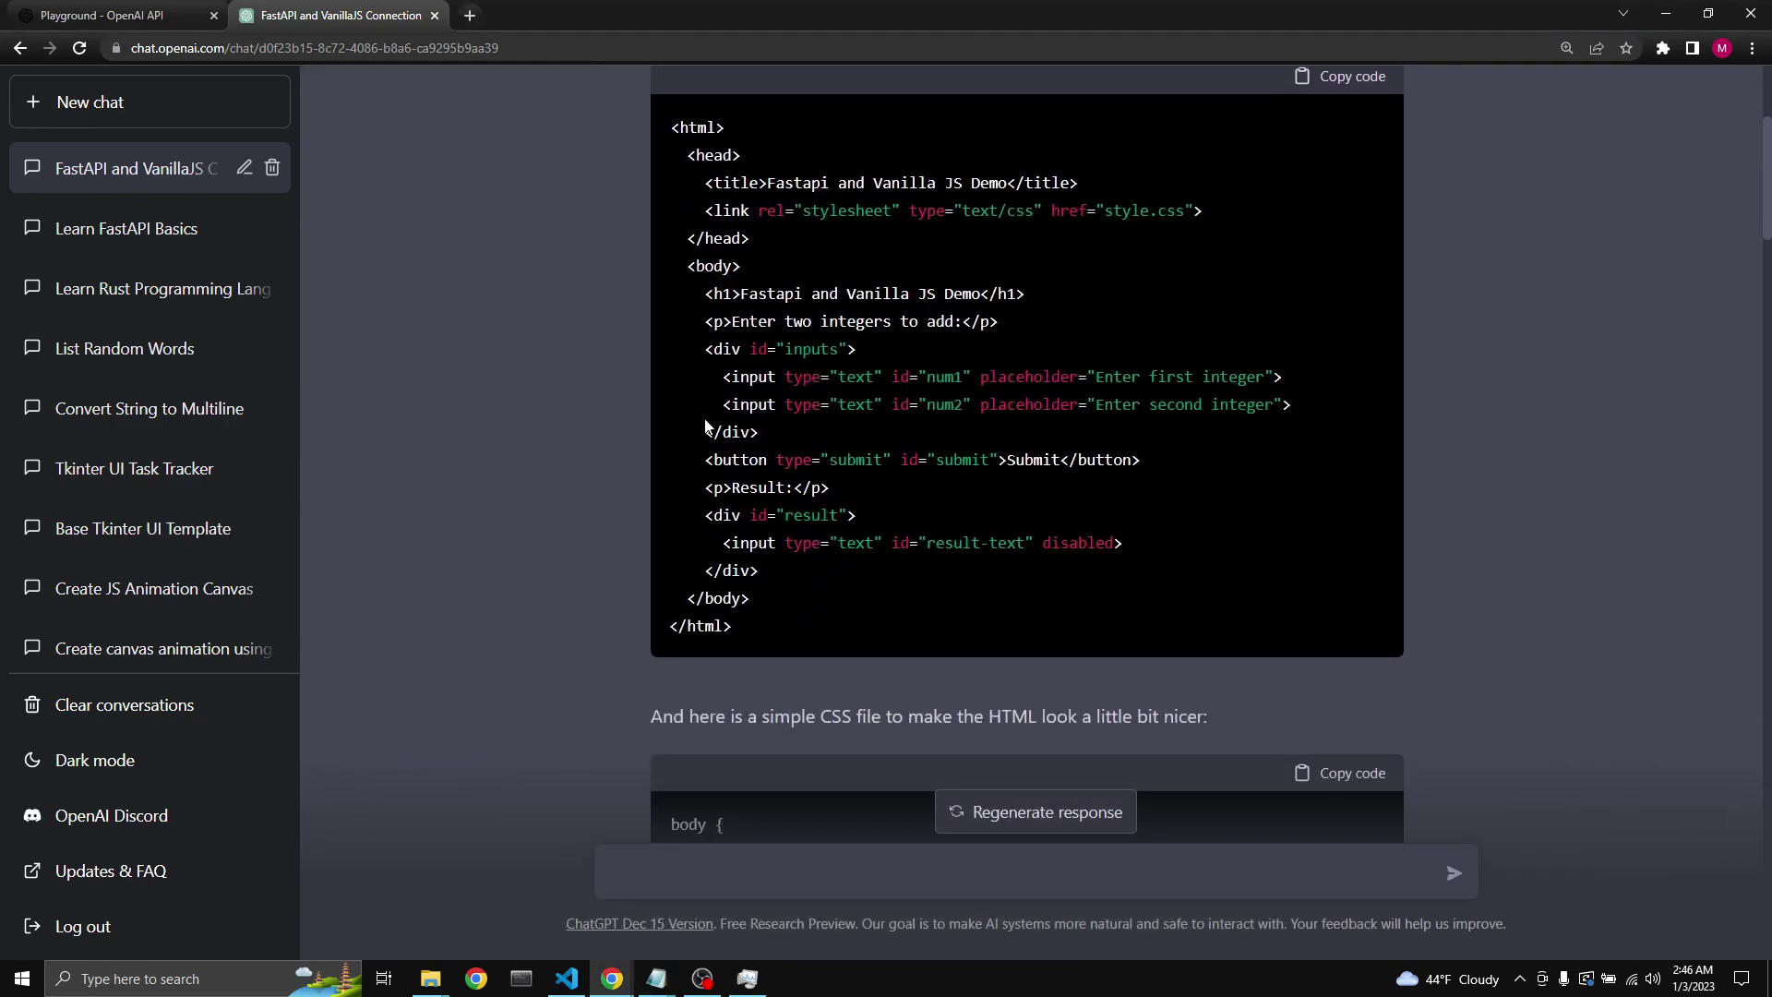
{"action": "scroll", "coordinate": [1123, 482], "scroll_direction": "up", "scroll_amount": 1}
{"action": "scroll", "coordinate": [997, 569], "scroll_direction": "down", "scroll_amount": 3}
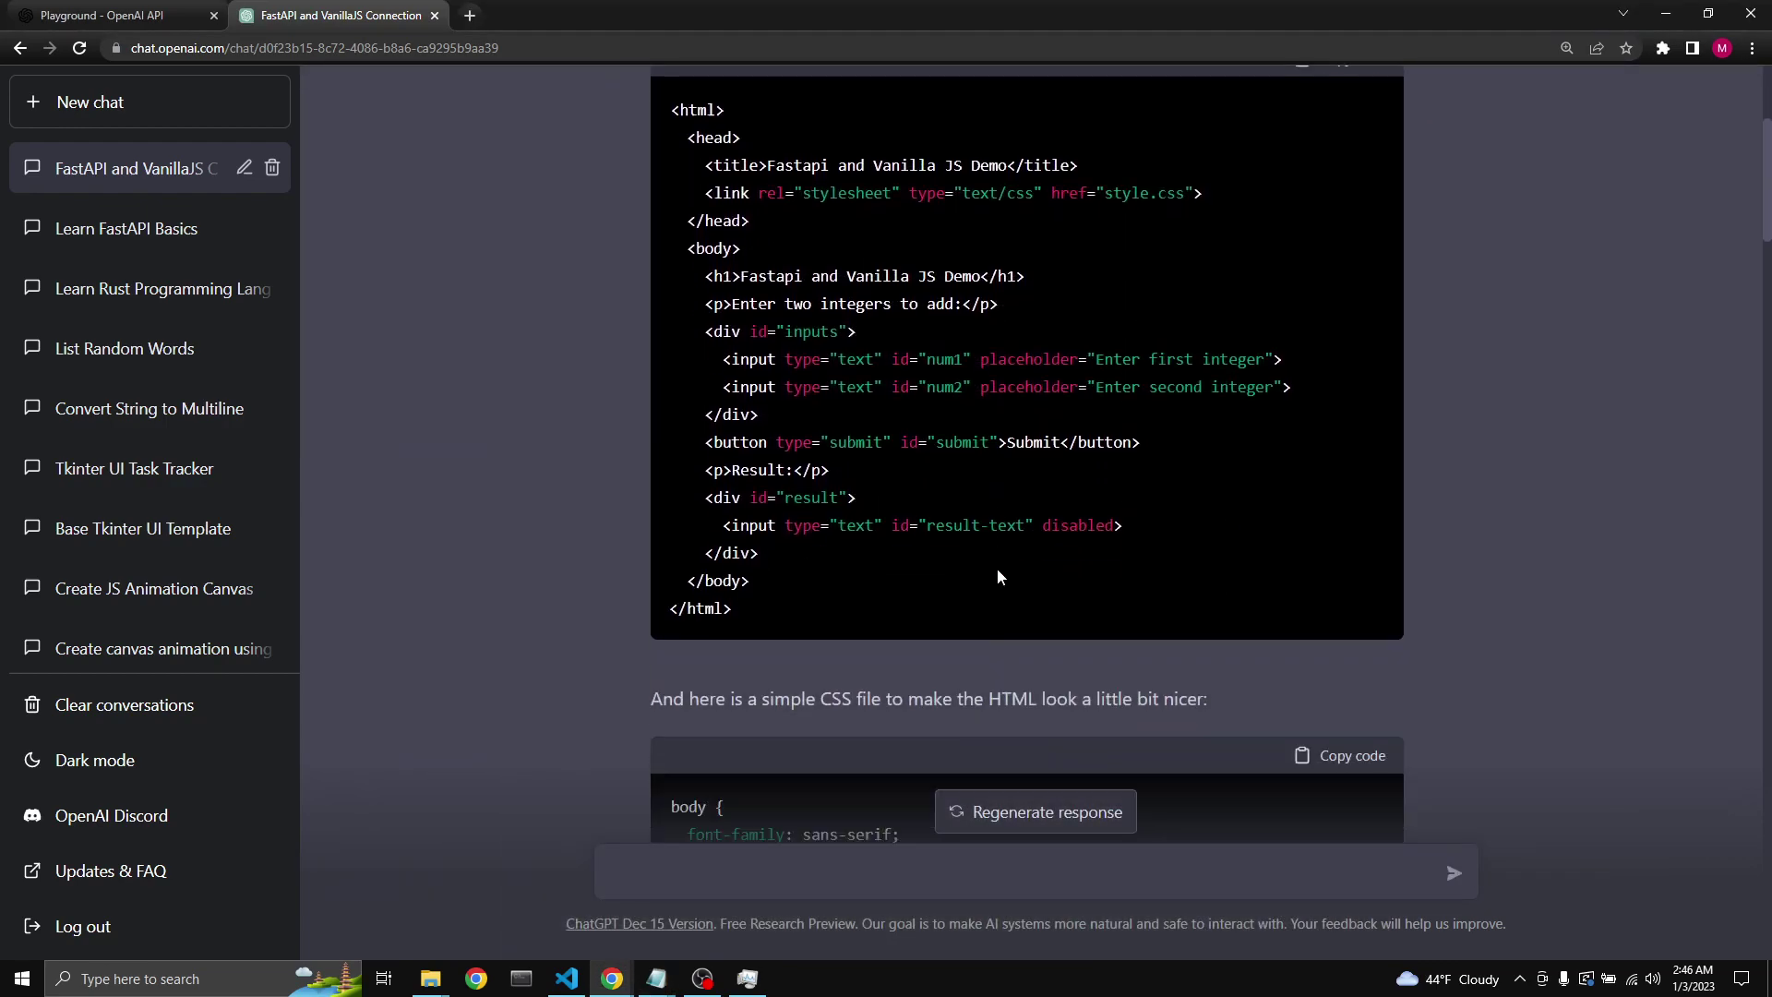
{"action": "scroll", "coordinate": [997, 567], "scroll_direction": "down", "scroll_amount": 3}
{"action": "scroll", "coordinate": [998, 568], "scroll_direction": "down", "scroll_amount": 2}
{"action": "scroll", "coordinate": [1149, 507], "scroll_direction": "down", "scroll_amount": 5}
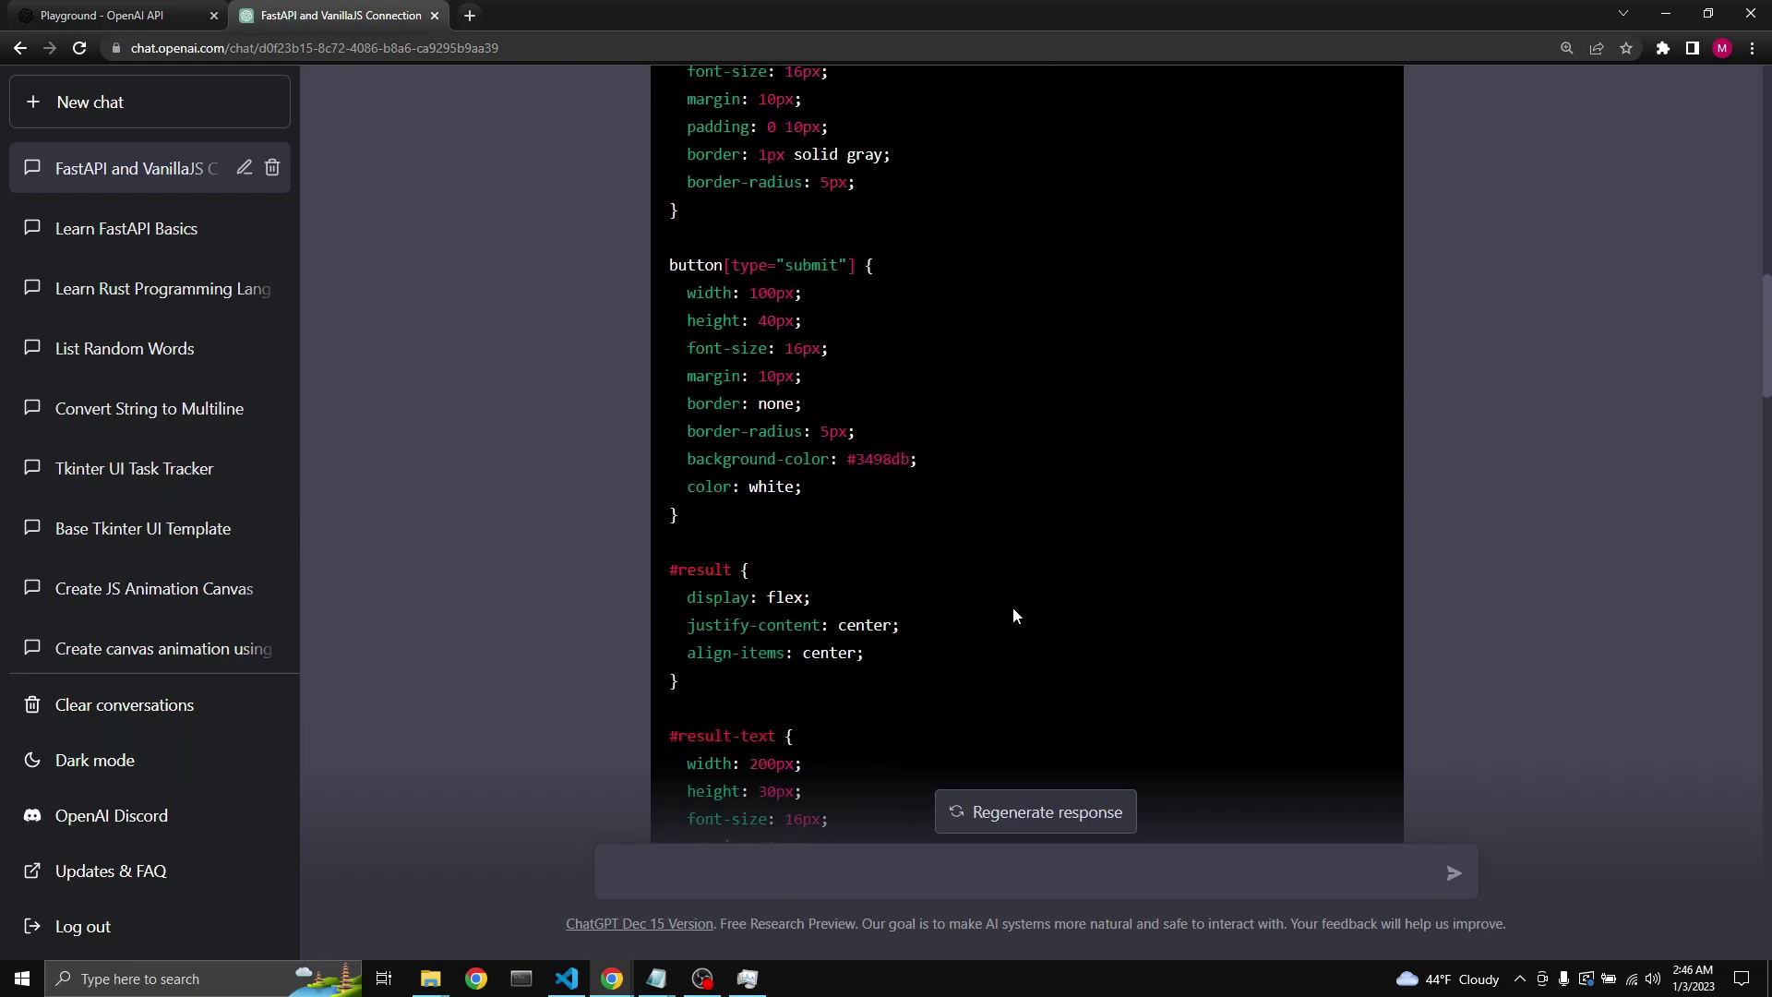
{"action": "scroll", "coordinate": [1013, 606], "scroll_direction": "down", "scroll_amount": 5}
{"action": "scroll", "coordinate": [1012, 607], "scroll_direction": "down", "scroll_amount": 1}
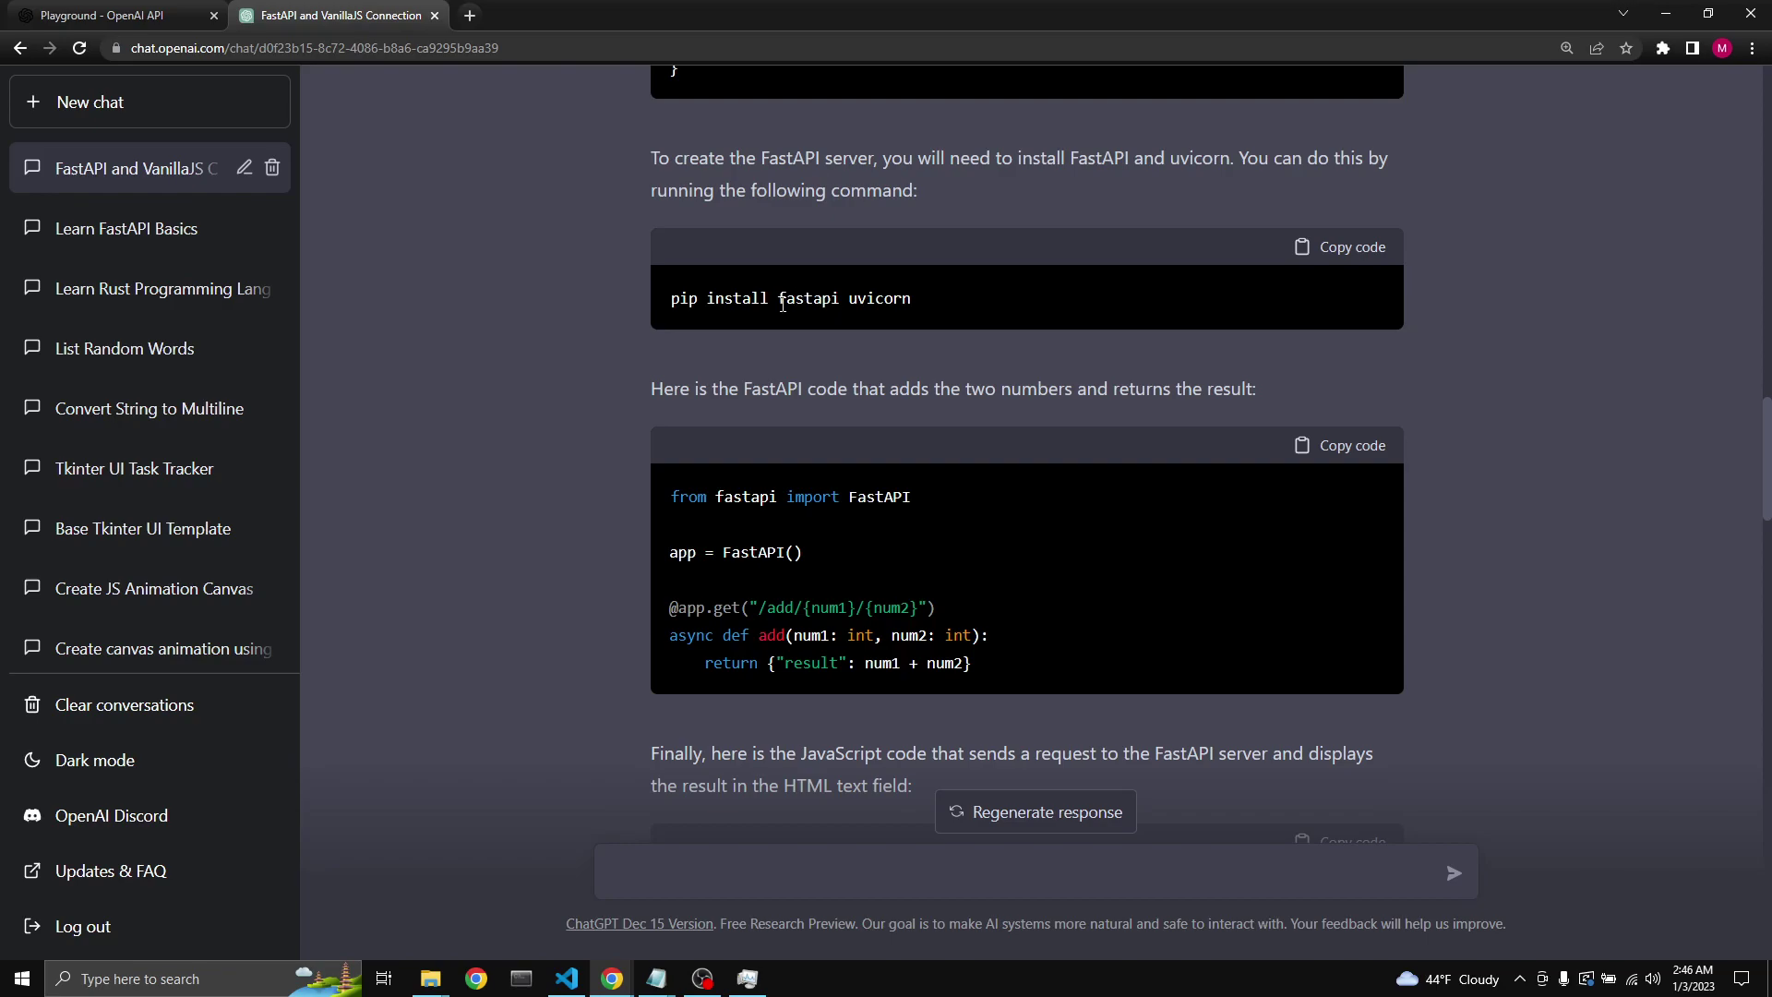
{"action": "scroll", "coordinate": [897, 476], "scroll_direction": "down", "scroll_amount": 2}
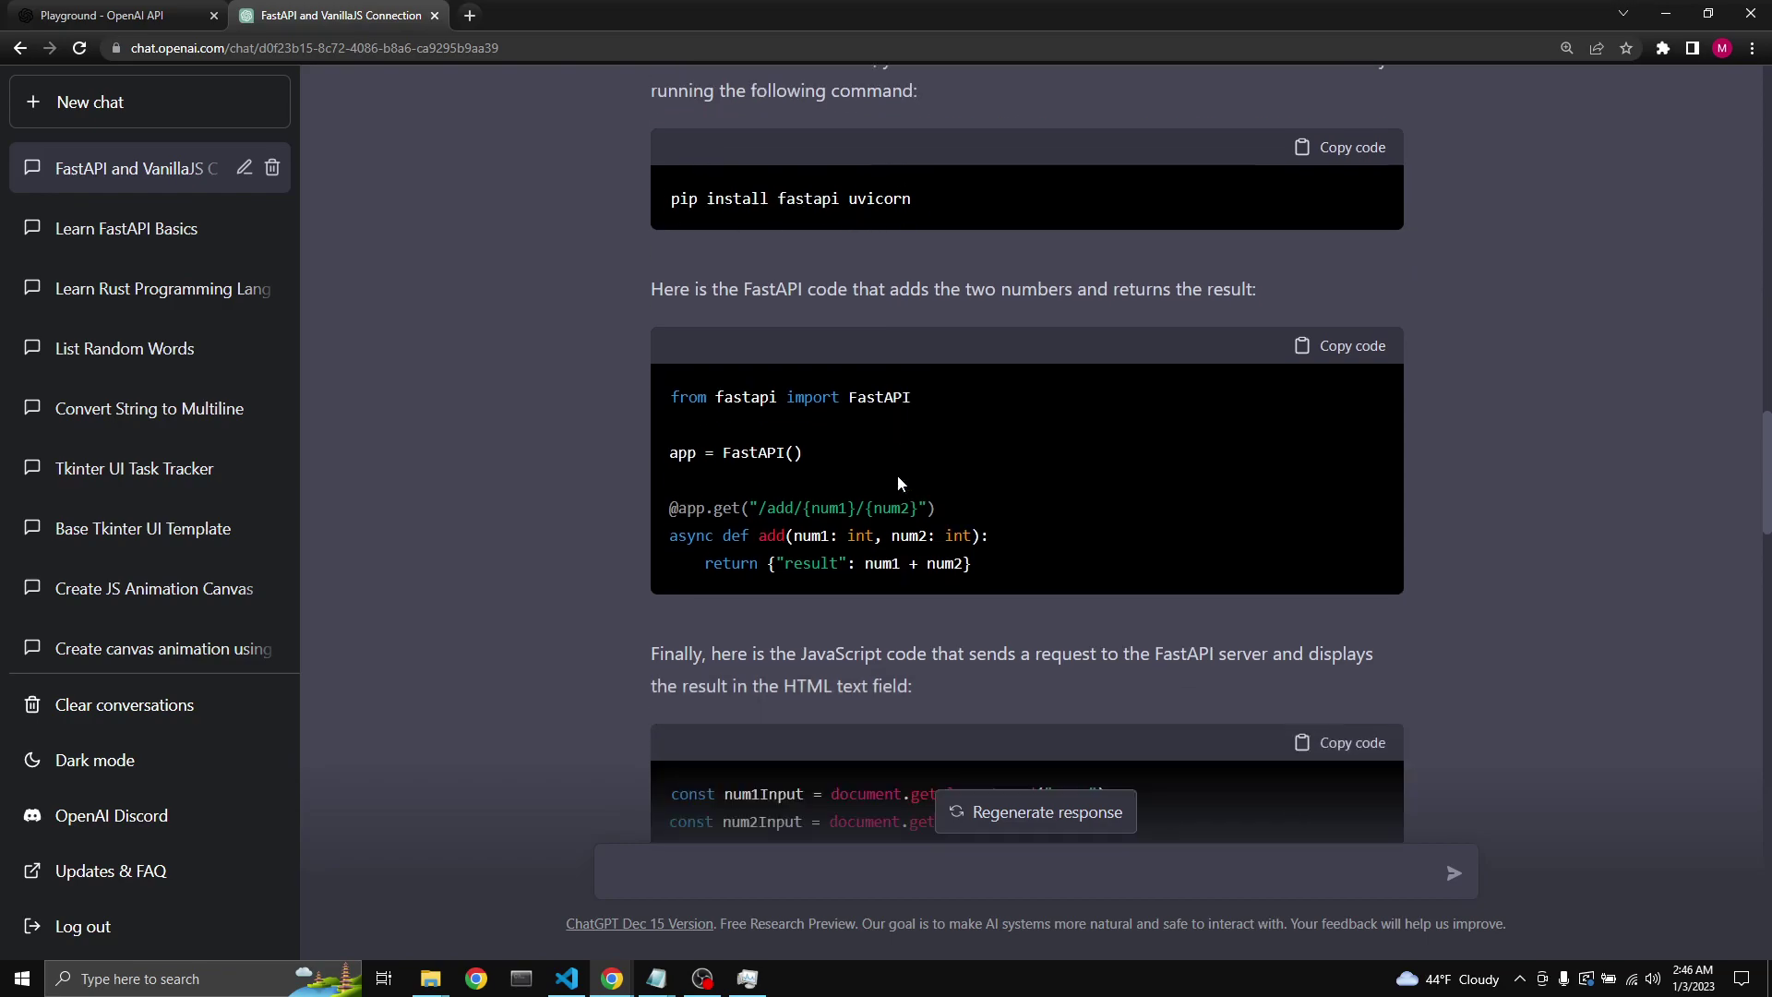
{"action": "scroll", "coordinate": [897, 475], "scroll_direction": "down", "scroll_amount": 1}
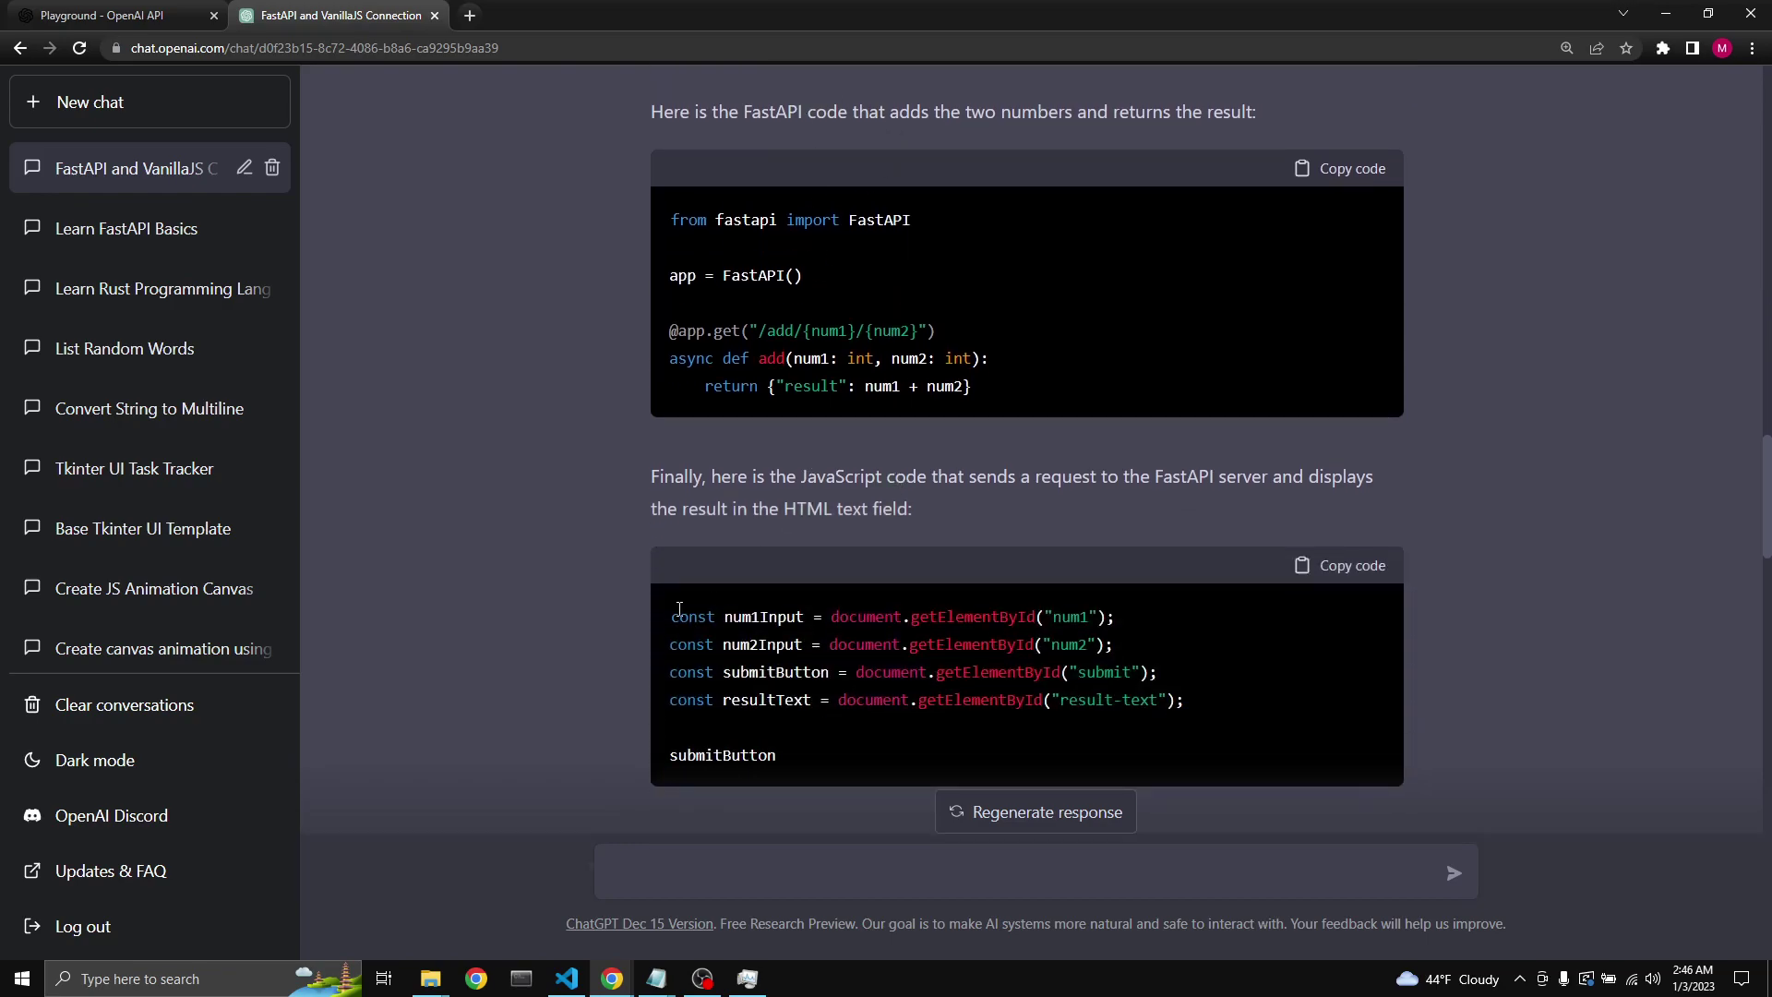
{"action": "scroll", "coordinate": [678, 610], "scroll_direction": "down", "scroll_amount": 3}
{"action": "scroll", "coordinate": [557, 716], "scroll_direction": "down", "scroll_amount": 5}
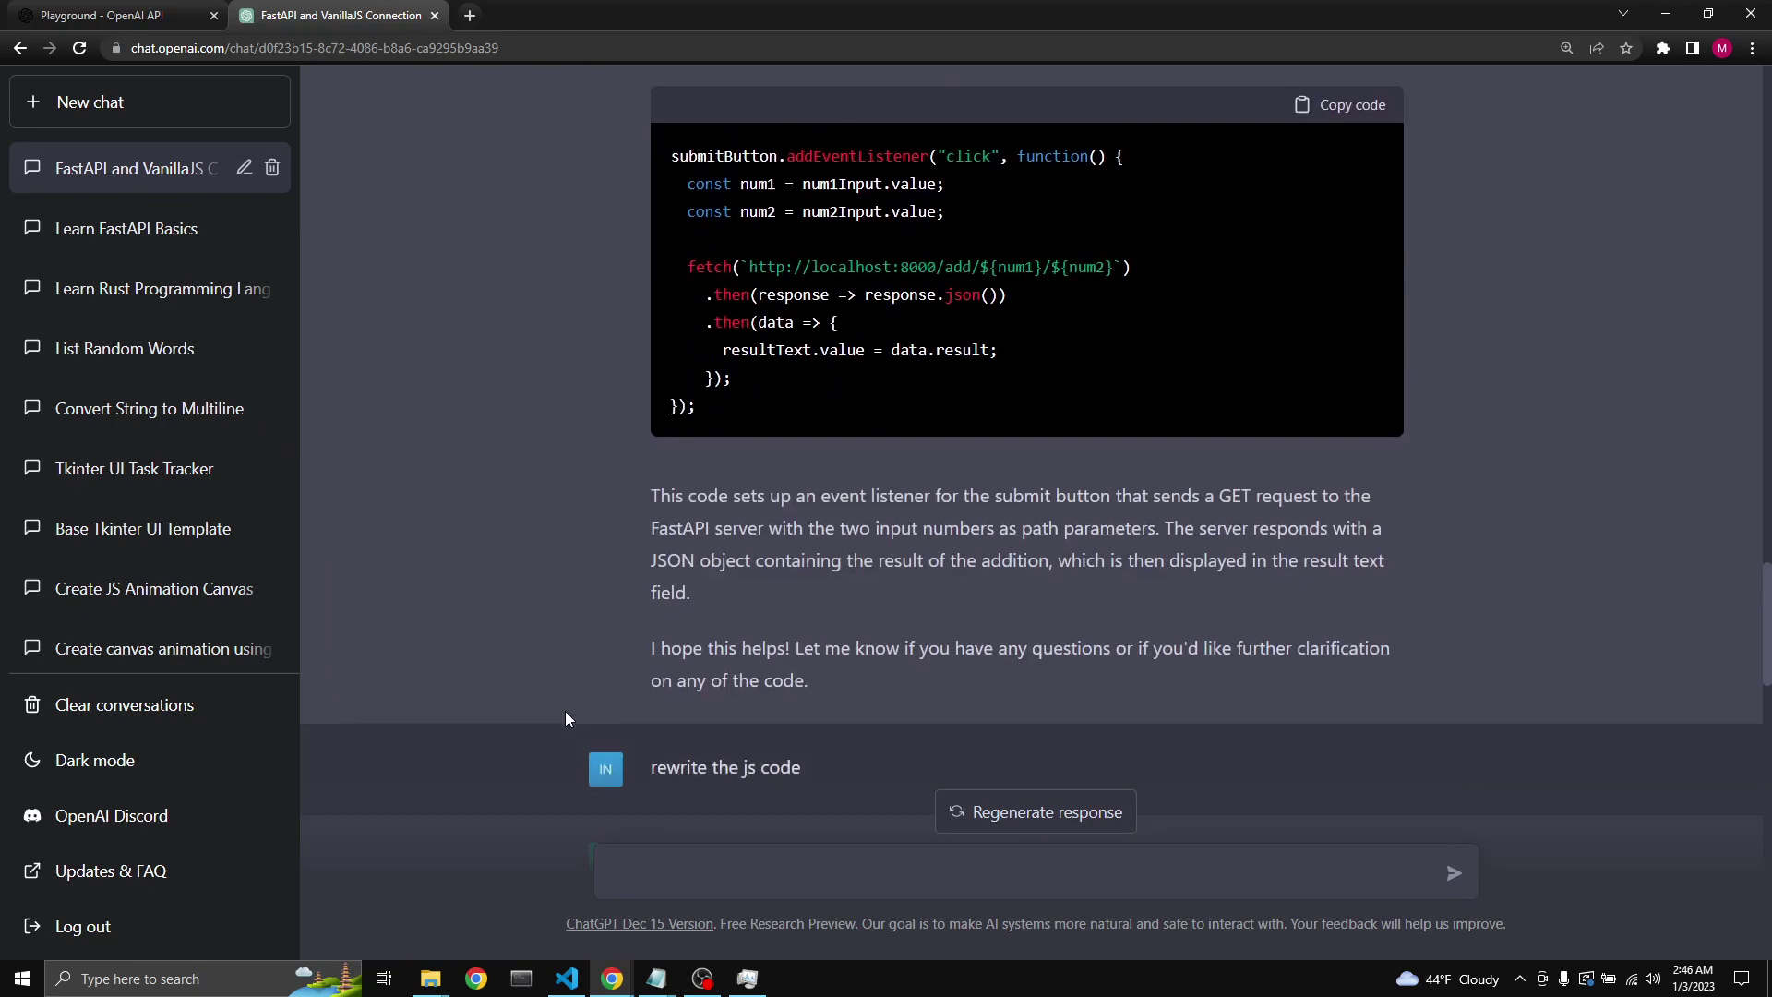
{"action": "scroll", "coordinate": [599, 472], "scroll_direction": "down", "scroll_amount": 4}
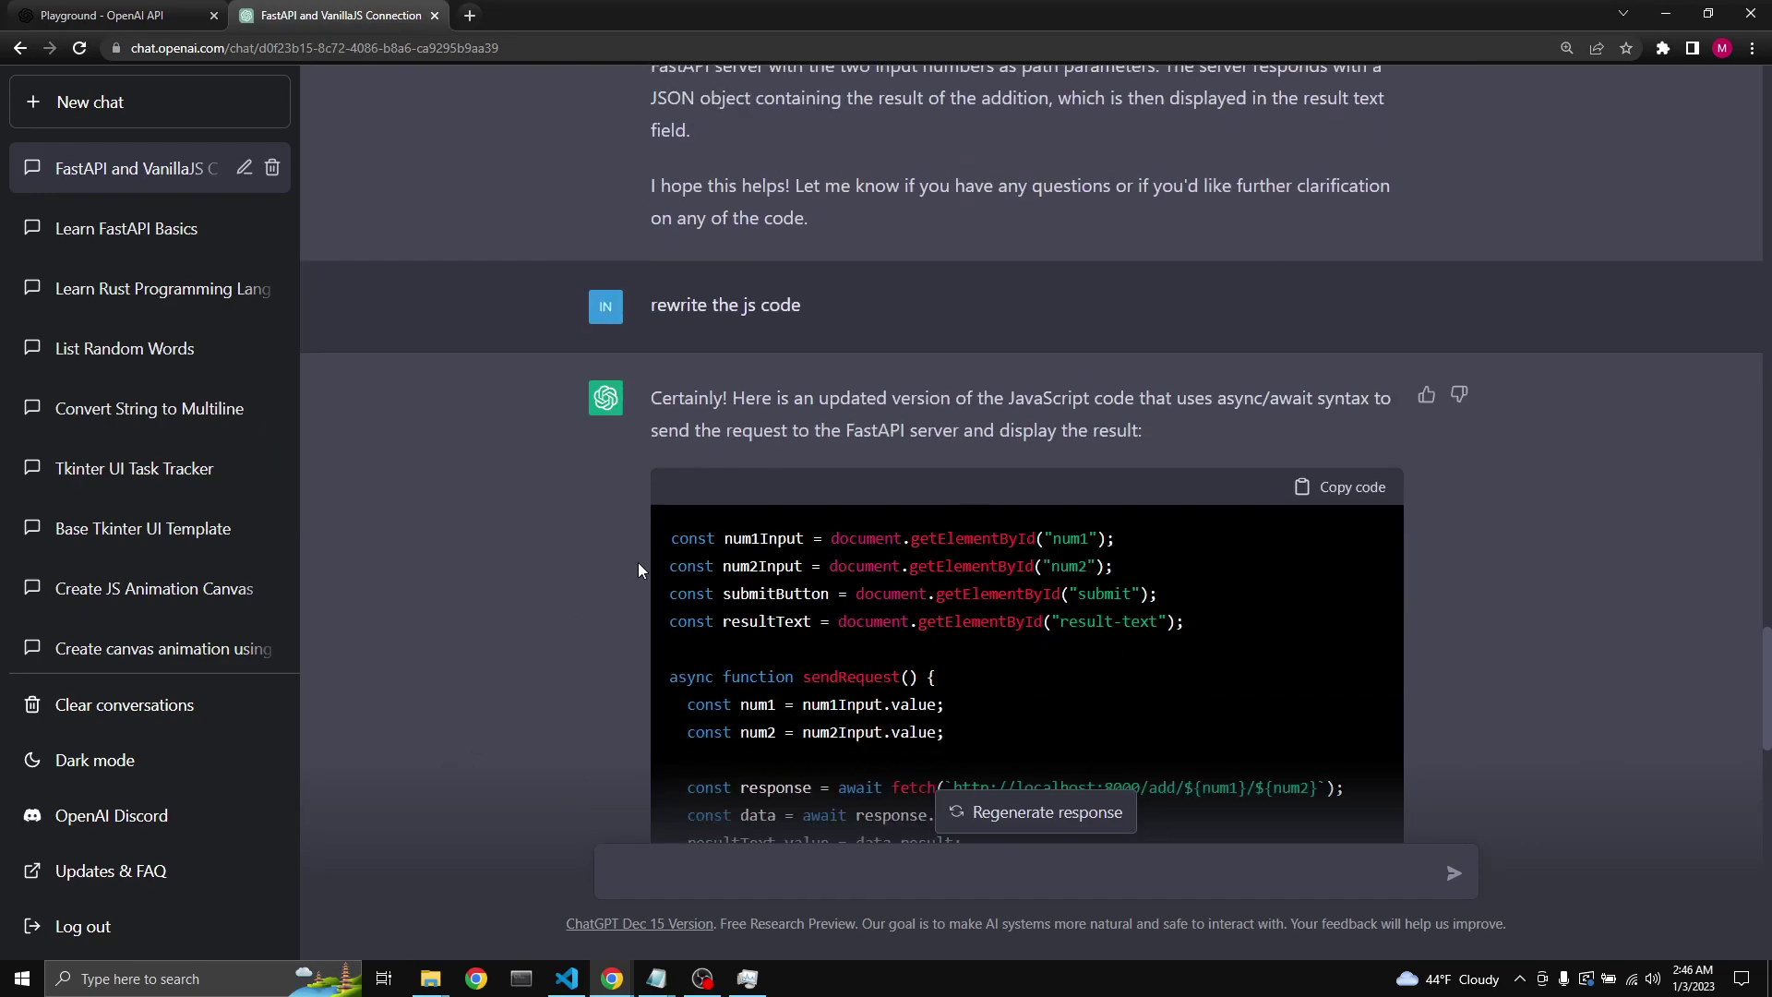
{"action": "scroll", "coordinate": [536, 594], "scroll_direction": "up", "scroll_amount": 4}
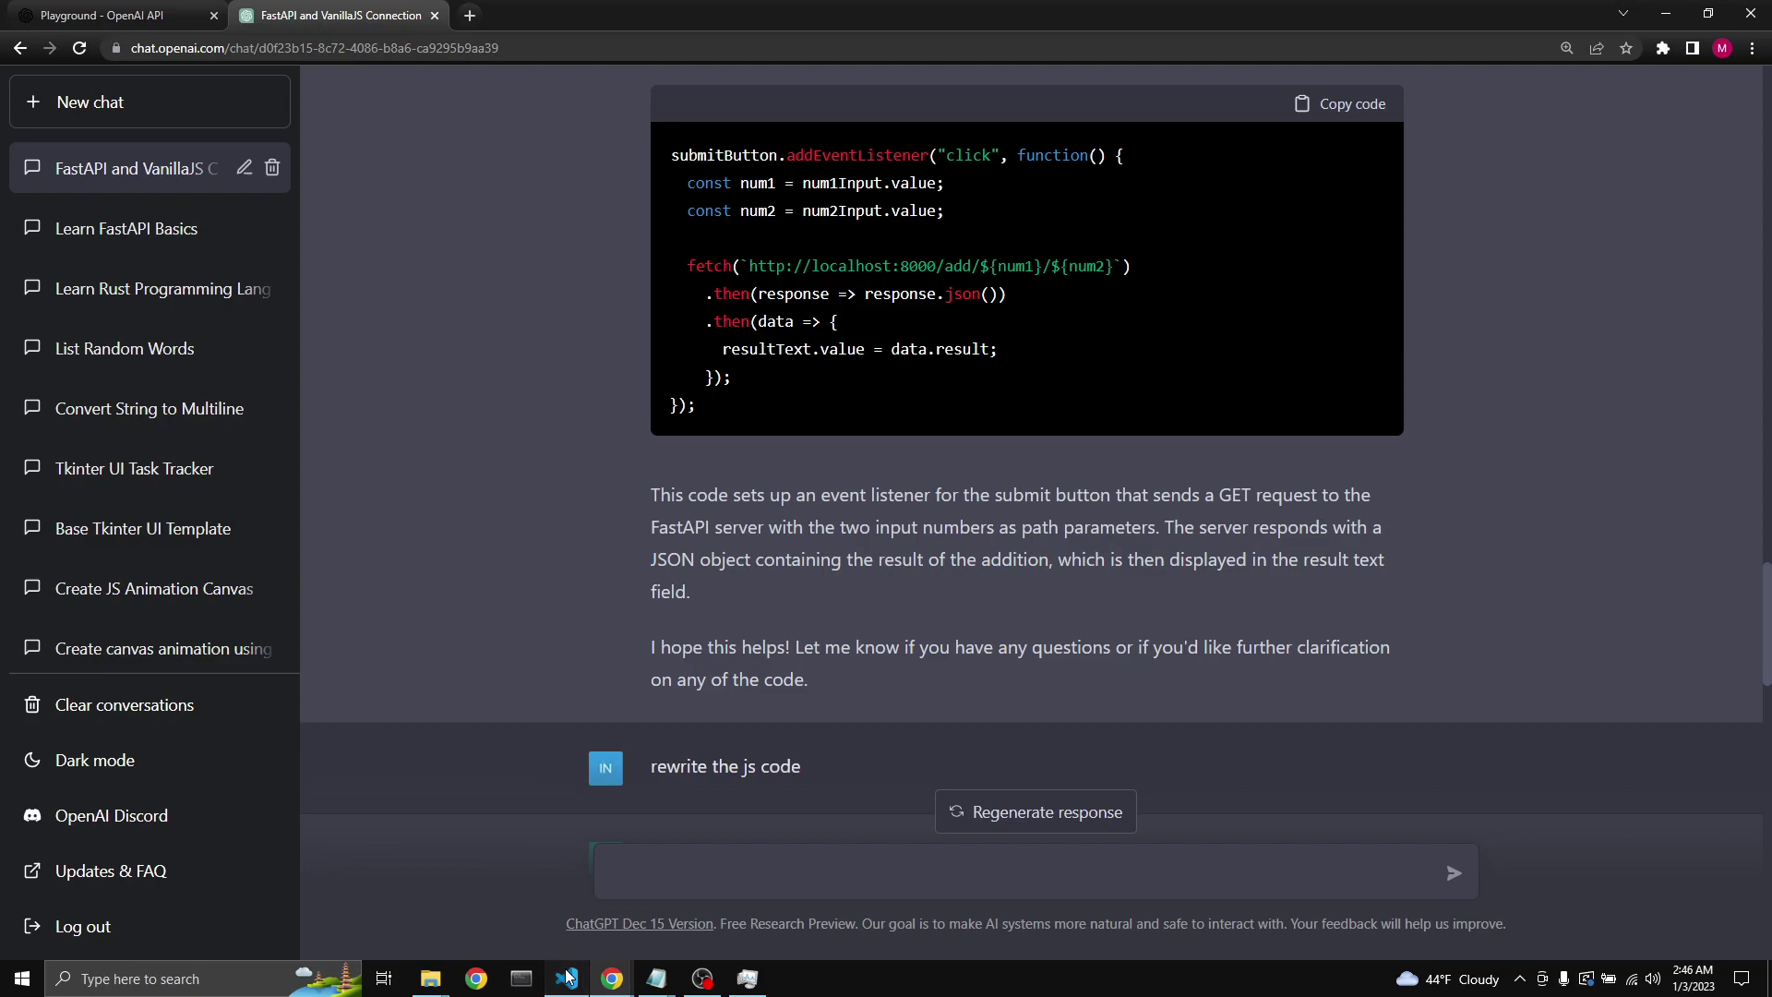
{"action": "left_click", "coordinate": [567, 979]}
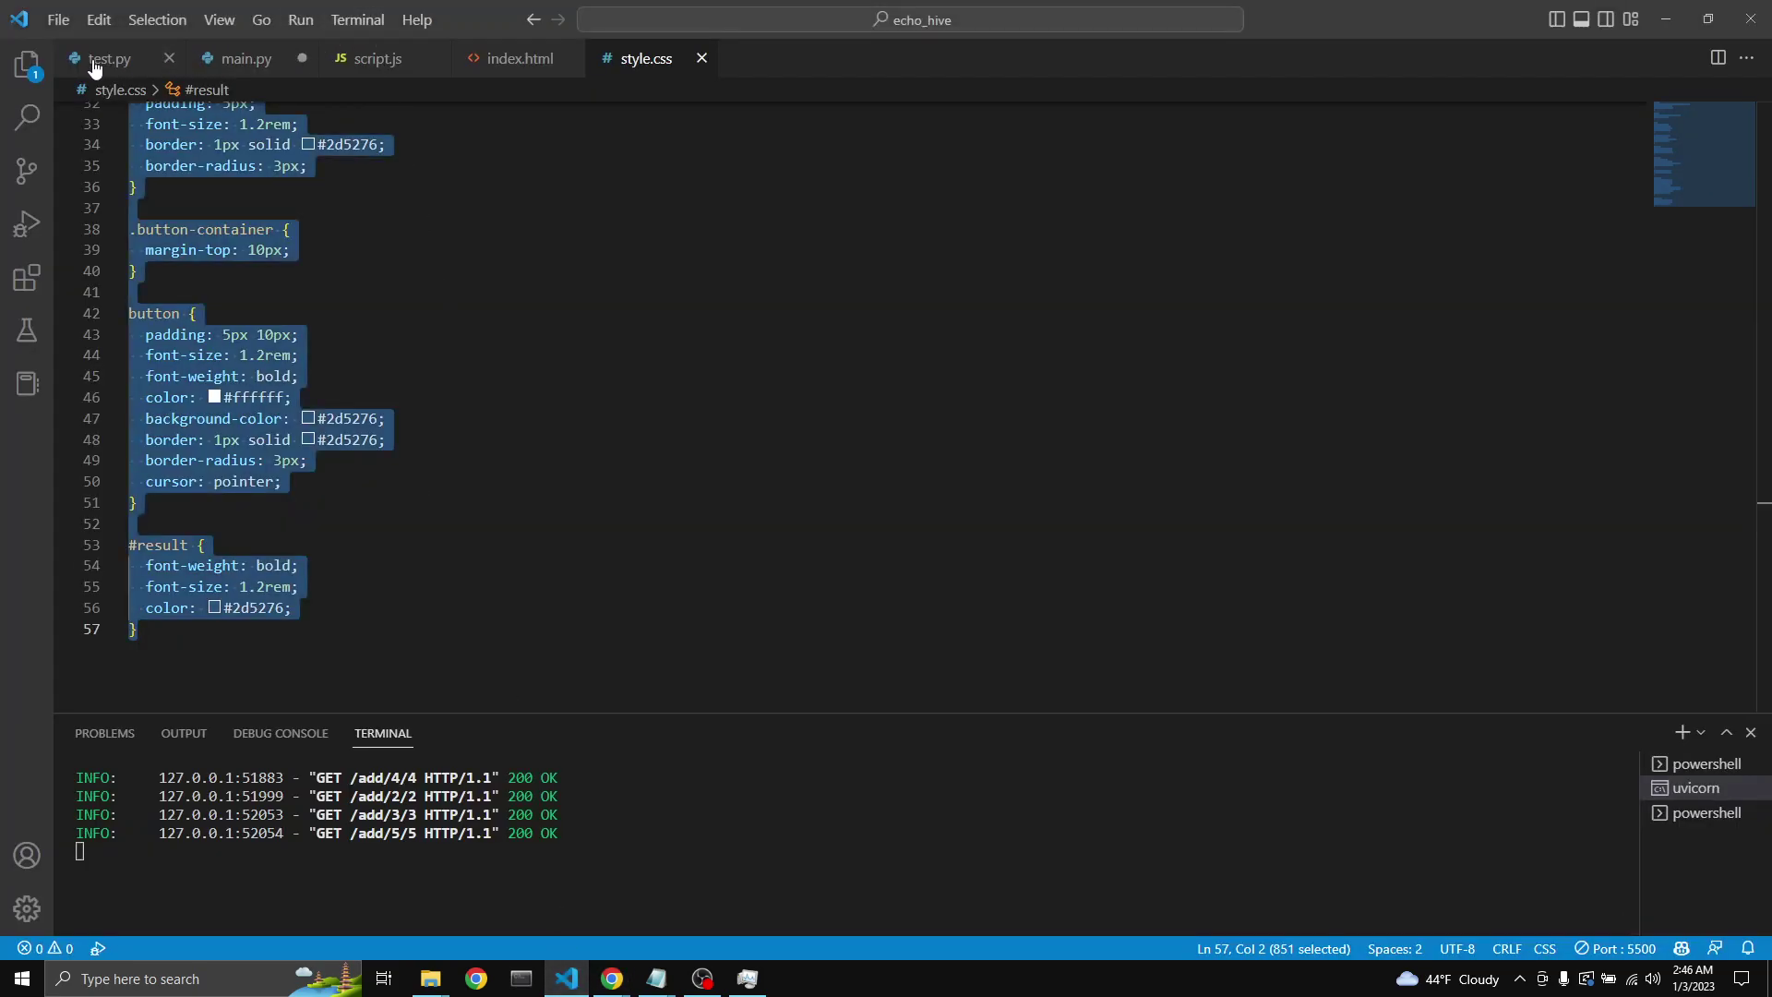
{"action": "left_click", "coordinate": [502, 59]}
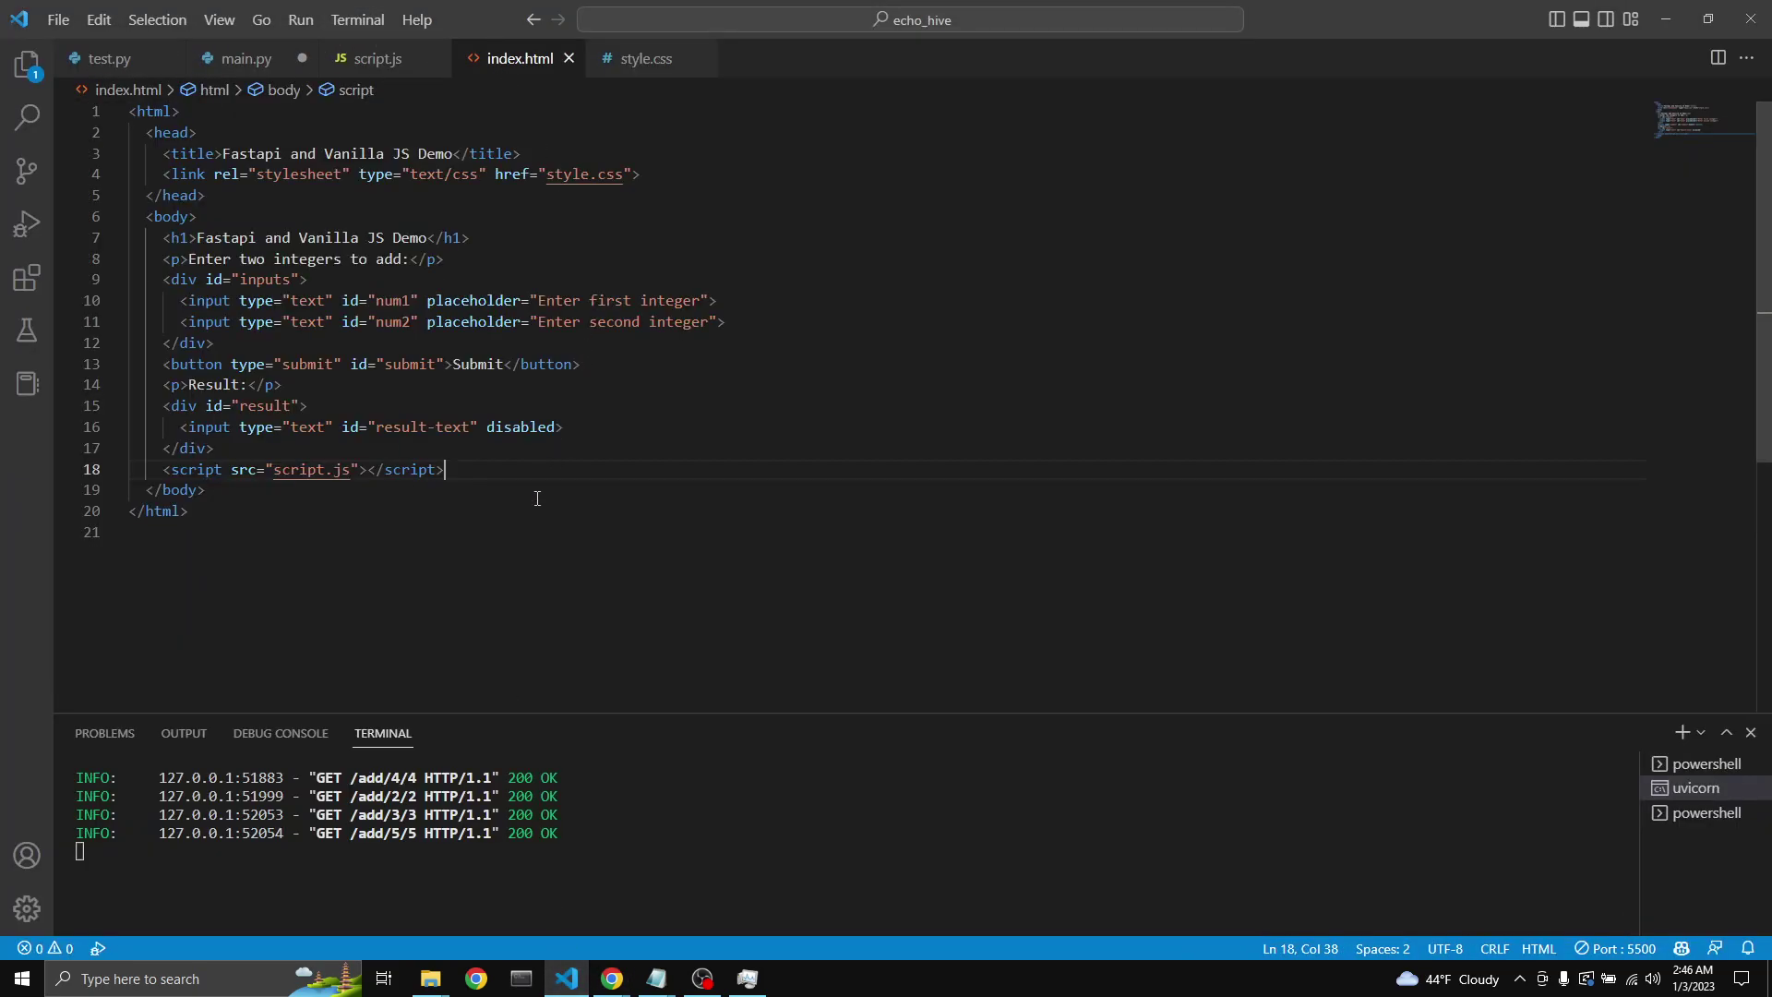
{"action": "key", "text": "ctrl+a"}
{"action": "key", "text": "ctrl+c"}
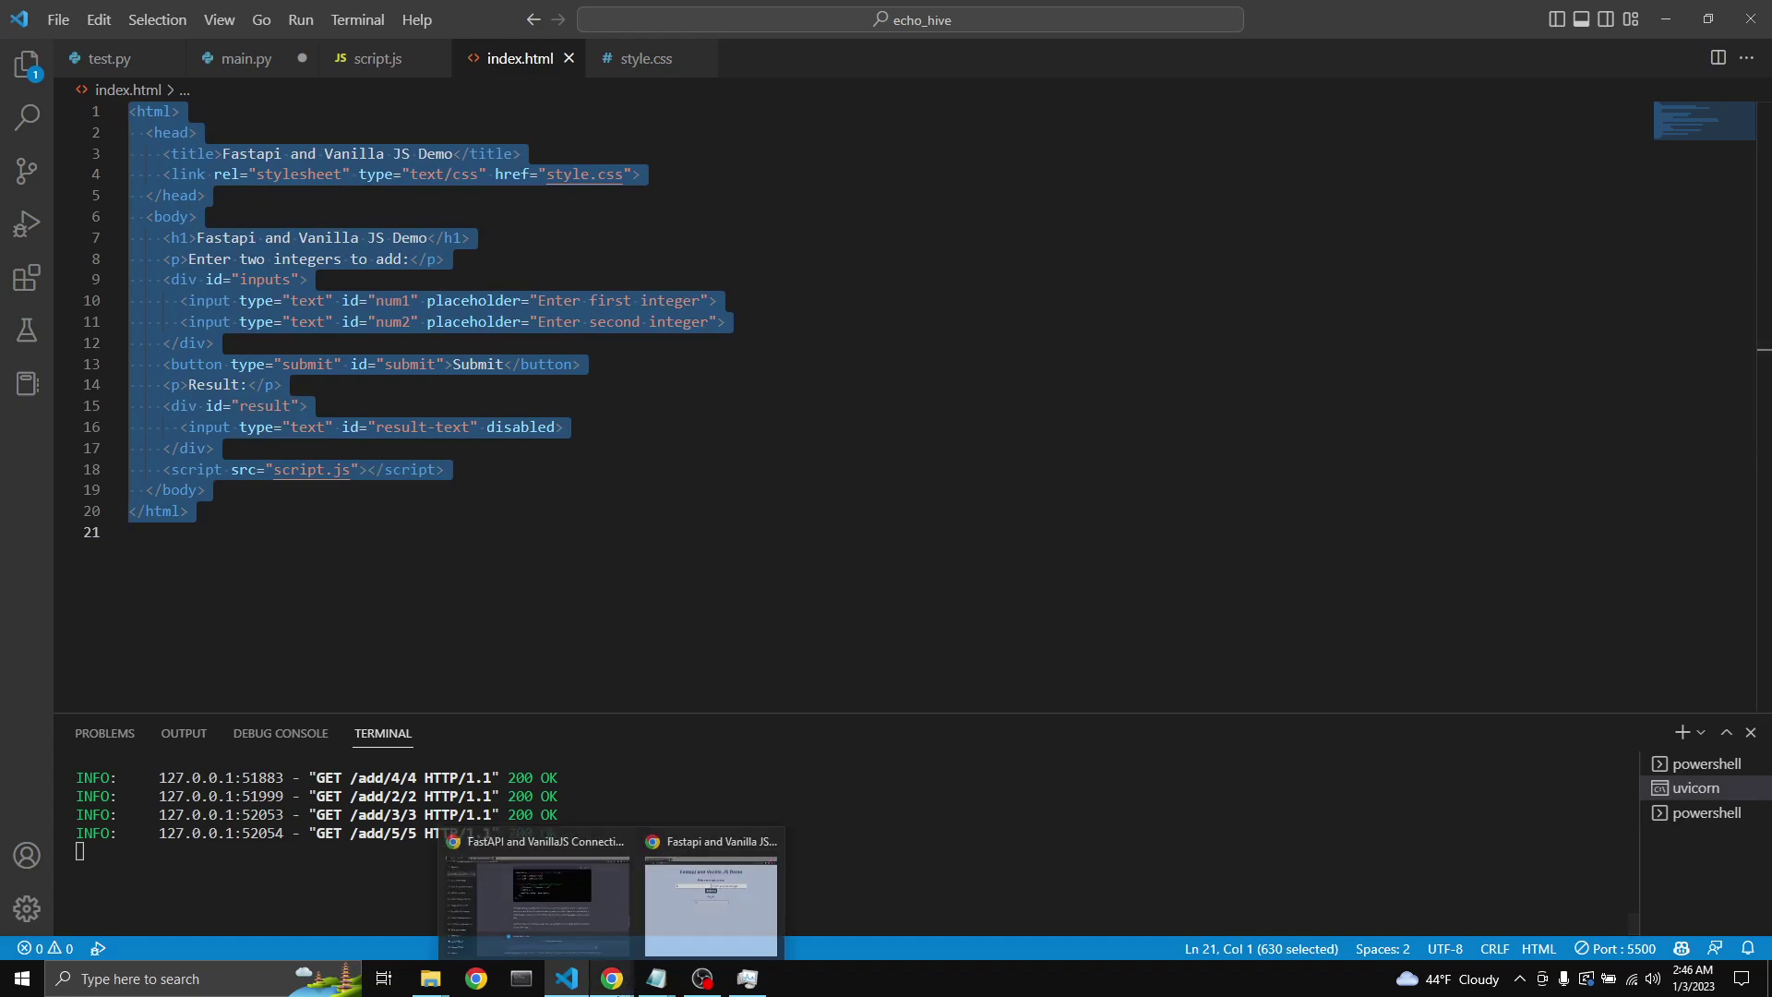
{"action": "left_click", "coordinate": [610, 978]}
Step: Paste the copied HTML into the OpenAI Playground prompt and start a new line below it
{"action": "left_click", "coordinate": [102, 14]}
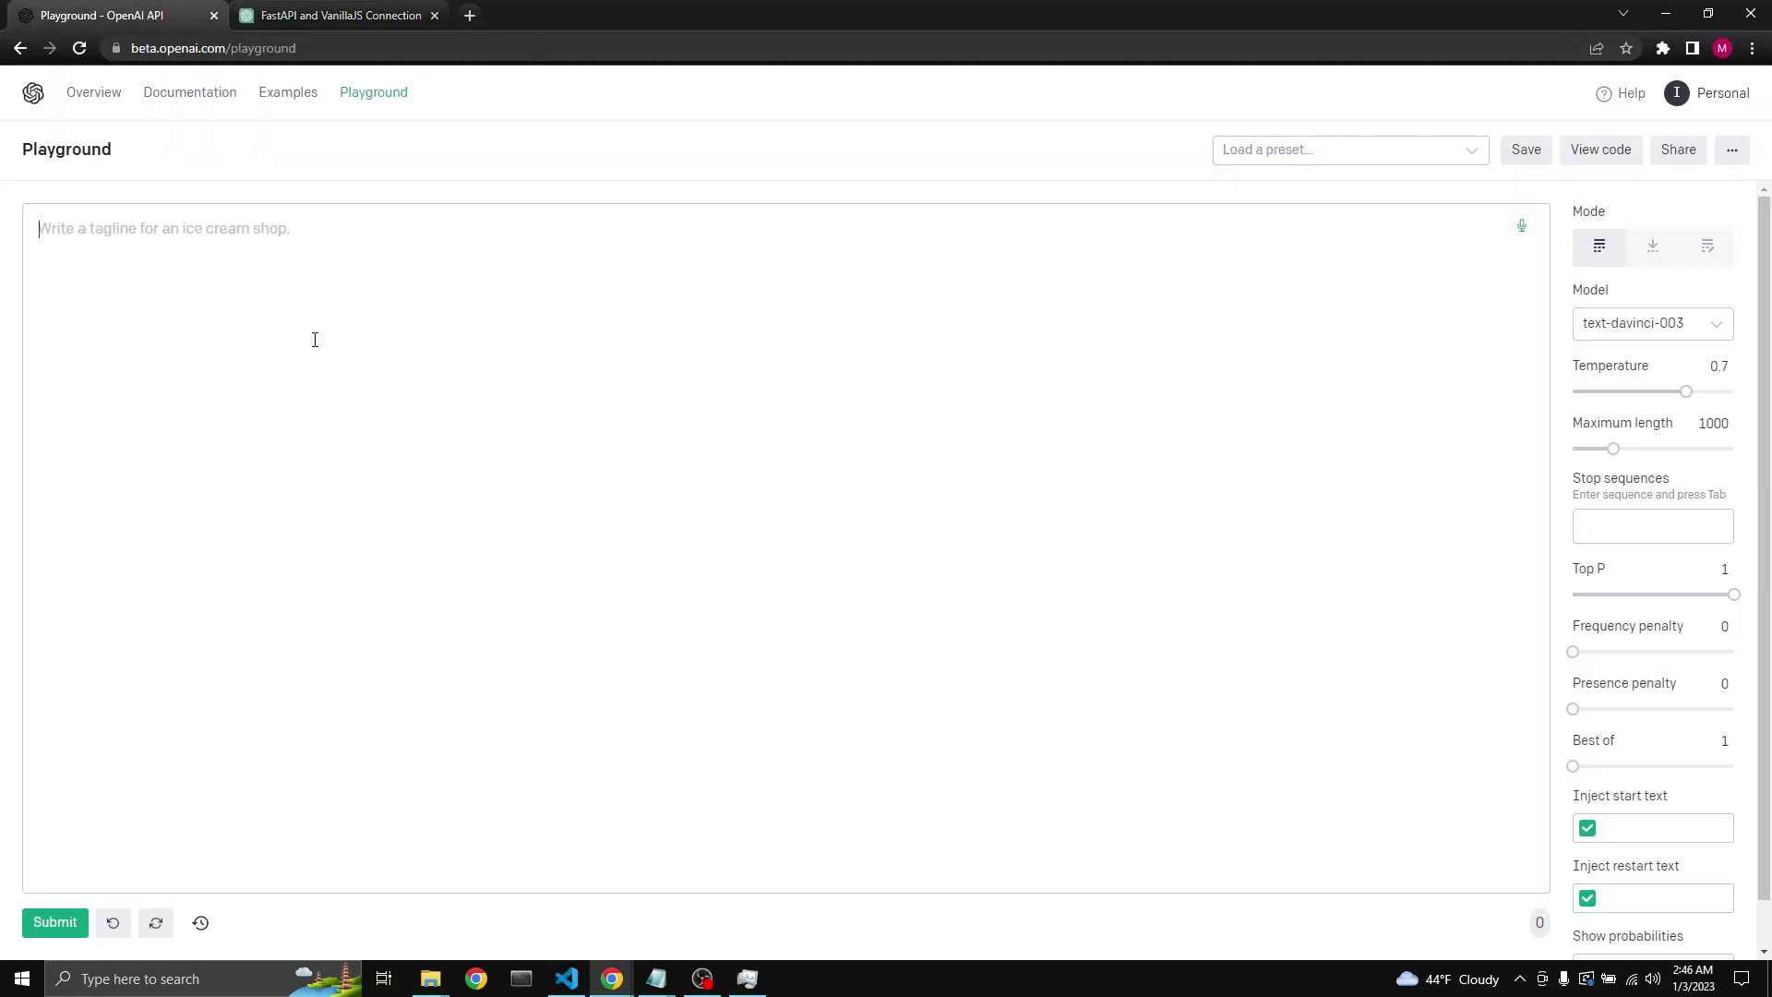
{"action": "key", "text": "ctrl+v"}
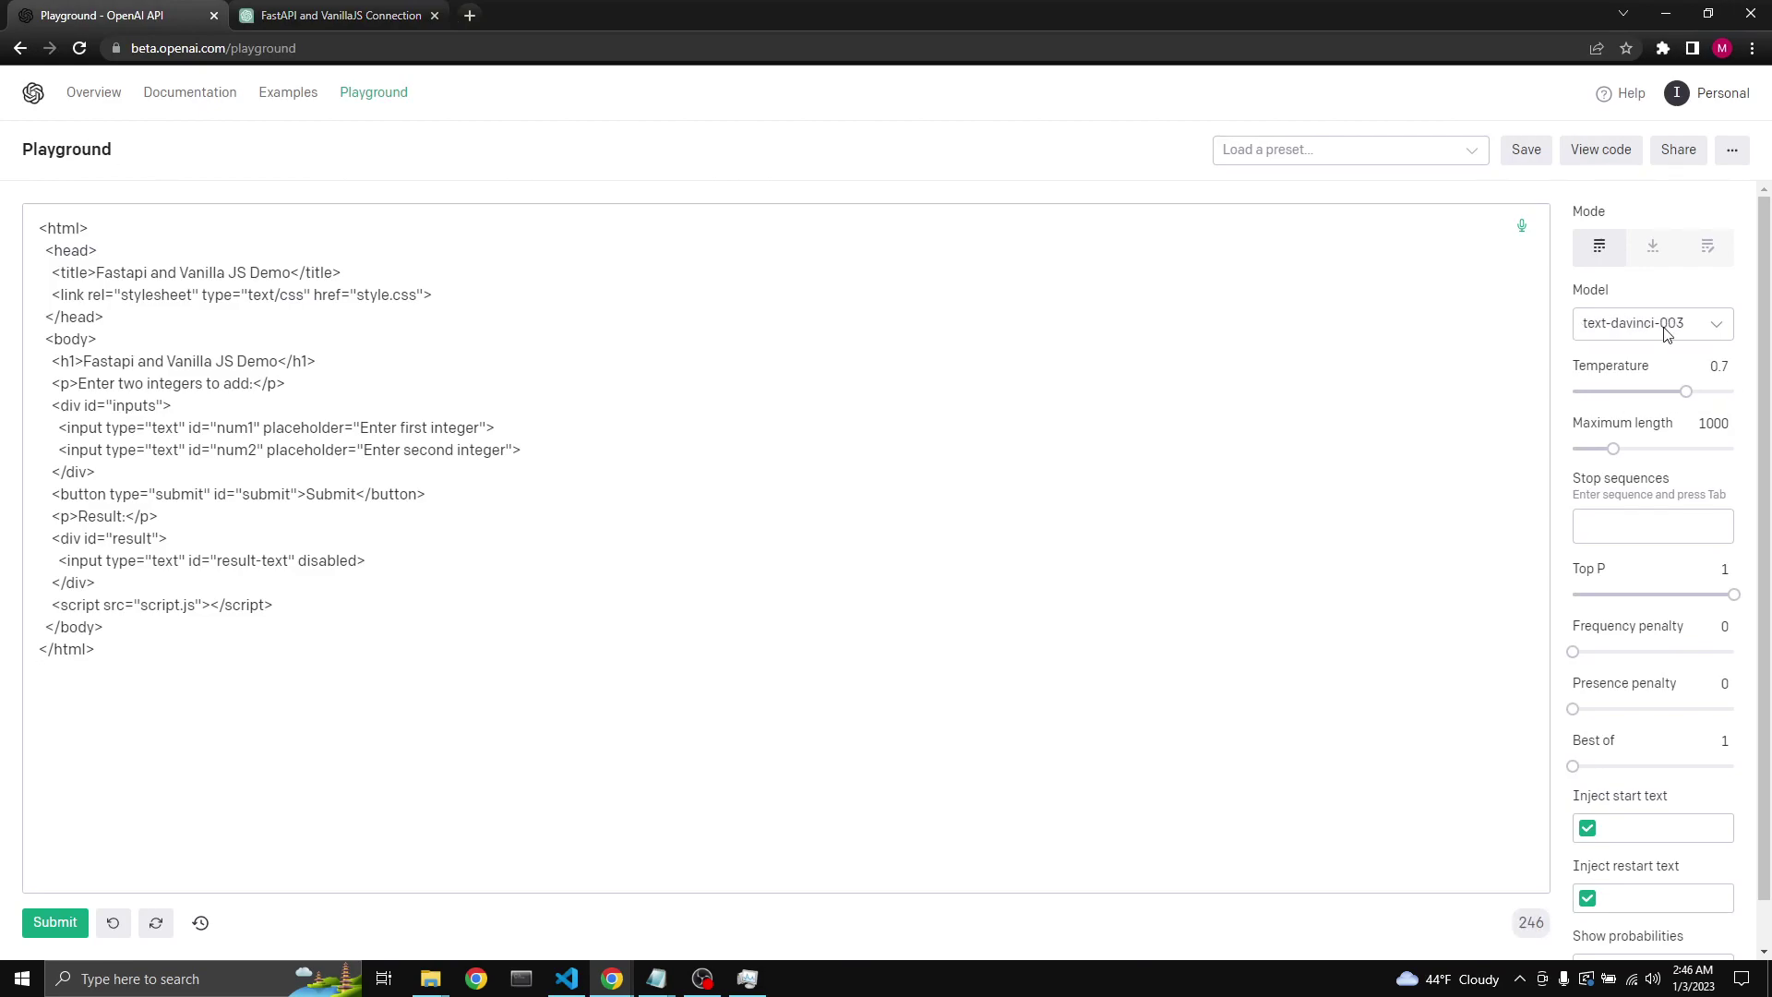
{"action": "left_click", "coordinate": [196, 651]}
{"action": "key", "text": "Return"}
{"action": "key", "text": "Return"}
{"action": "type", "text": "please"}
{"action": "type", "text": " create a"}
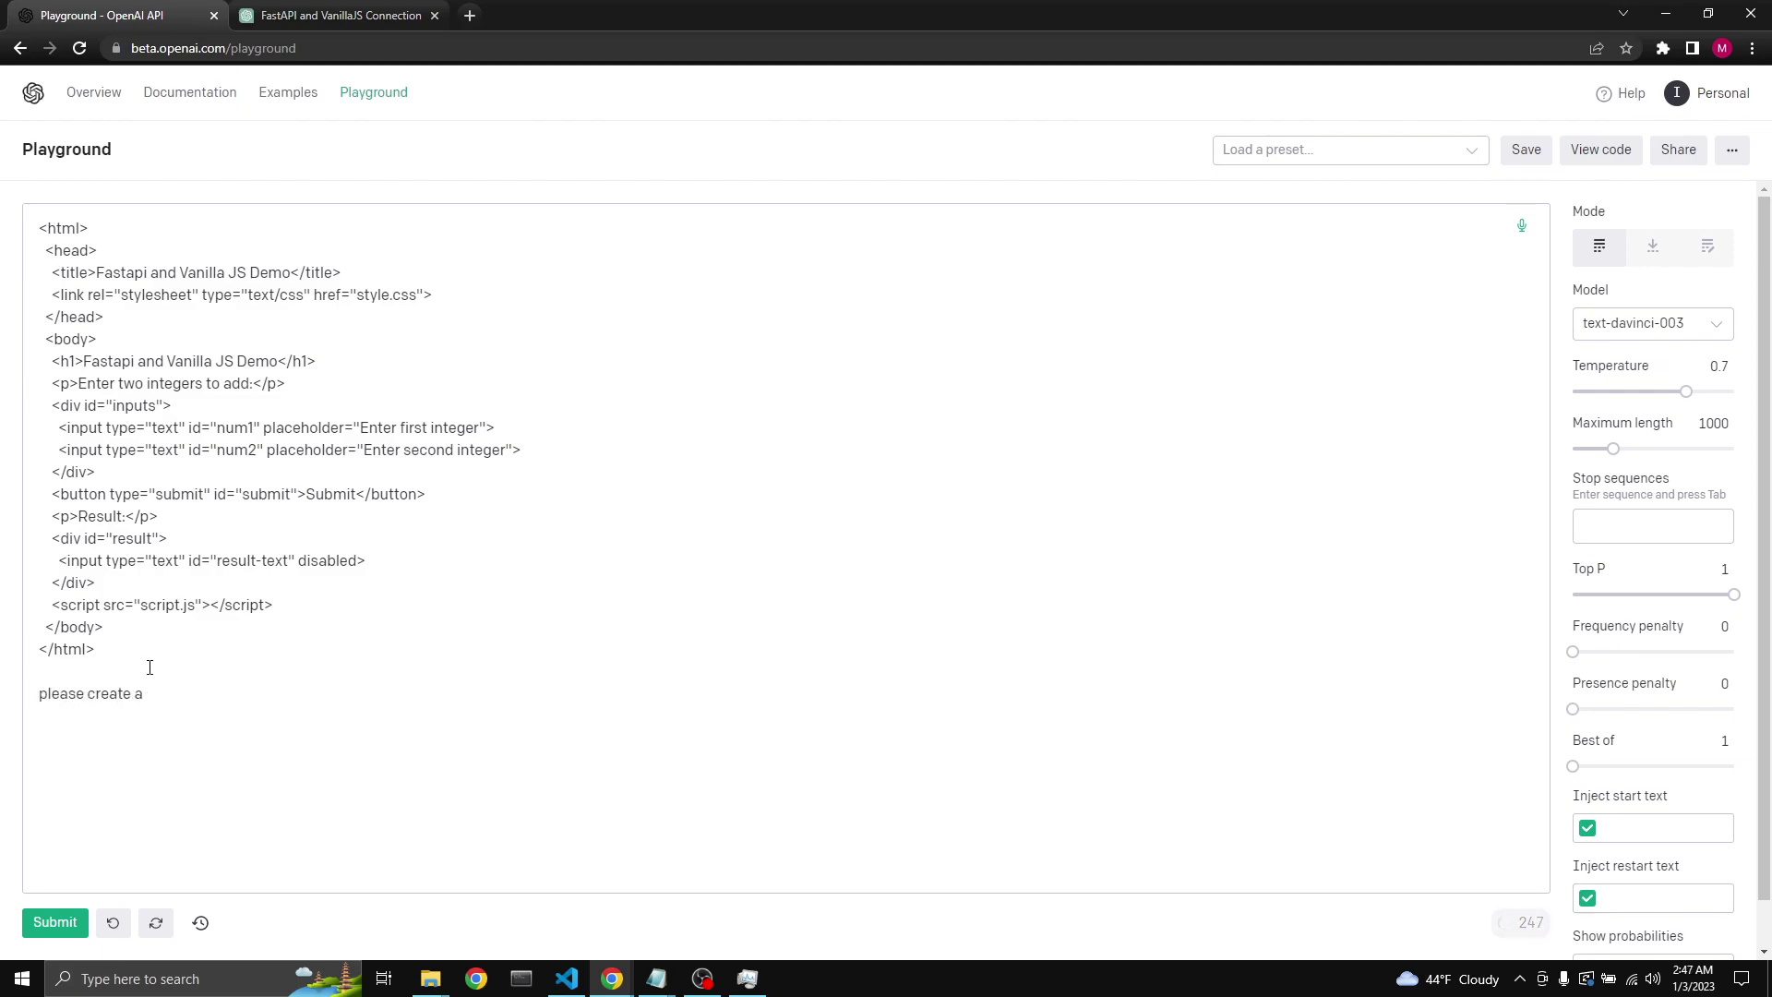
{"action": "type", "text": "n iompl"}
Step: Add the request for a beautiful, fully centered stylesheet ending in 'CSS:' and submit it
{"action": "key", "text": "BackSpace"}
{"action": "key", "text": "BackSpace"}
{"action": "key", "text": "BackSpace"}
{"action": "key", "text": "BackSpace"}
{"action": "type", "text": "ncredibly "}
{"action": "type", "text": "beaut"}
{"action": "type", "text": "iful and s"}
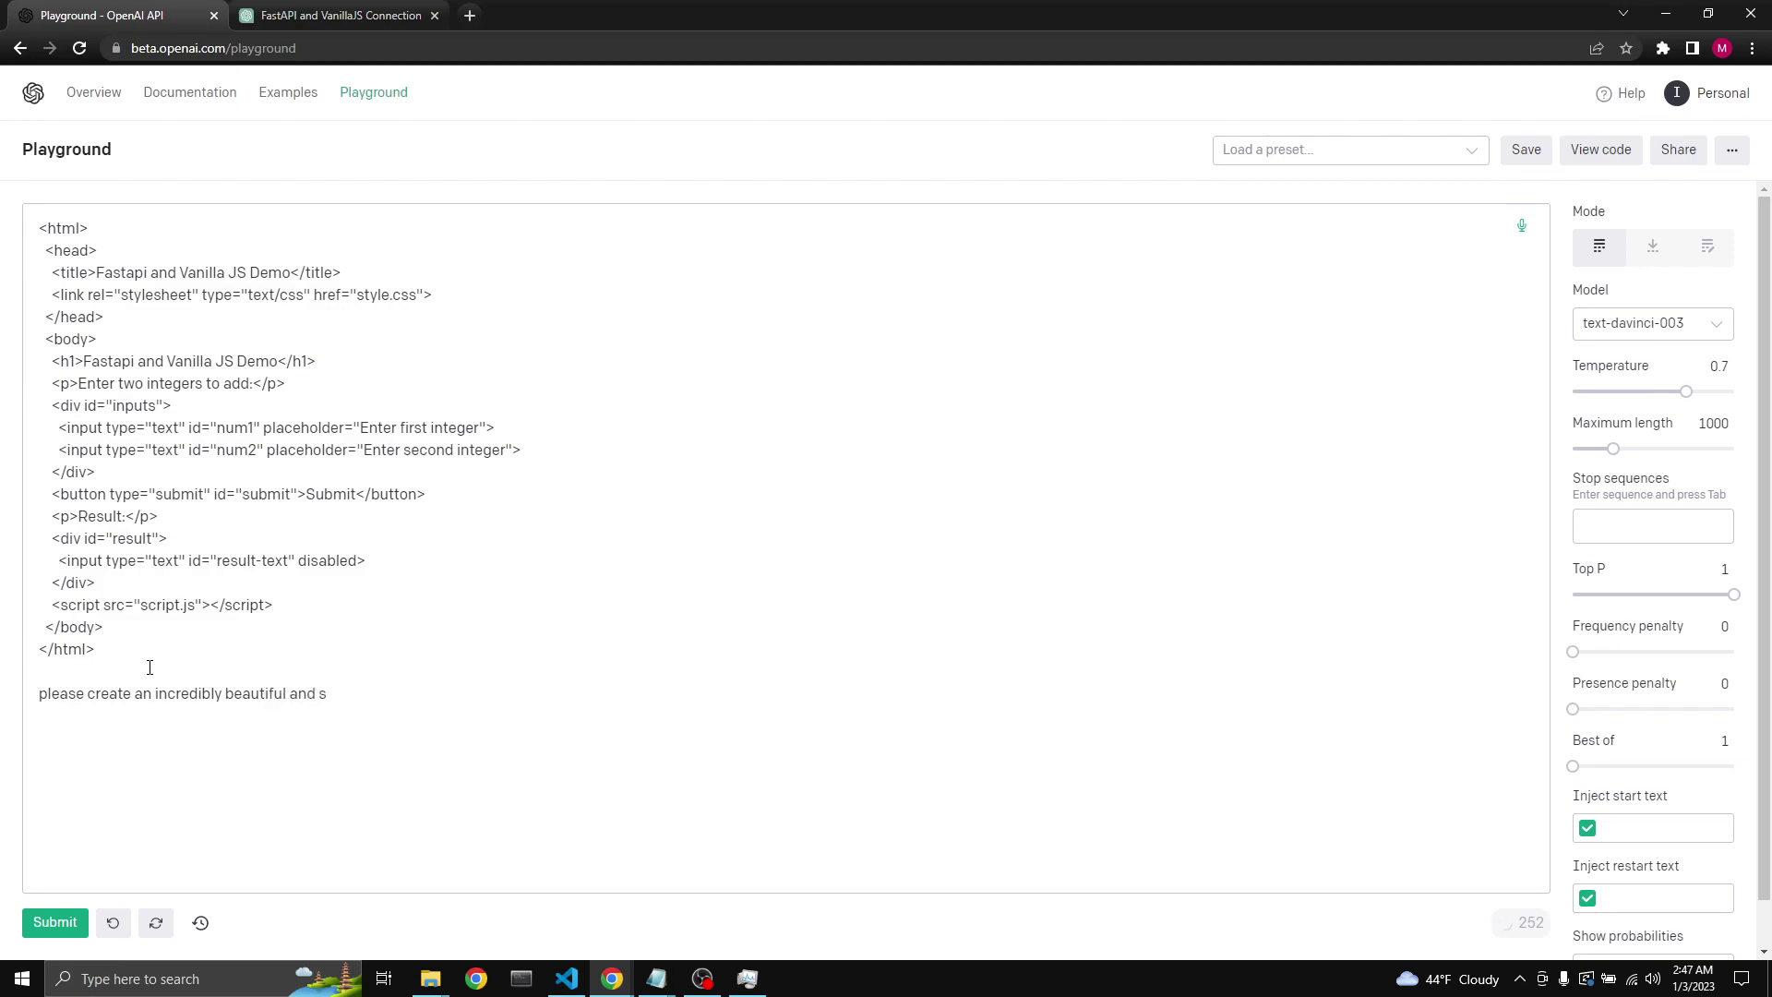
{"action": "type", "text": "tylis"}
{"action": "type", "text": "h css st"}
{"action": "type", "text": "ylesheet"}
{"action": "type", "text": " for t"}
{"action": "type", "text": "his html. al"}
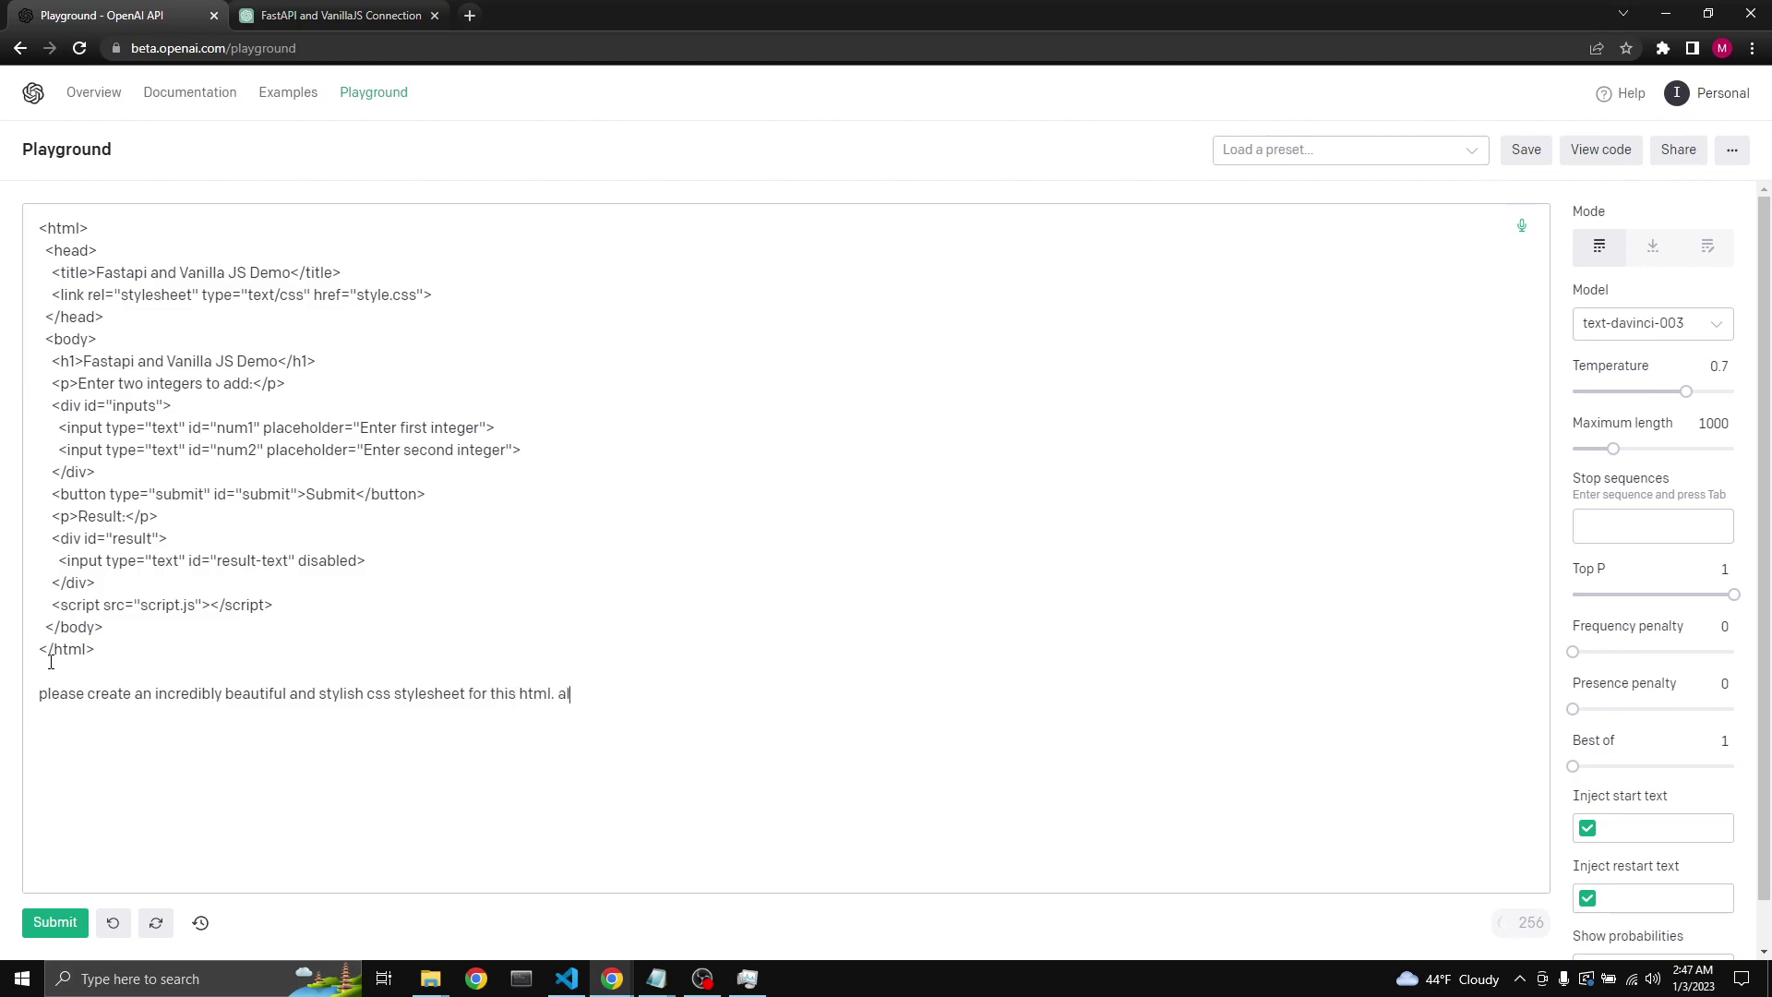
{"action": "type", "text": "l elements must "}
{"action": "type", "text": "be nicely cente"}
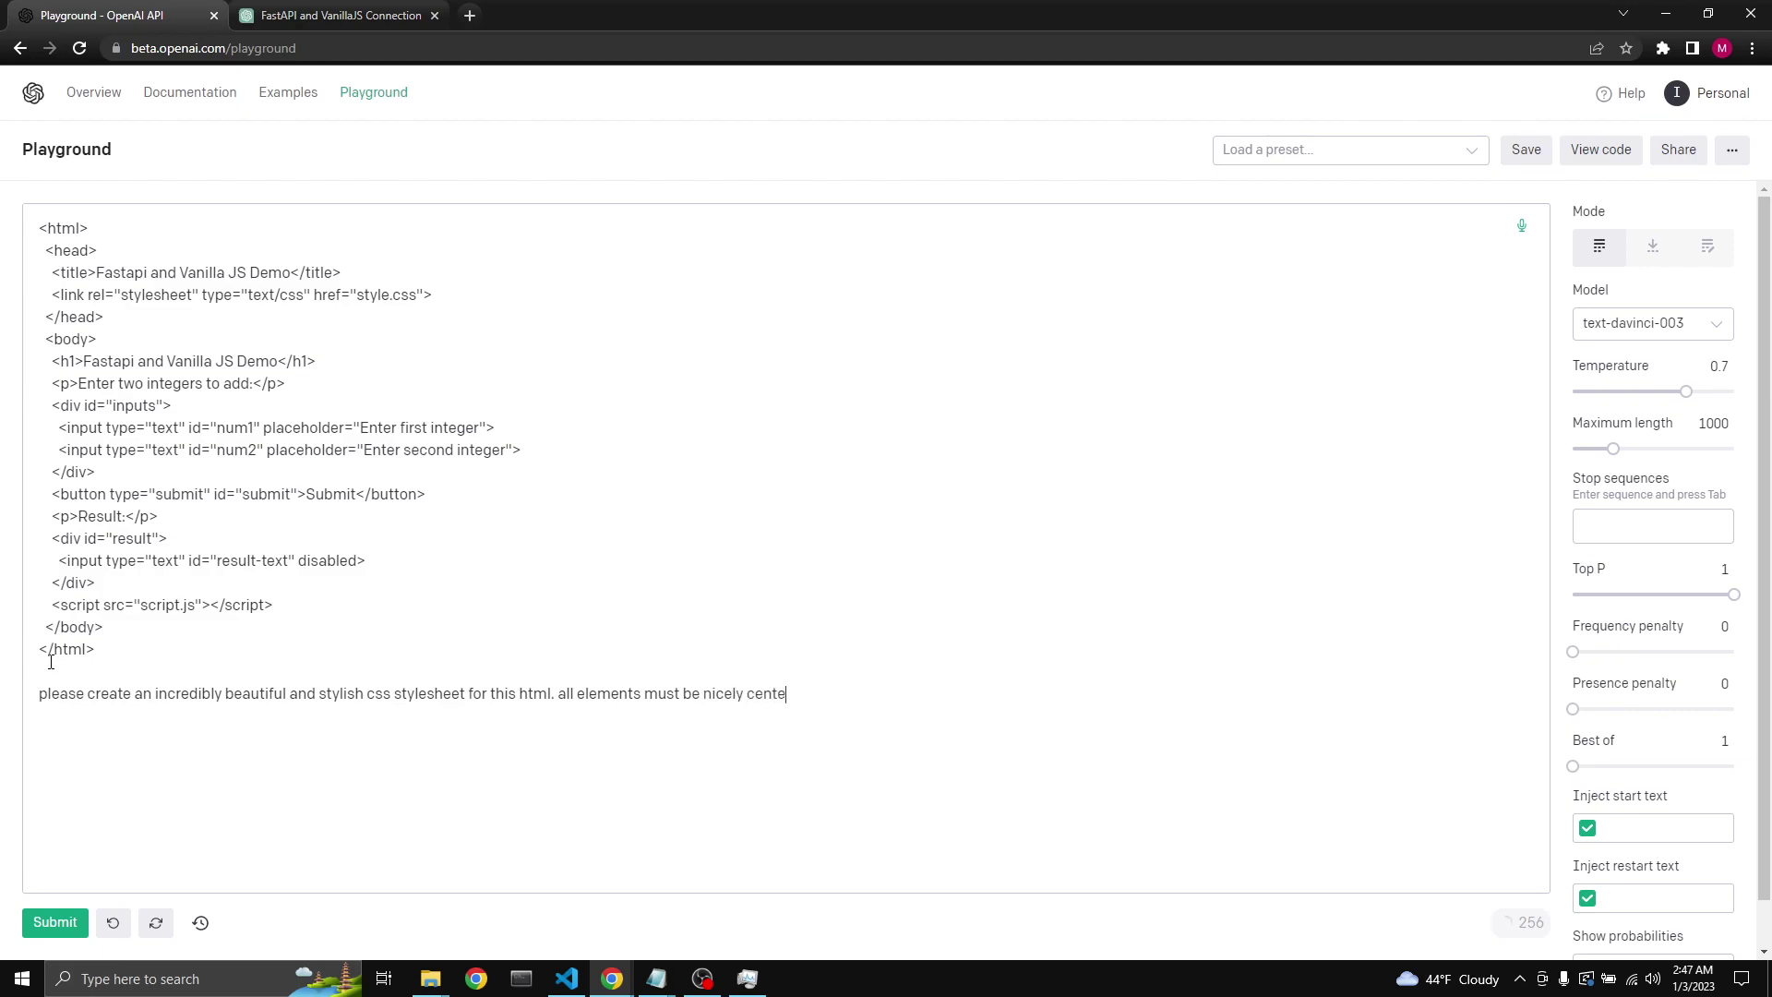
{"action": "type", "text": "red"}
{"action": "key", "text": "Return"}
{"action": "key", "text": "Return"}
{"action": "type", "text": "CSS:"}
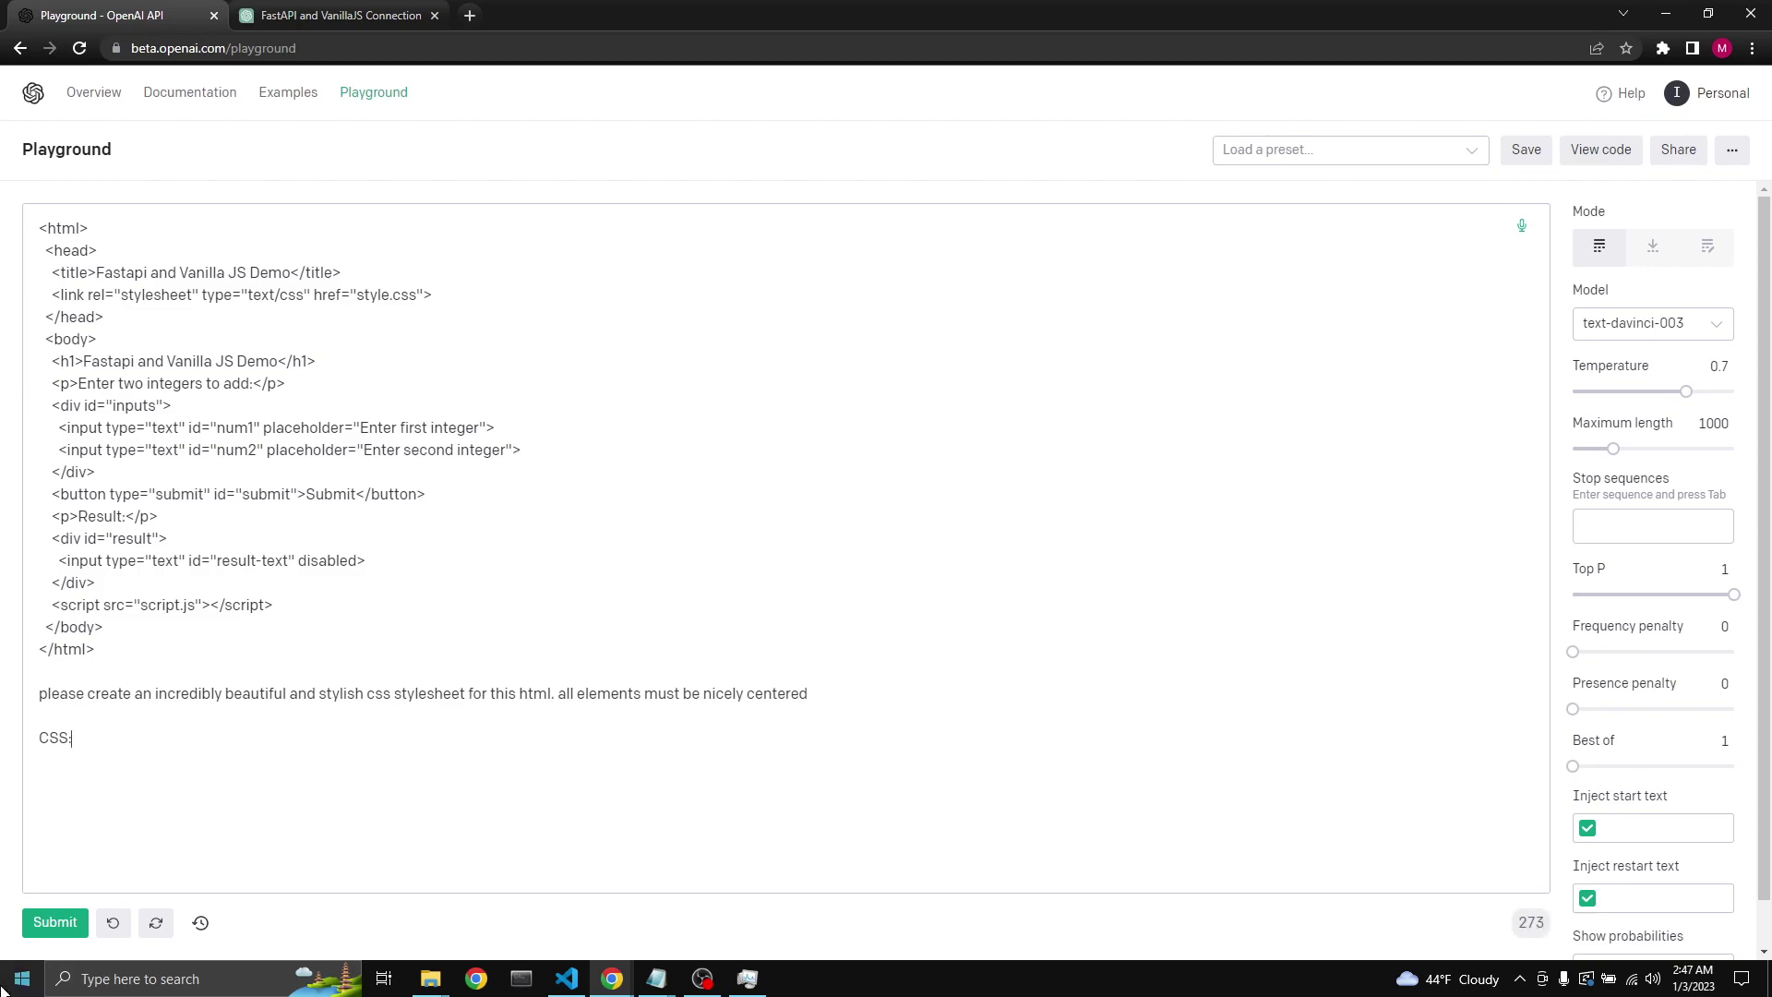
{"action": "left_click", "coordinate": [54, 922]}
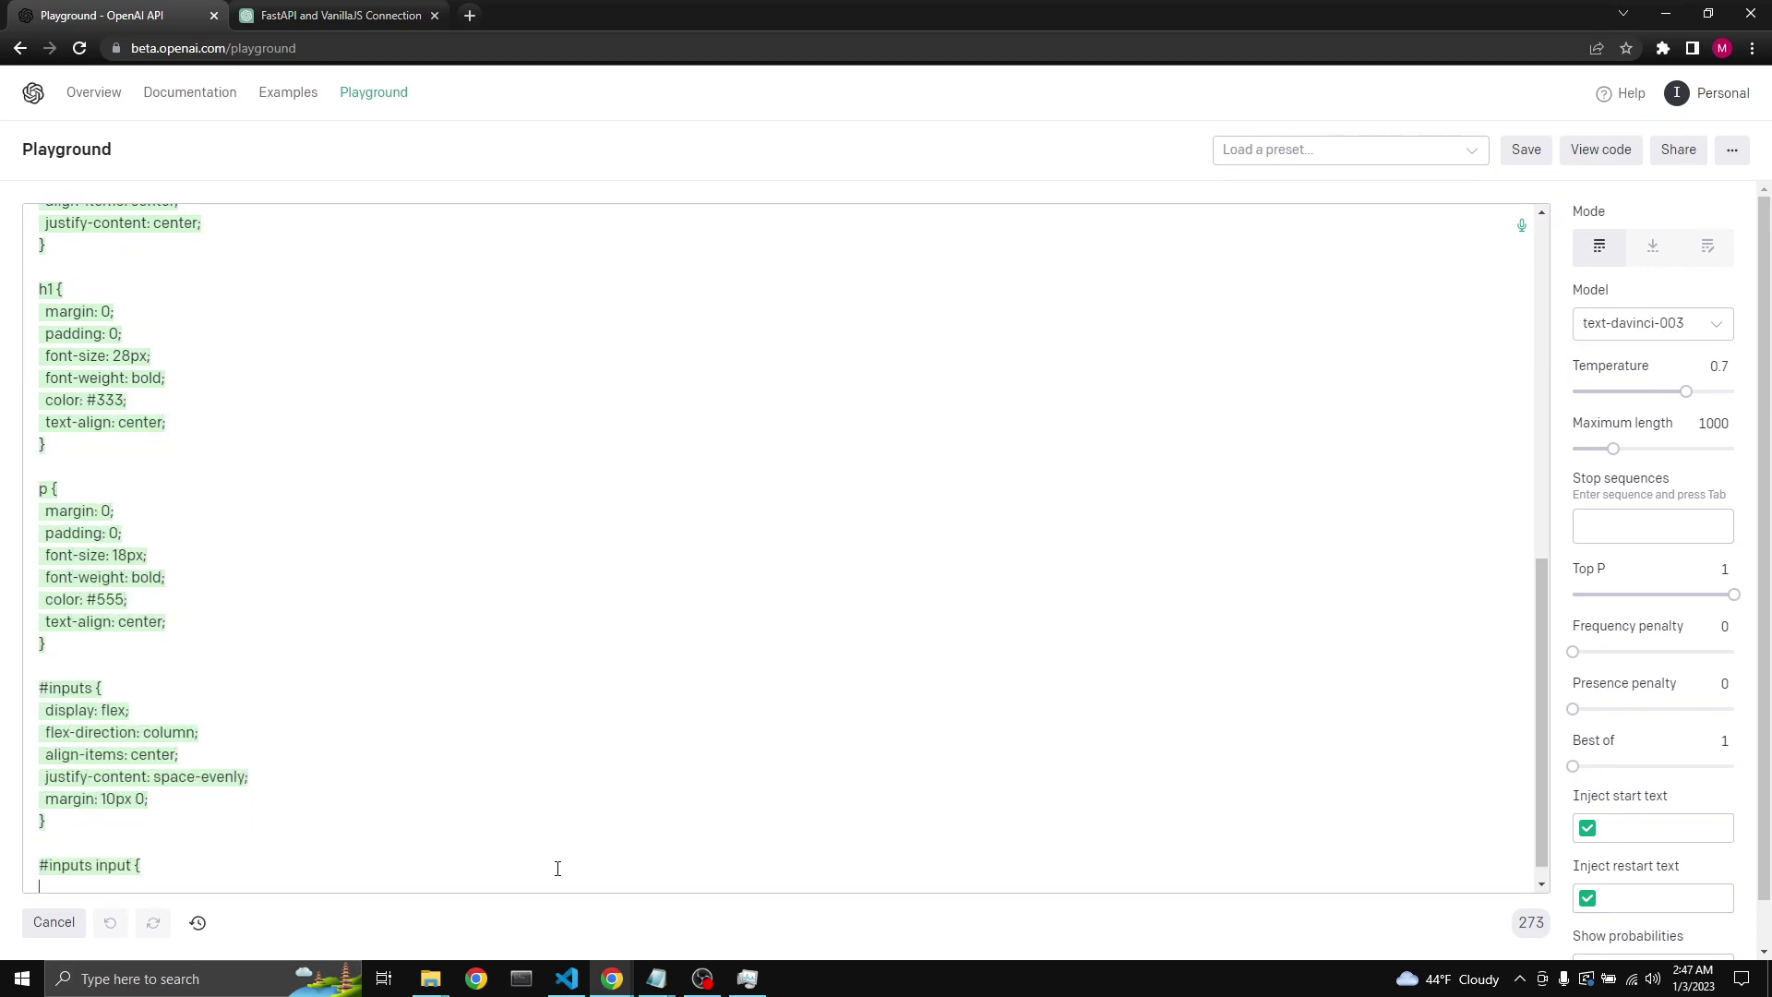
Step: Show style.css in VS Code, briefly shrinking and hiding the editor to watch the CSS generate
{"action": "left_click", "coordinate": [567, 979]}
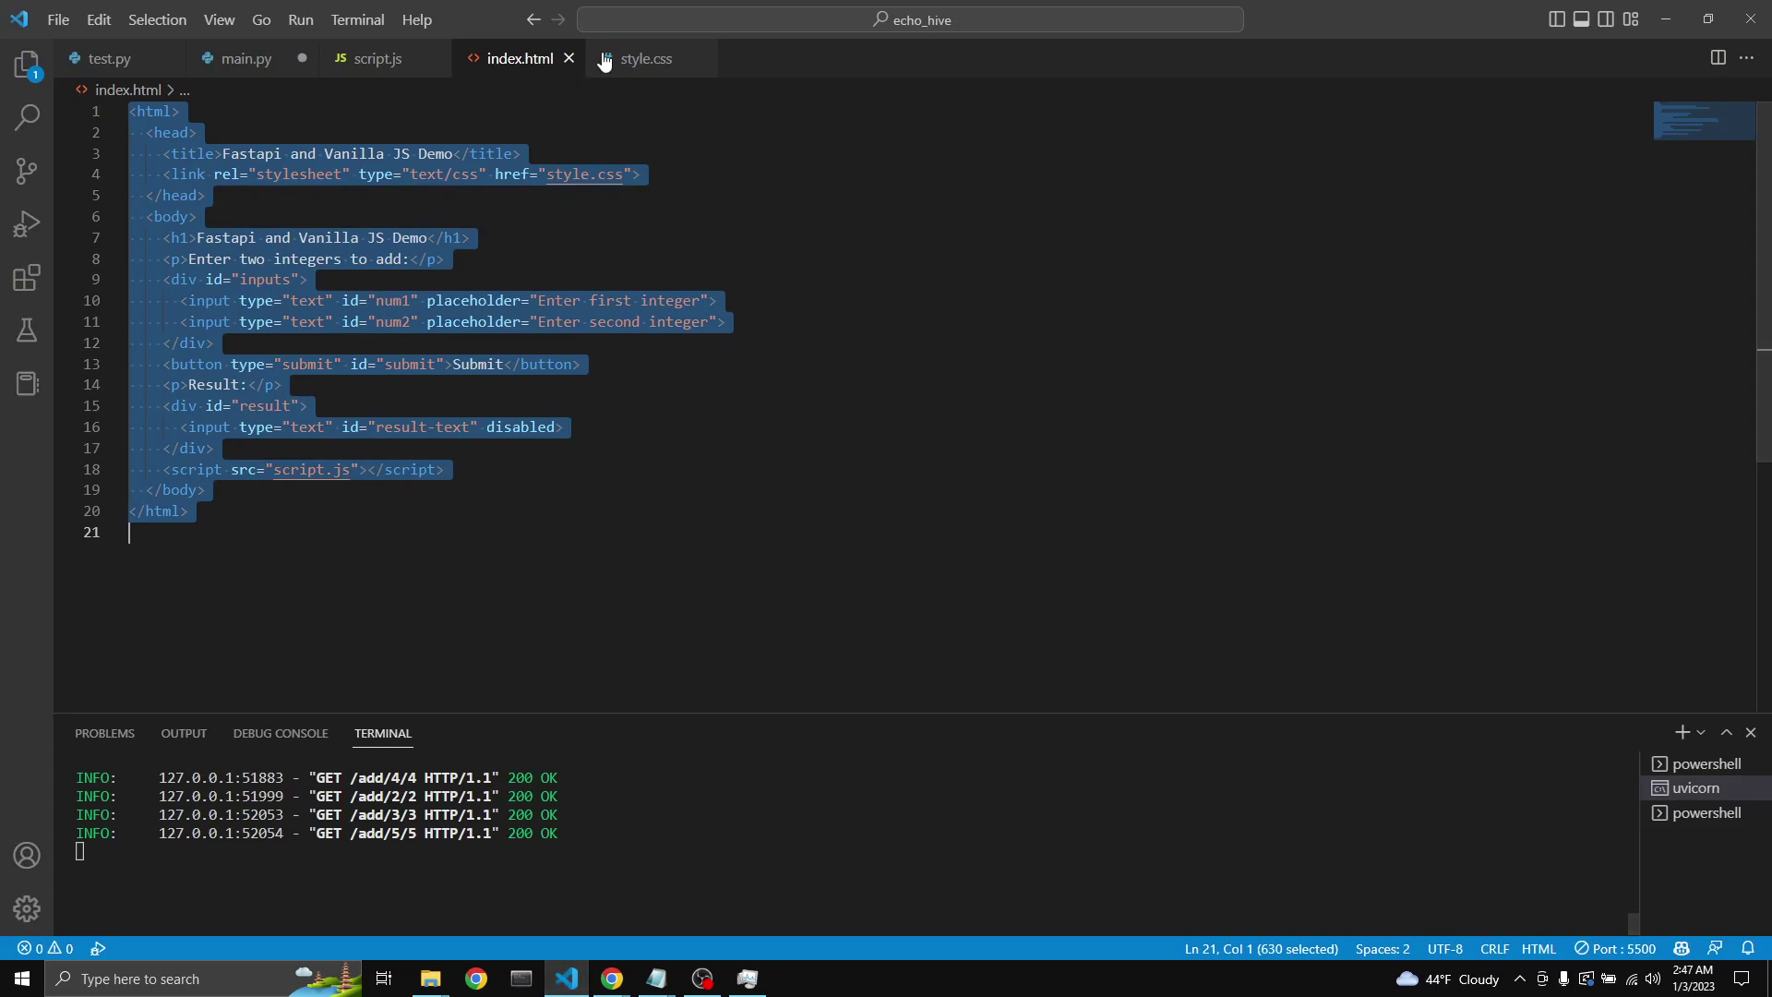
{"action": "left_click", "coordinate": [645, 58]}
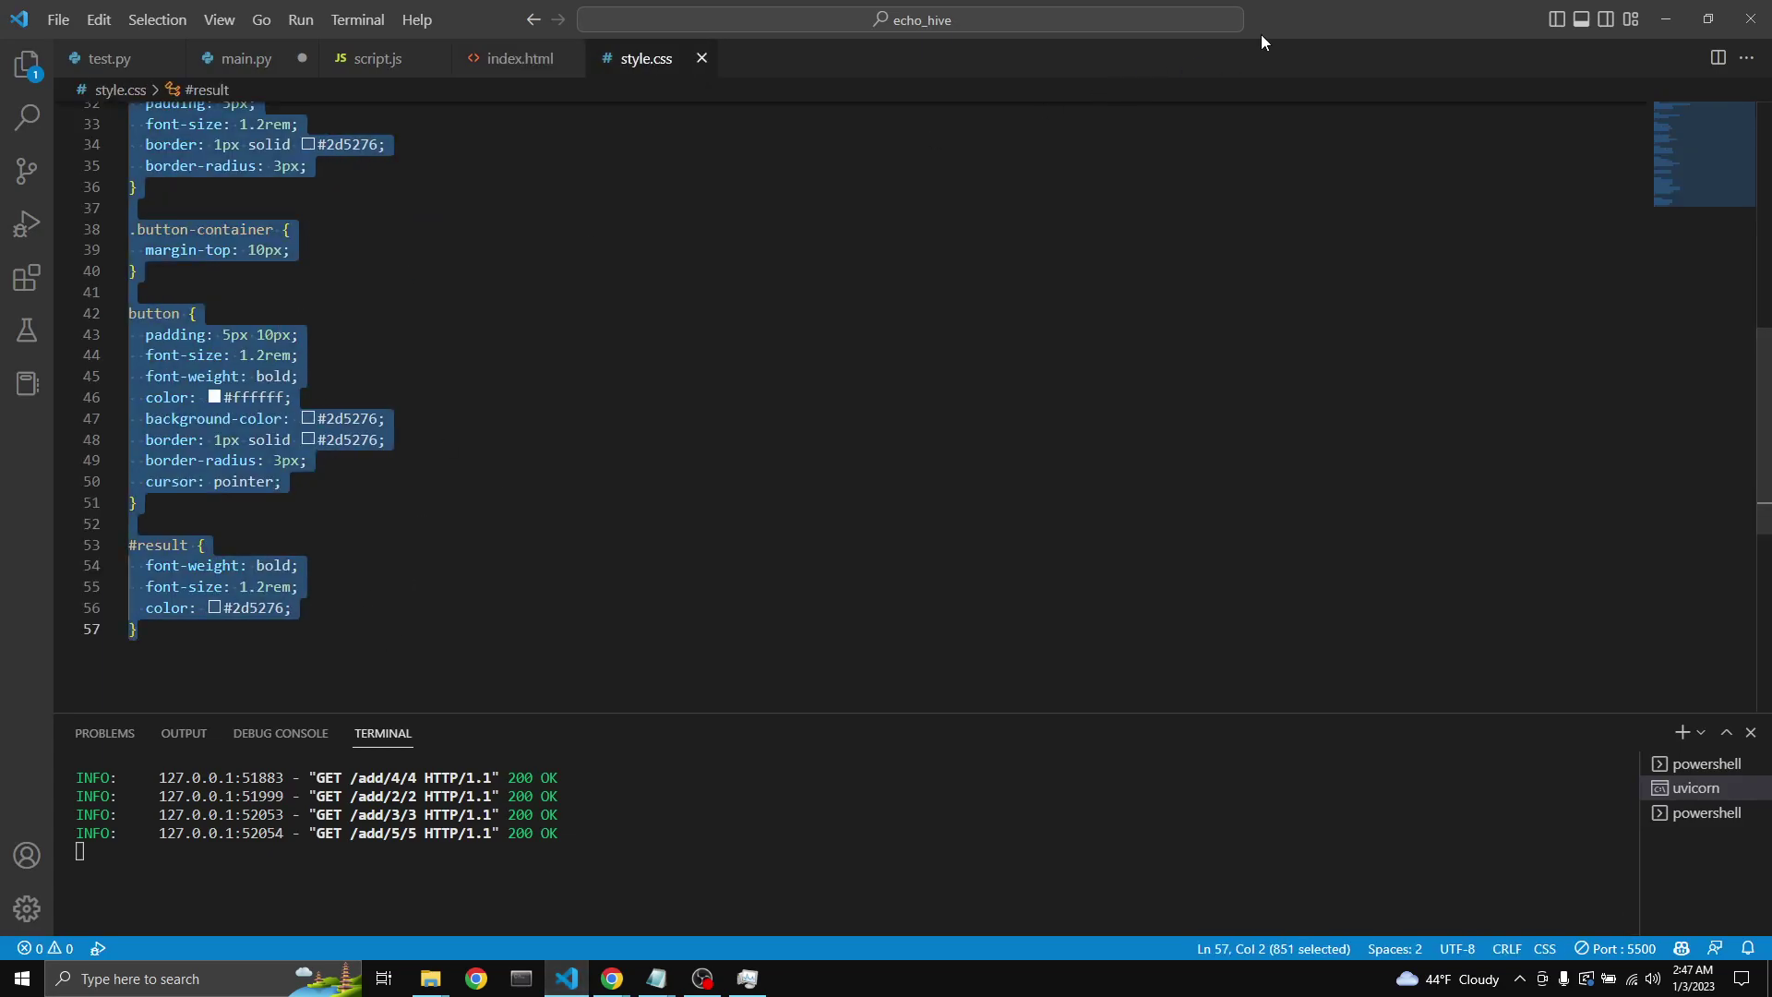
{"action": "left_click_drag", "start_coordinate": [1280, 27], "coordinate": [859, 42]}
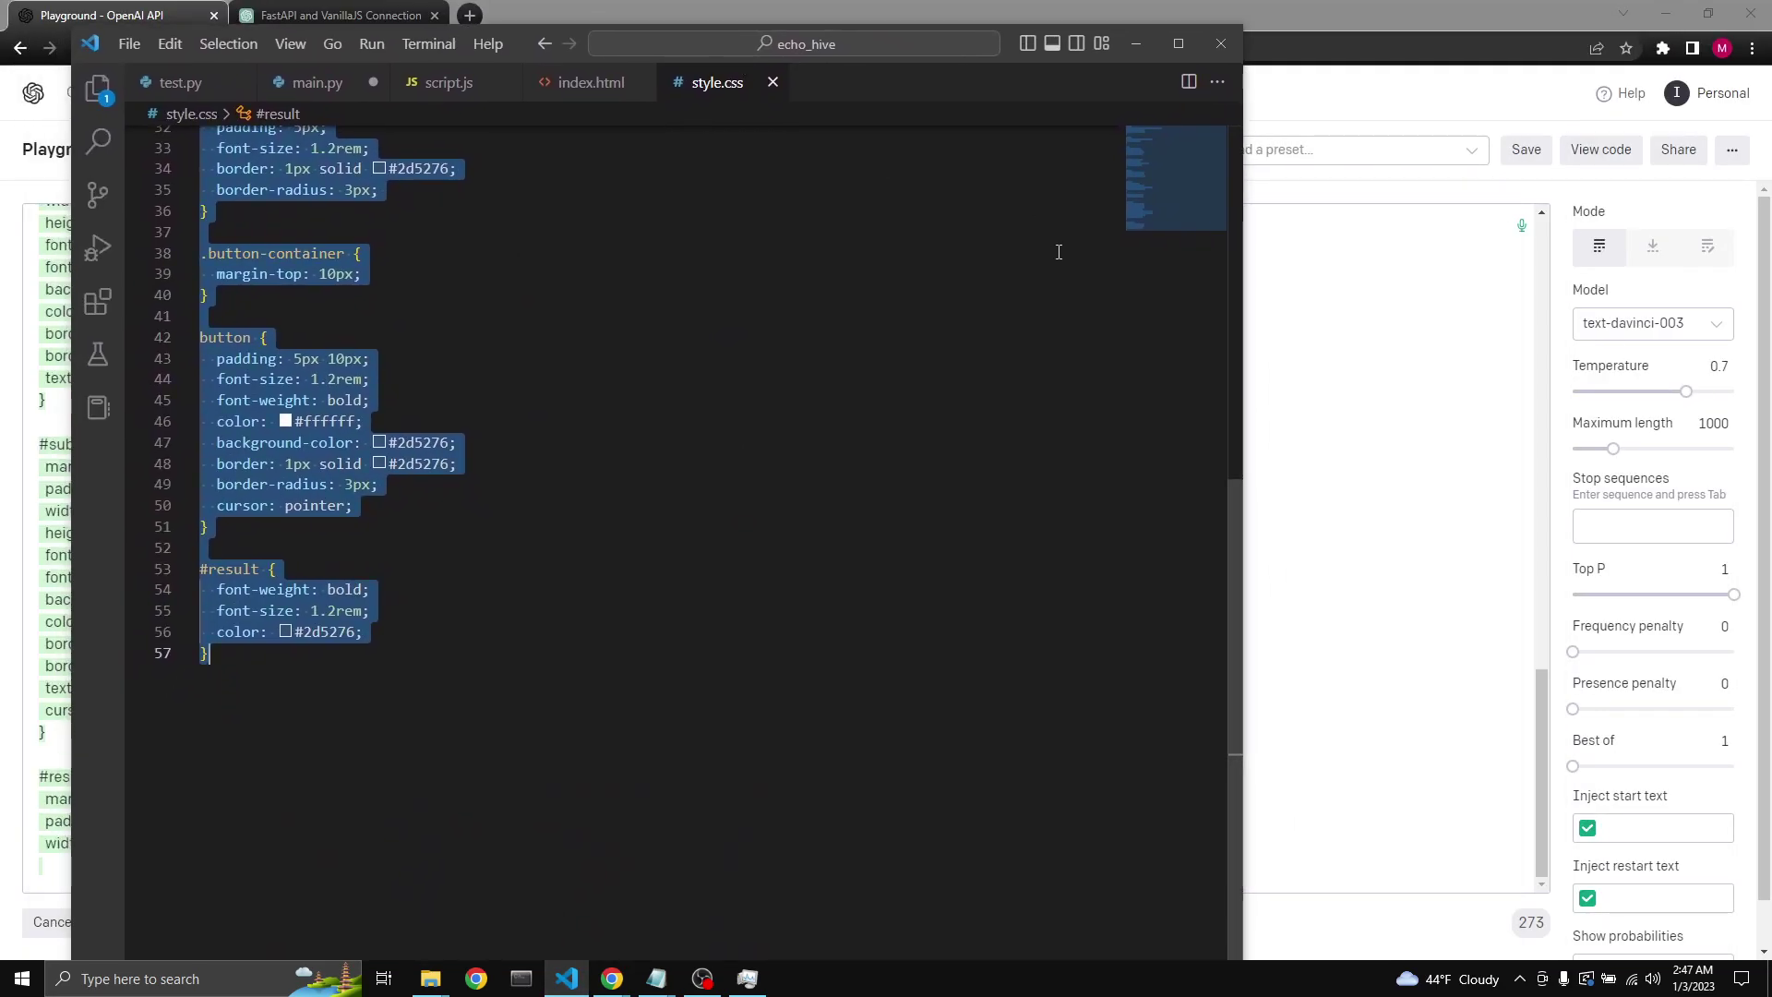
{"action": "left_click", "coordinate": [1136, 43]}
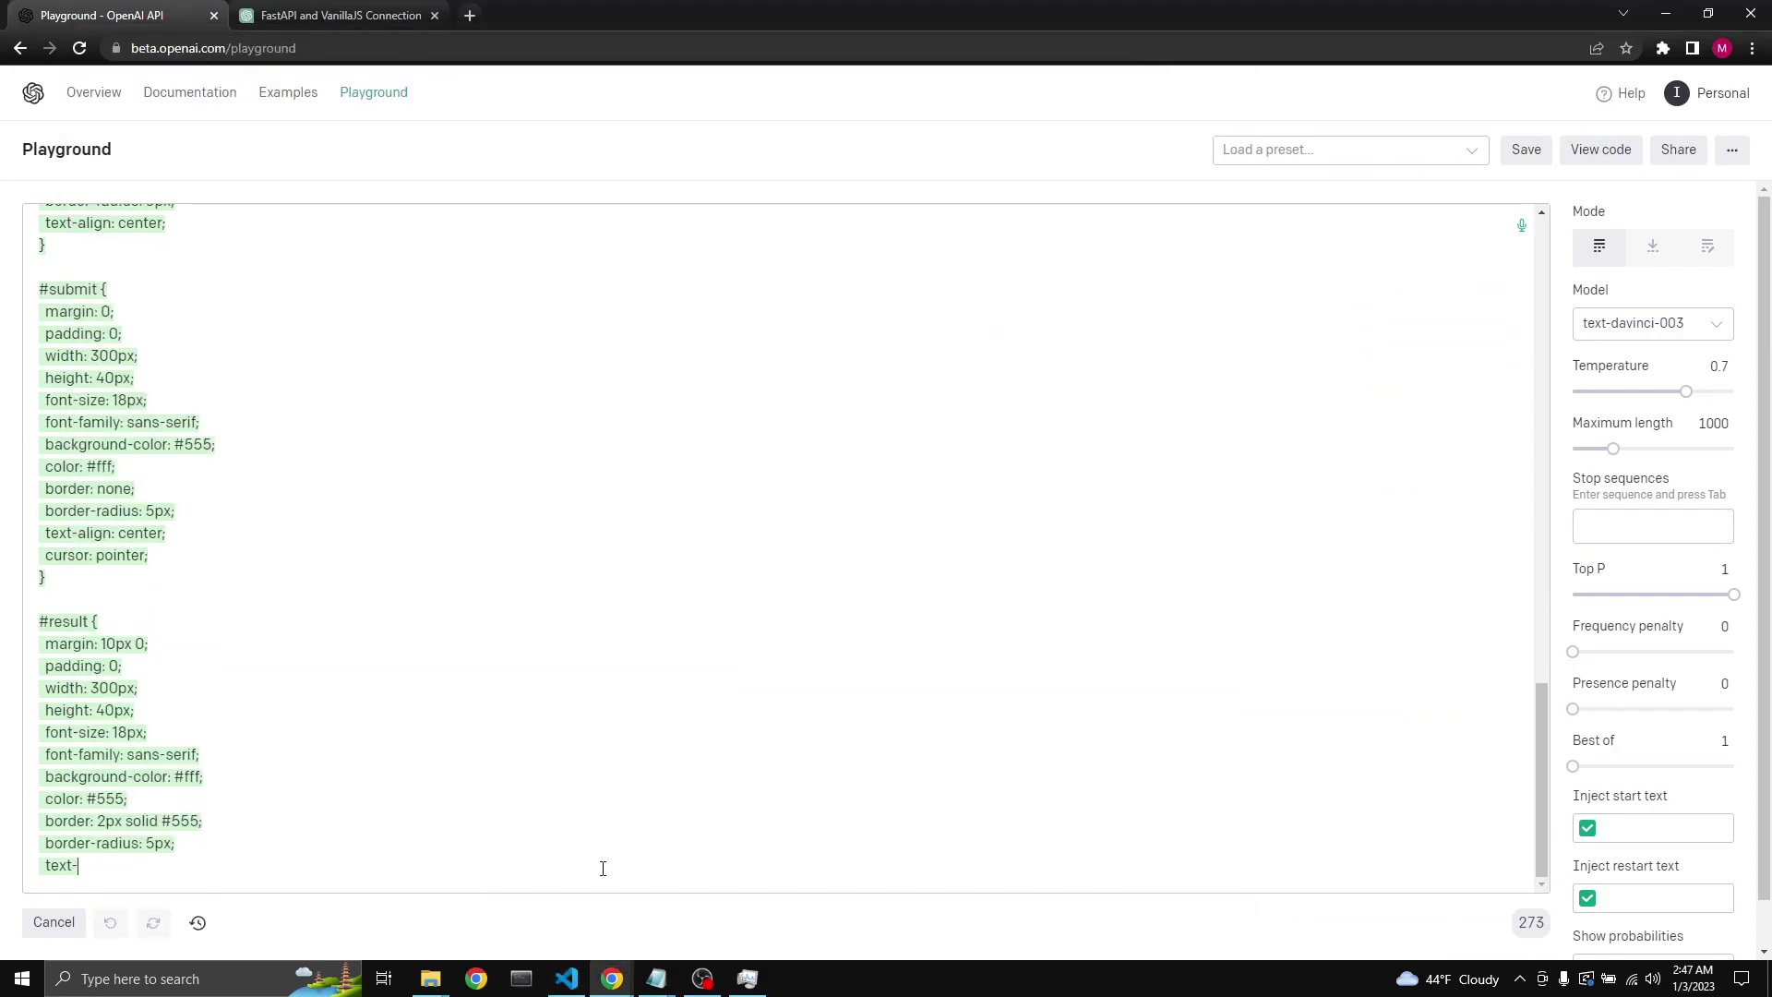
{"action": "left_click", "coordinate": [565, 979]}
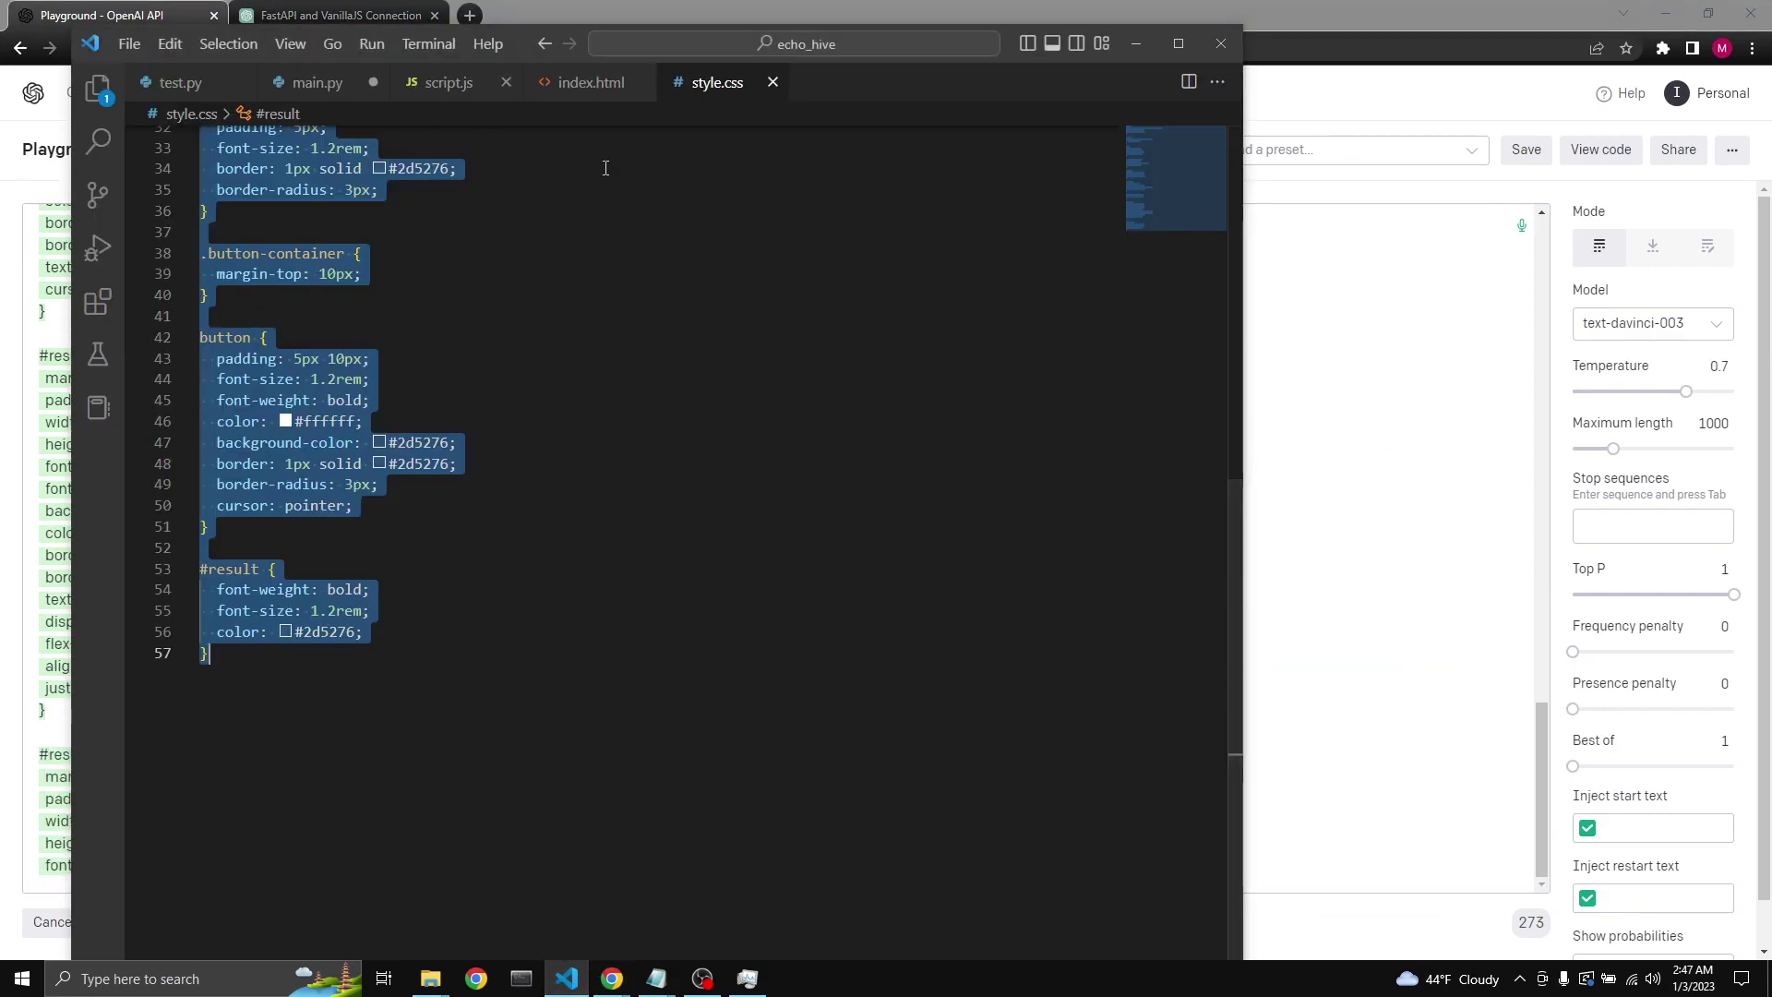
Step: Open a terminal panel and switch to the running uvicorn server's request log below the stylesheet
{"action": "left_click", "coordinate": [428, 42]}
{"action": "left_click", "coordinate": [472, 72]}
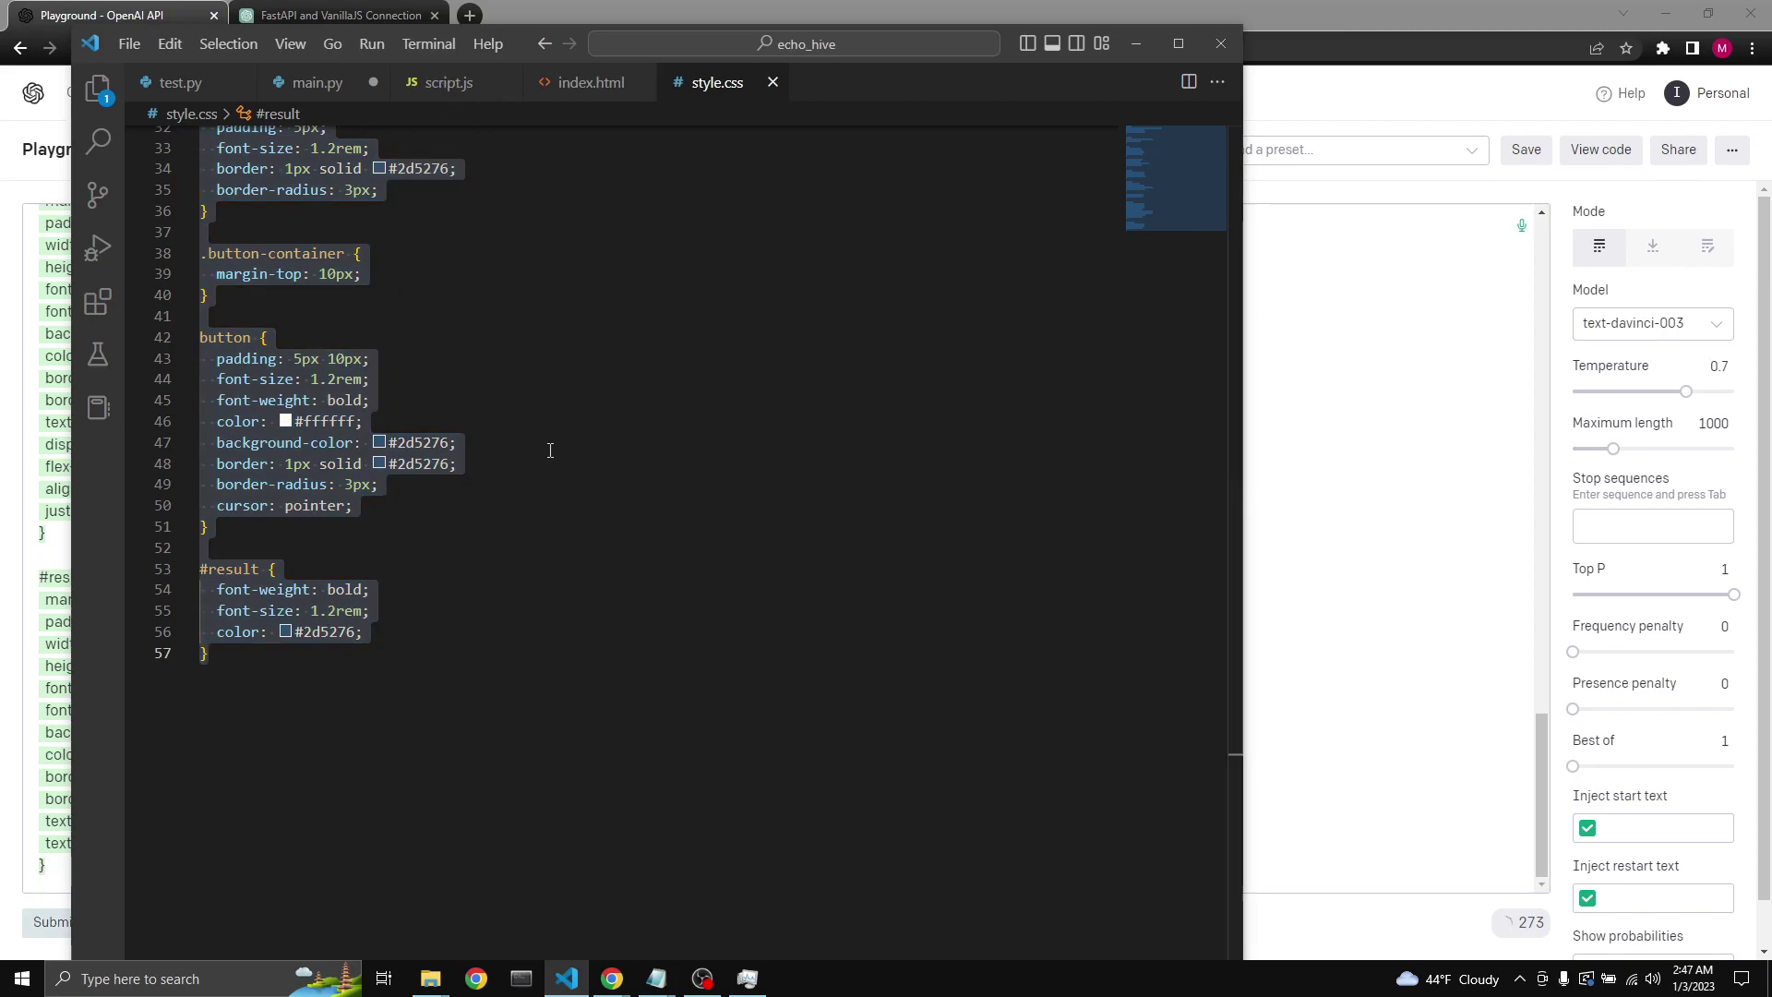
{"action": "left_click", "coordinate": [1179, 43]}
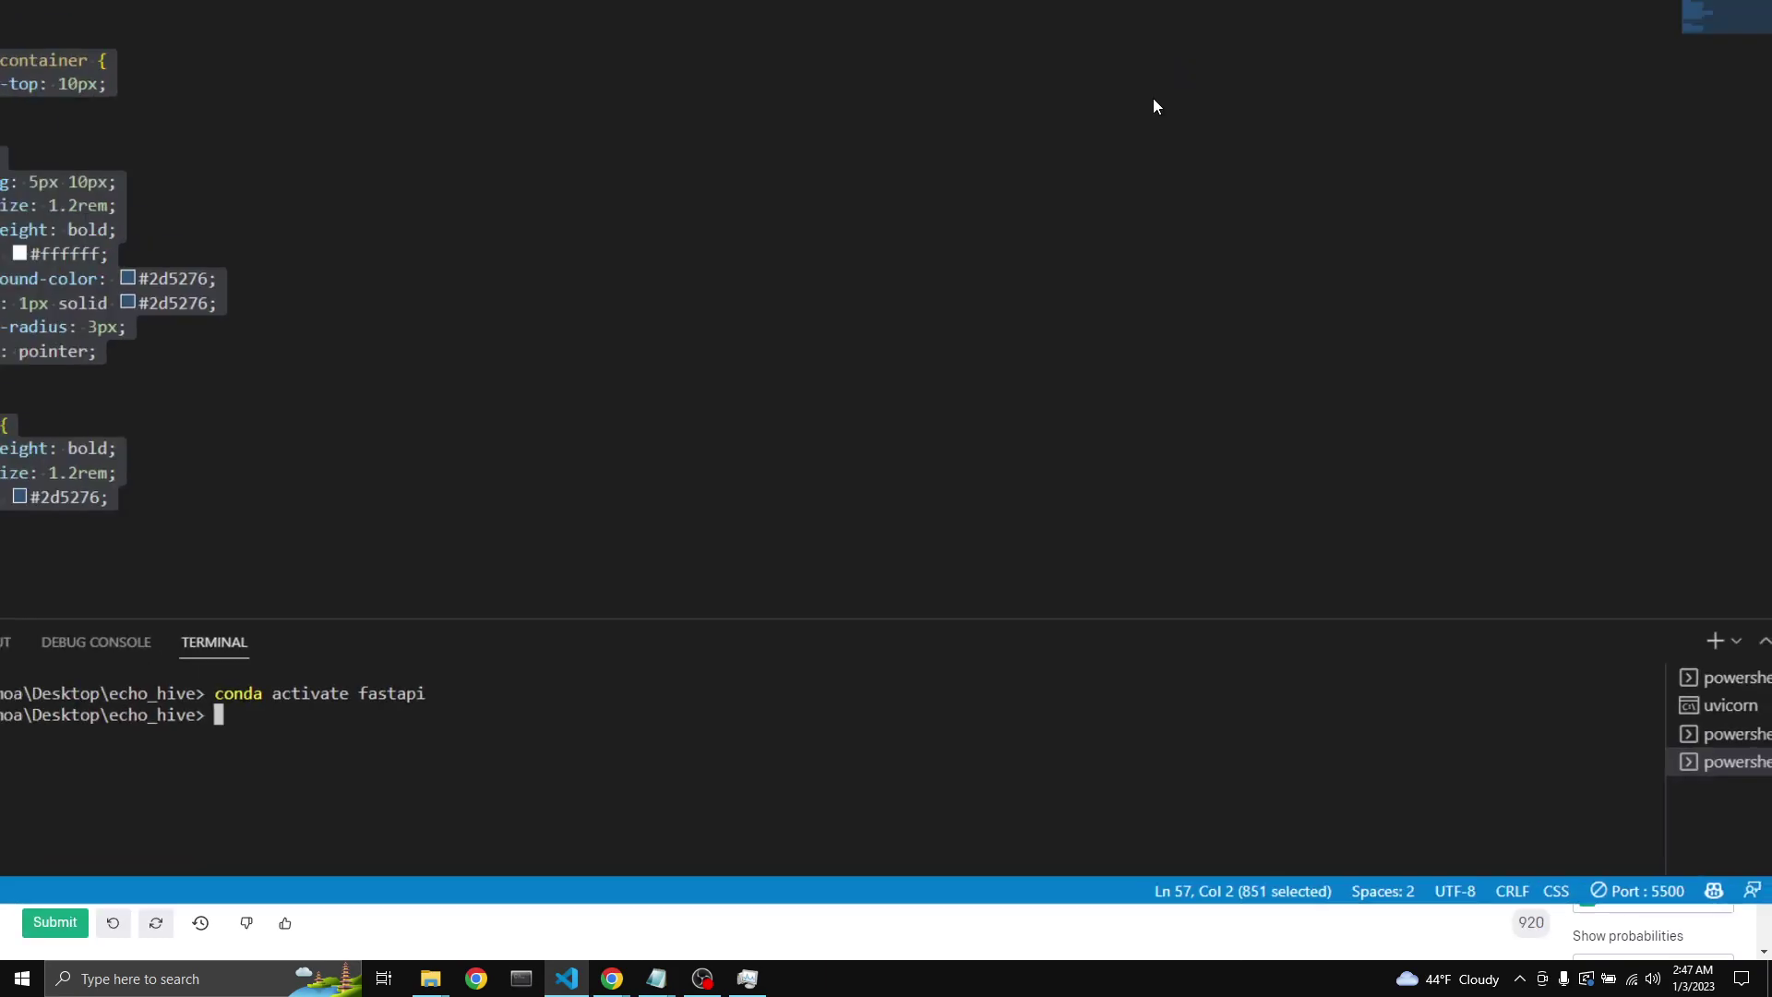
{"action": "left_click", "coordinate": [1691, 788]}
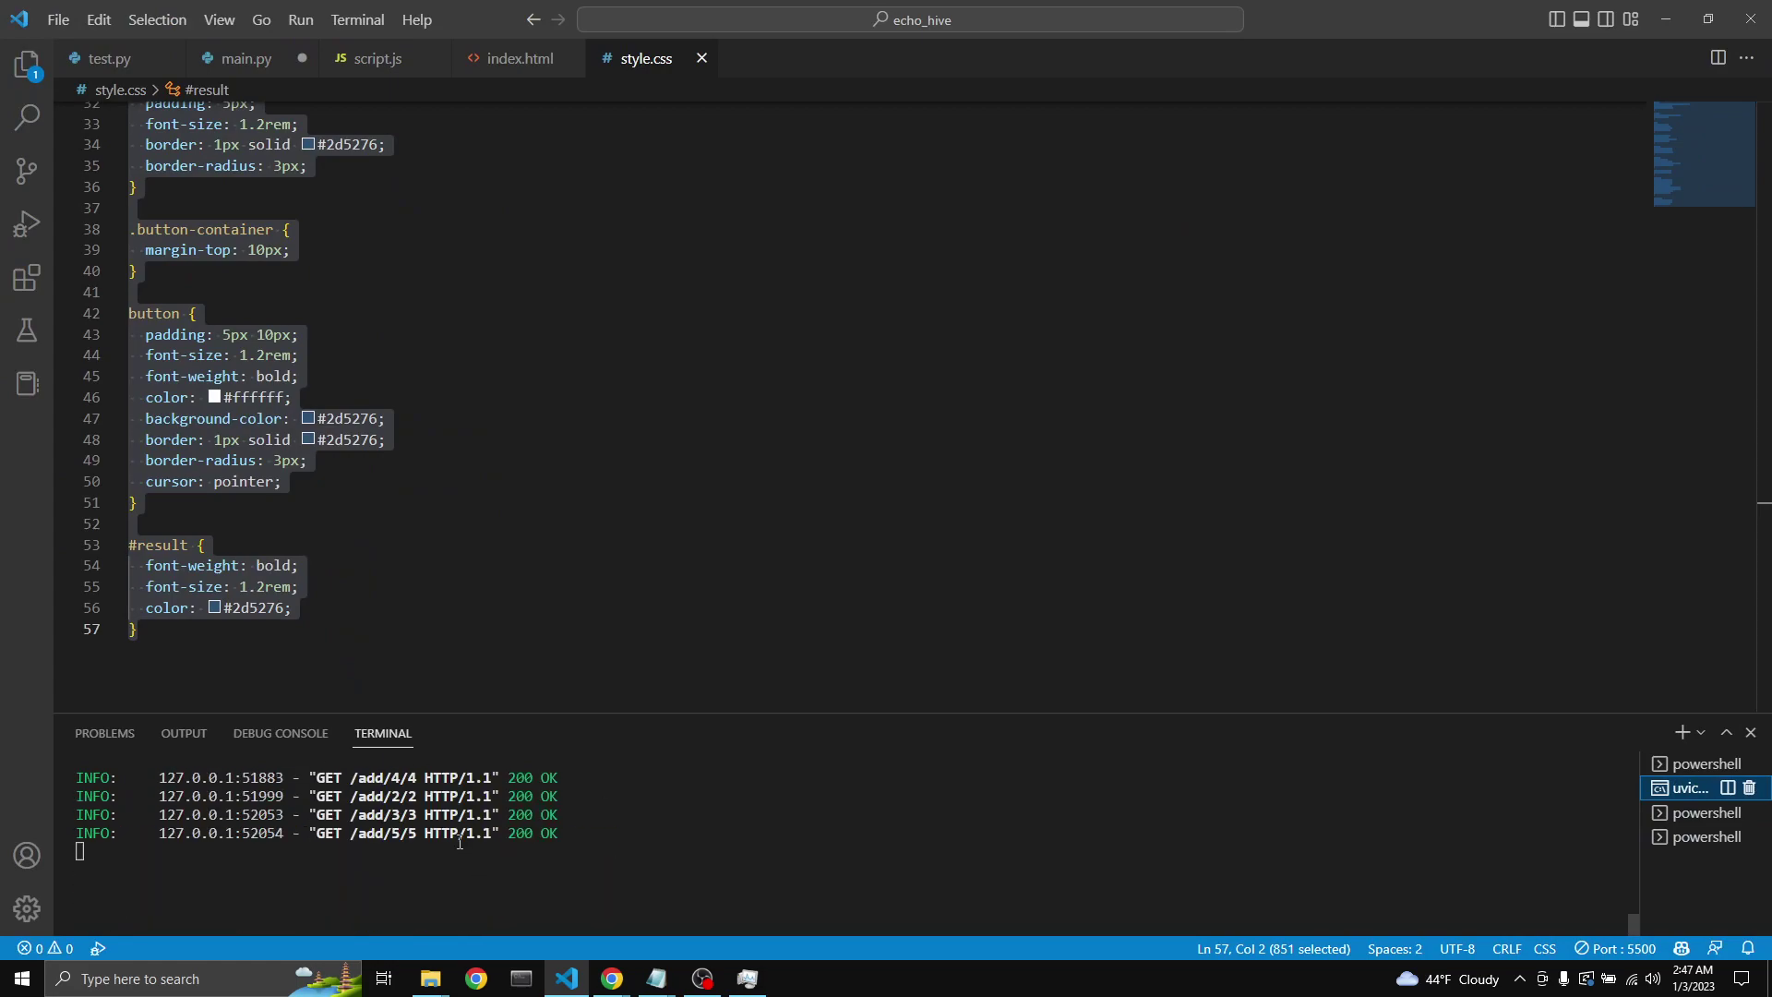
{"action": "left_click", "coordinate": [468, 335]}
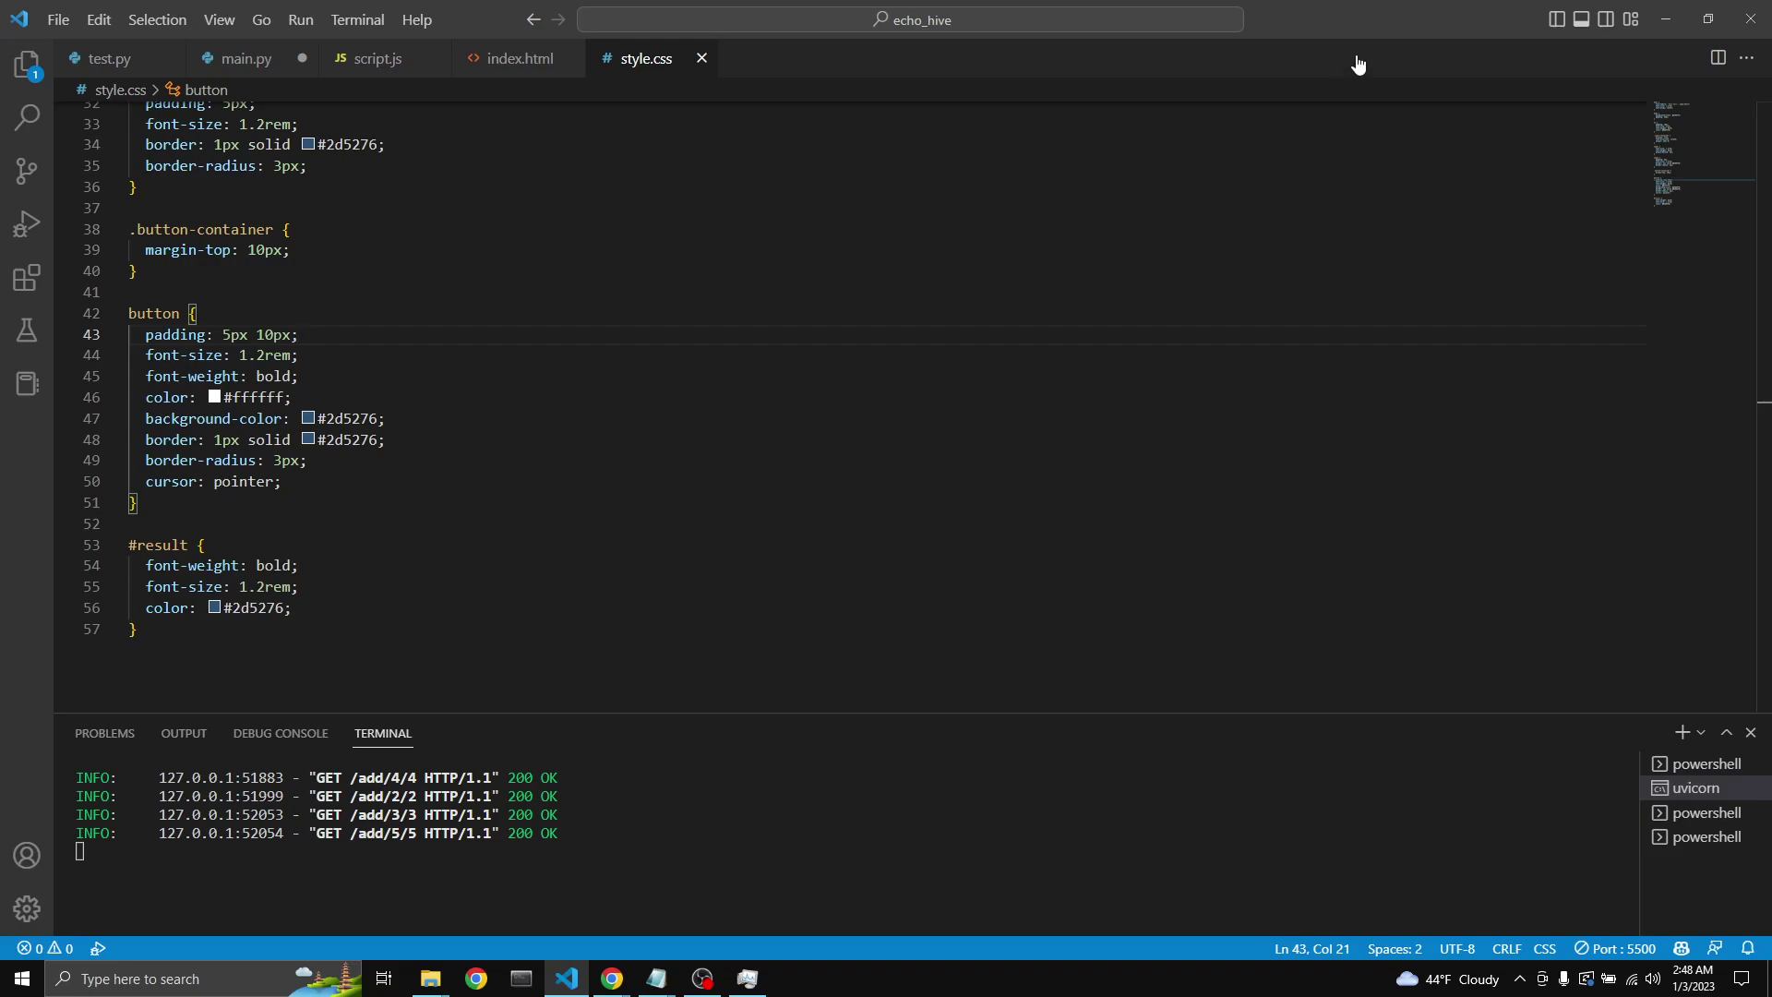
Step: Resize the editor, check the CORS origins in main.py, and return to style.css
{"action": "double_click", "coordinate": [1460, 31]}
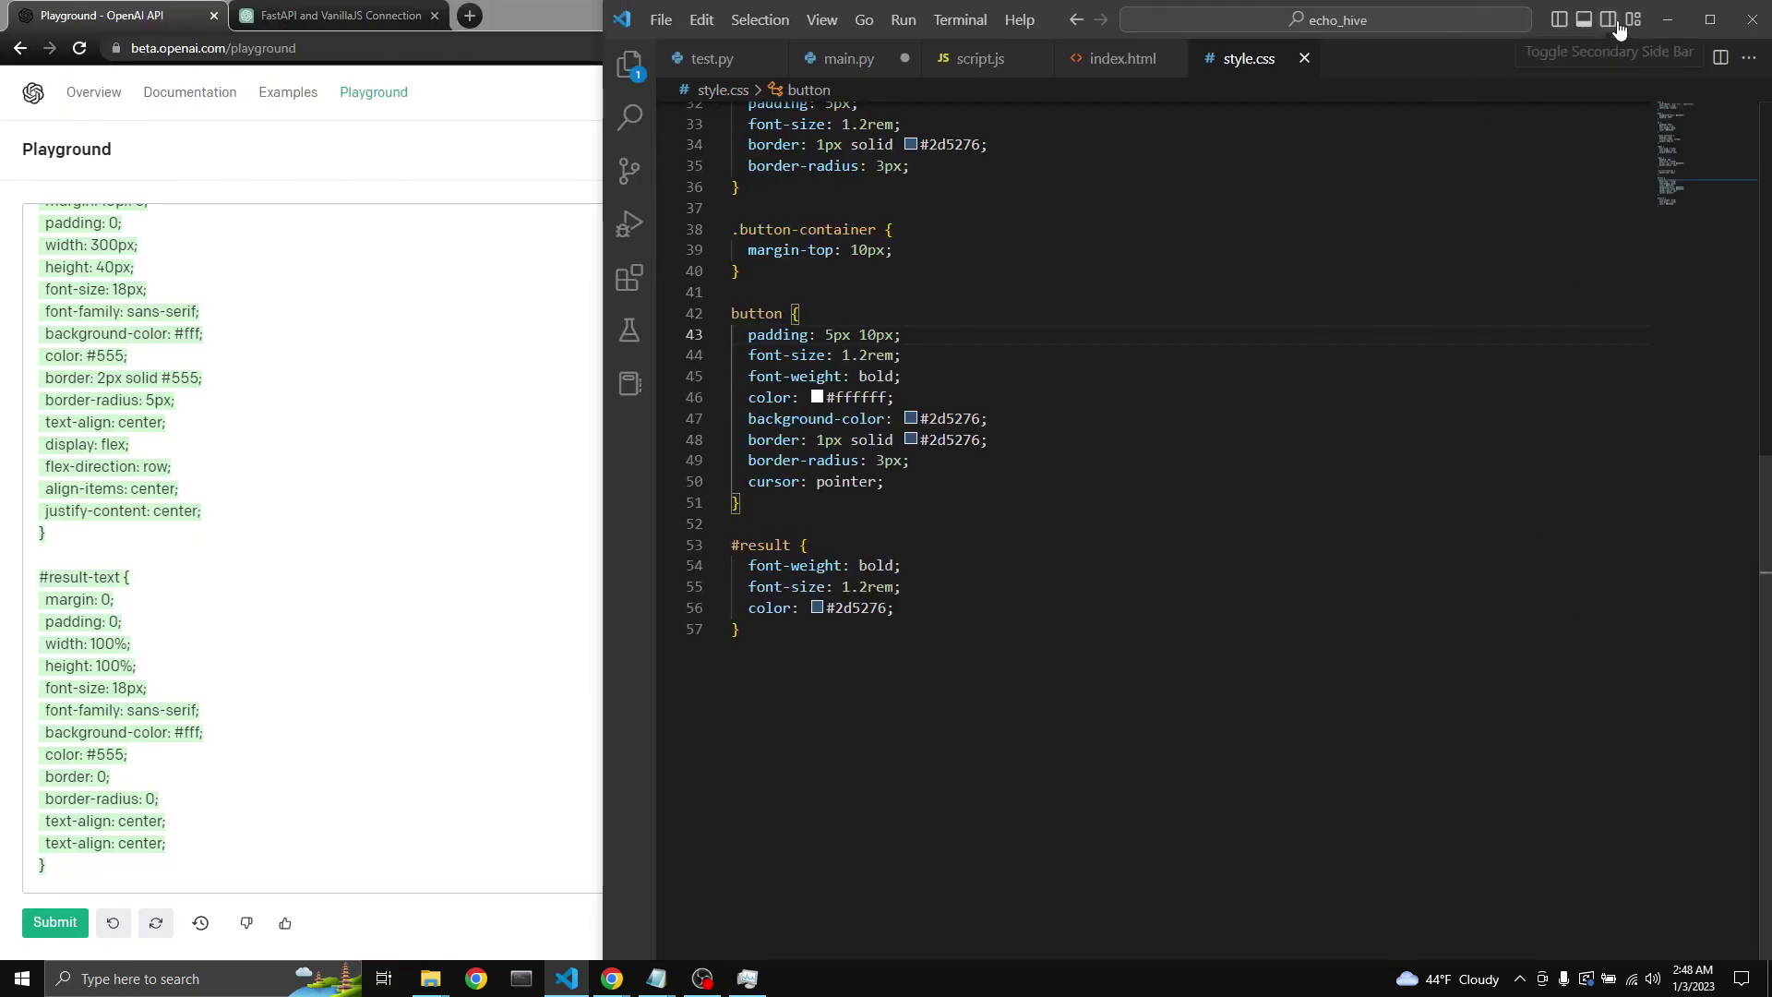
{"action": "left_click", "coordinate": [1713, 23]}
{"action": "left_click", "coordinate": [245, 58]}
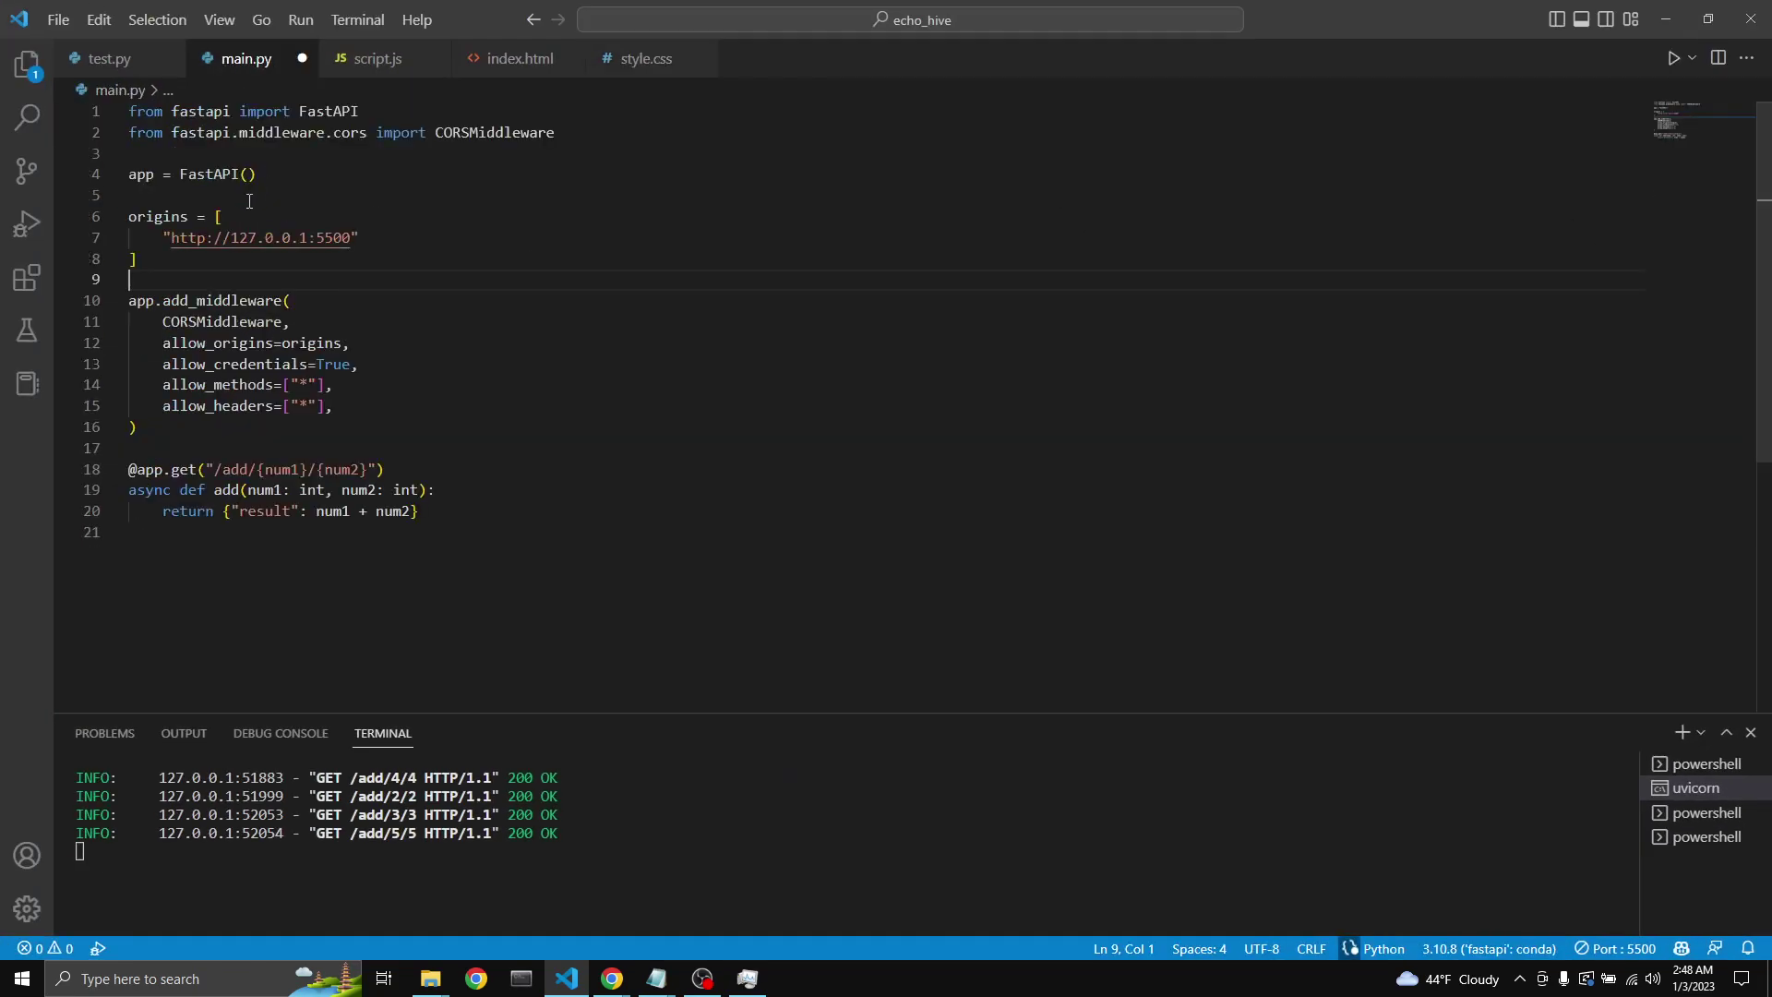
{"action": "left_click", "coordinate": [646, 59]}
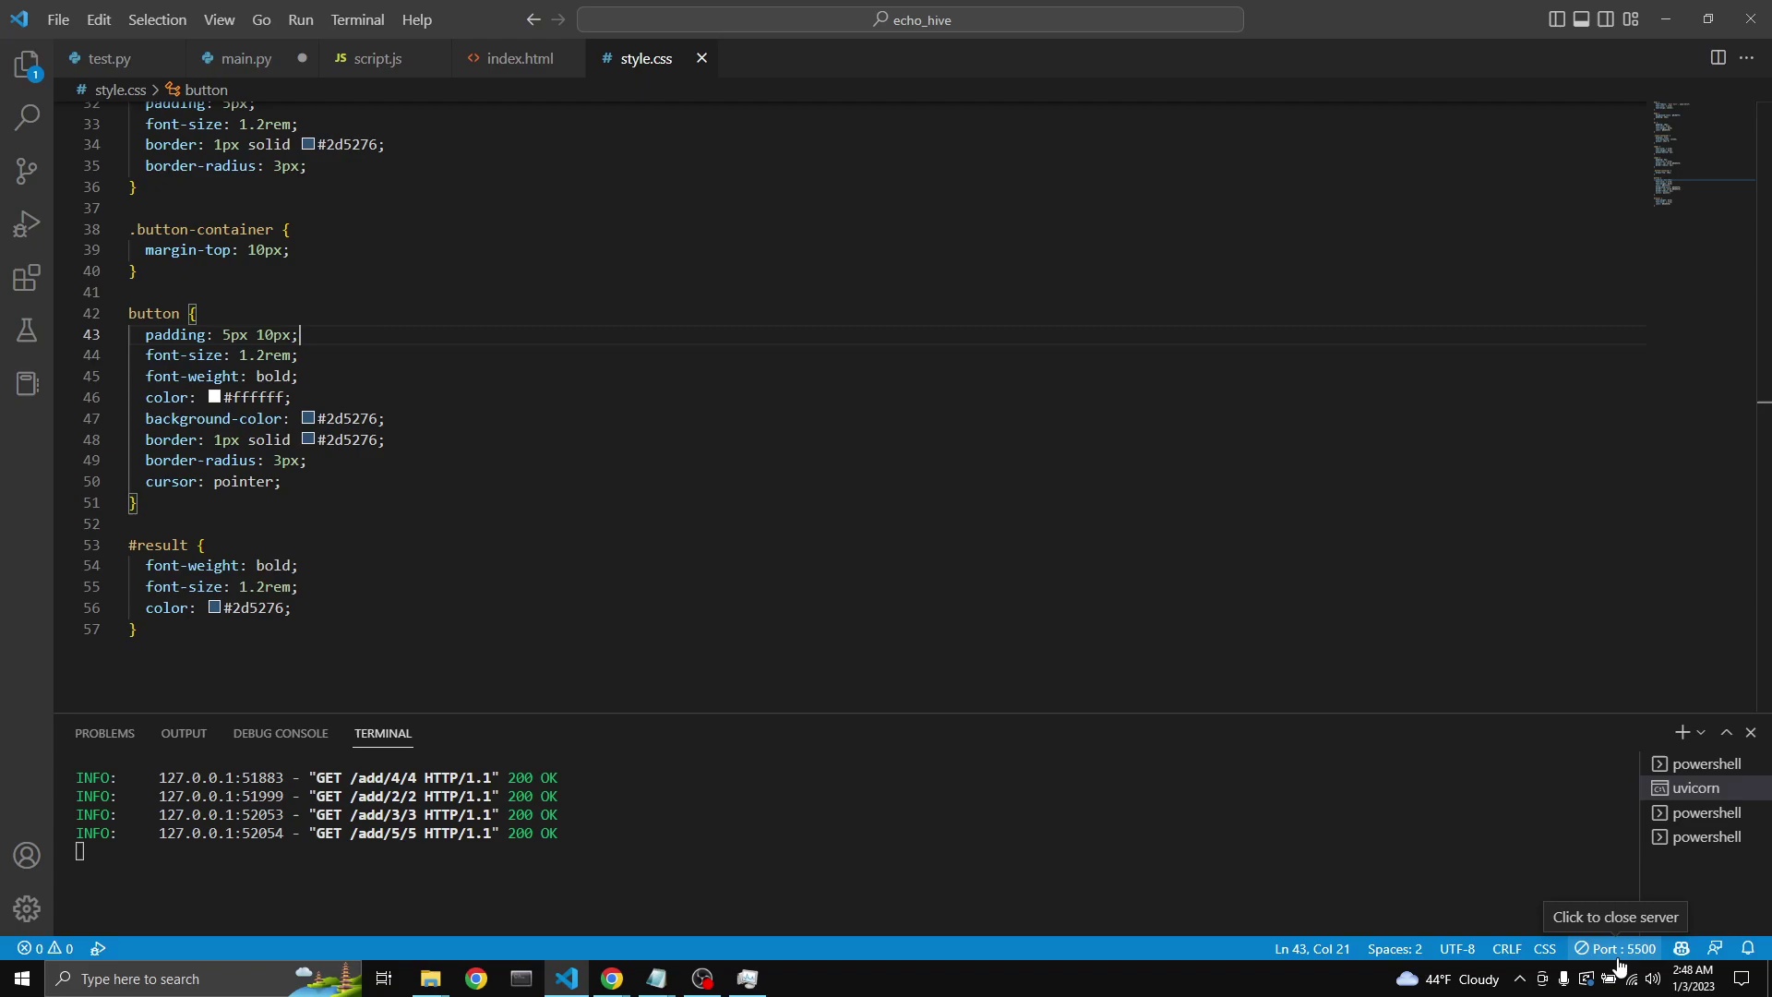
{"action": "left_click", "coordinate": [27, 277]}
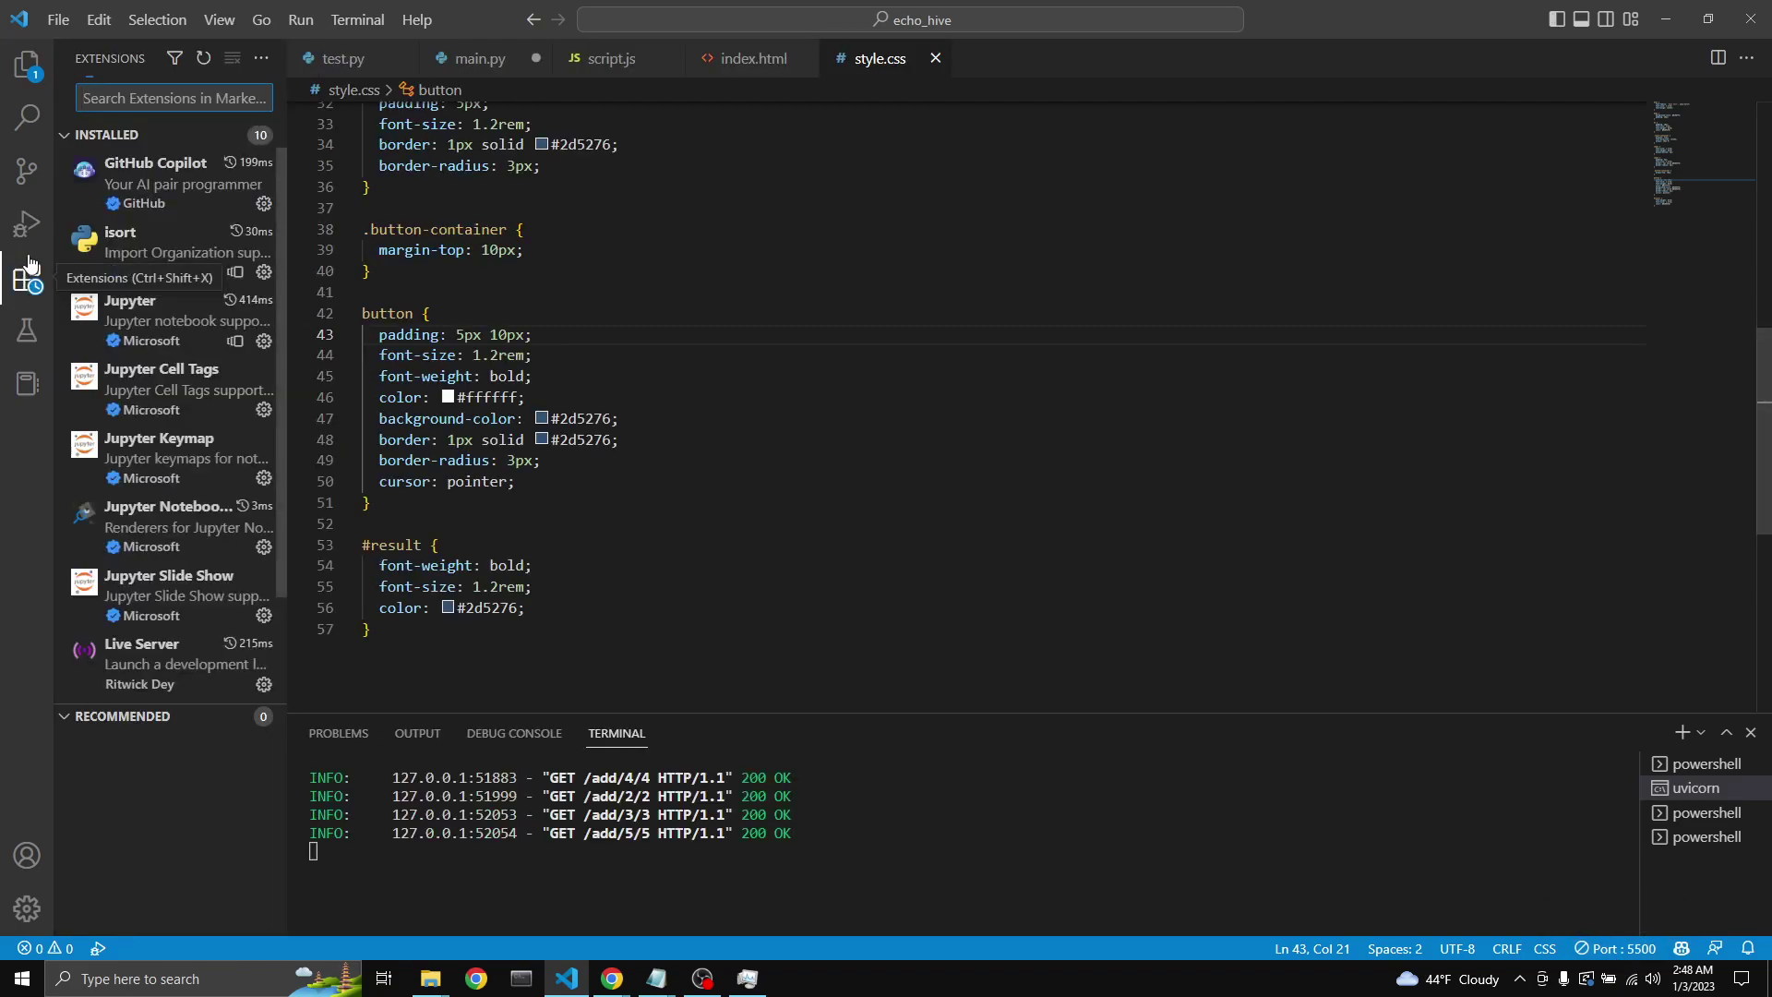
{"action": "left_click", "coordinate": [144, 97]}
{"action": "type", "text": "LIVE"}
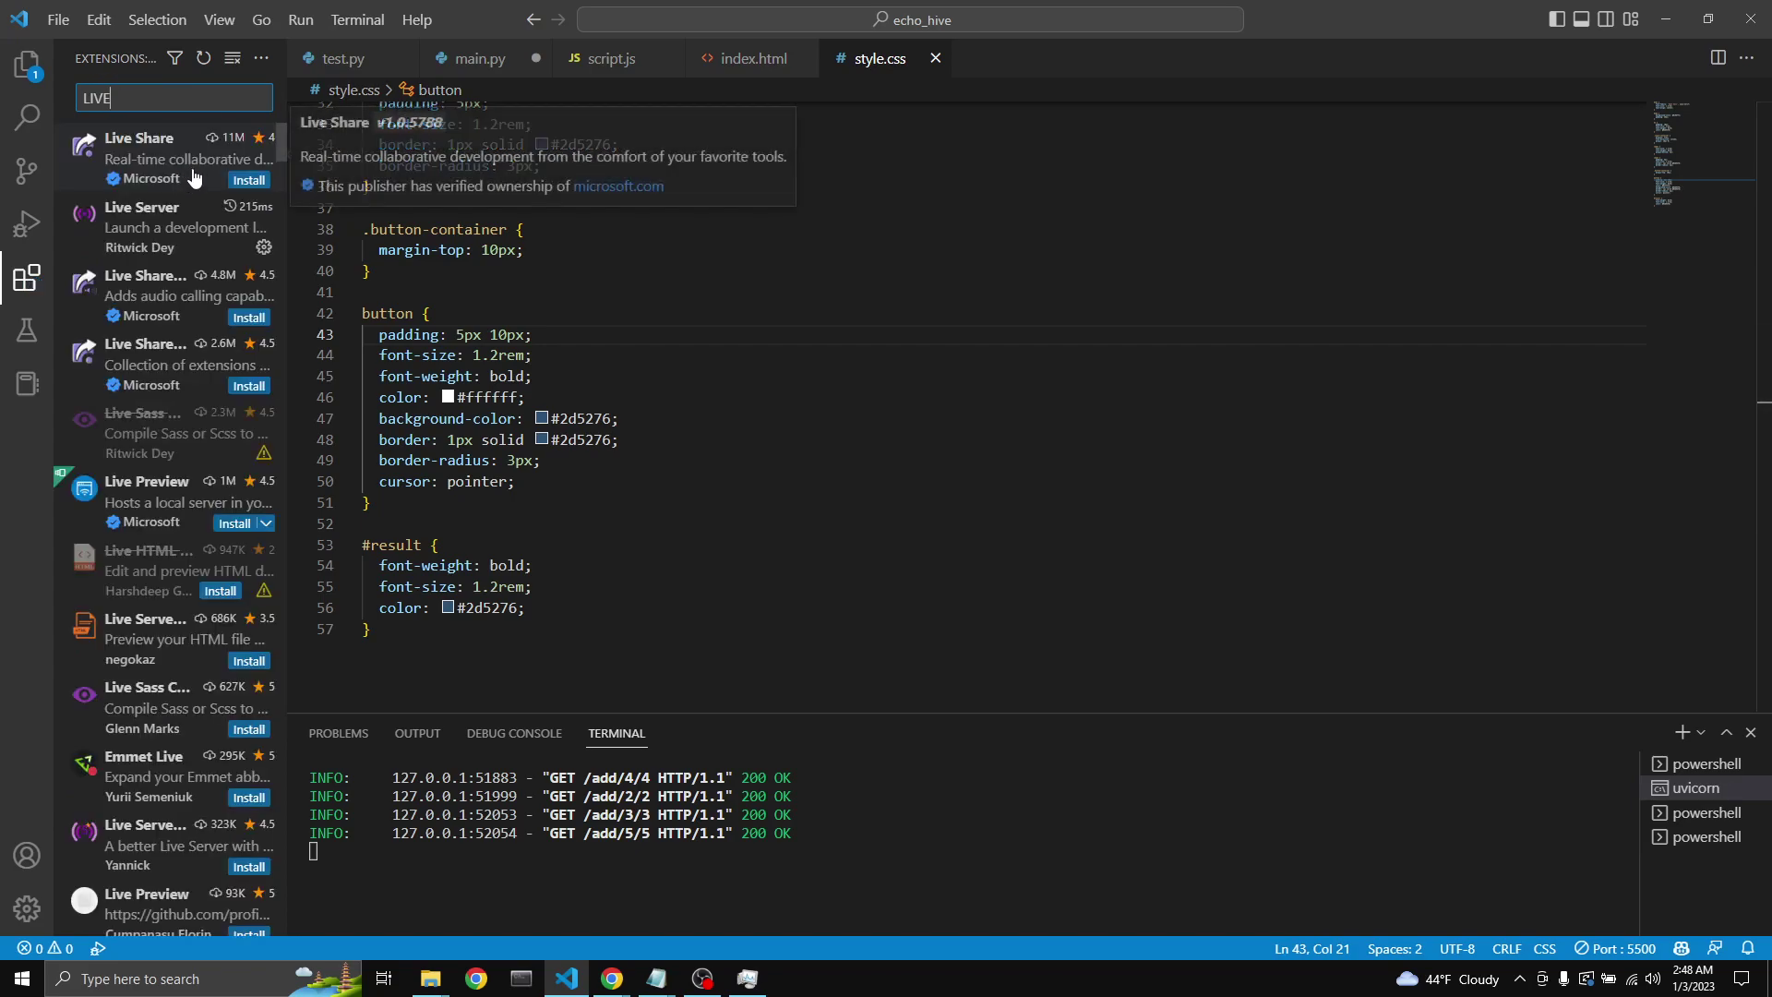
{"action": "left_click", "coordinate": [166, 226]}
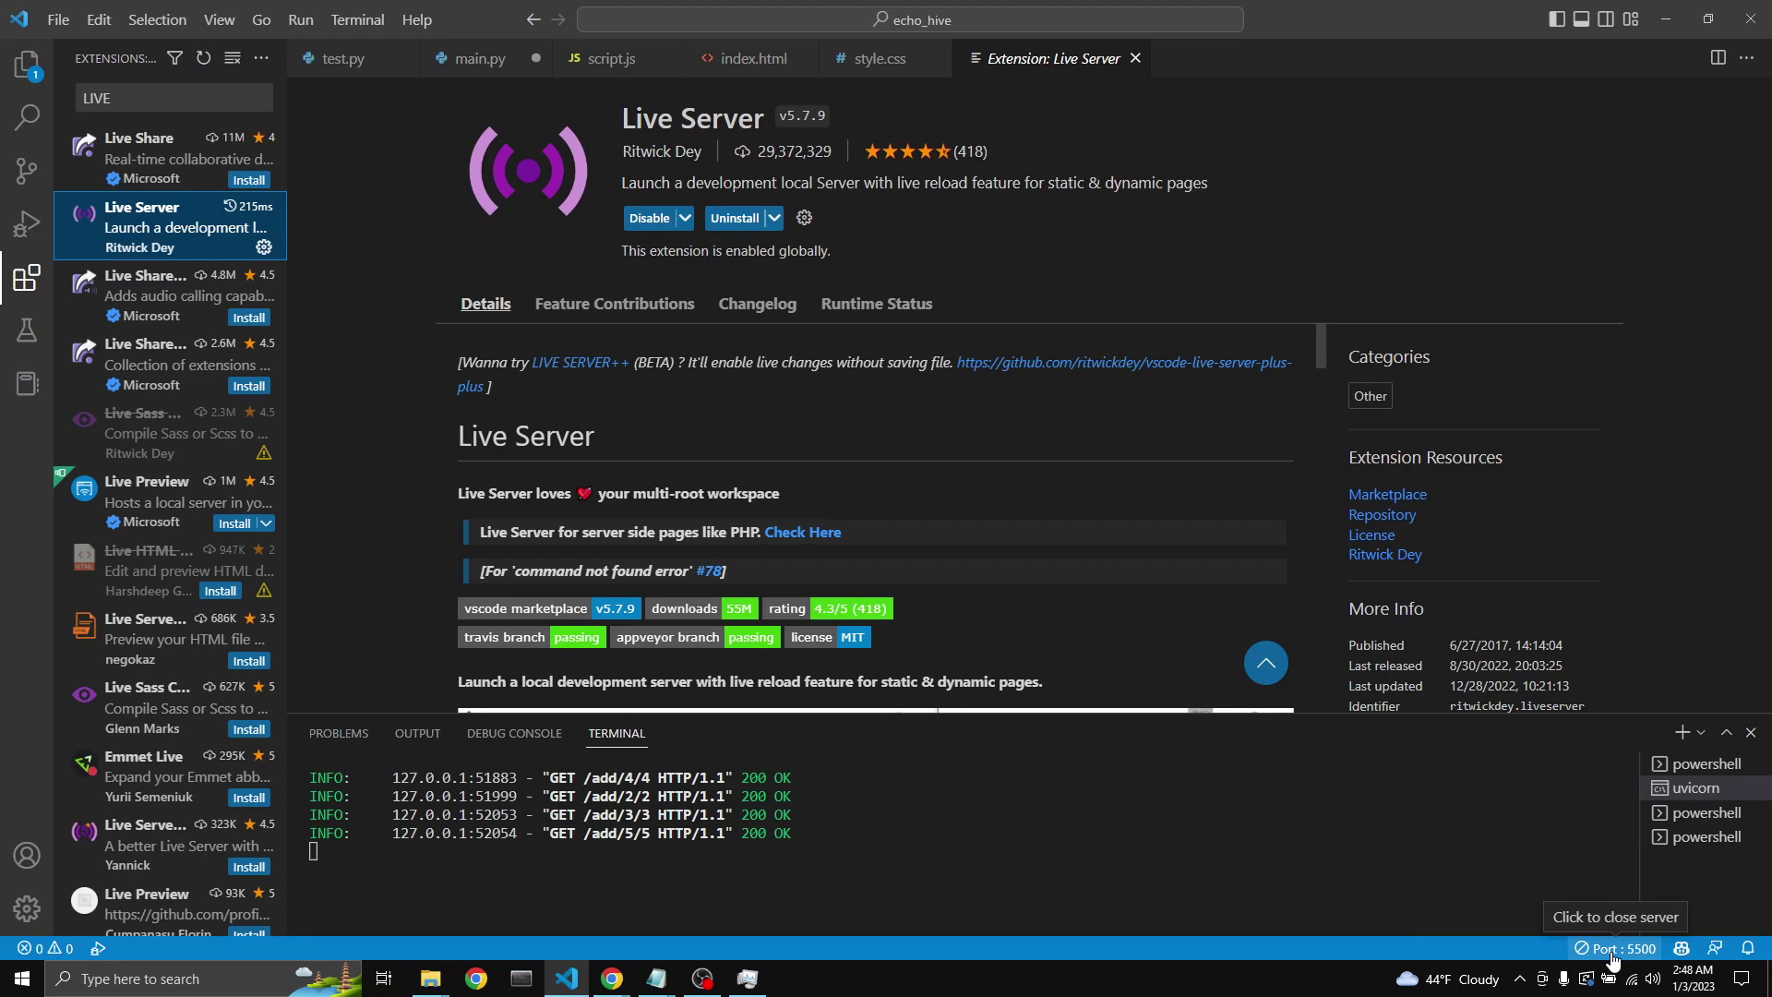
{"action": "left_click", "coordinate": [1132, 58]}
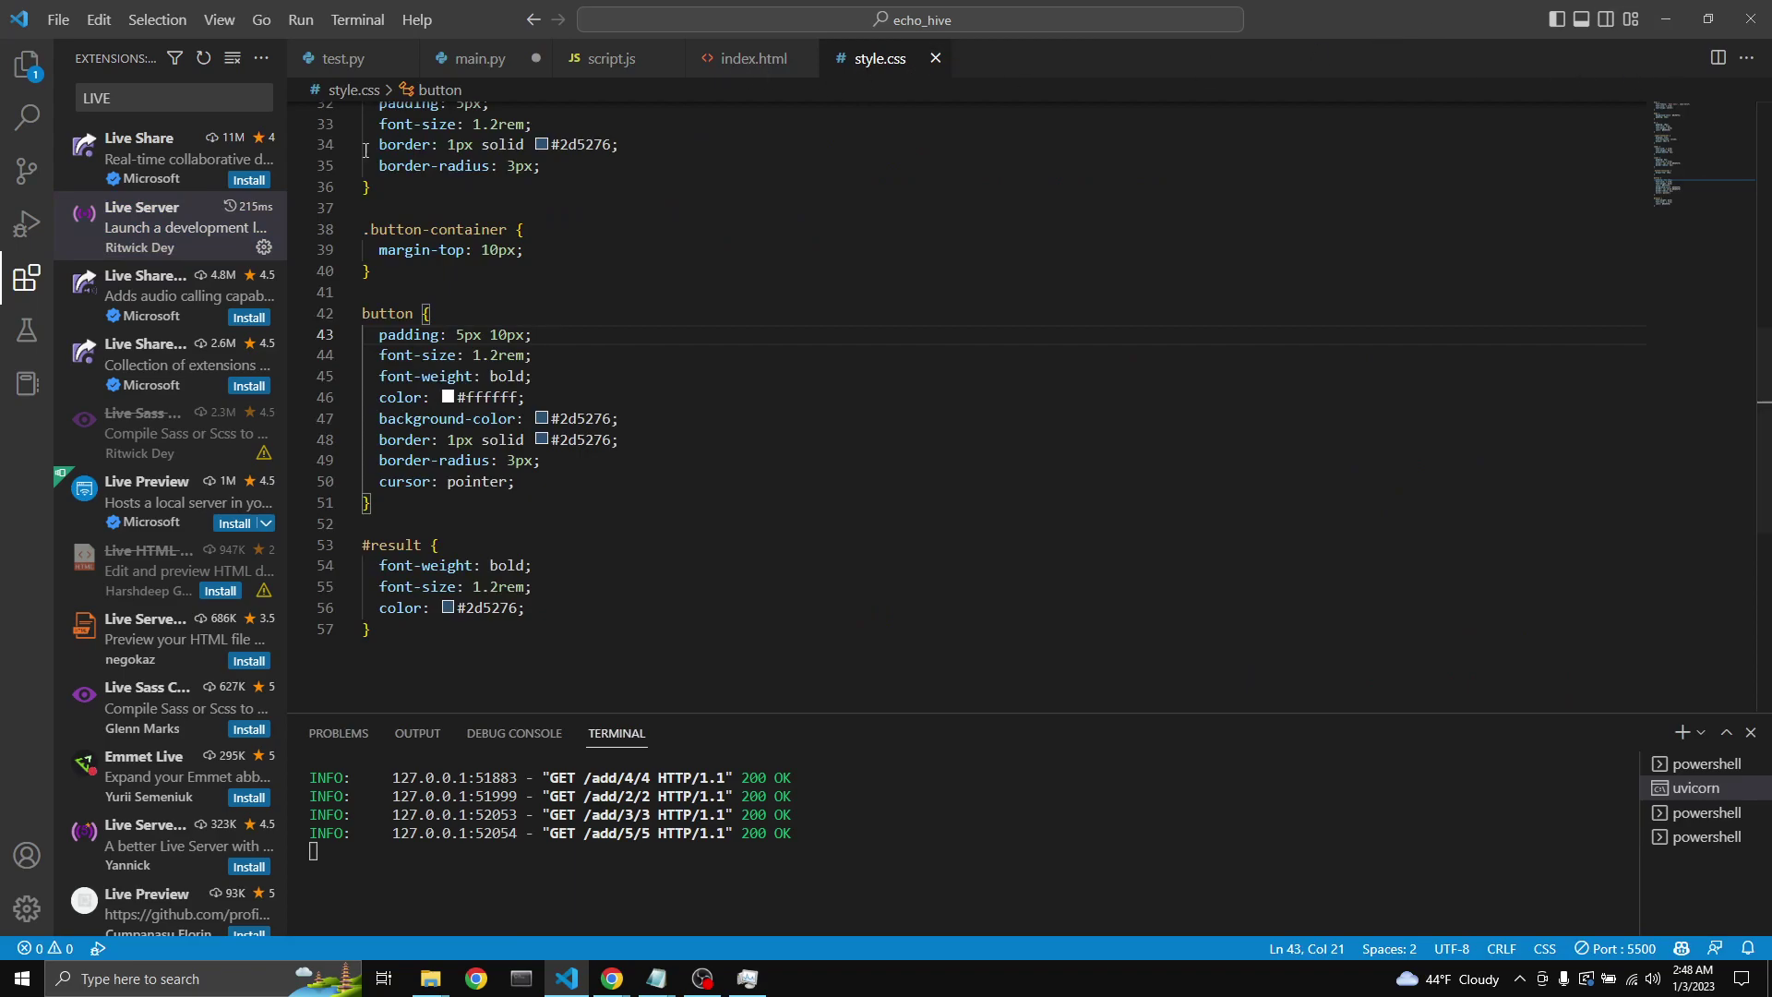
{"action": "key", "text": "ctrl+b"}
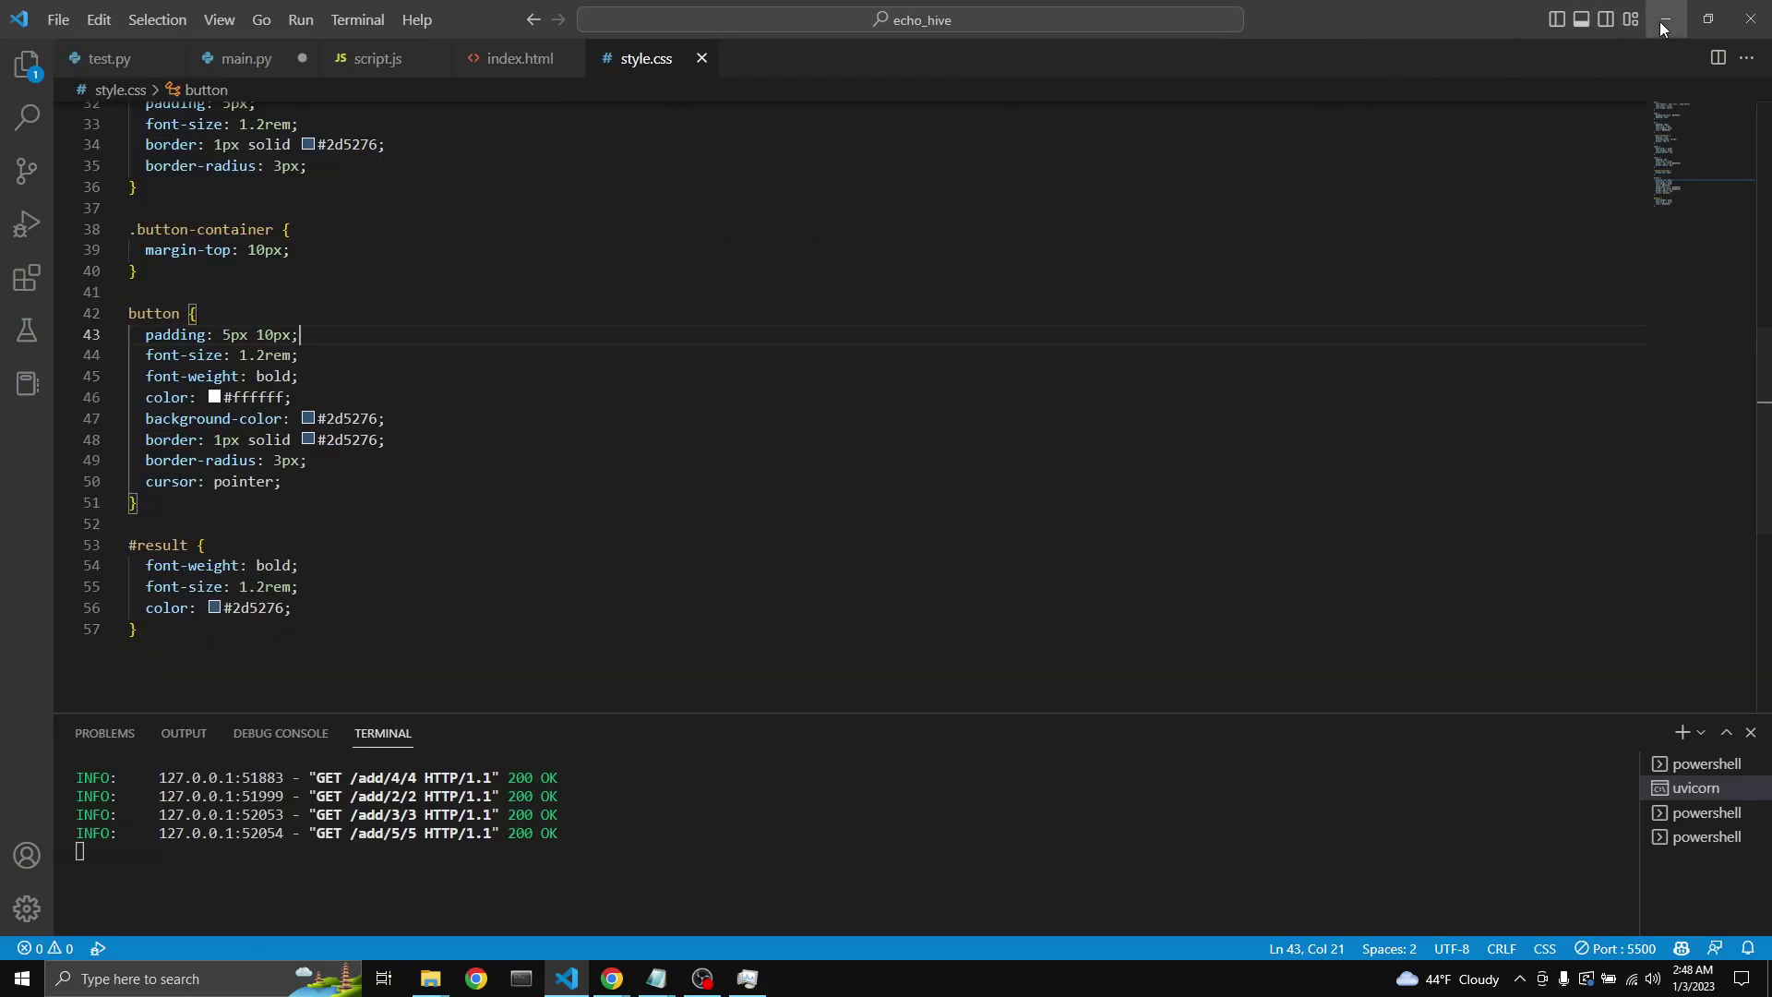
Step: Close the terminal, snap VS Code to a narrow left strip, and bring the demo page forward
{"action": "left_click", "coordinate": [1665, 17]}
{"action": "key", "text": "ctrl+j"}
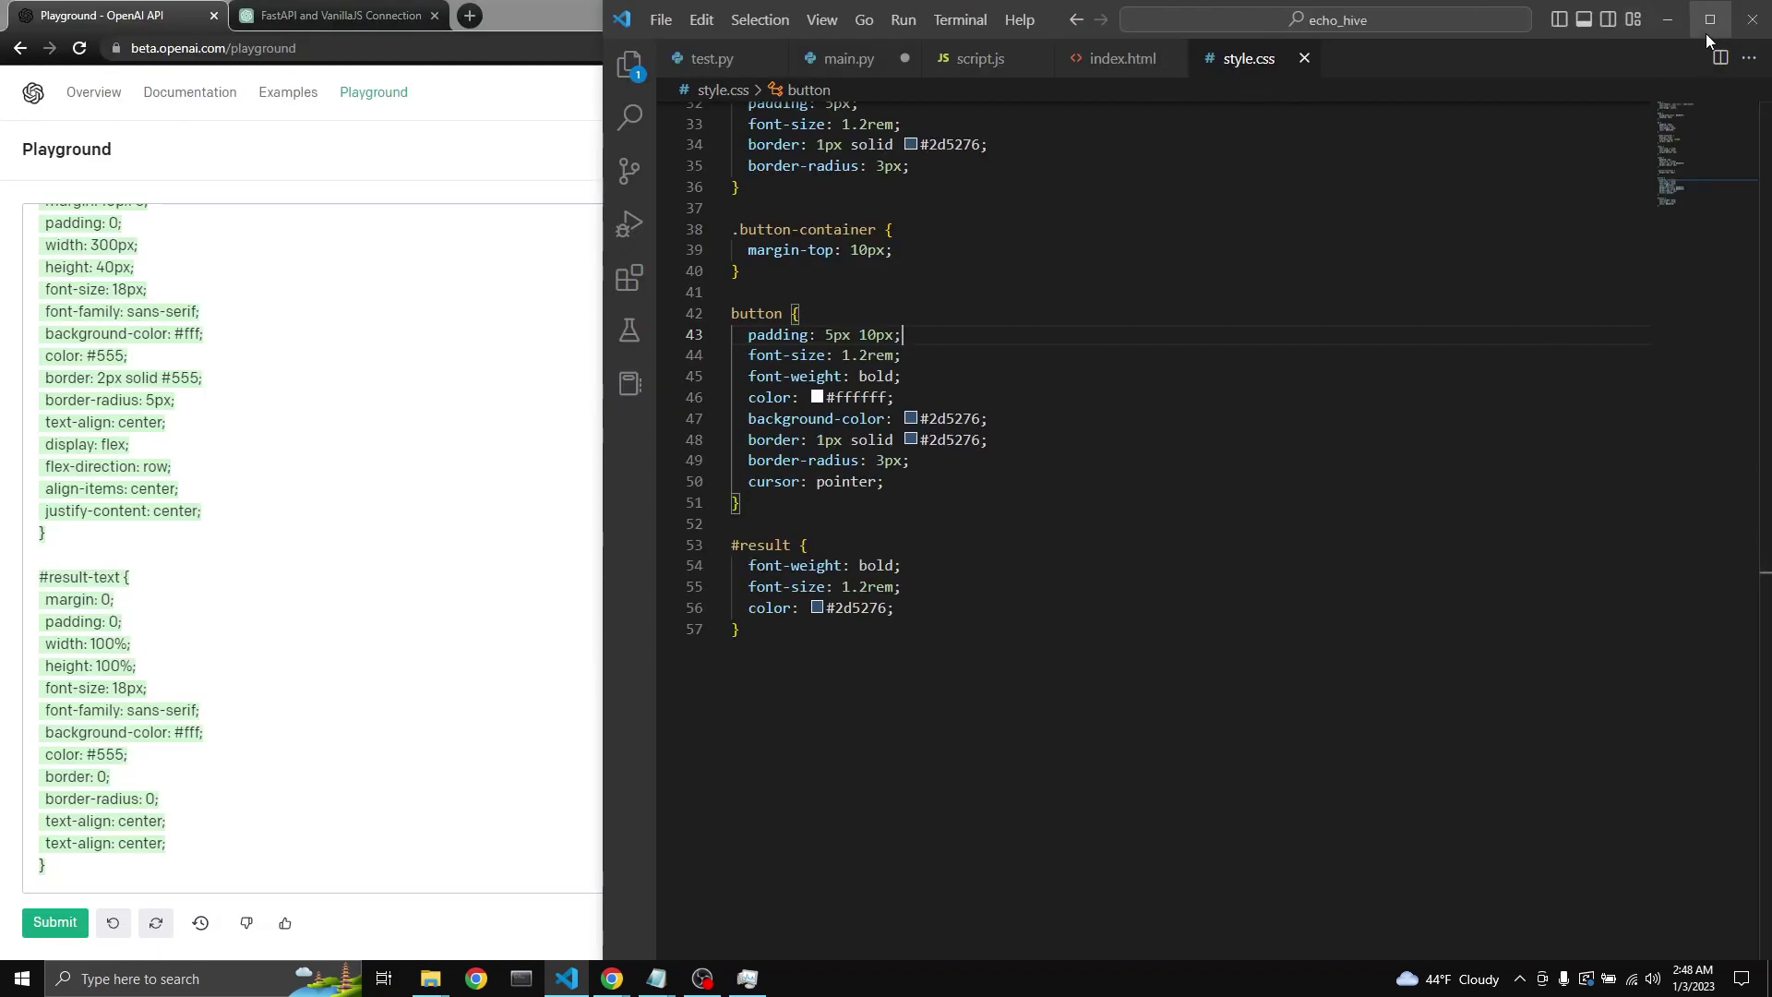
{"action": "key", "text": "super+Left"}
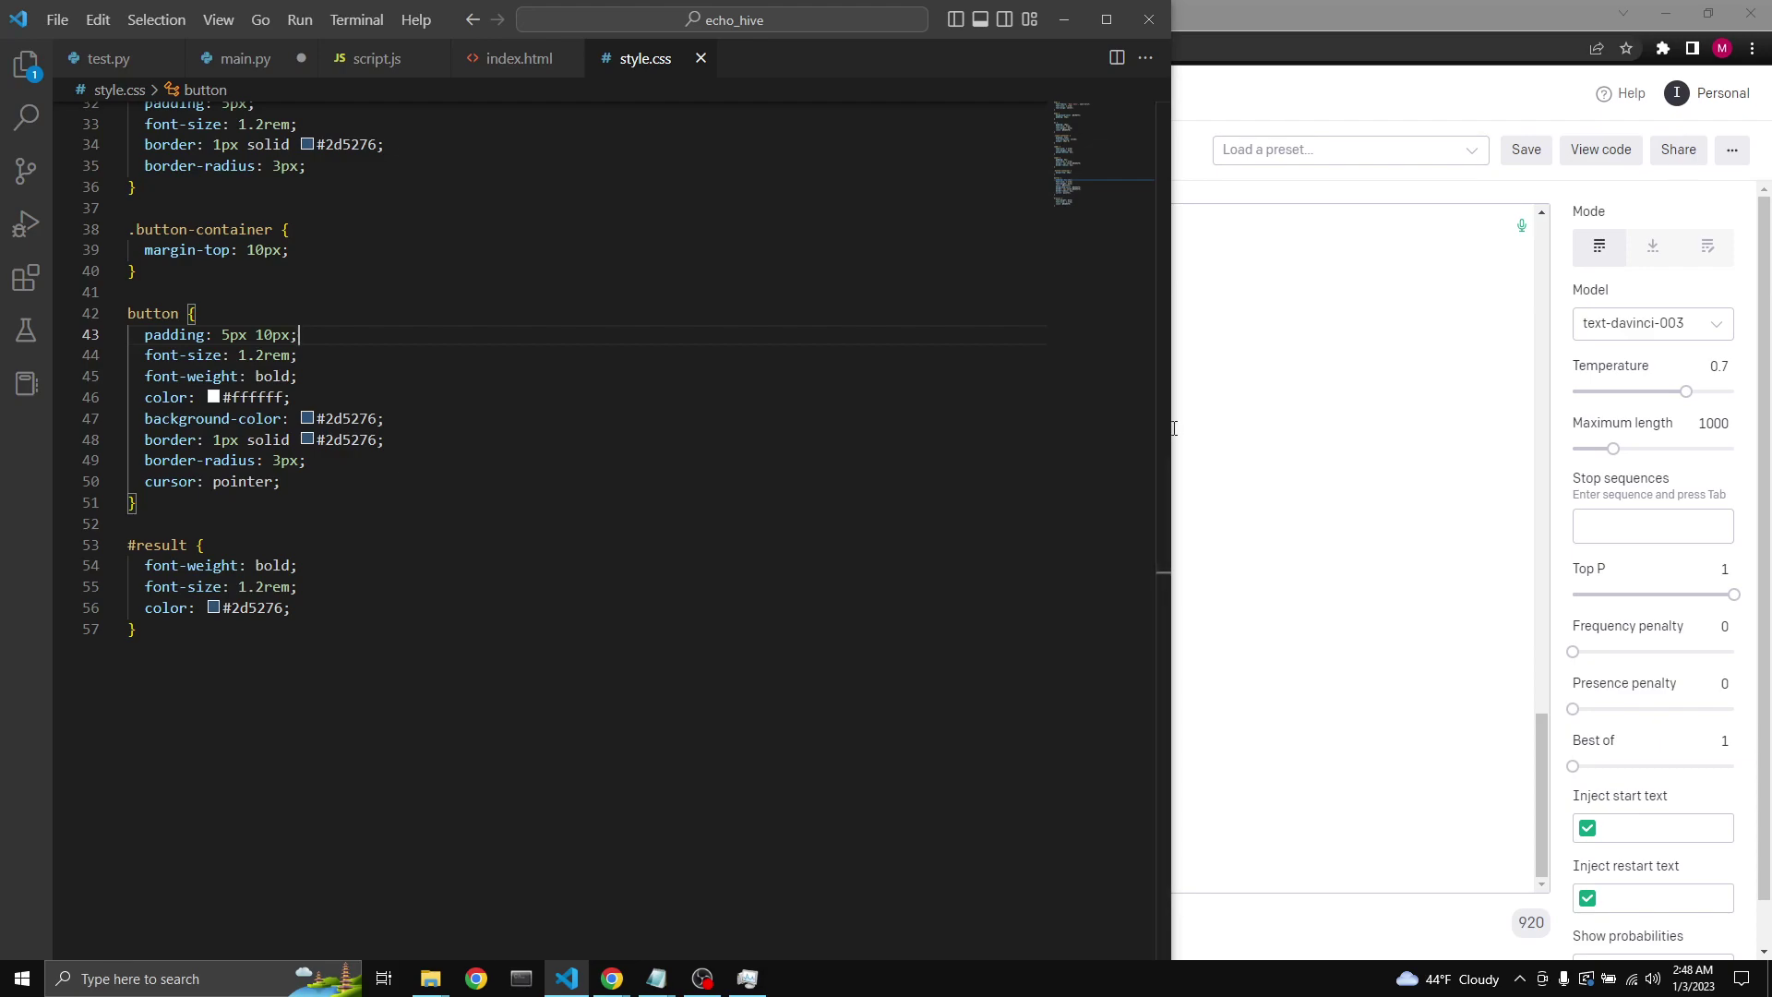
{"action": "left_click_drag", "start_coordinate": [1170, 436], "coordinate": [488, 435]}
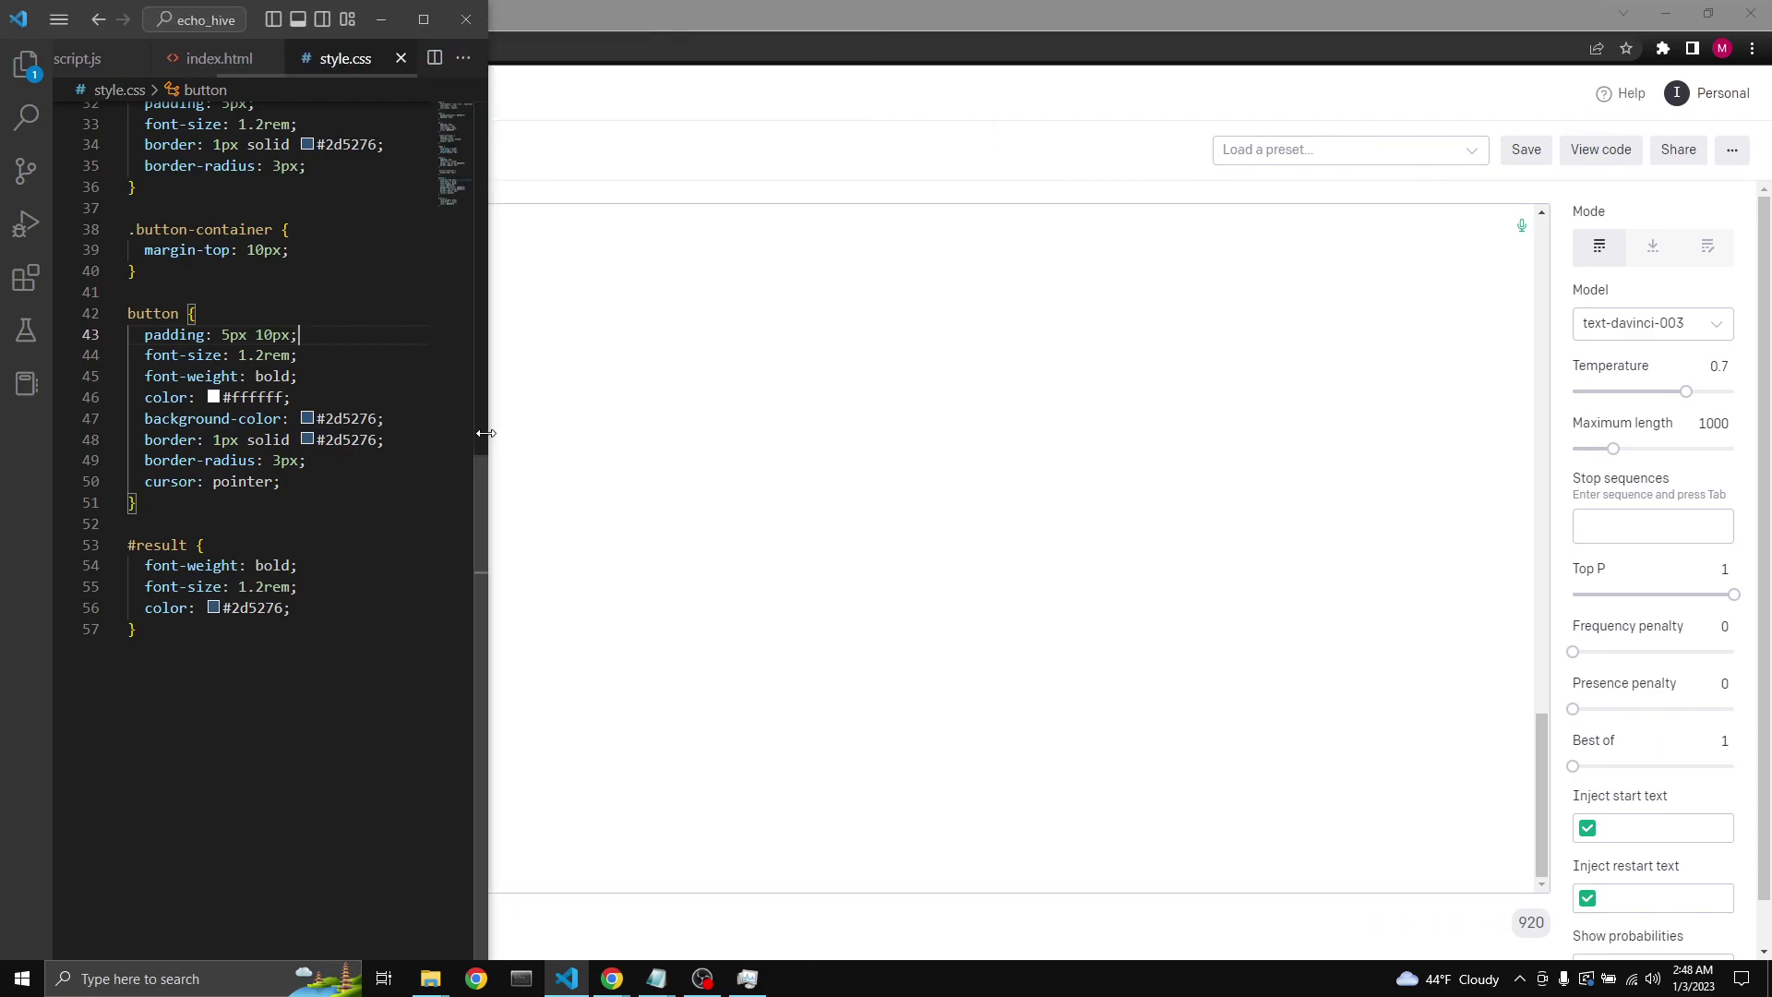
{"action": "left_click", "coordinate": [711, 907]}
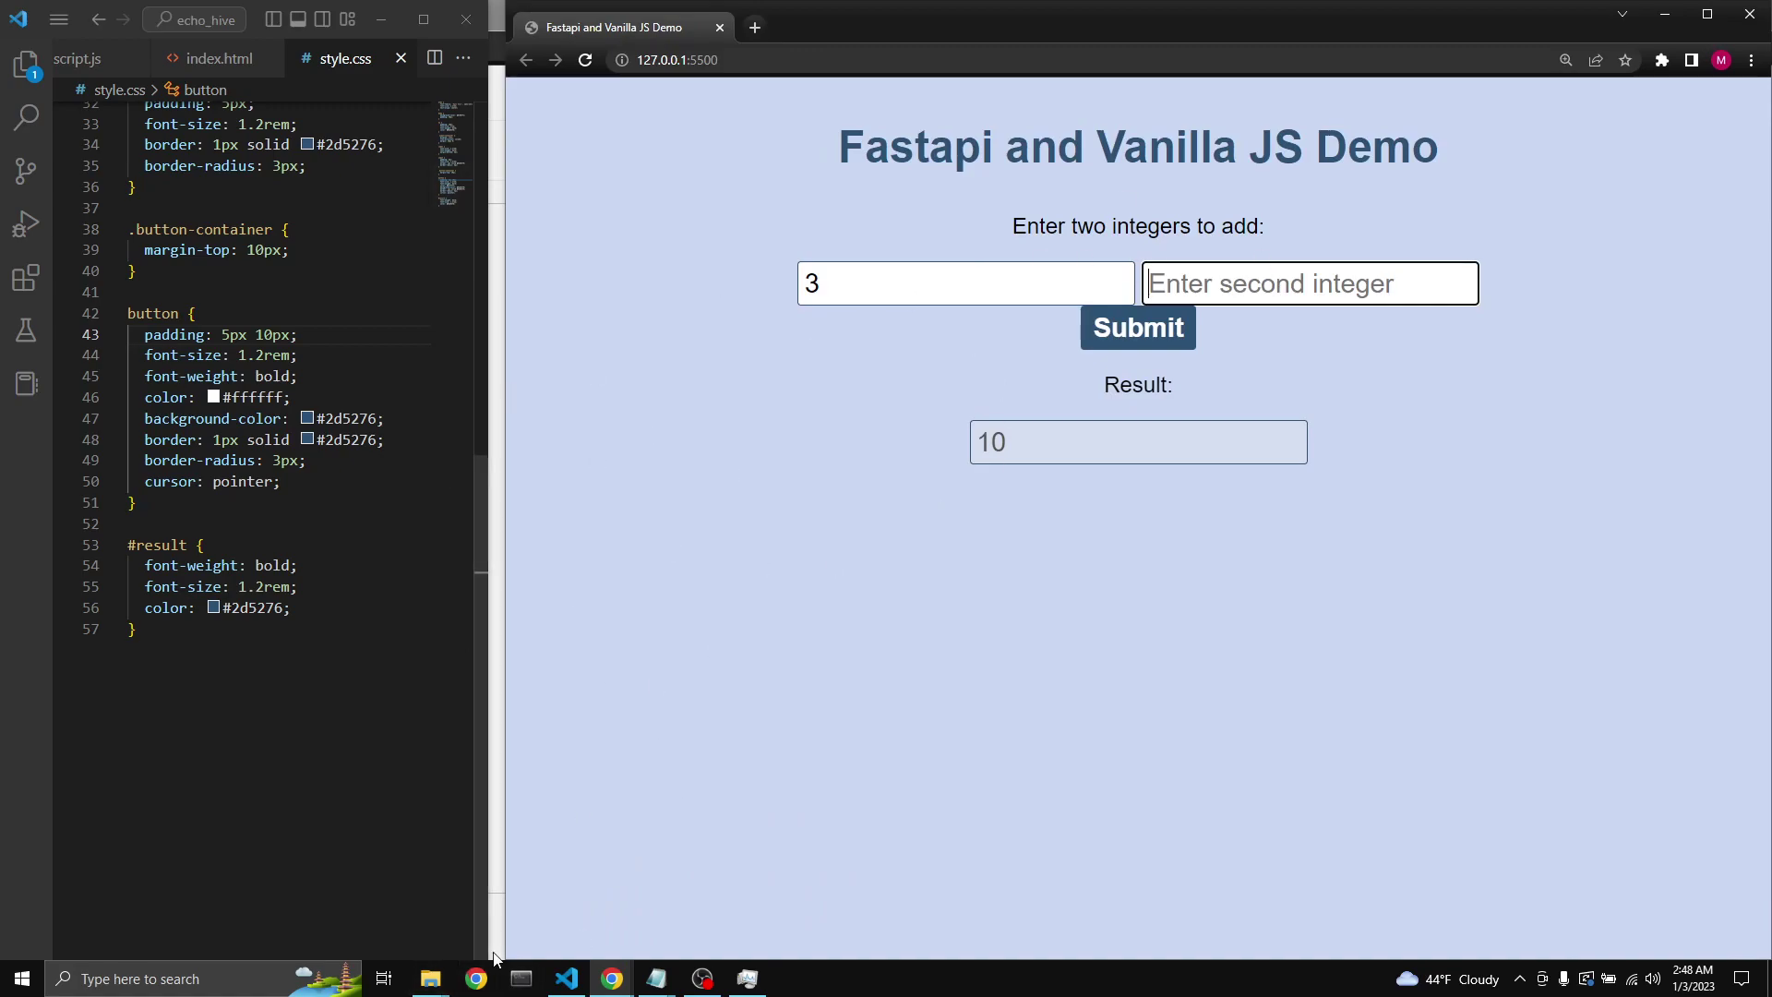
Step: Copy the Playground's generated CSS and replace style.css with it, saving the file
{"action": "mouse_move", "coordinate": [610, 978]}
{"action": "left_click", "coordinate": [536, 907]}
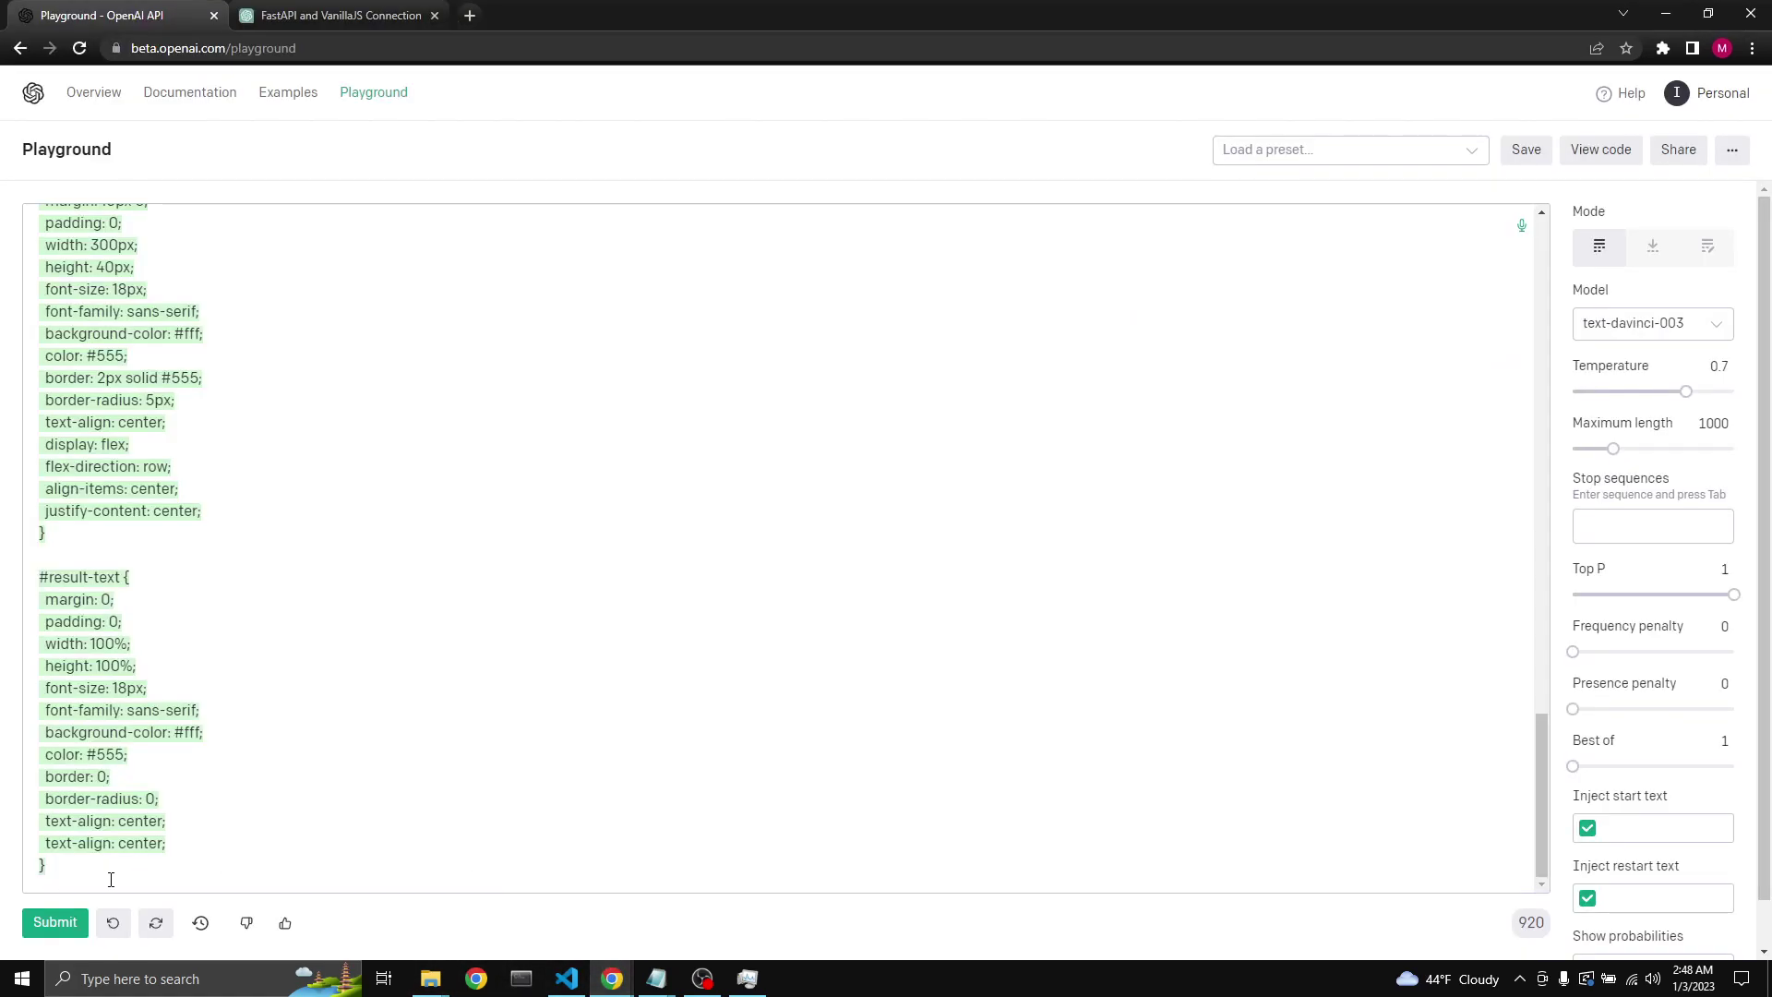
{"action": "mouse_move", "coordinate": [499, 886]}
{"action": "left_mouse_down"}
{"action": "mouse_move", "coordinate": [24, 205]}
{"action": "mouse_move", "coordinate": [11, 763]}
{"action": "left_mouse_up"}
{"action": "key", "text": "ctrl+c"}
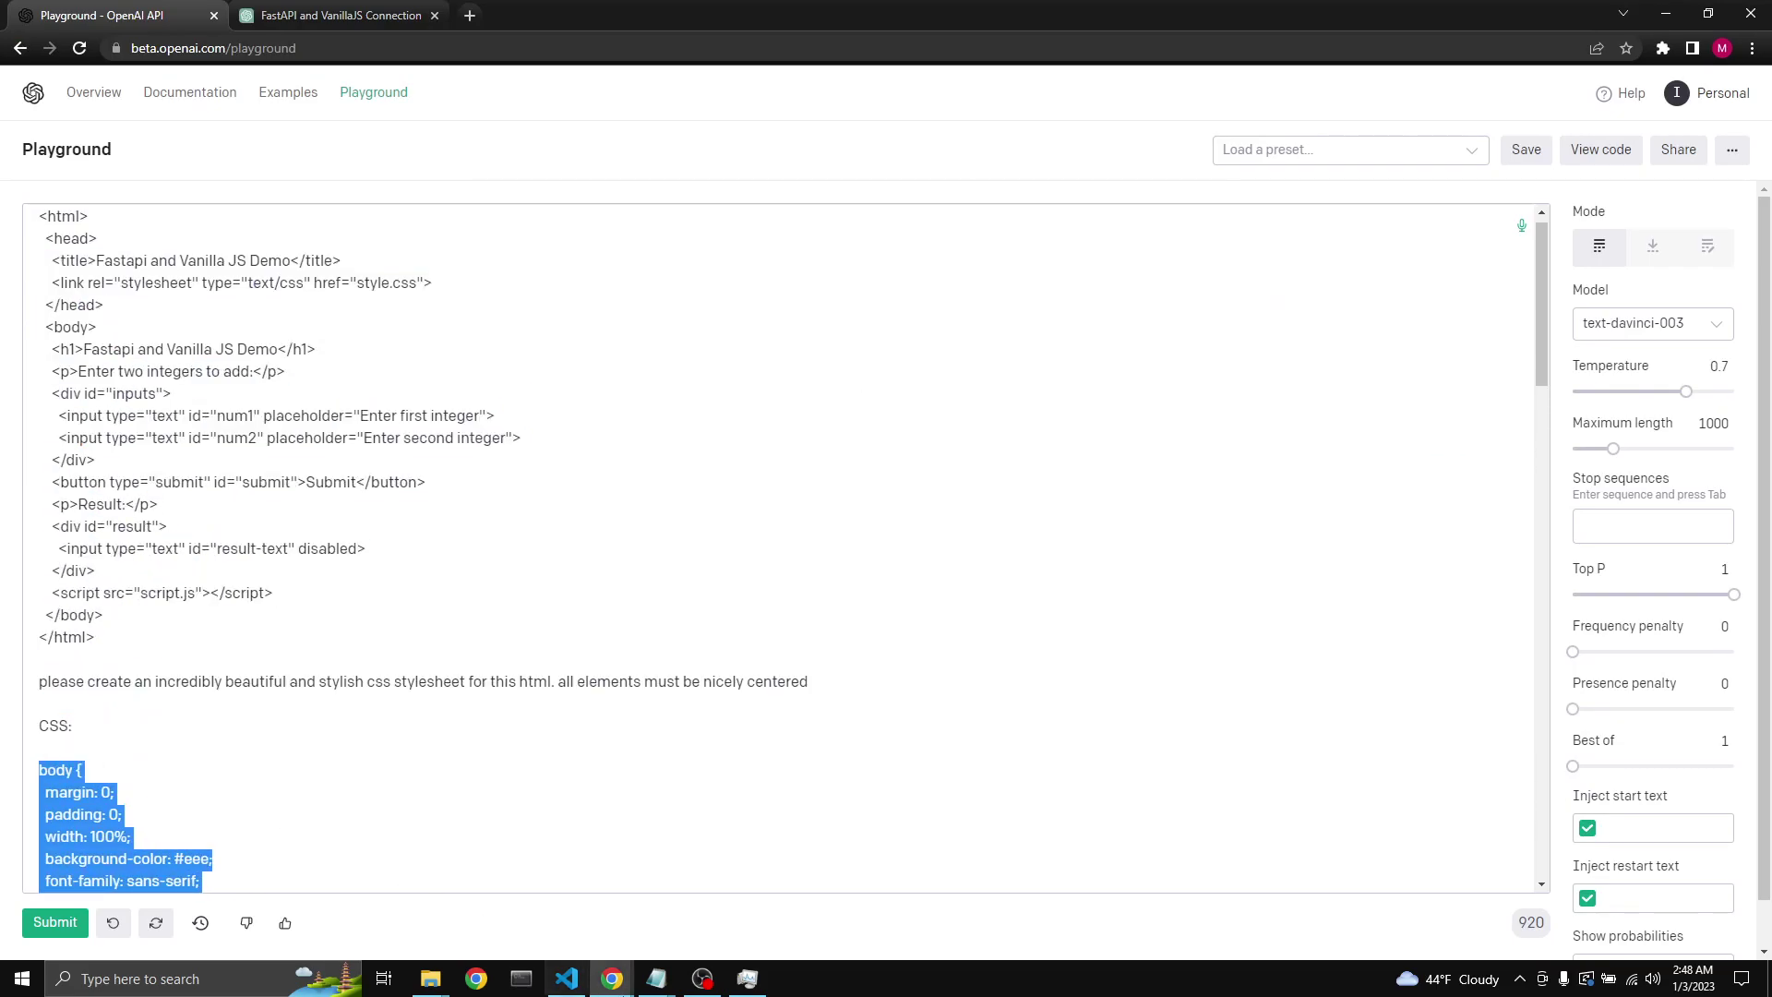
{"action": "left_click", "coordinate": [568, 979]}
{"action": "left_click", "coordinate": [269, 732]}
{"action": "key", "text": "ctrl+a"}
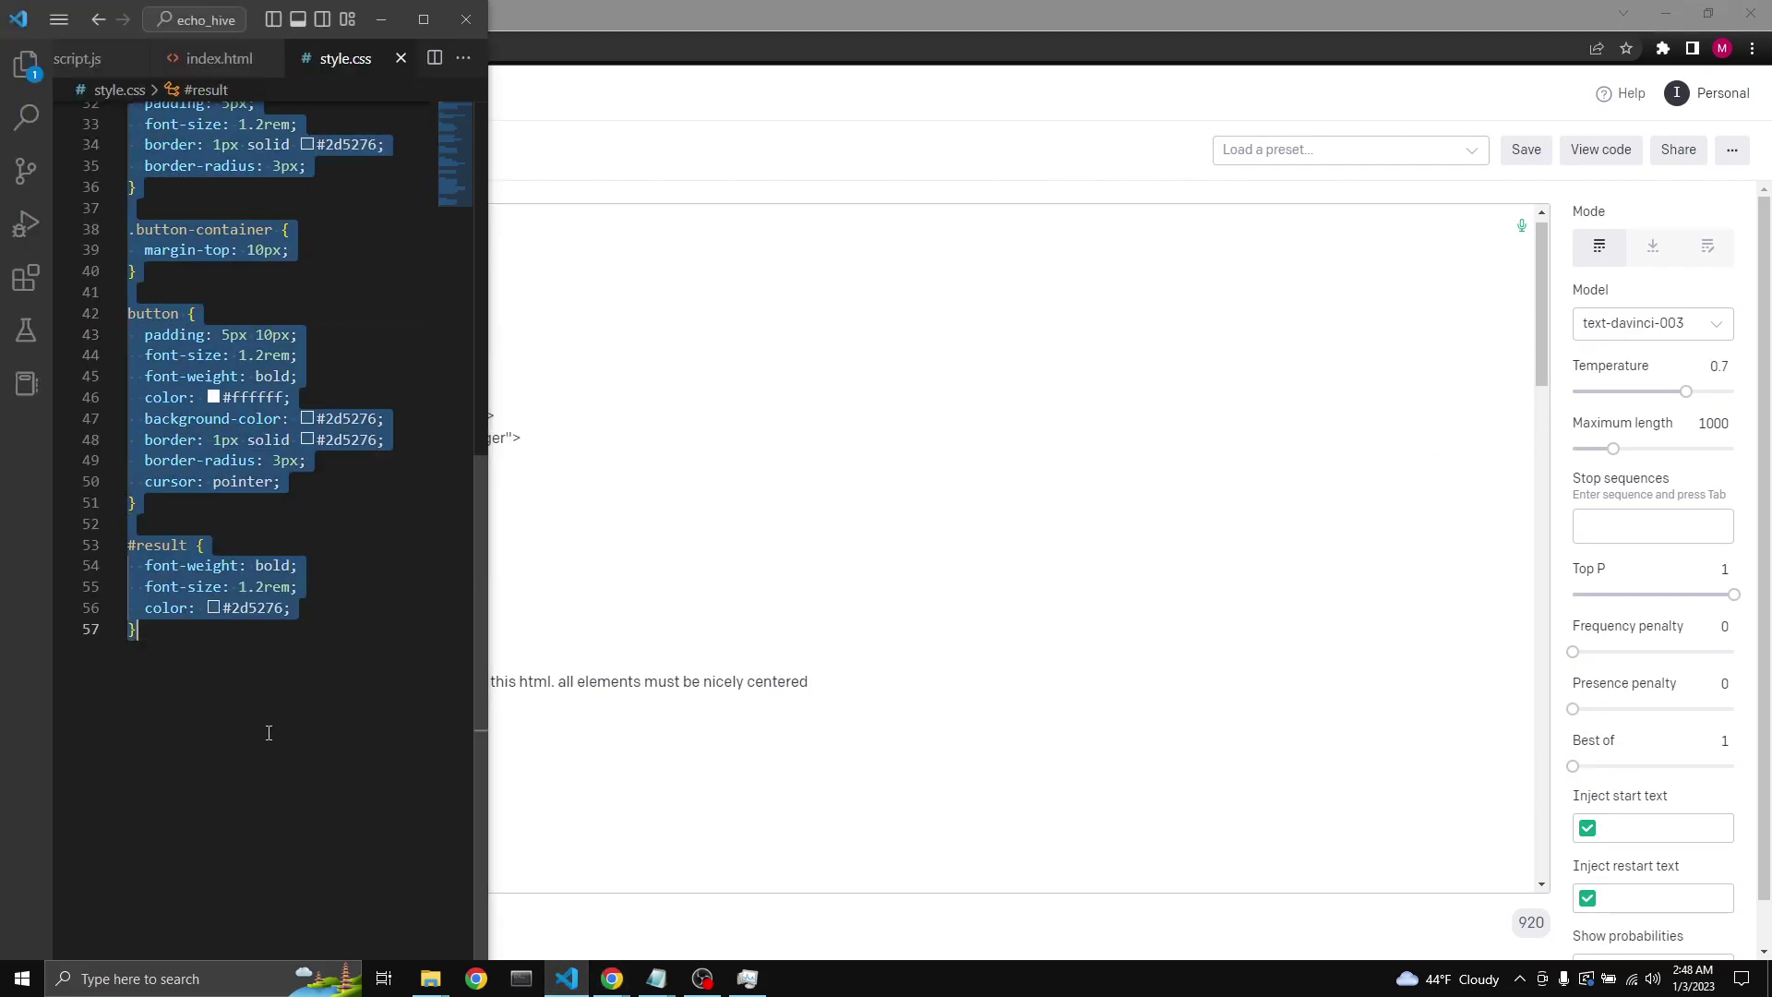
{"action": "key", "text": "ctrl+v"}
{"action": "key", "text": "ctrl+s"}
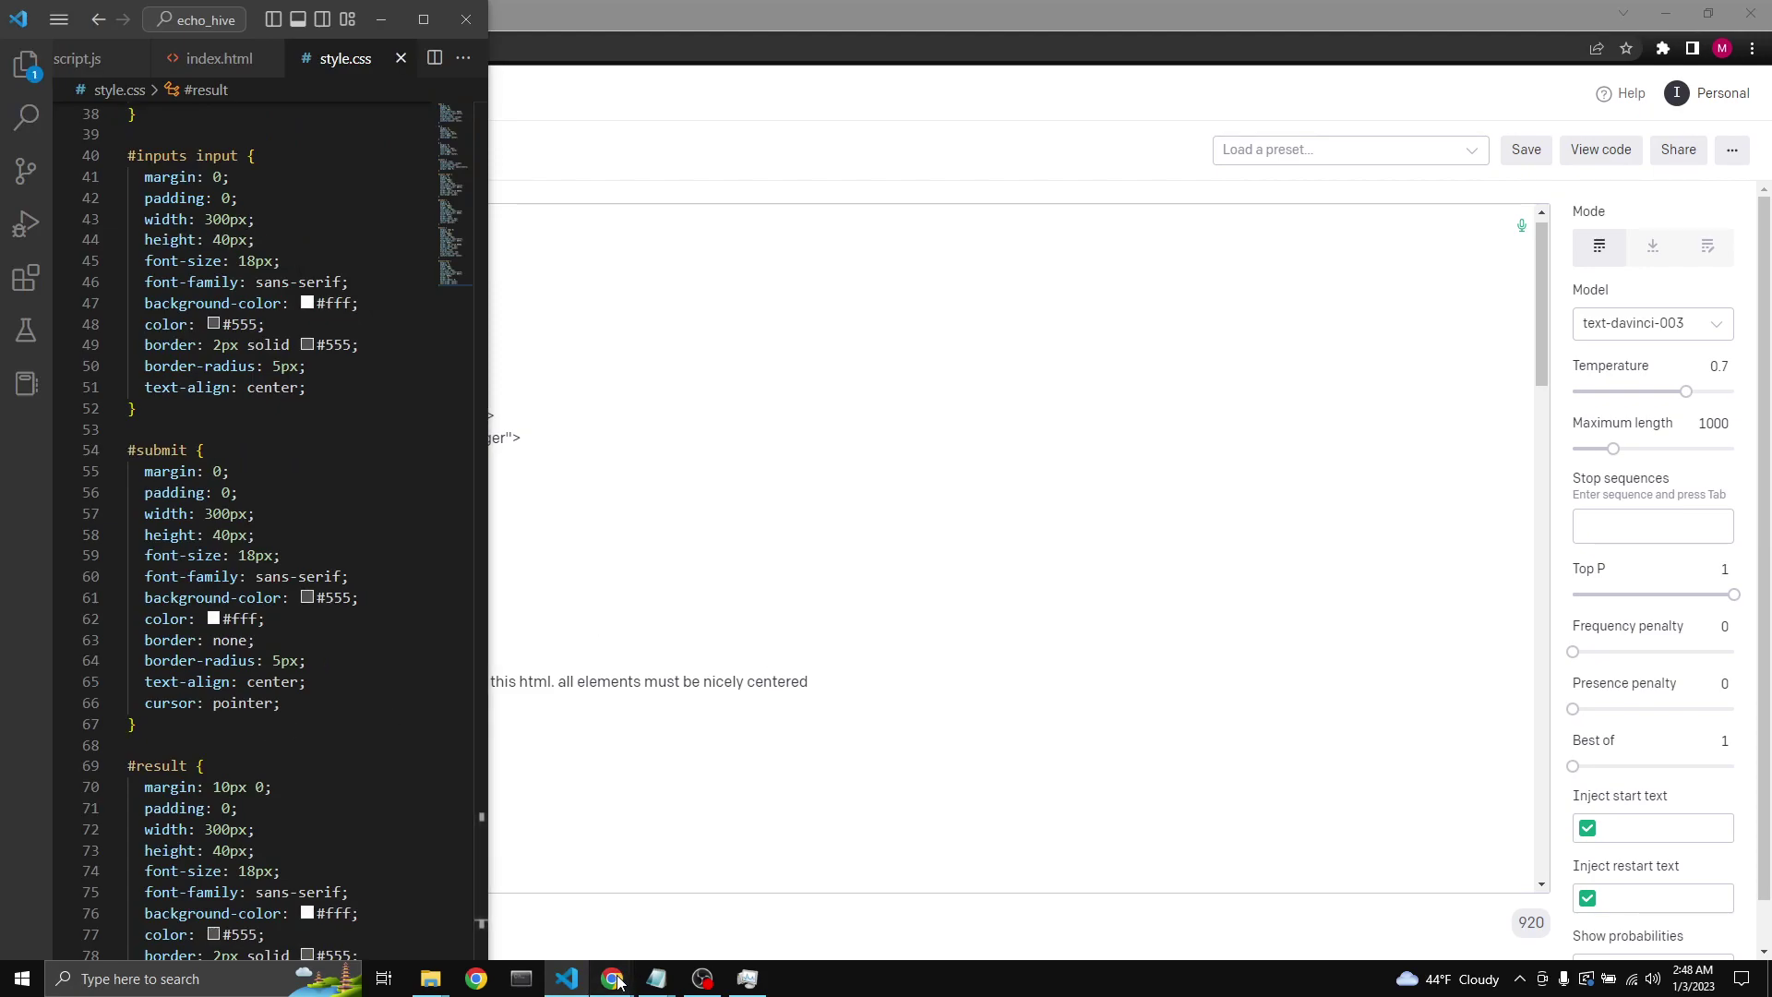
Step: Check the grey centered demo page, regenerate the Playground CSS, and return to the editor
{"action": "left_click", "coordinate": [612, 979]}
{"action": "left_click", "coordinate": [696, 887]}
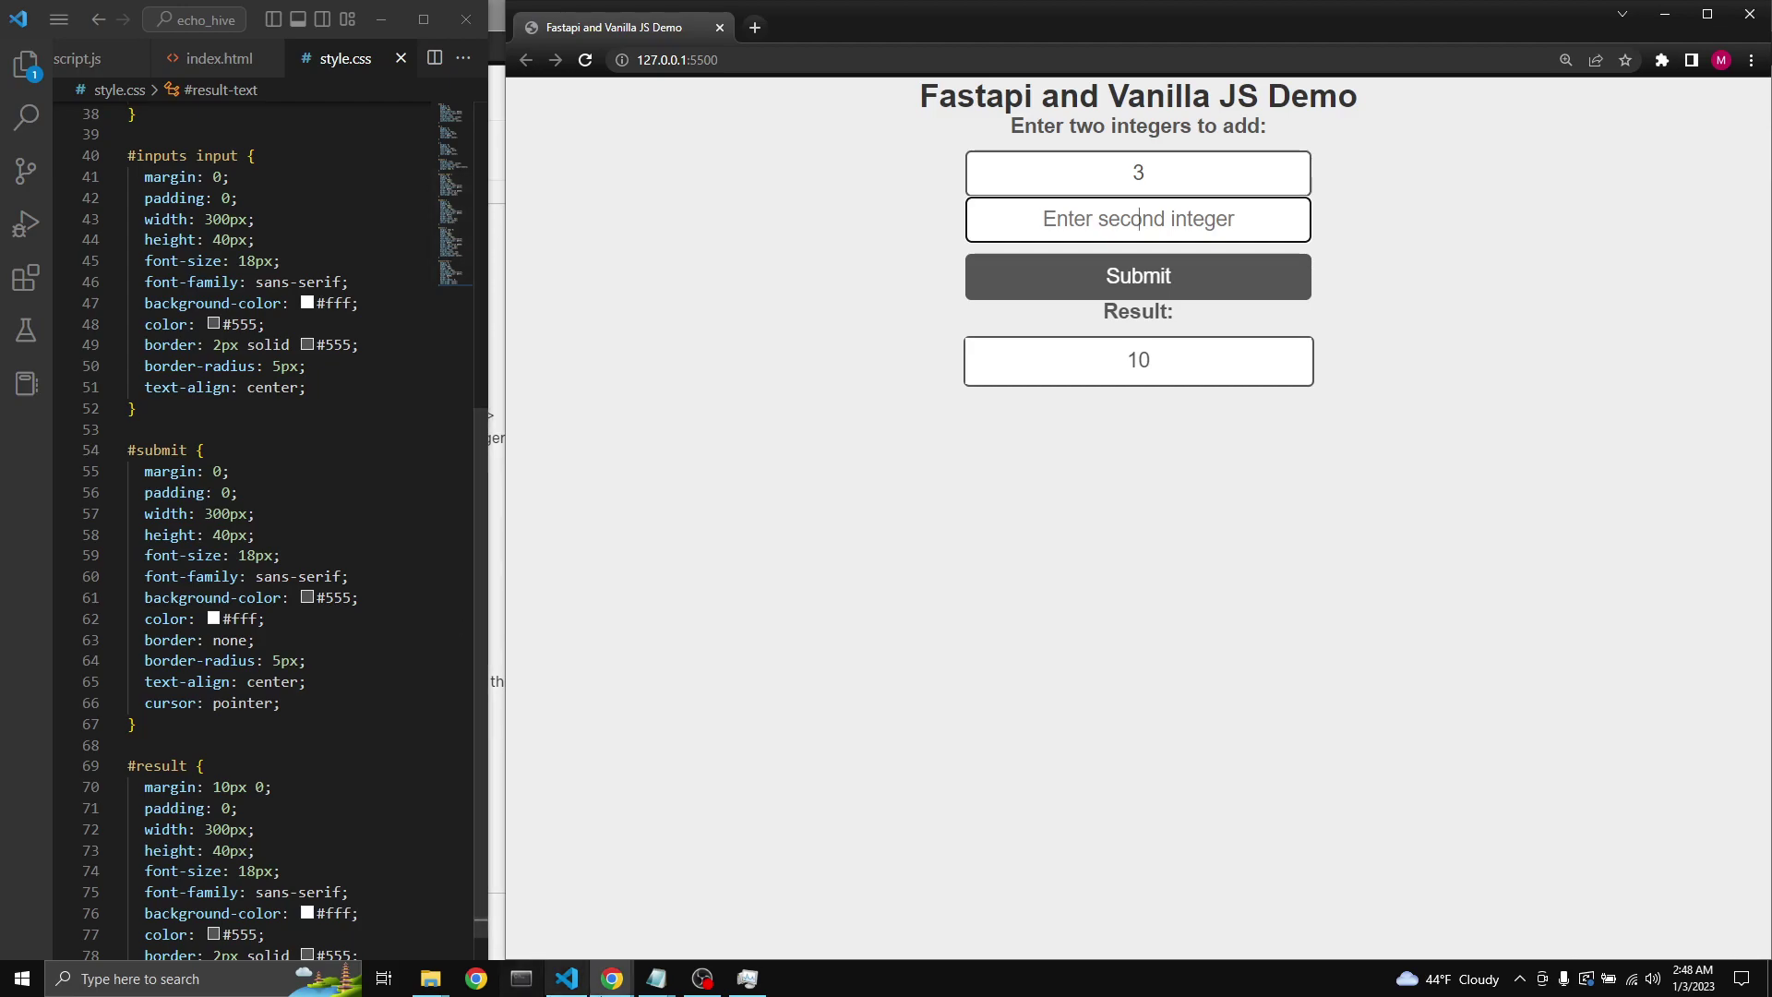
{"action": "left_click", "coordinate": [537, 904]}
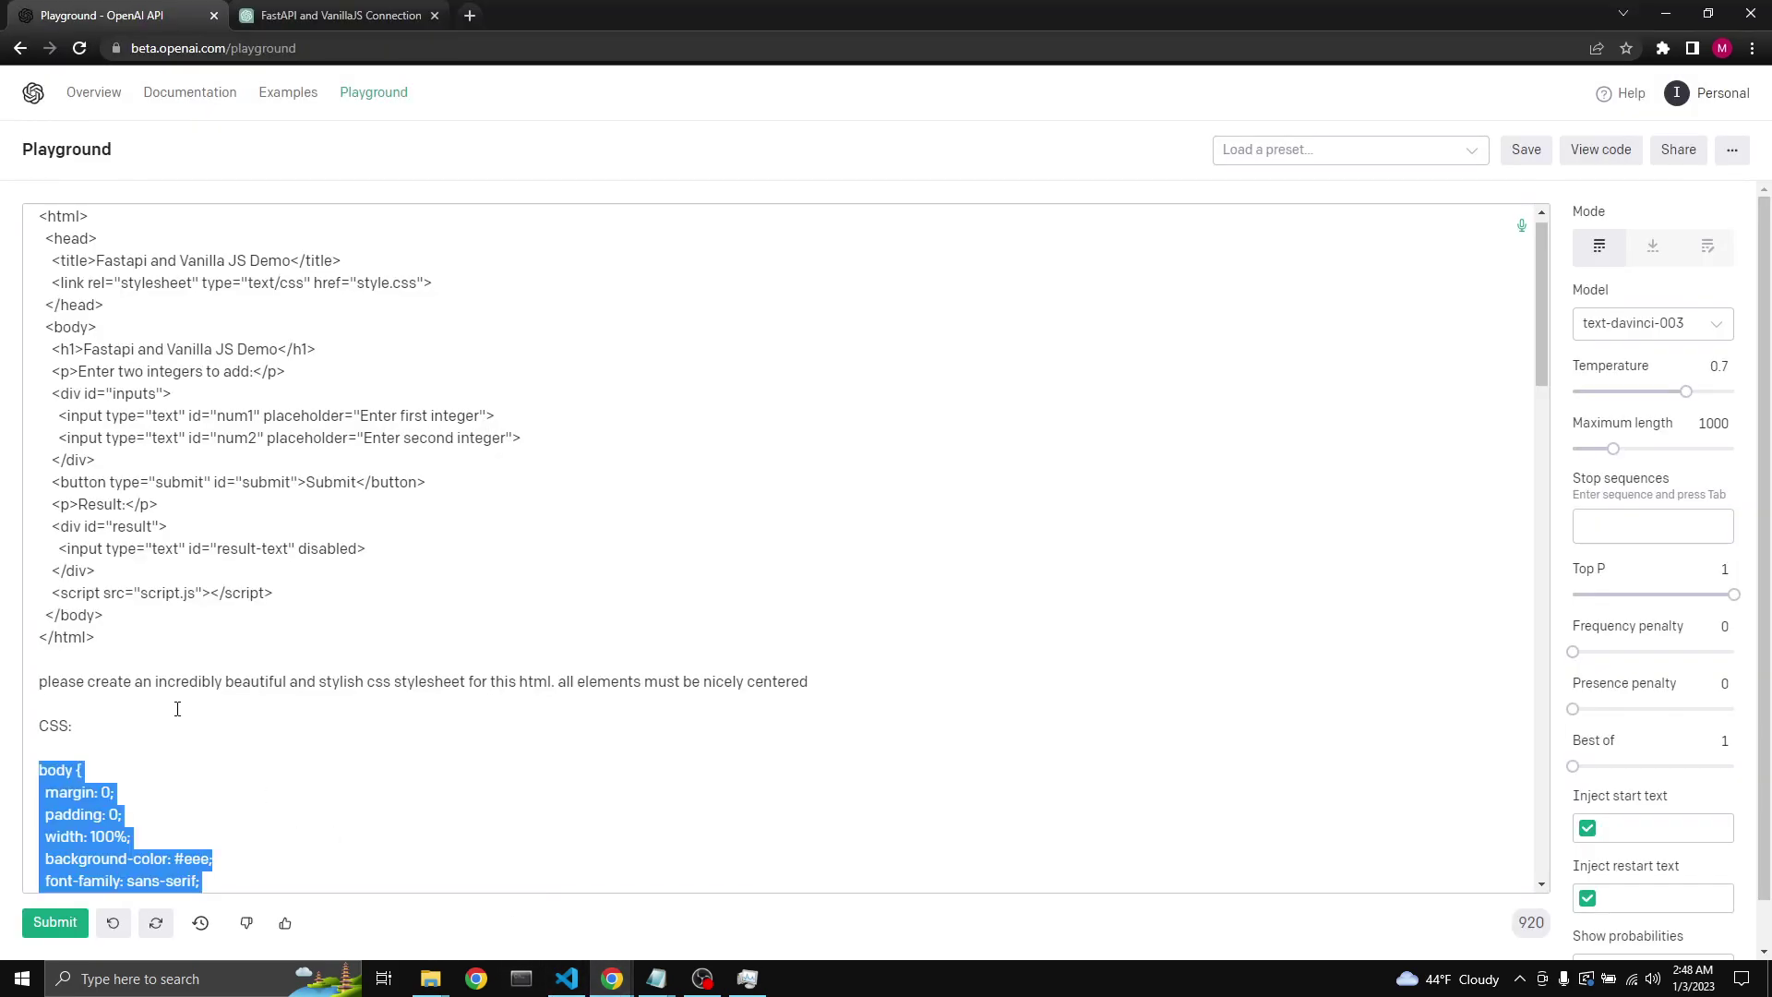
{"action": "left_click", "coordinate": [155, 923]}
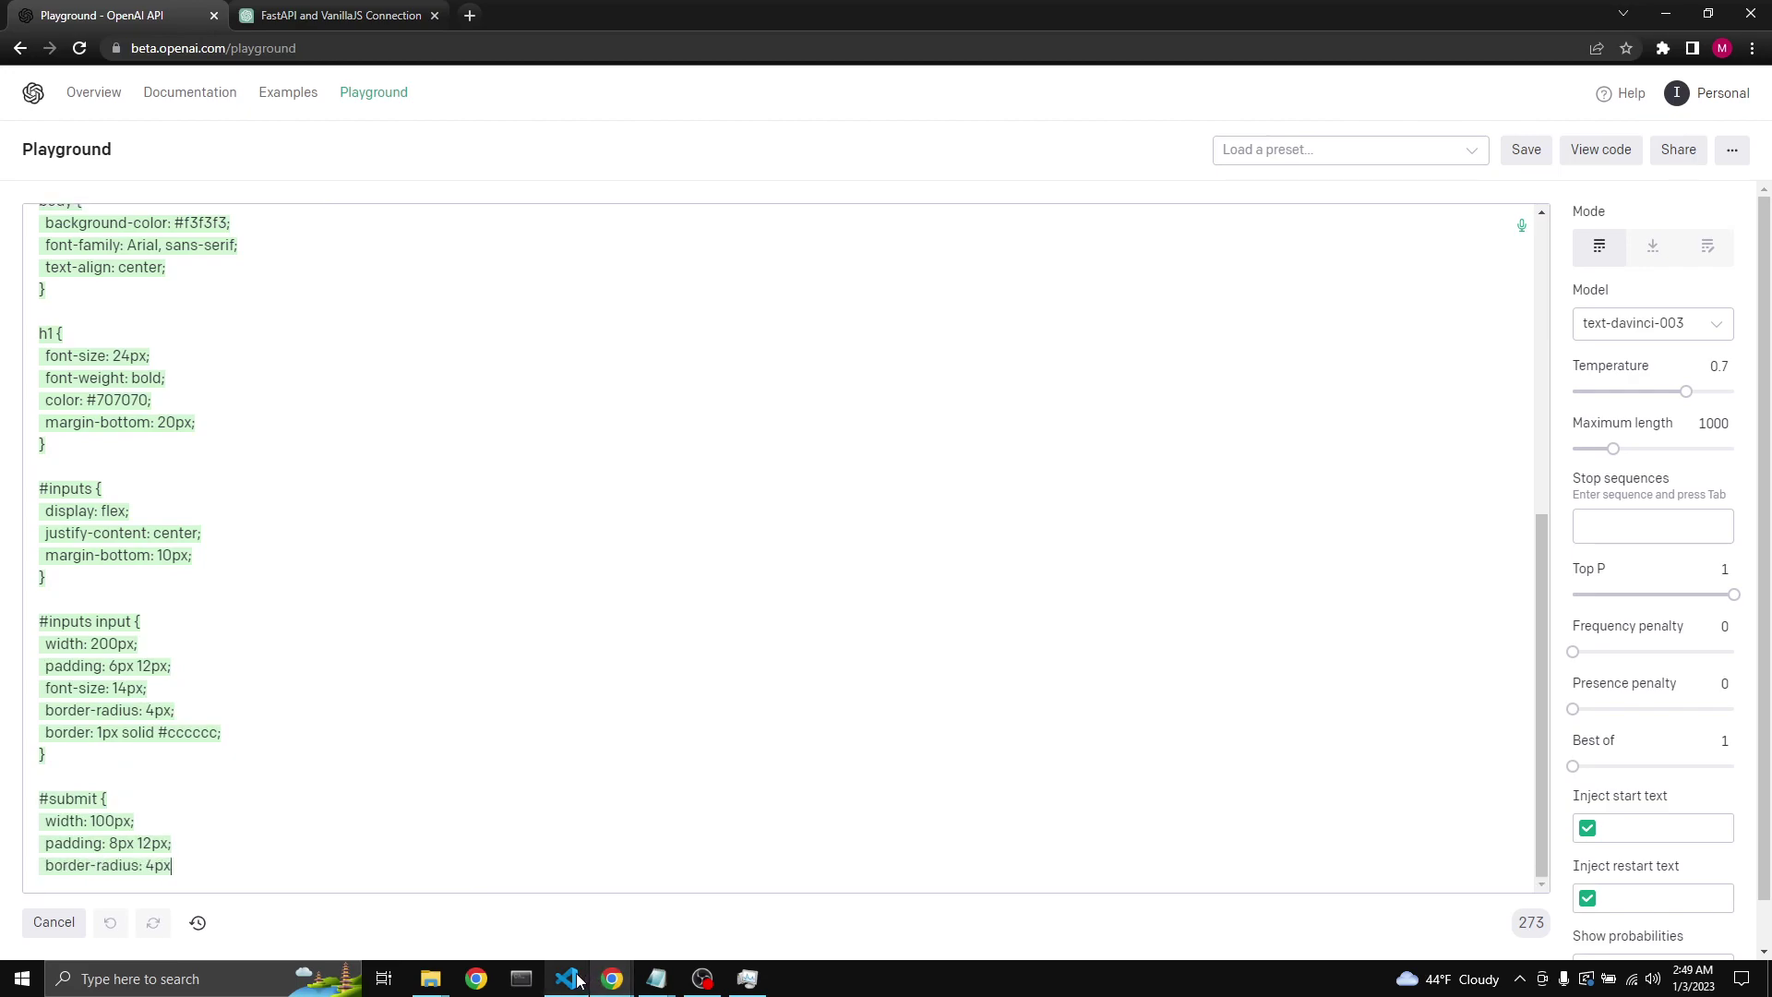
{"action": "mouse_move", "coordinate": [566, 978]}
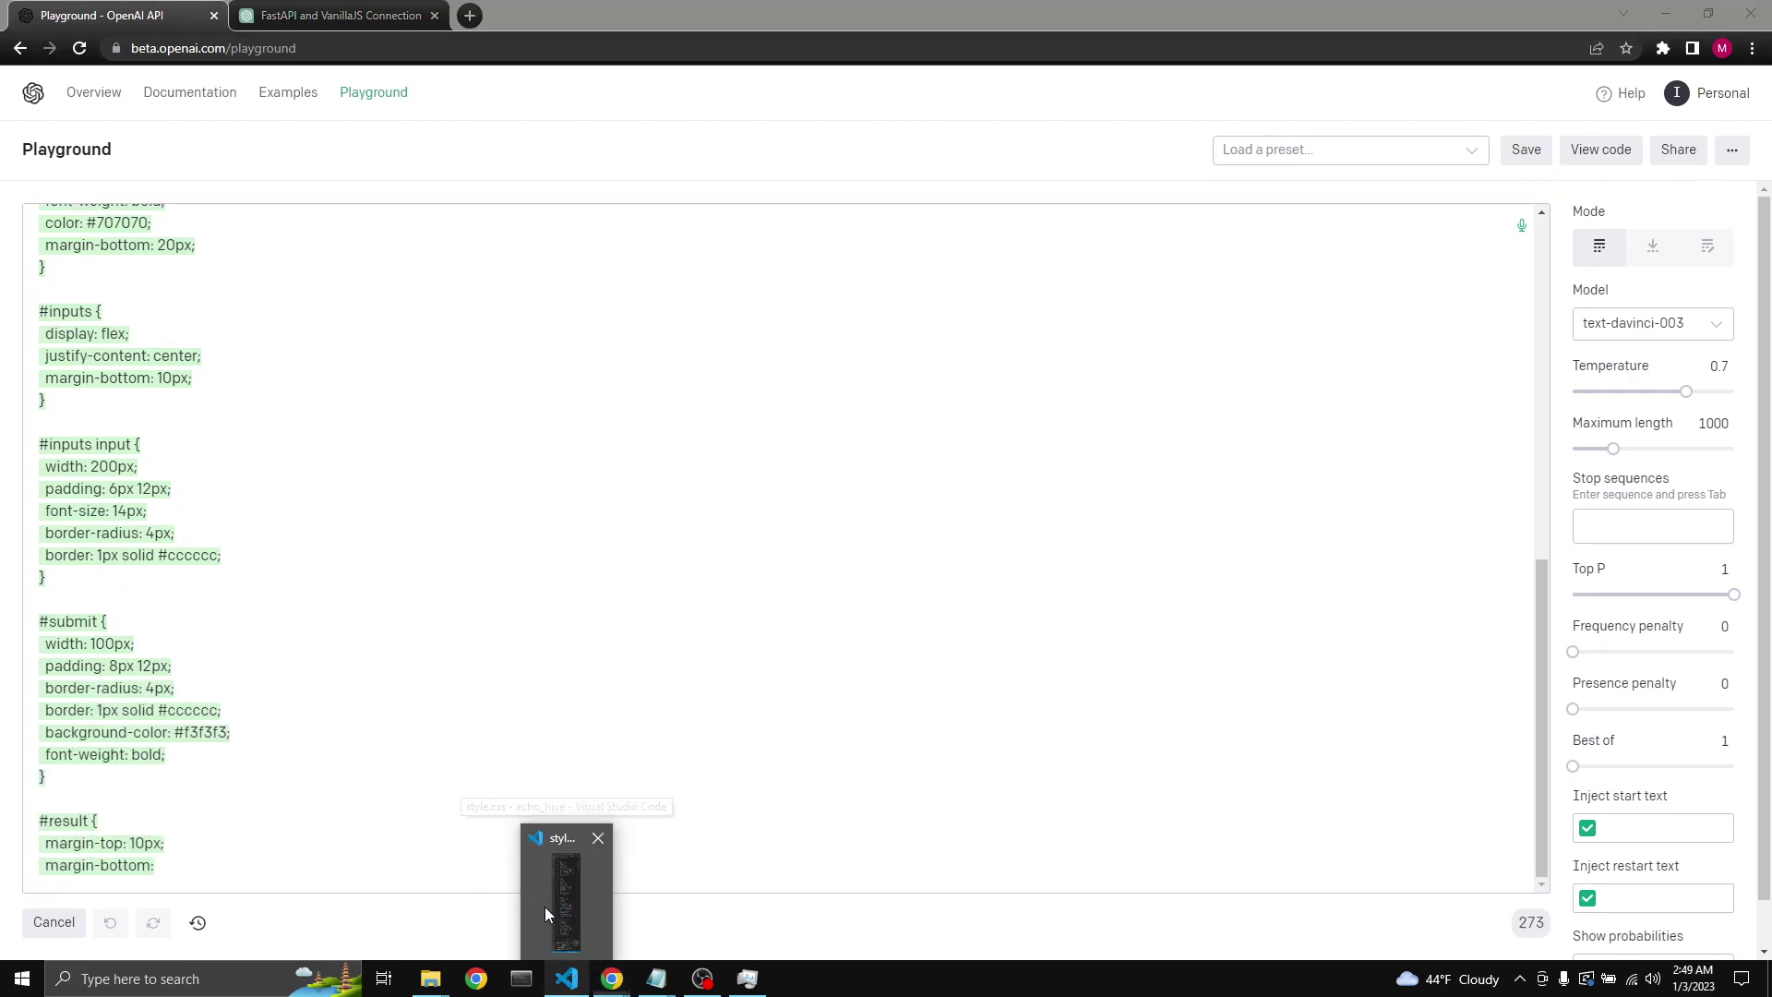
{"action": "left_click", "coordinate": [545, 907]}
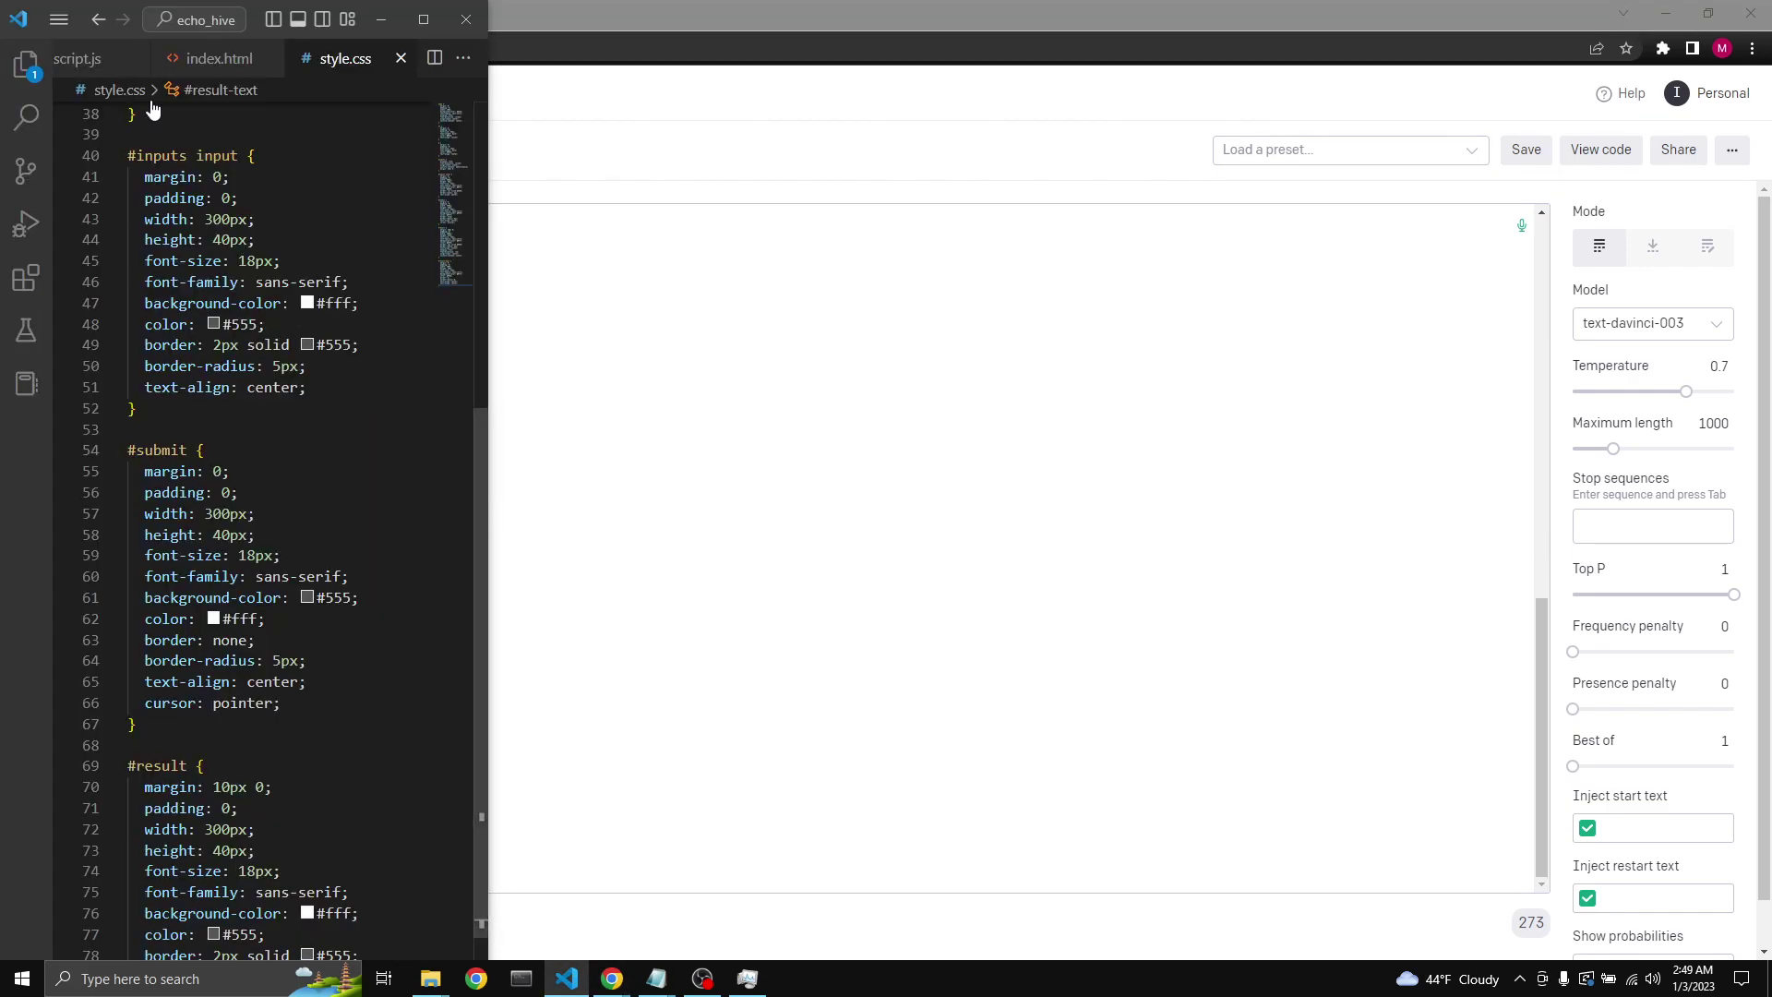
Step: View the demo page, then set the #submit background-color to red with the colour picker
{"action": "mouse_move", "coordinate": [611, 979]}
{"action": "left_click", "coordinate": [707, 900]}
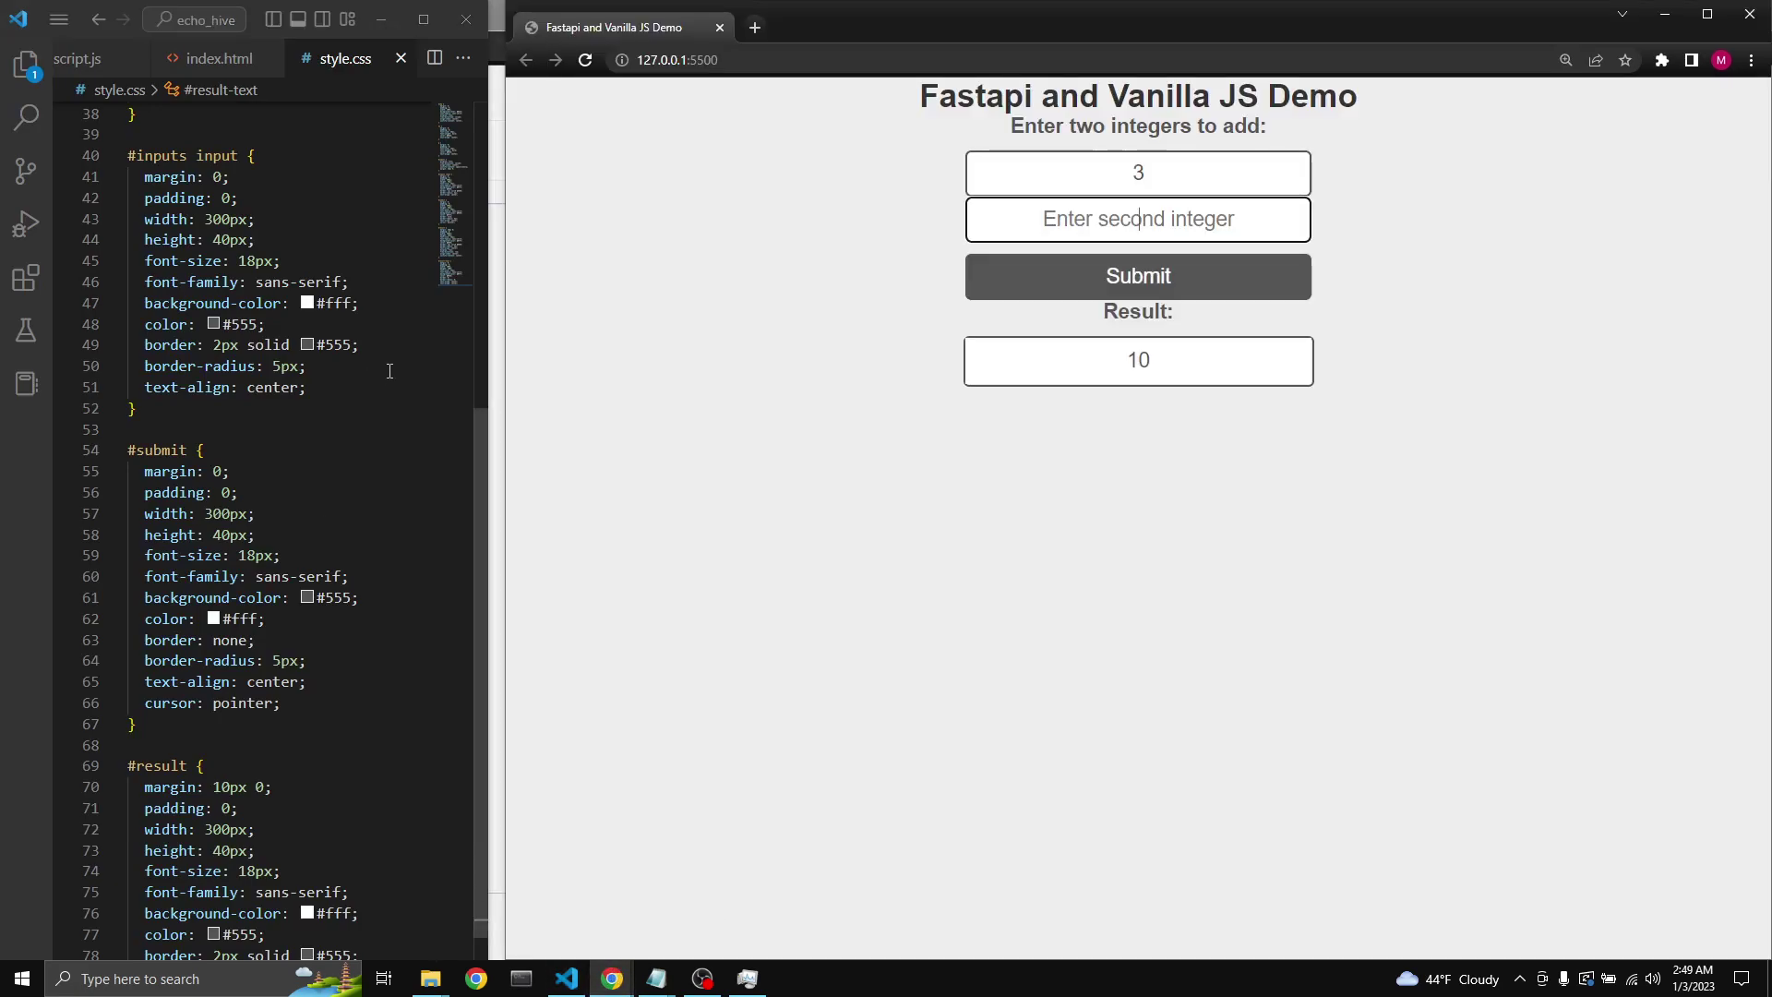
{"action": "scroll", "coordinate": [278, 495], "scroll_direction": "up", "scroll_amount": 4}
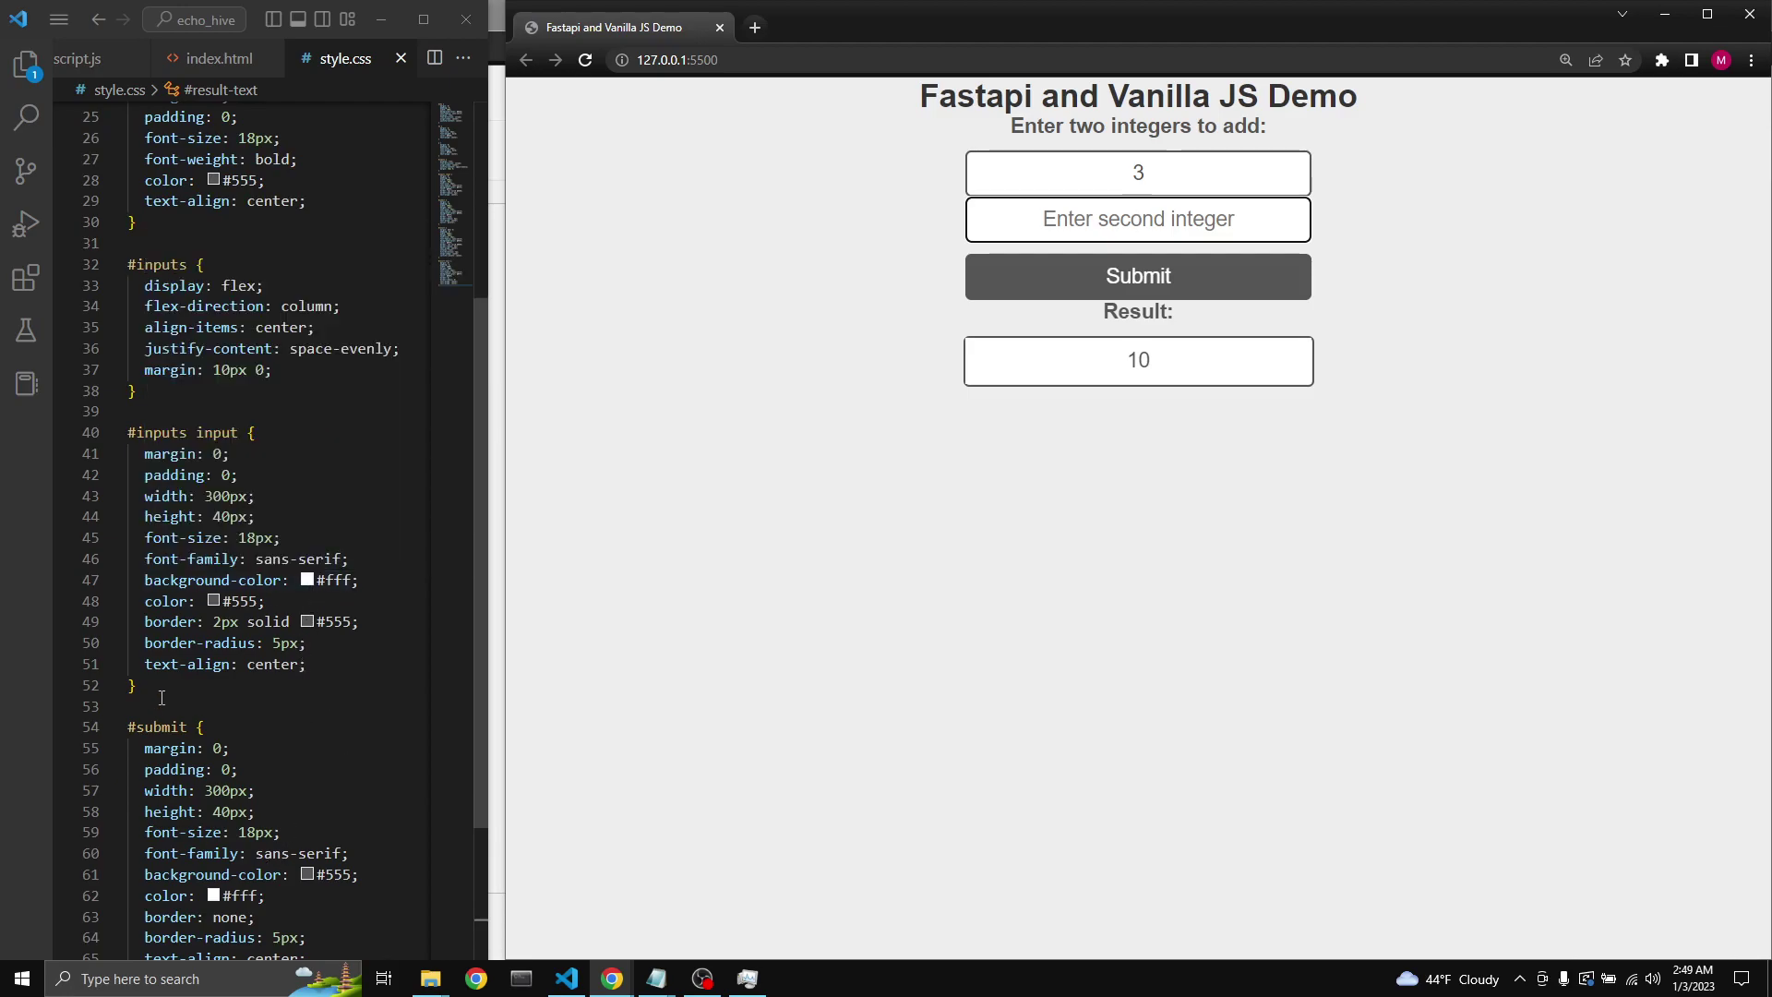
{"action": "scroll", "coordinate": [161, 696], "scroll_direction": "down", "scroll_amount": 2}
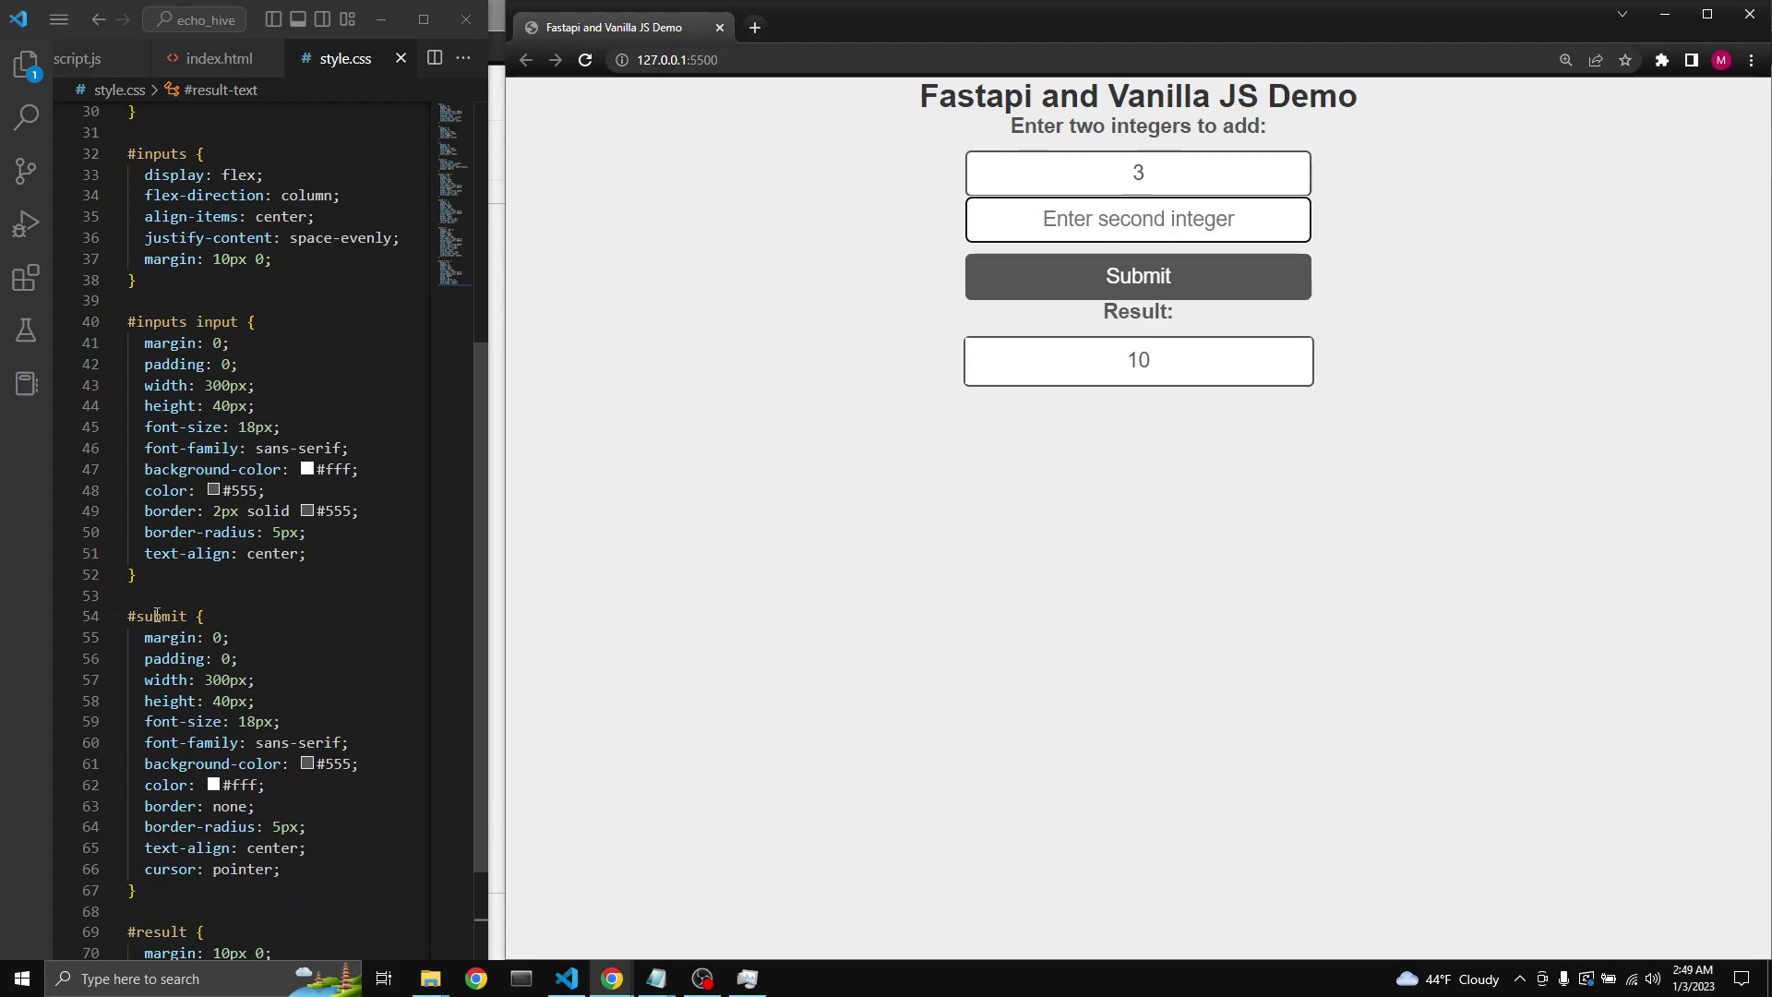
{"action": "left_click", "coordinate": [351, 483]}
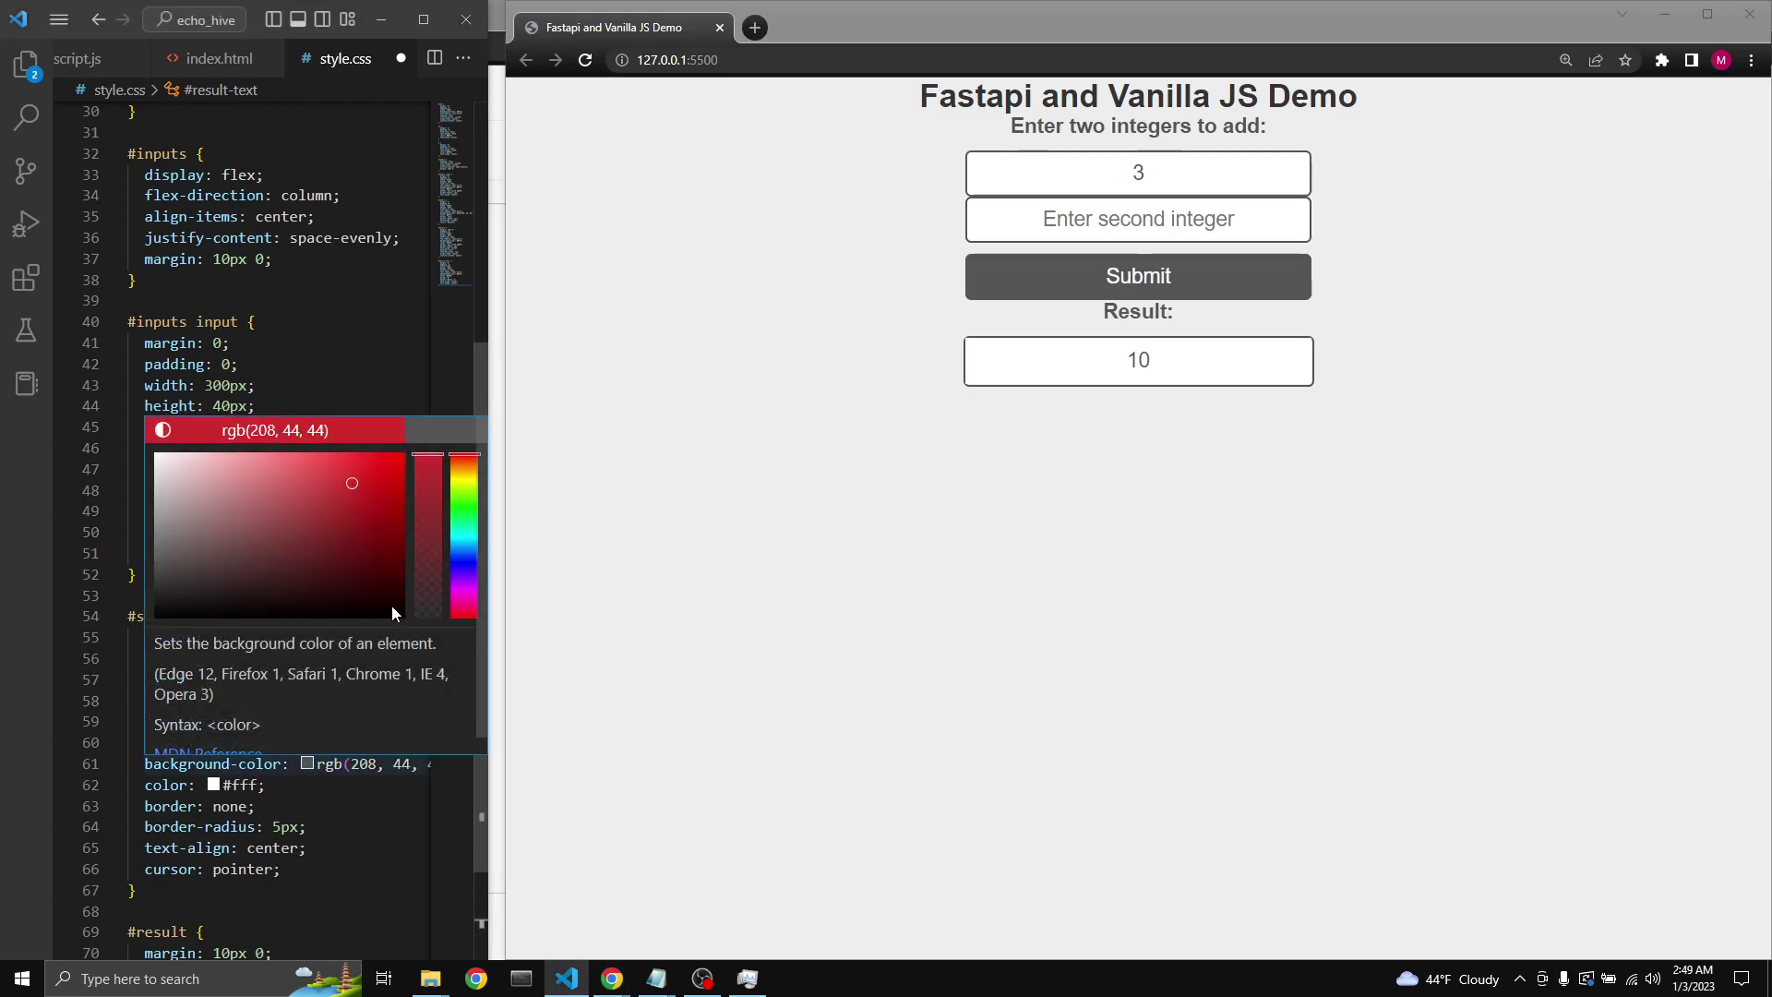
{"action": "left_click", "coordinate": [397, 343]}
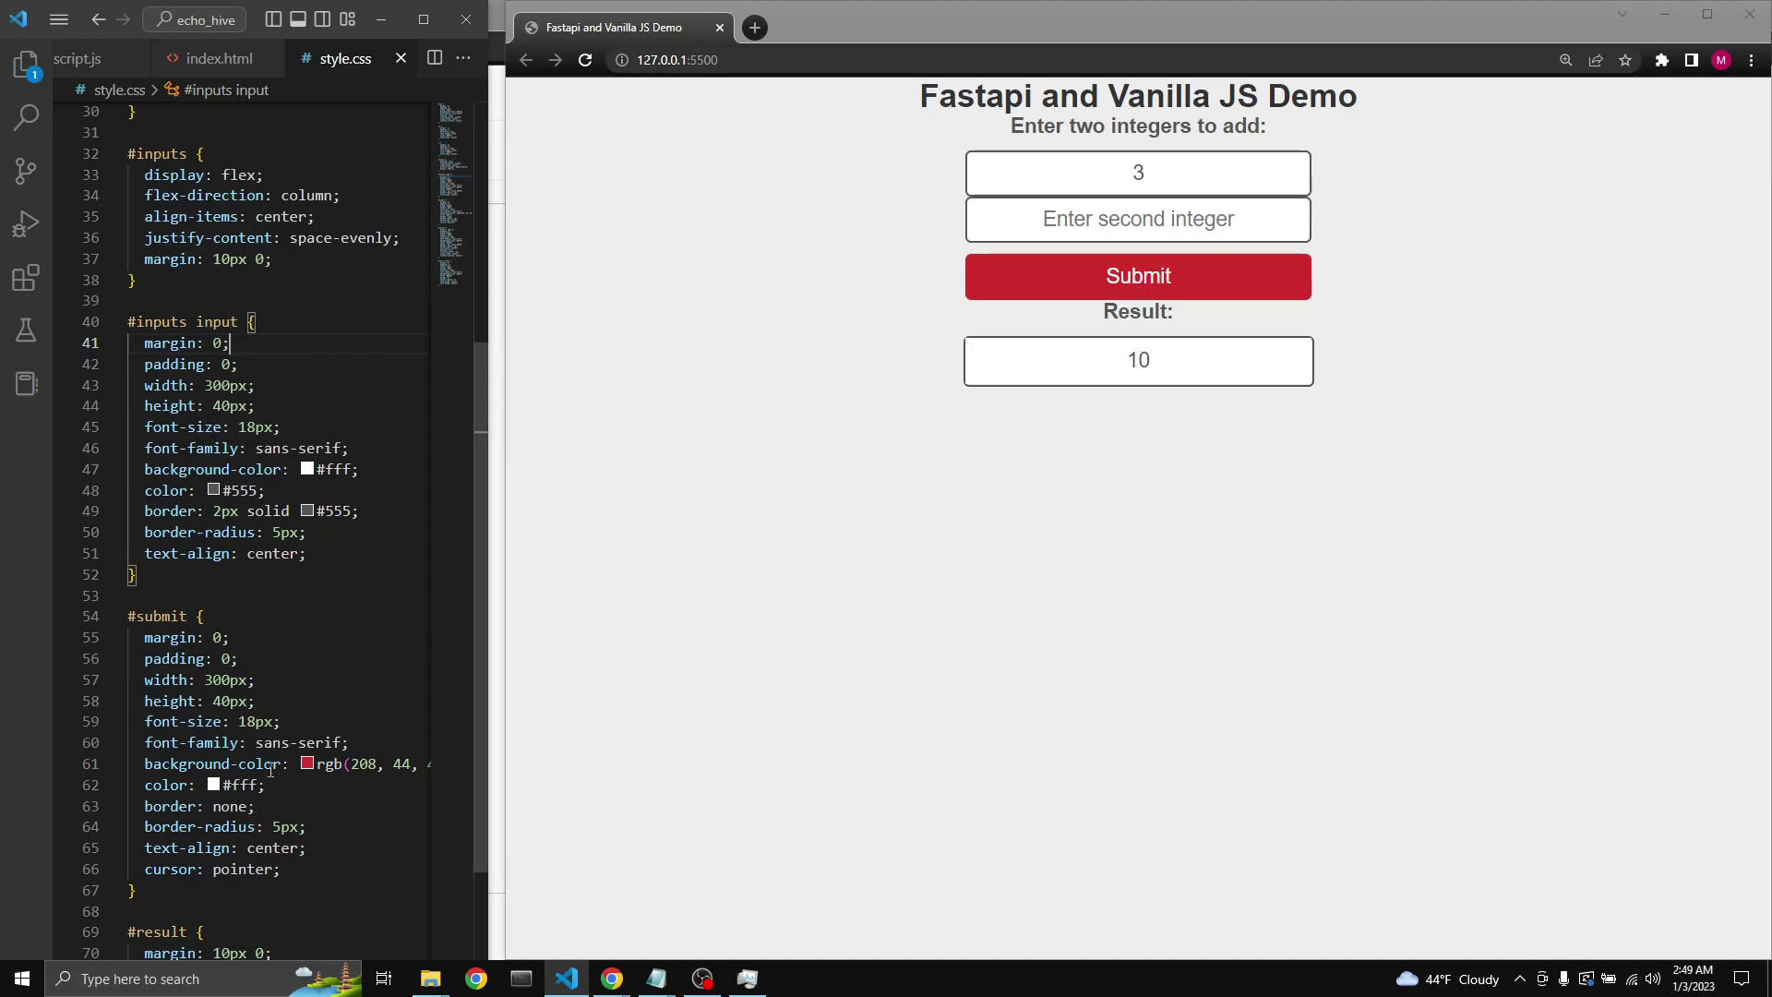
Step: Change the #inputs input font-size to 40px, save, and switch to the Playground window
{"action": "left_click", "coordinate": [246, 426]}
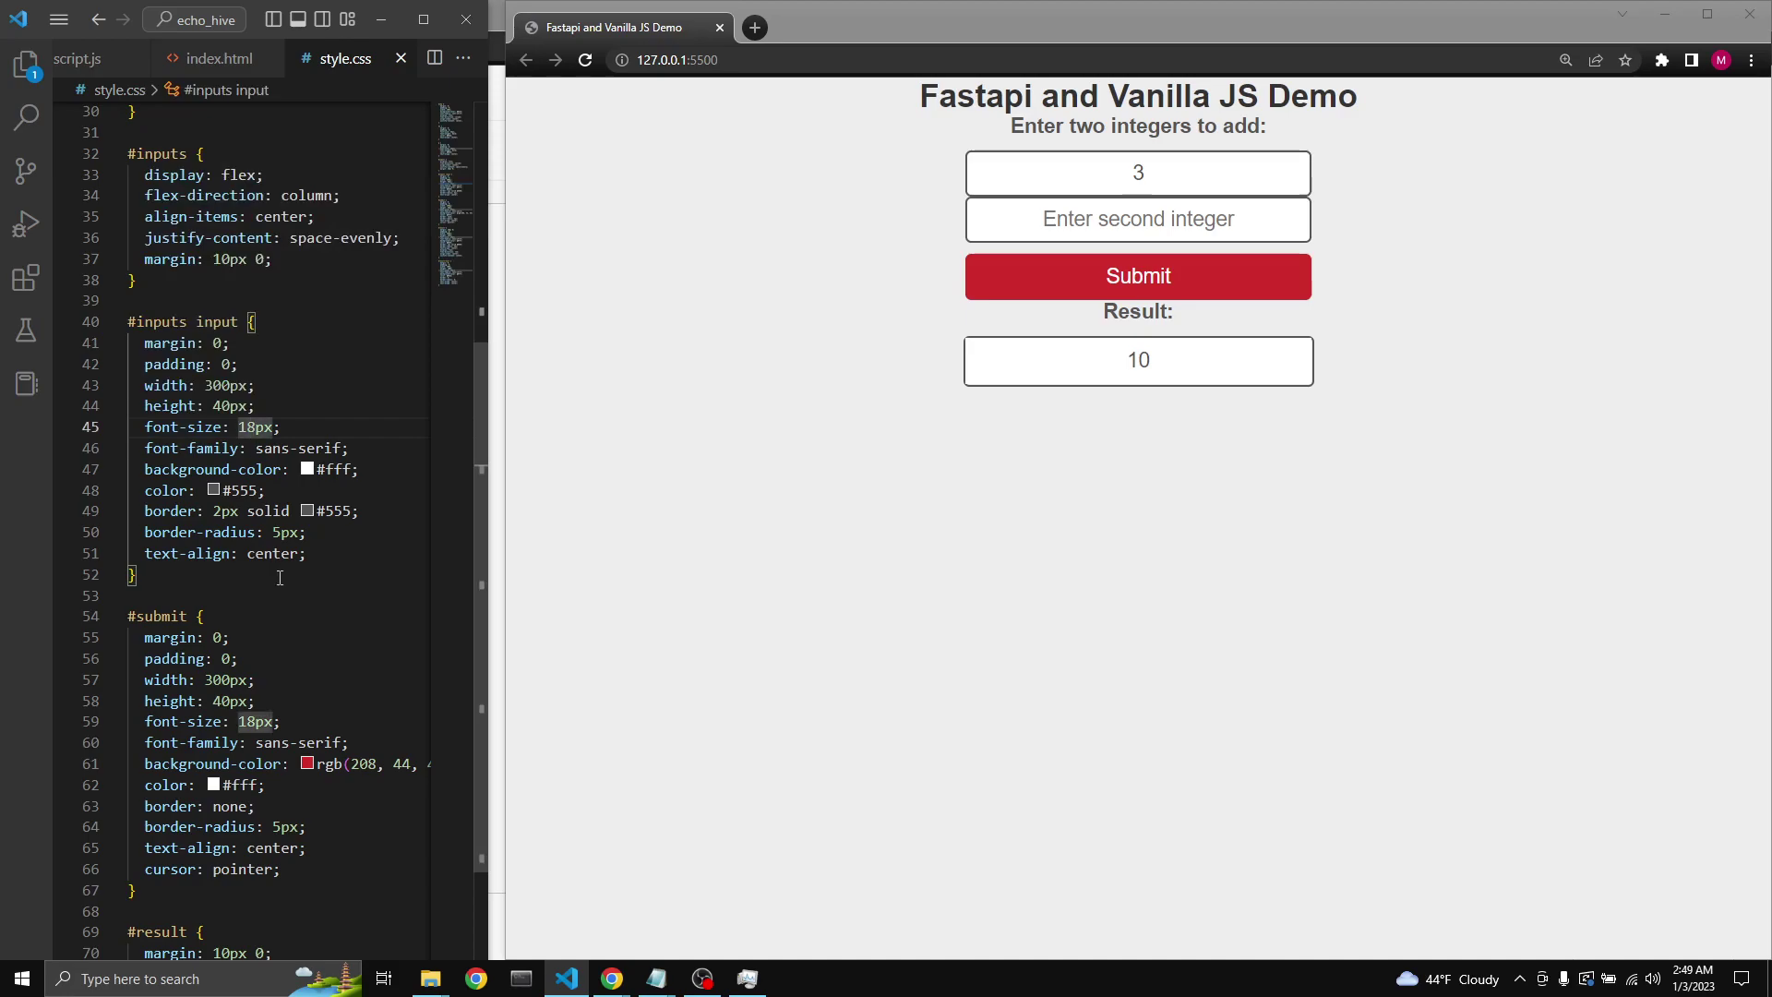
{"action": "key", "text": "BackSpace"}
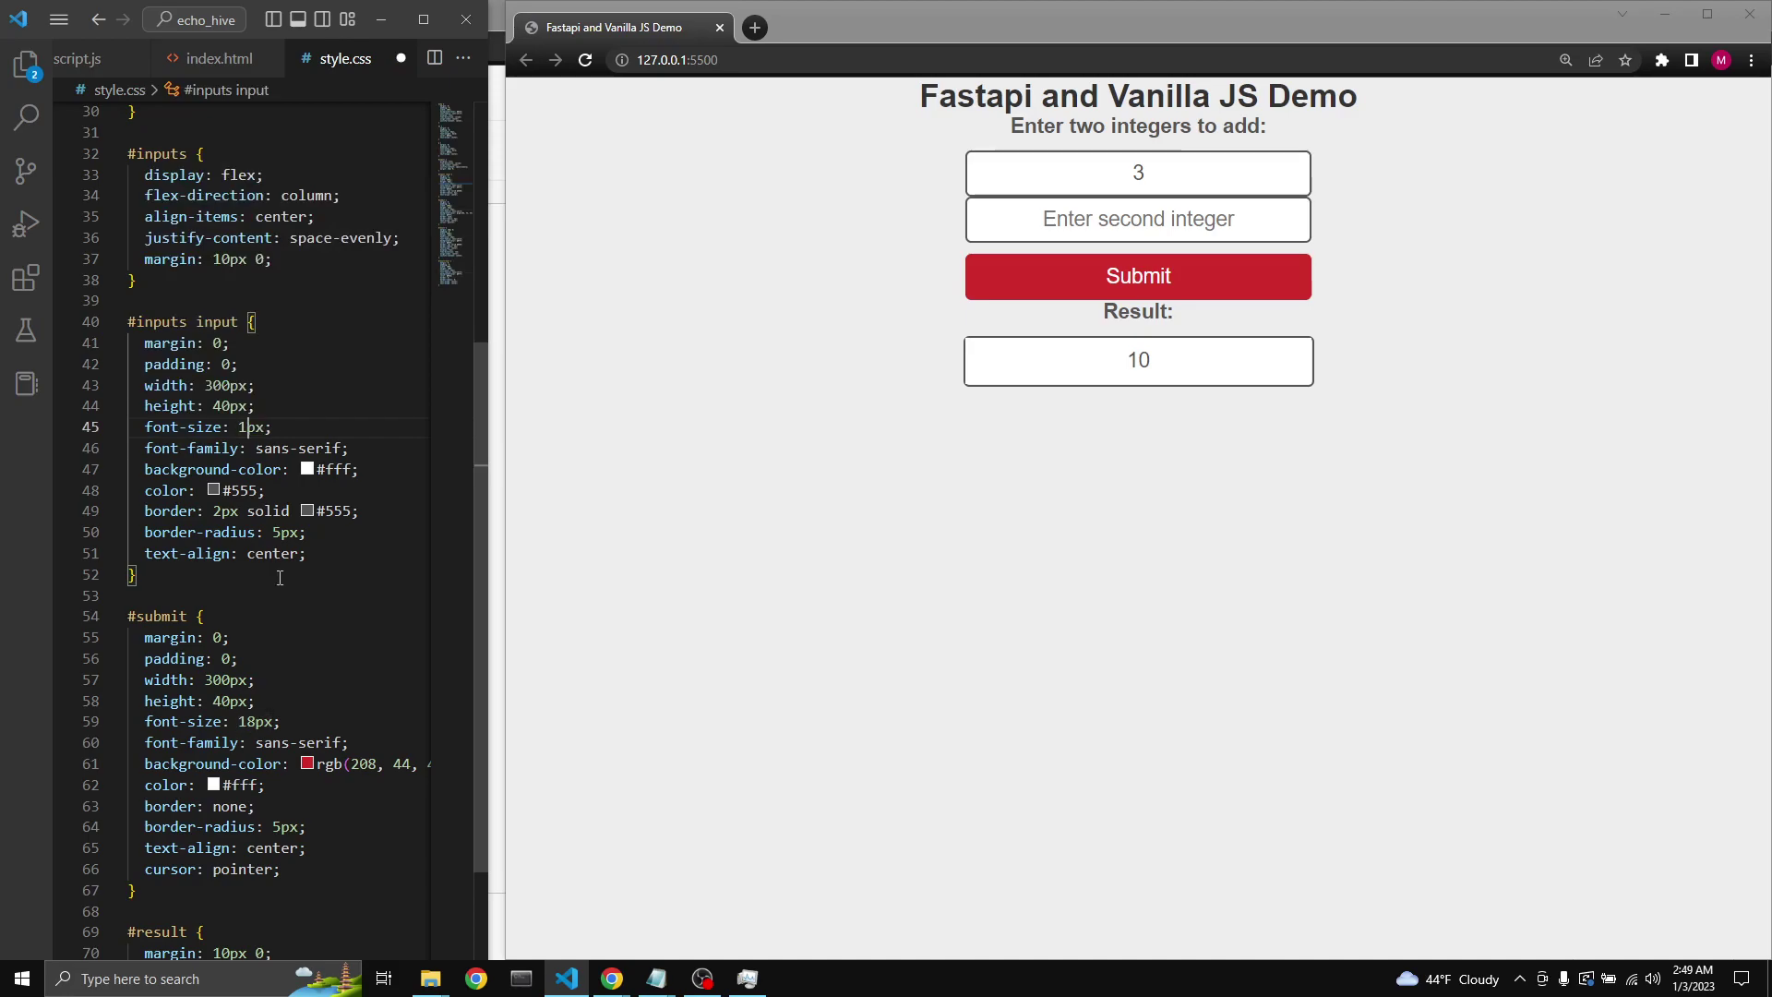
{"action": "type", "text": "40"}
{"action": "key", "text": "ctrl+s"}
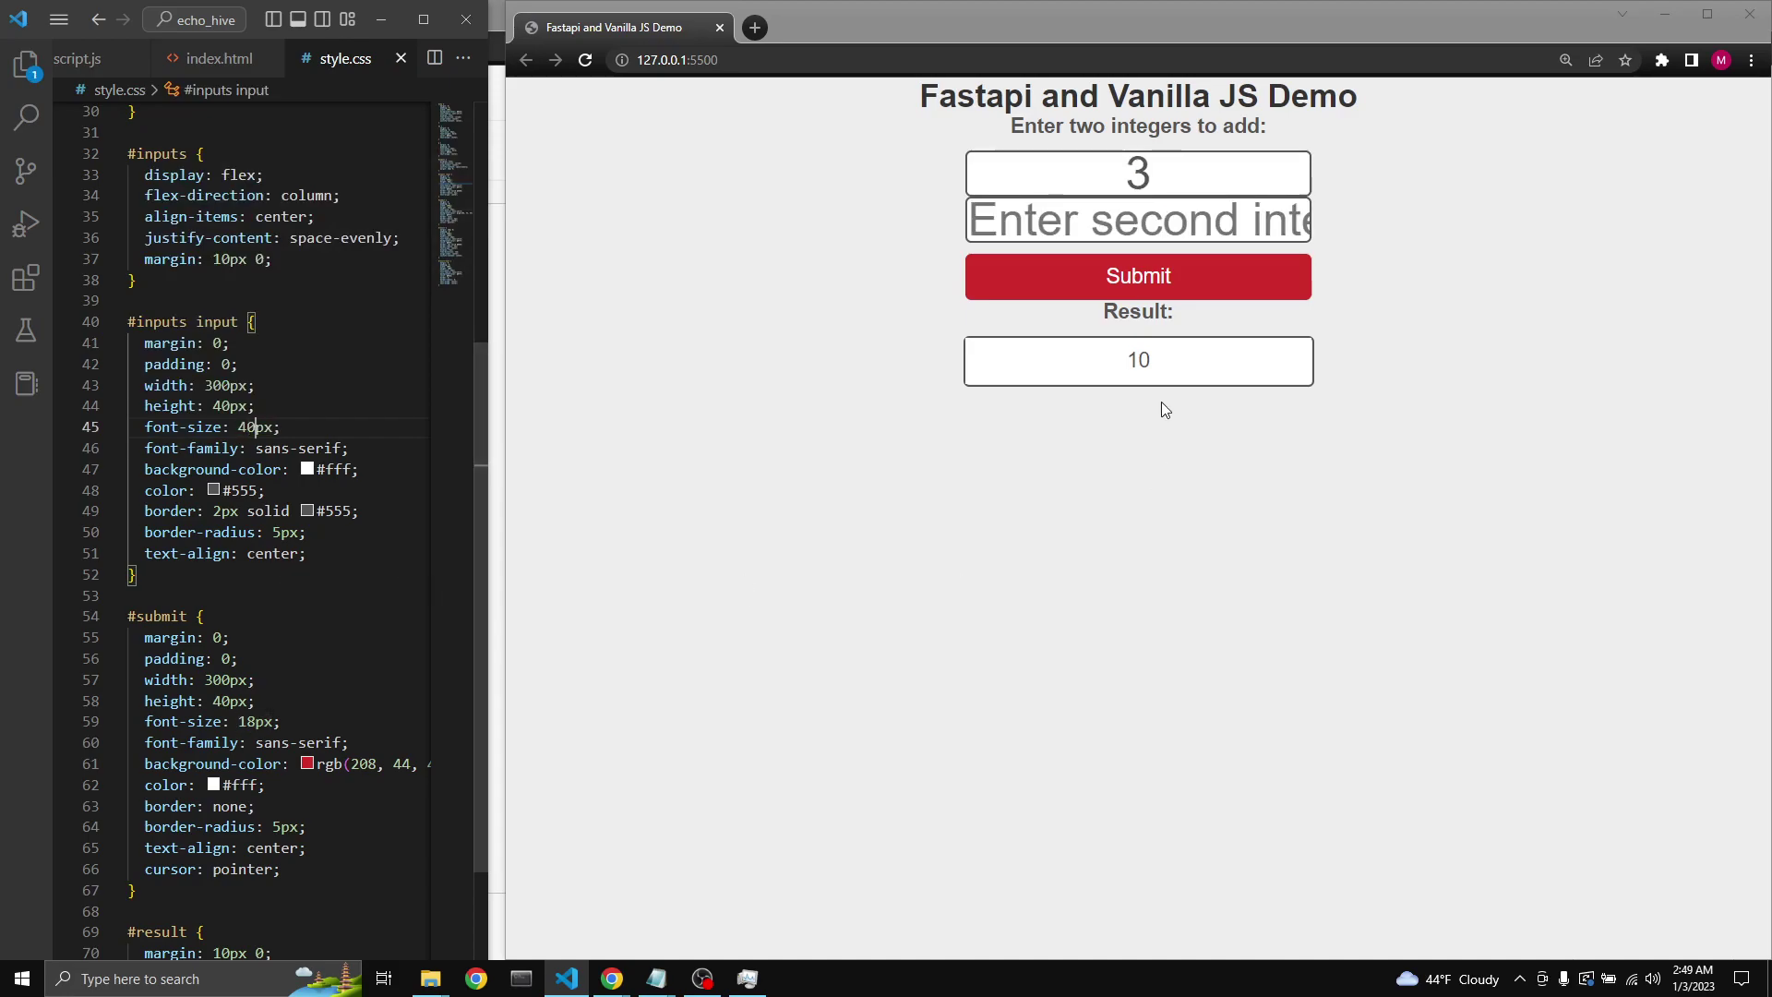
{"action": "left_click", "coordinate": [610, 979]}
{"action": "left_click", "coordinate": [532, 886]}
{"action": "left_click_drag", "start_coordinate": [174, 848], "coordinate": [87, 660]}
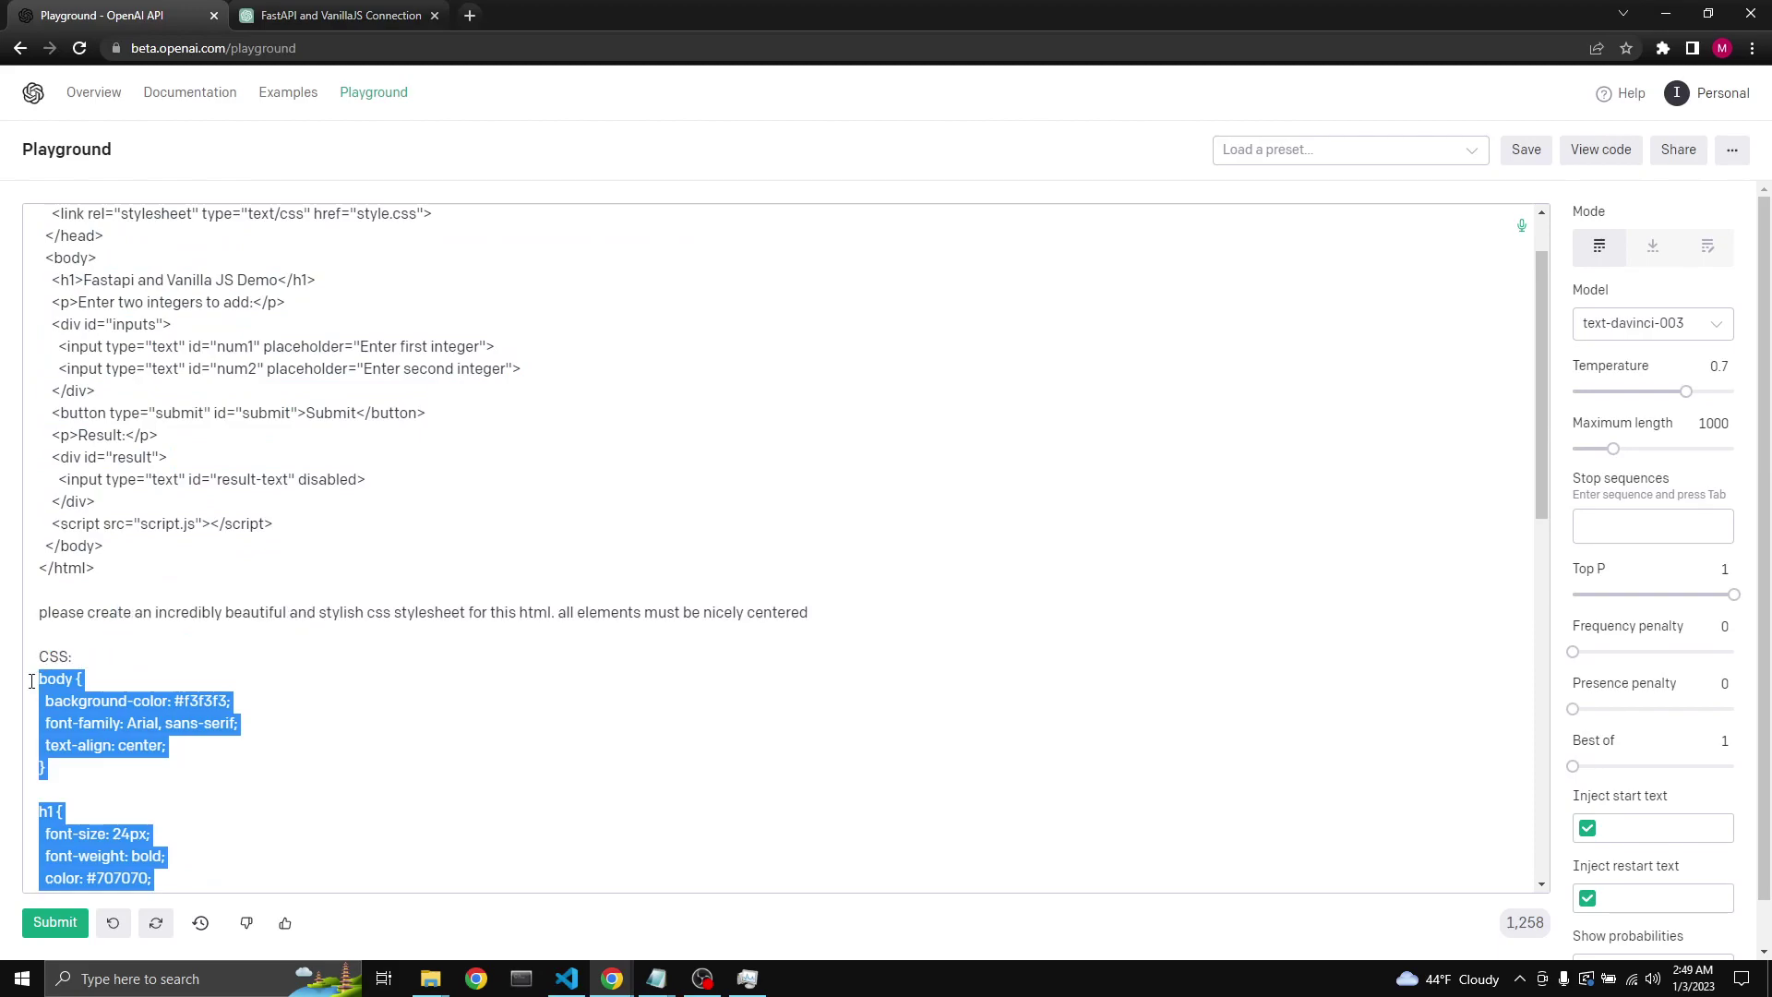
Step: Replace style.css with the Playground's generated grey stylesheet and save it
{"action": "key", "text": "ctrl+c"}
{"action": "left_click", "coordinate": [565, 979]}
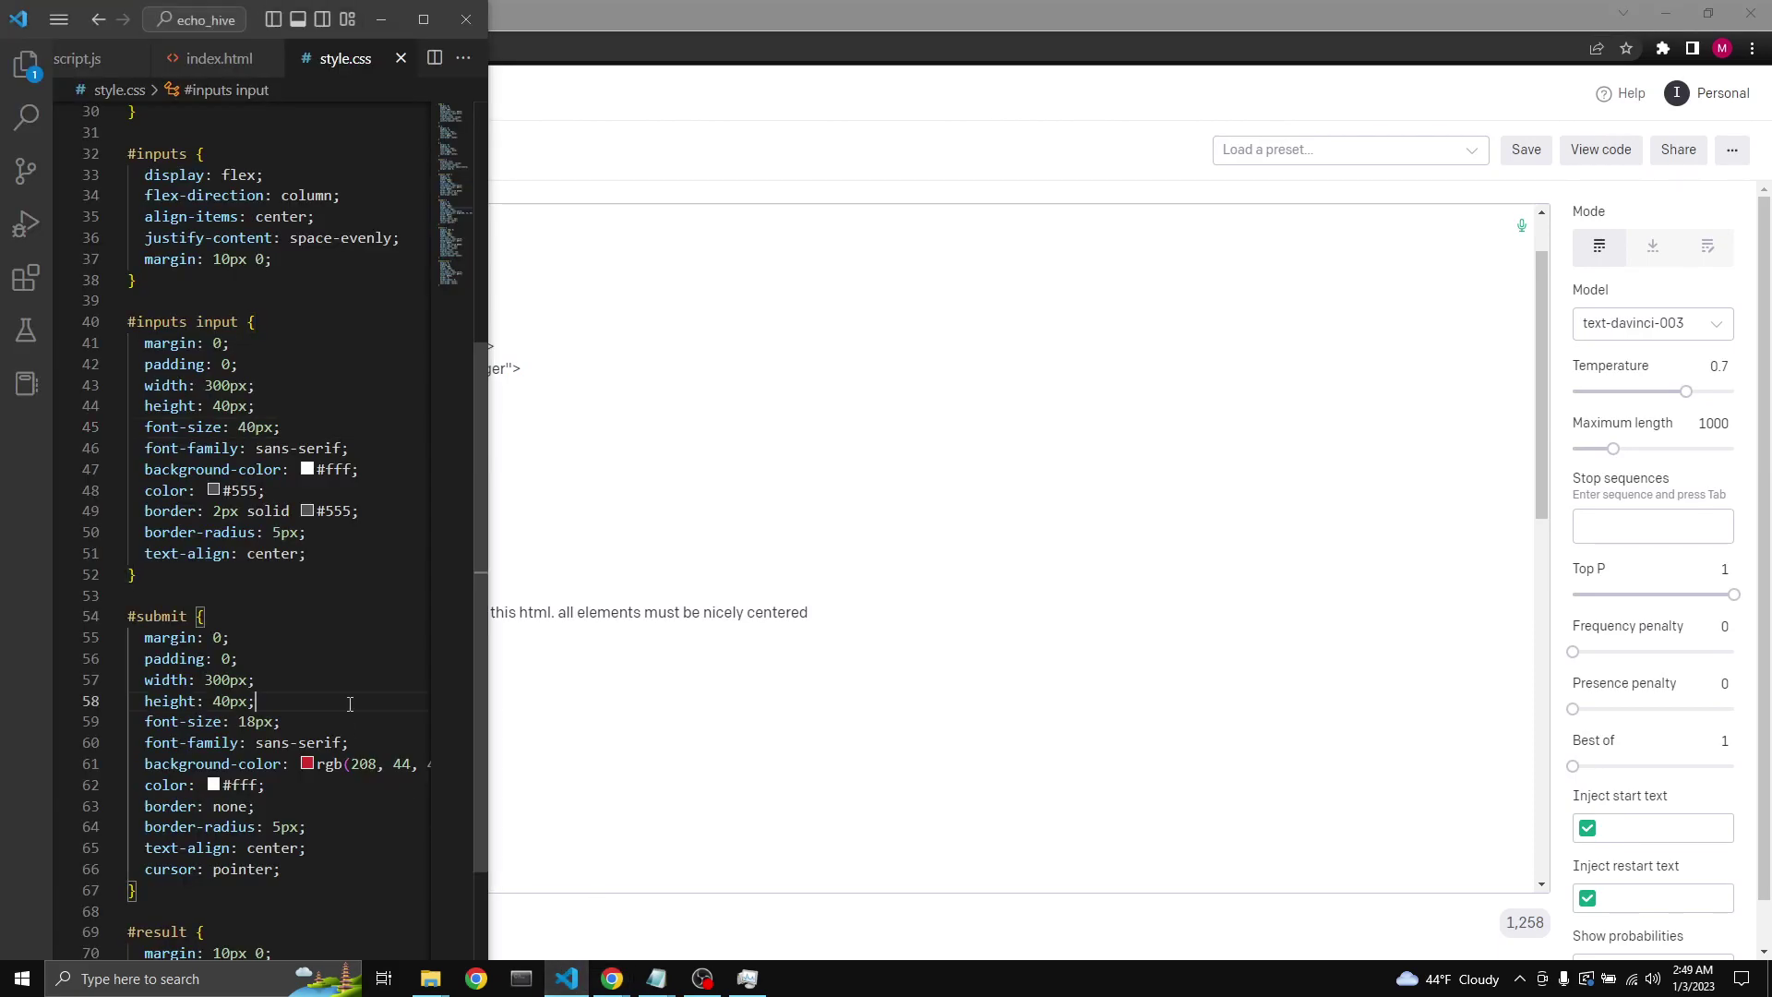
{"action": "key", "text": "ctrl+a"}
{"action": "key", "text": "ctrl+v"}
{"action": "key", "text": "ctrl+s"}
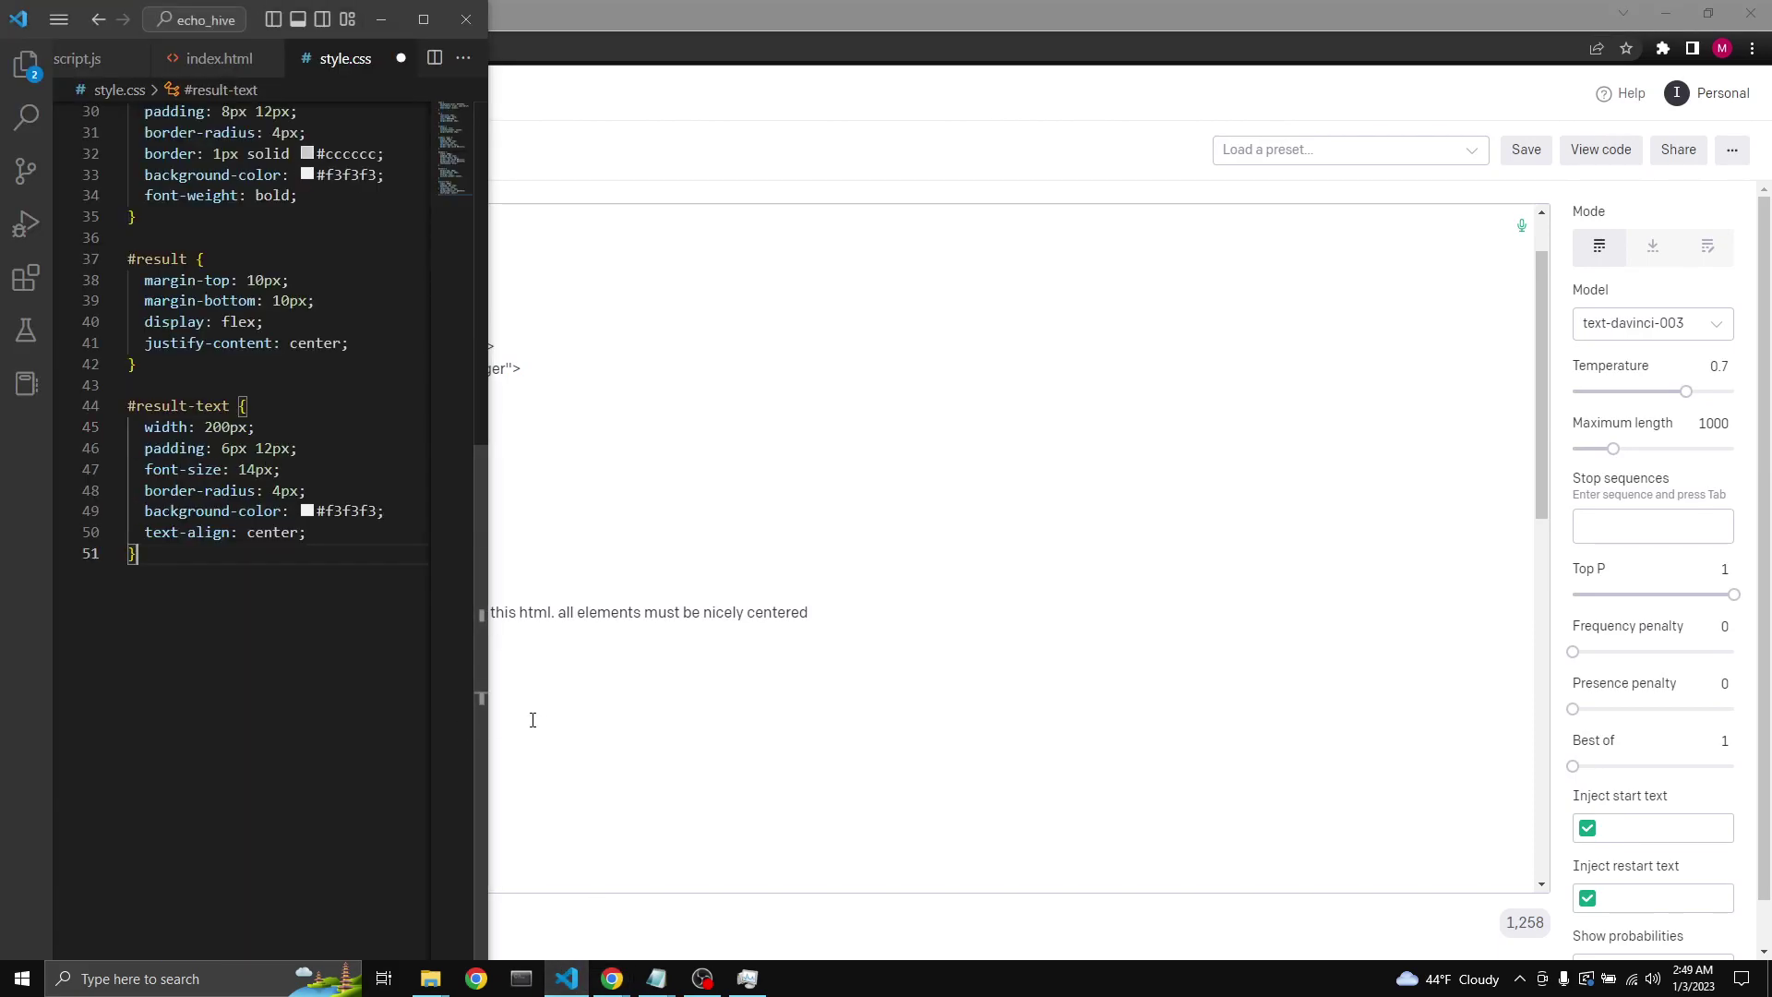
Step: View the restyled demo page, then discard the generated completion in the Playground
{"action": "left_click", "coordinate": [611, 978]}
{"action": "left_click", "coordinate": [665, 929]}
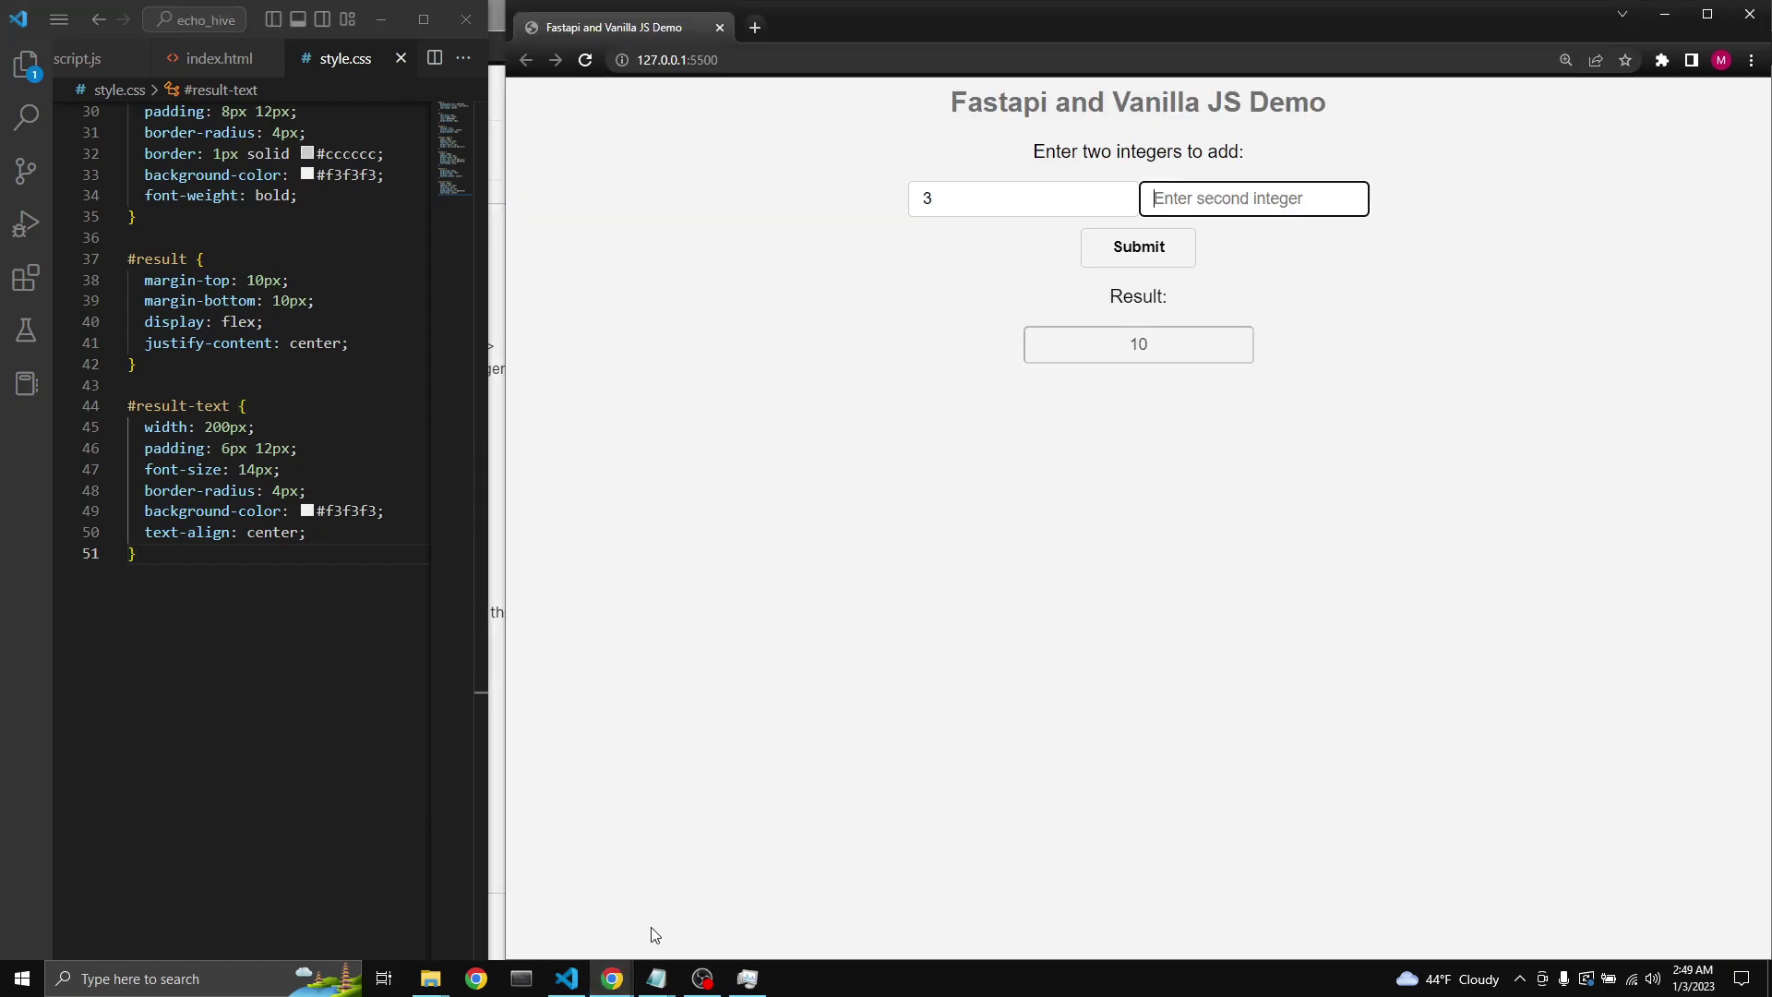
{"action": "left_click", "coordinate": [611, 979]}
{"action": "left_click", "coordinate": [540, 921]}
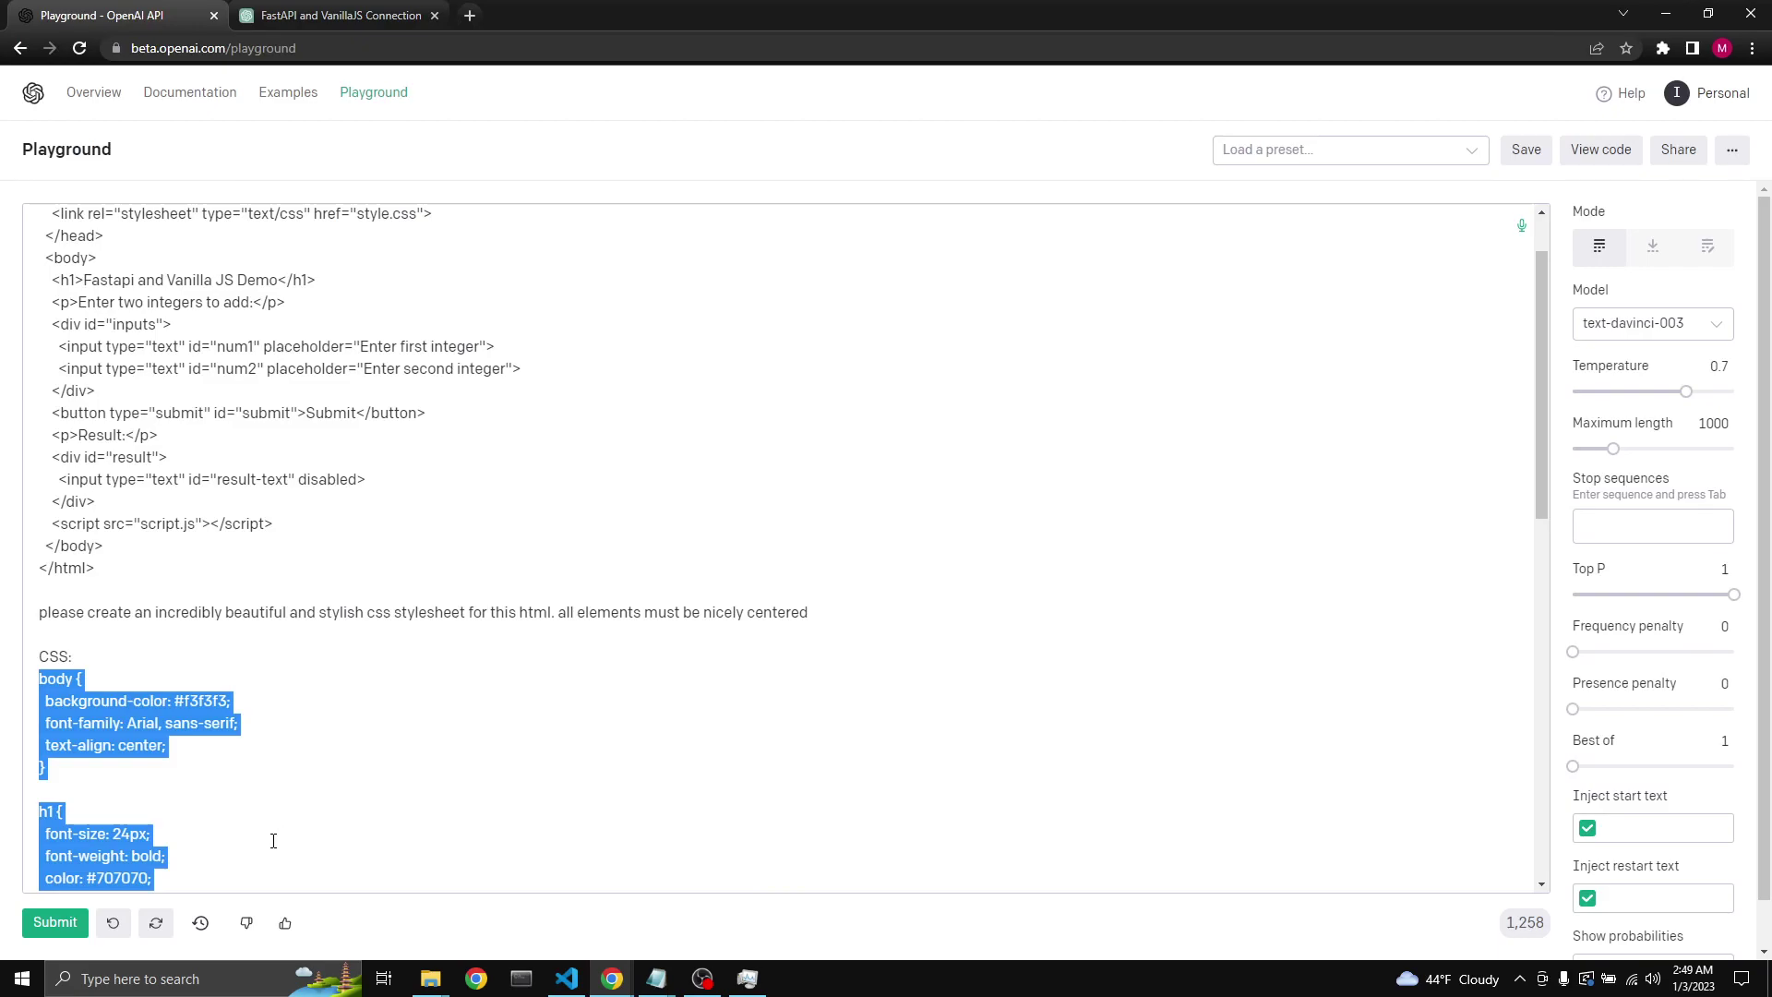
{"action": "left_click", "coordinate": [159, 924]}
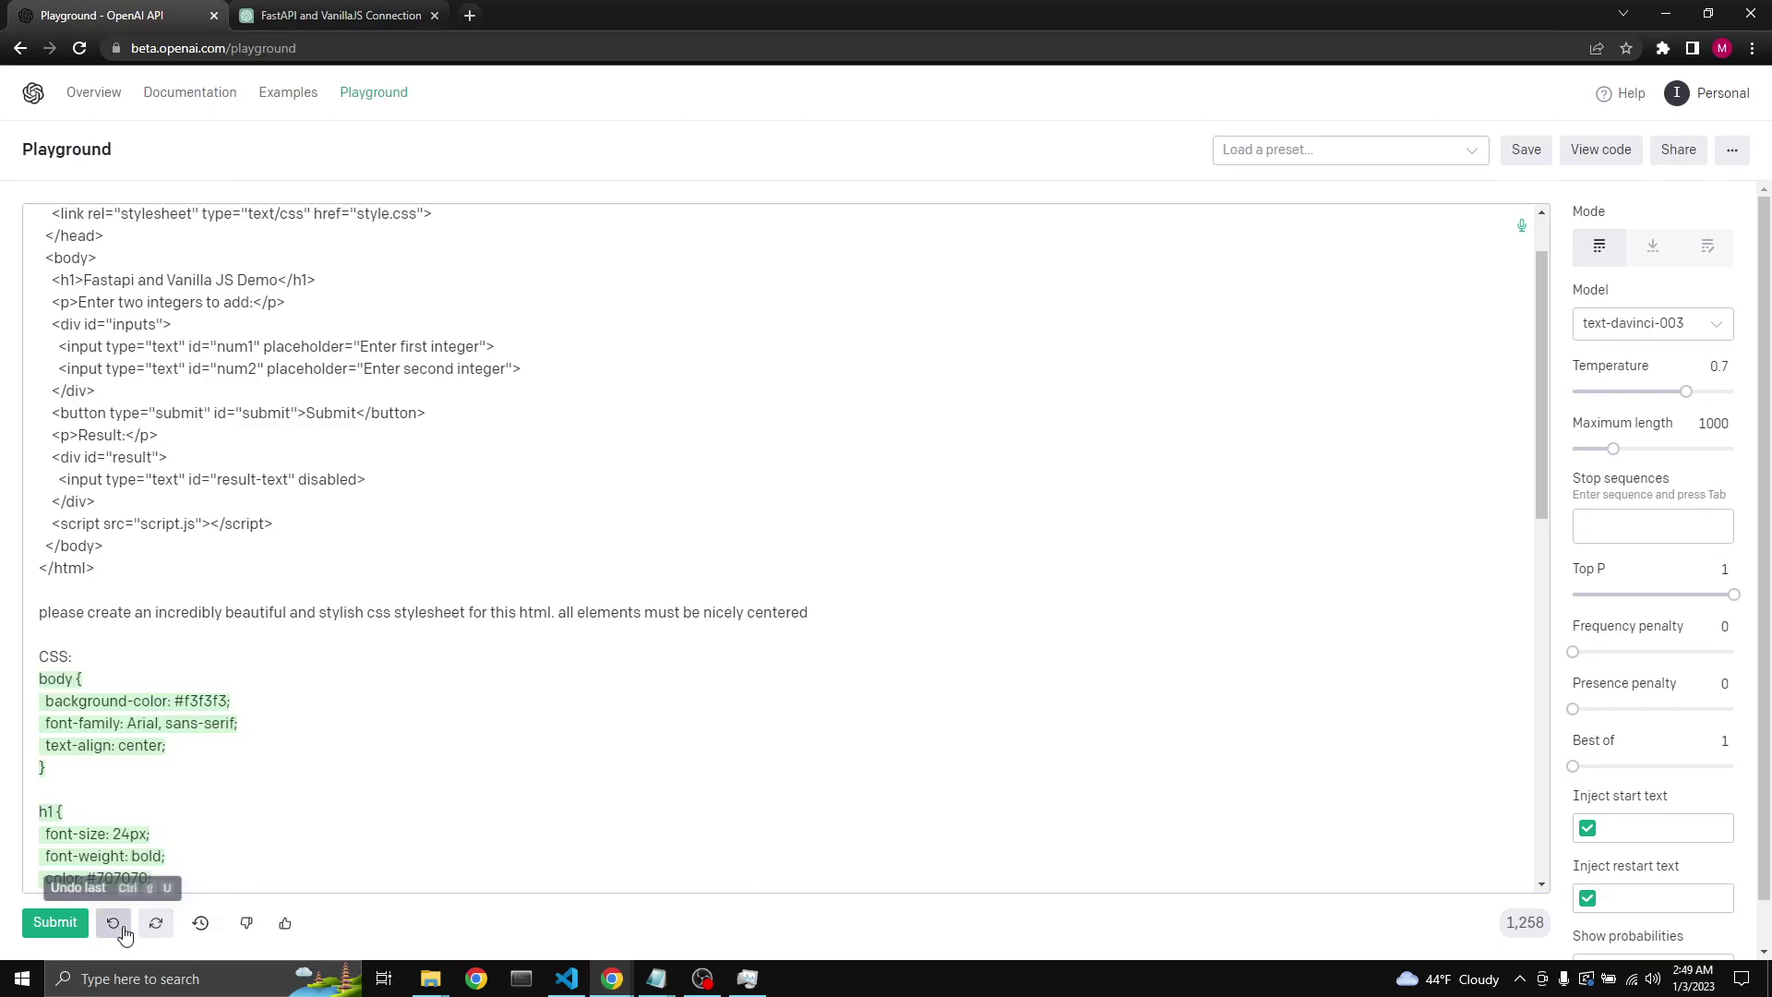
Step: Extend the prompt with pastel blue button, pastel green inputs, dark grey background and regenerate the CSS
{"action": "left_click", "coordinate": [832, 713]}
{"action": "type", "text": "."}
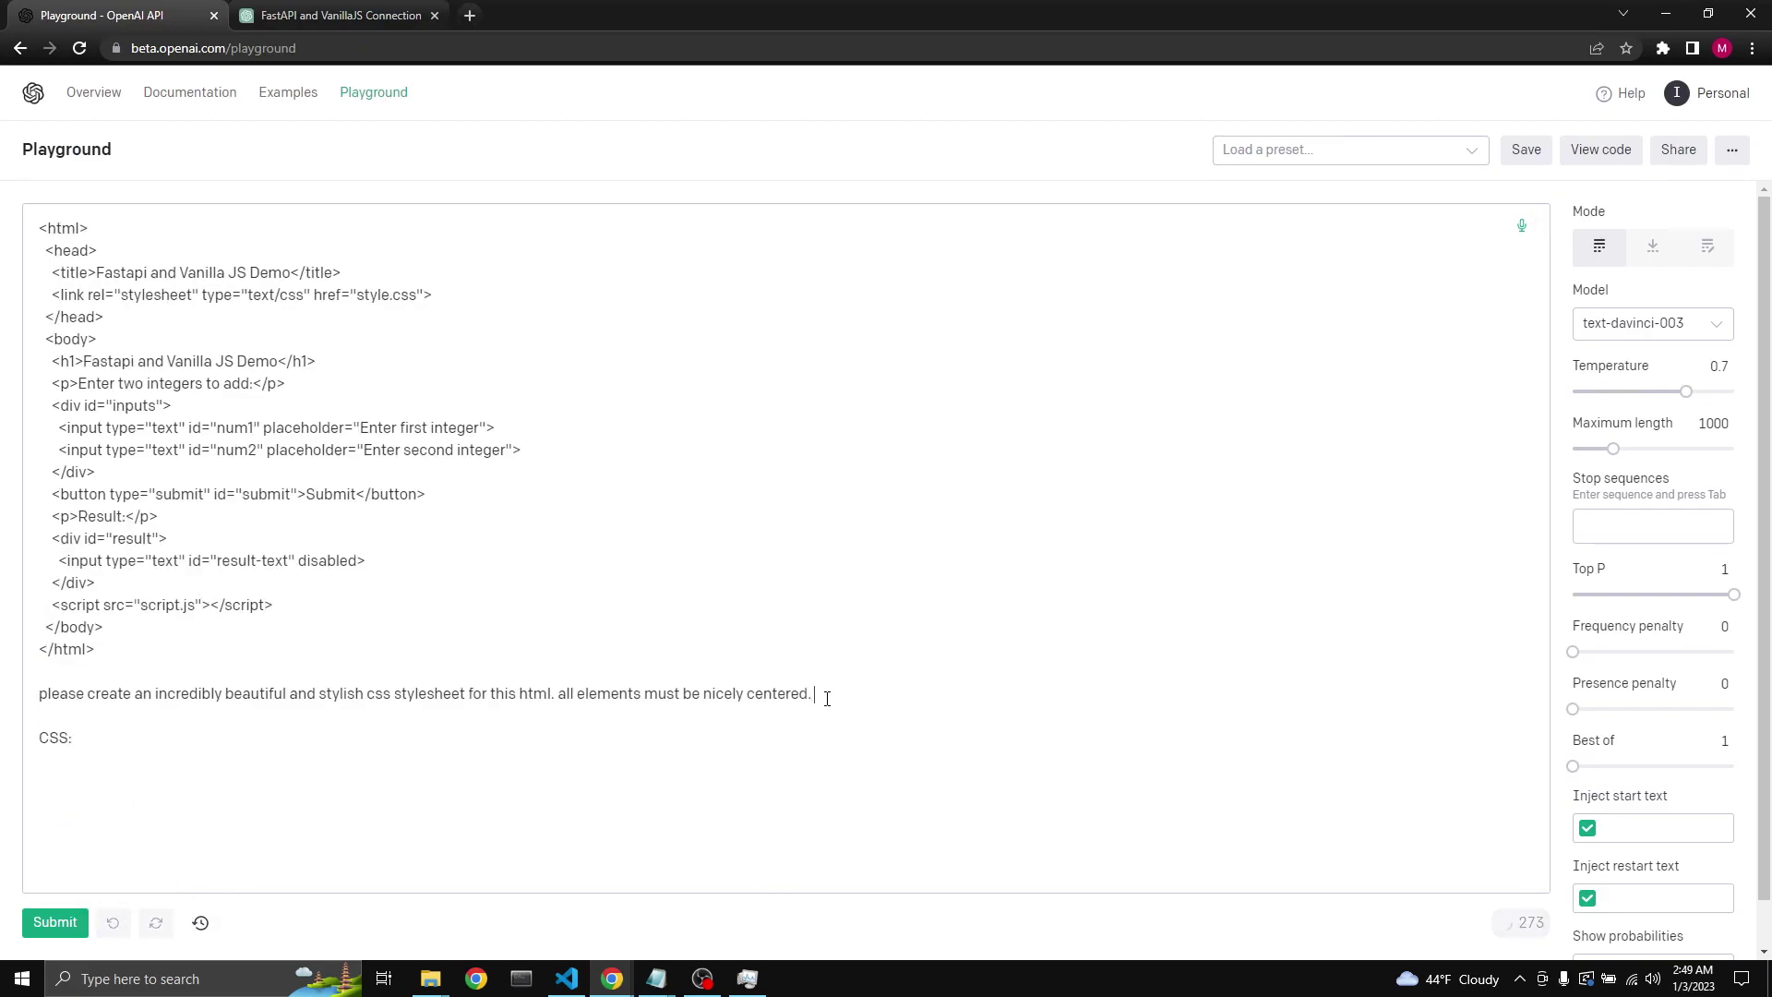
{"action": "type", "text": " make button pastel blue,"}
{"action": "type", "text": " in"}
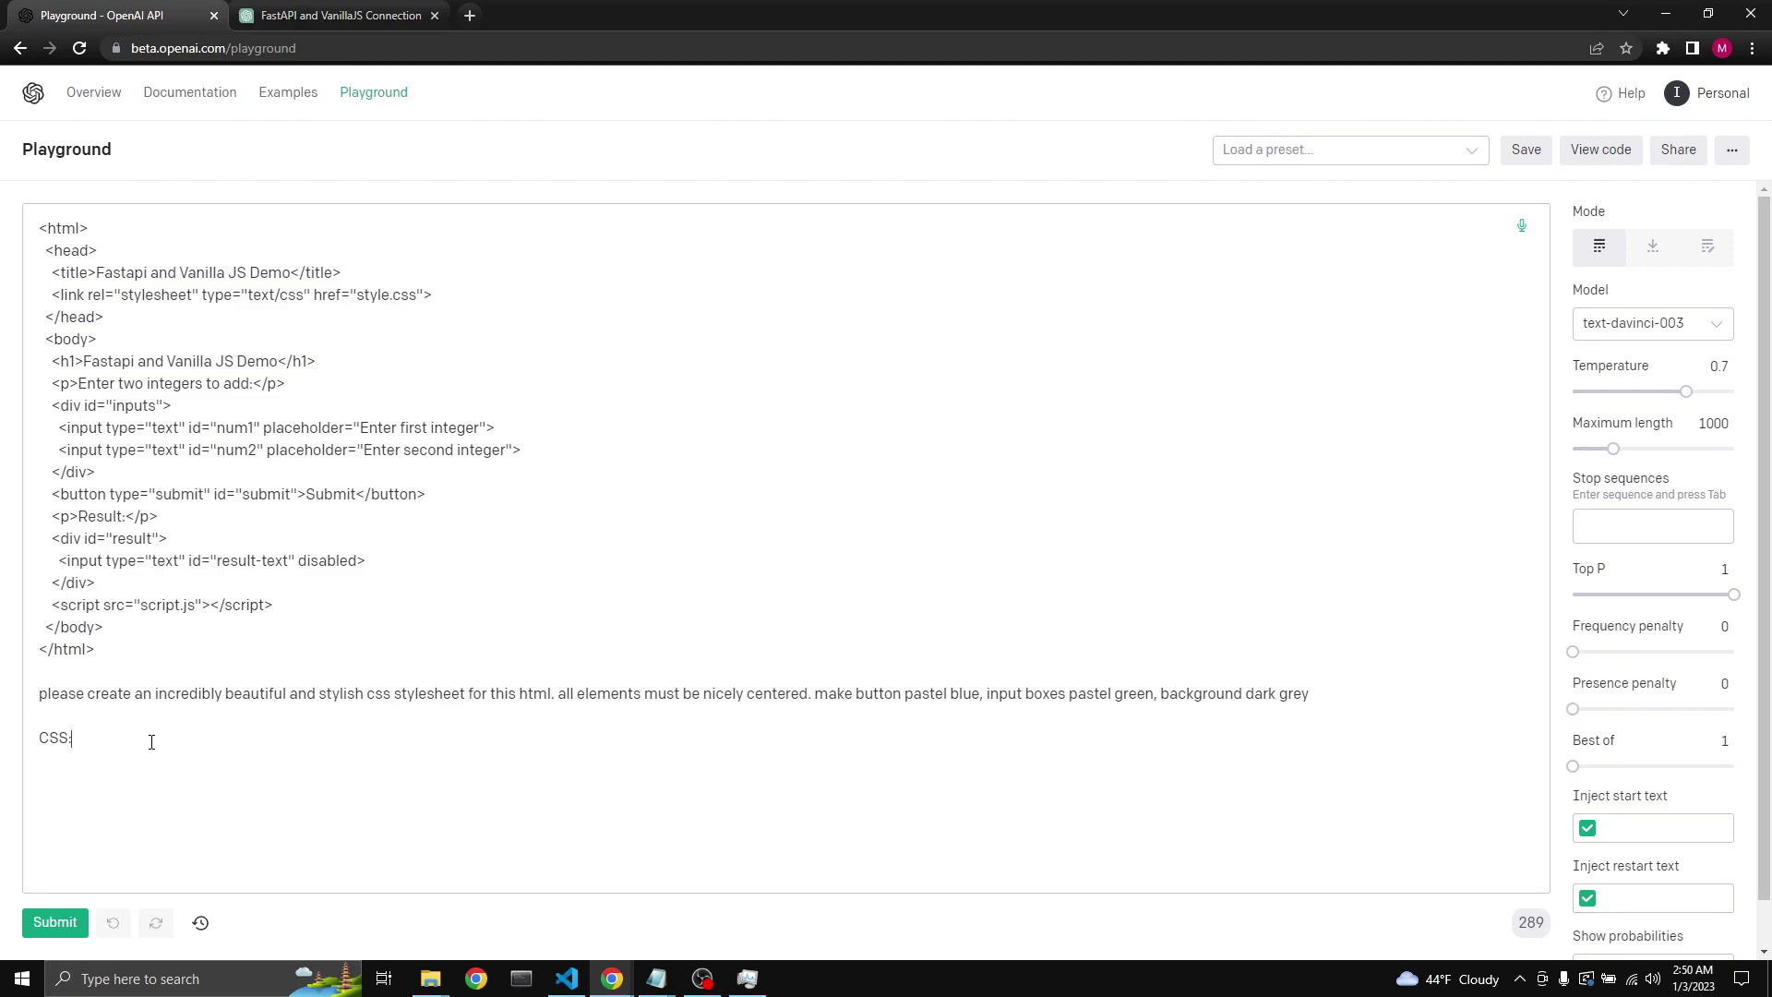
{"action": "type", "text": ":"}
{"action": "key", "text": "Return"}
{"action": "left_click", "coordinate": [38, 922]}
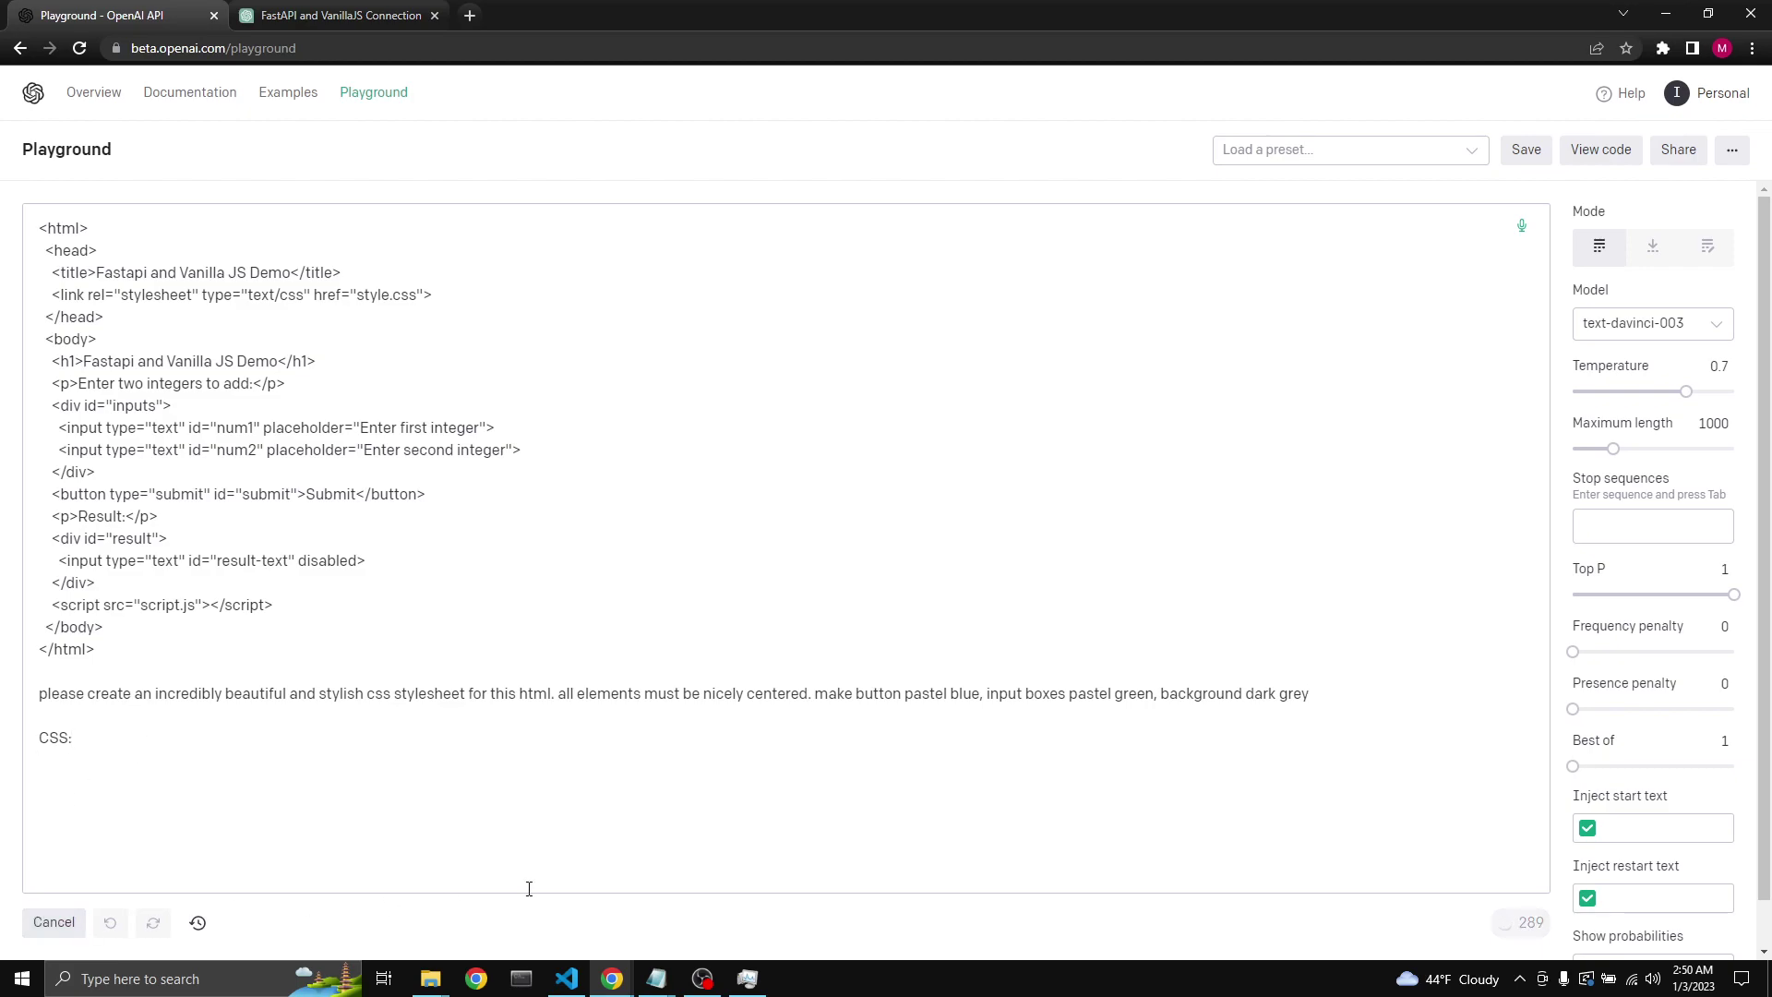
Step: Compare style.css and index.html in the editor against the demo page in Chrome
{"action": "left_click", "coordinate": [565, 979]}
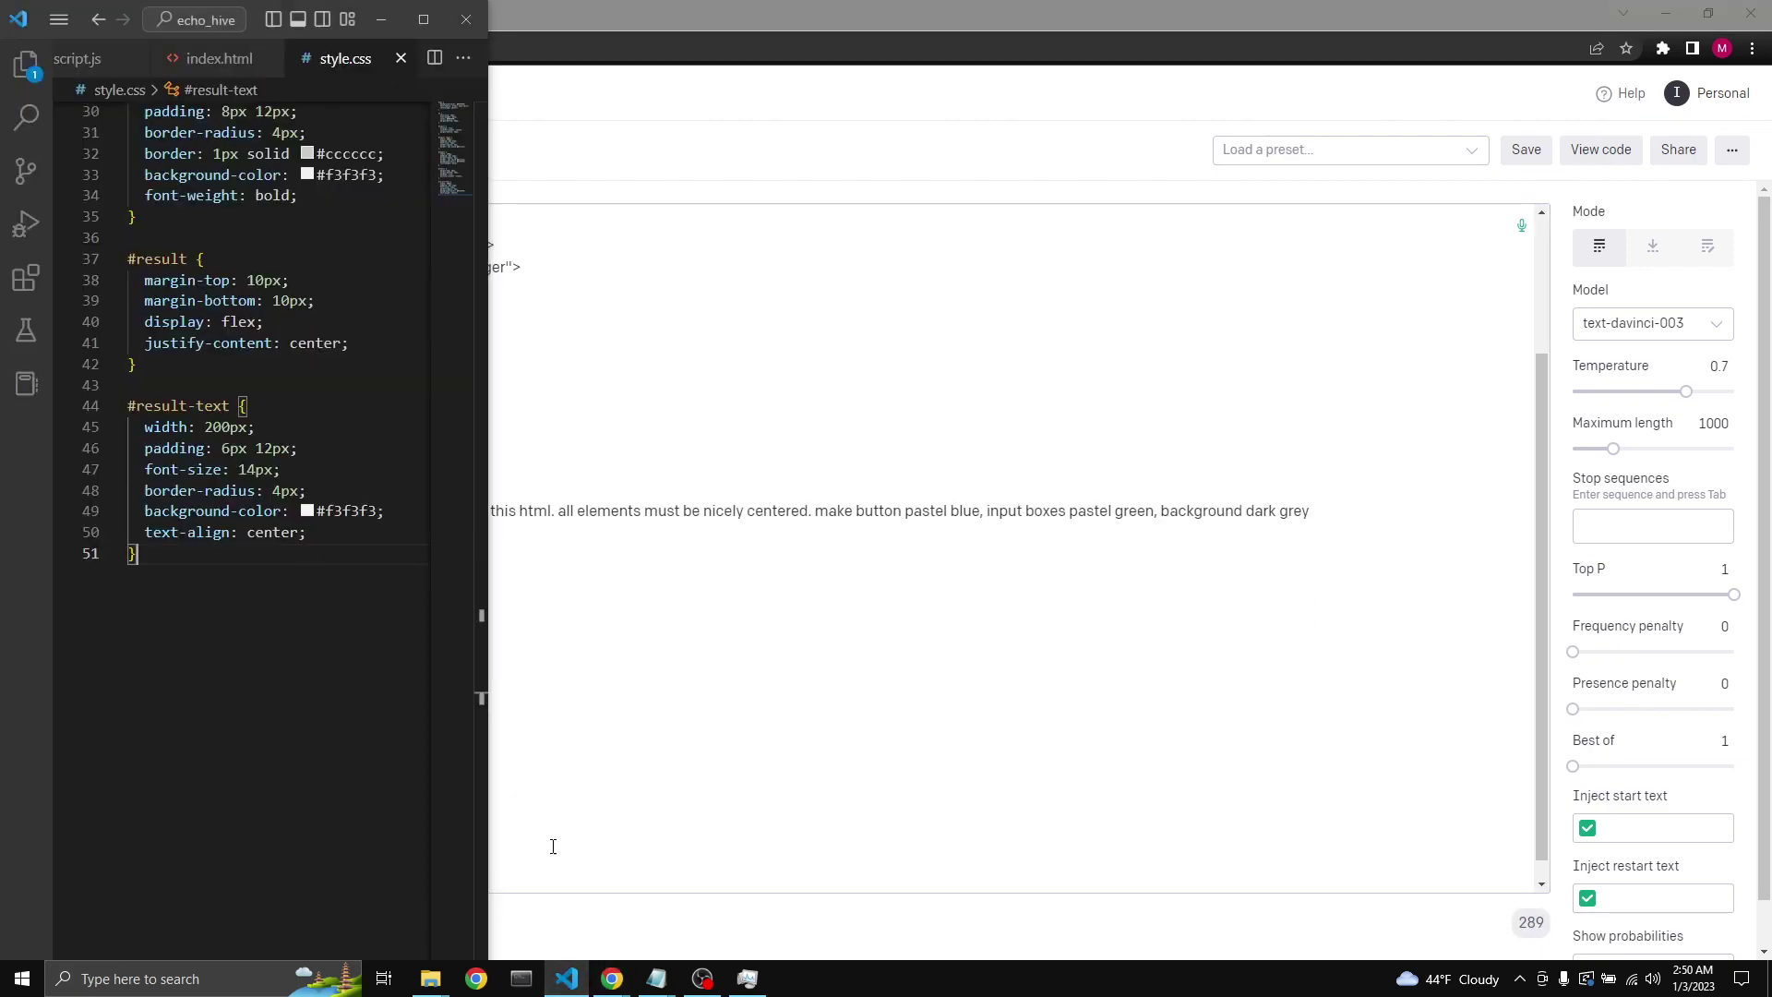
{"action": "left_click", "coordinate": [613, 980]}
{"action": "scroll", "coordinate": [378, 731], "scroll_direction": "up", "scroll_amount": 5}
{"action": "scroll", "coordinate": [308, 672], "scroll_direction": "up", "scroll_amount": 3}
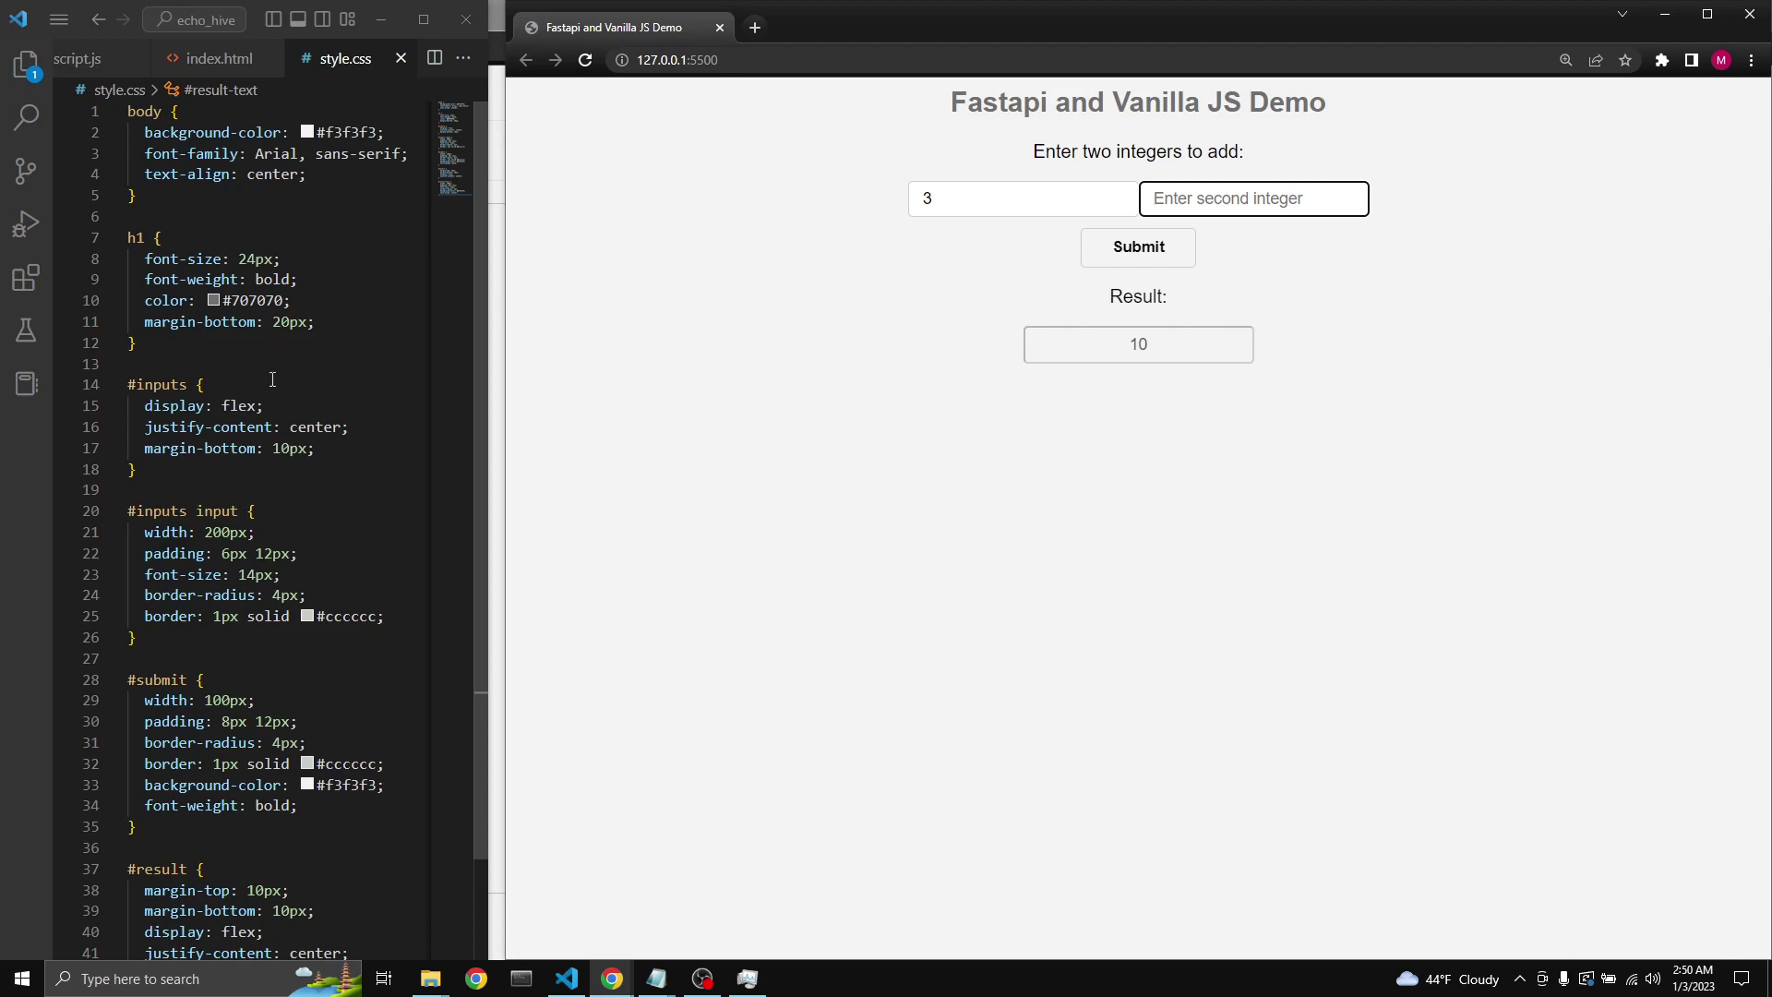
{"action": "scroll", "coordinate": [271, 380], "scroll_direction": "down", "scroll_amount": 3}
{"action": "scroll", "coordinate": [271, 380], "scroll_direction": "down", "scroll_amount": 3}
{"action": "scroll", "coordinate": [271, 379], "scroll_direction": "up", "scroll_amount": 6}
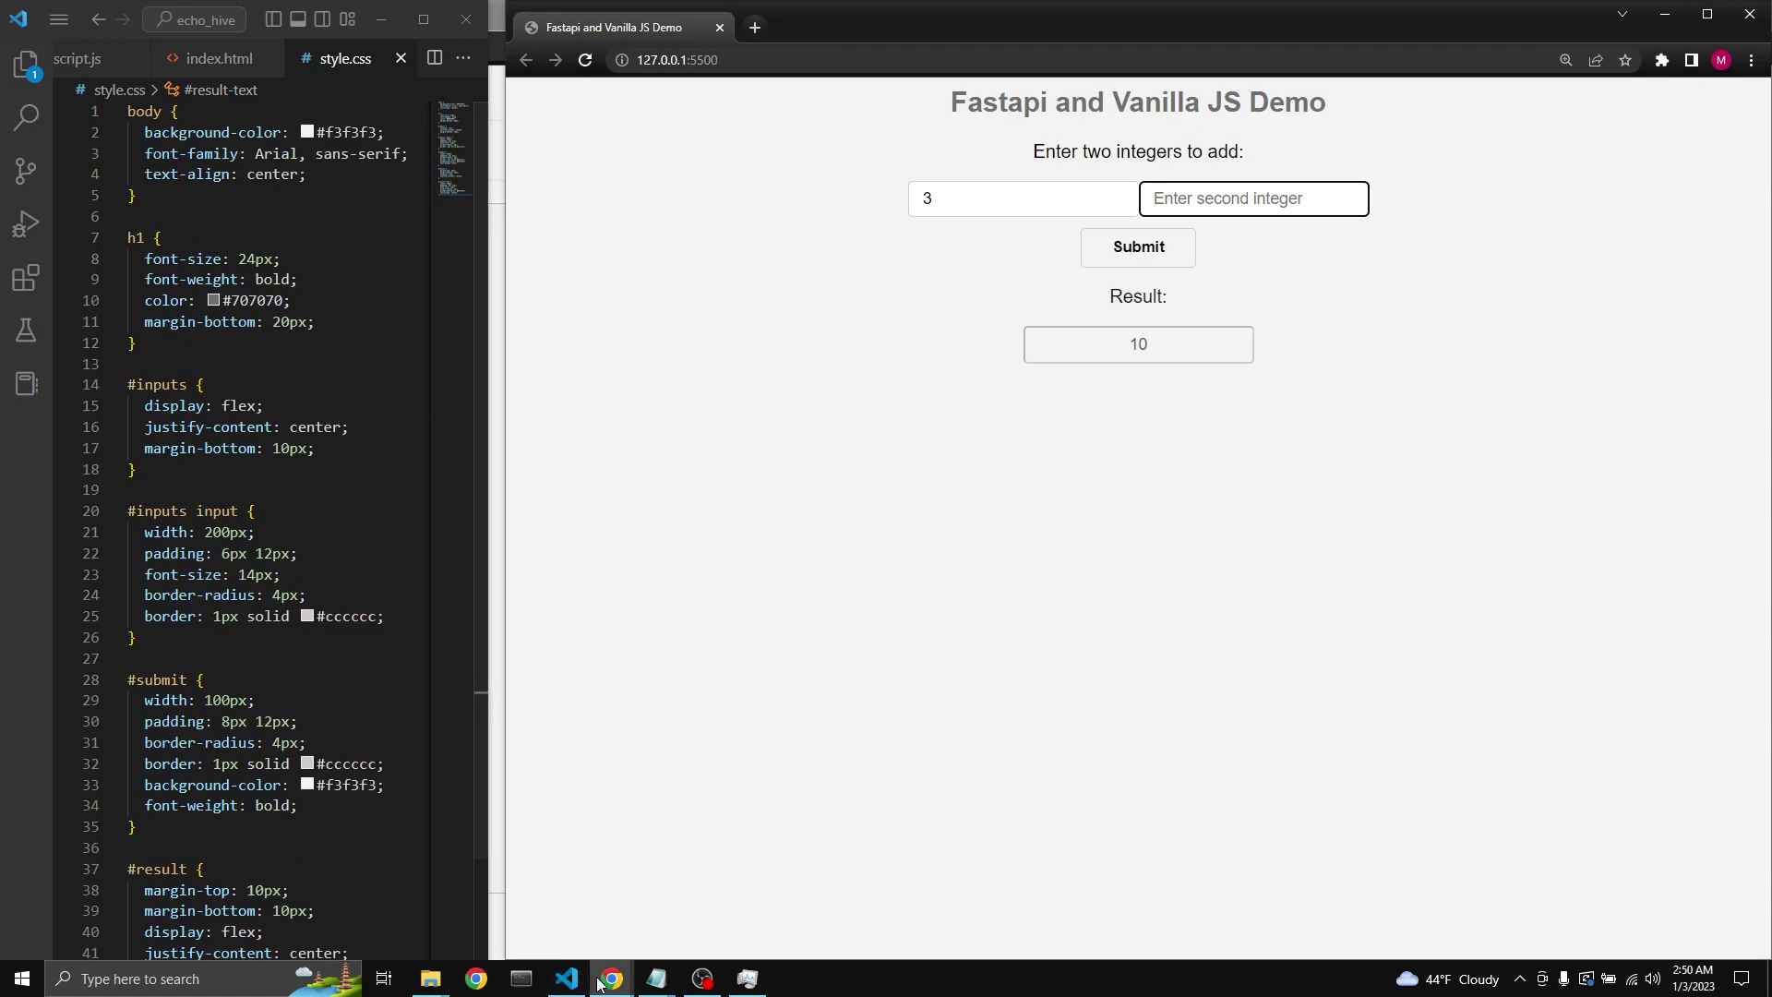
{"action": "mouse_move", "coordinate": [611, 978]}
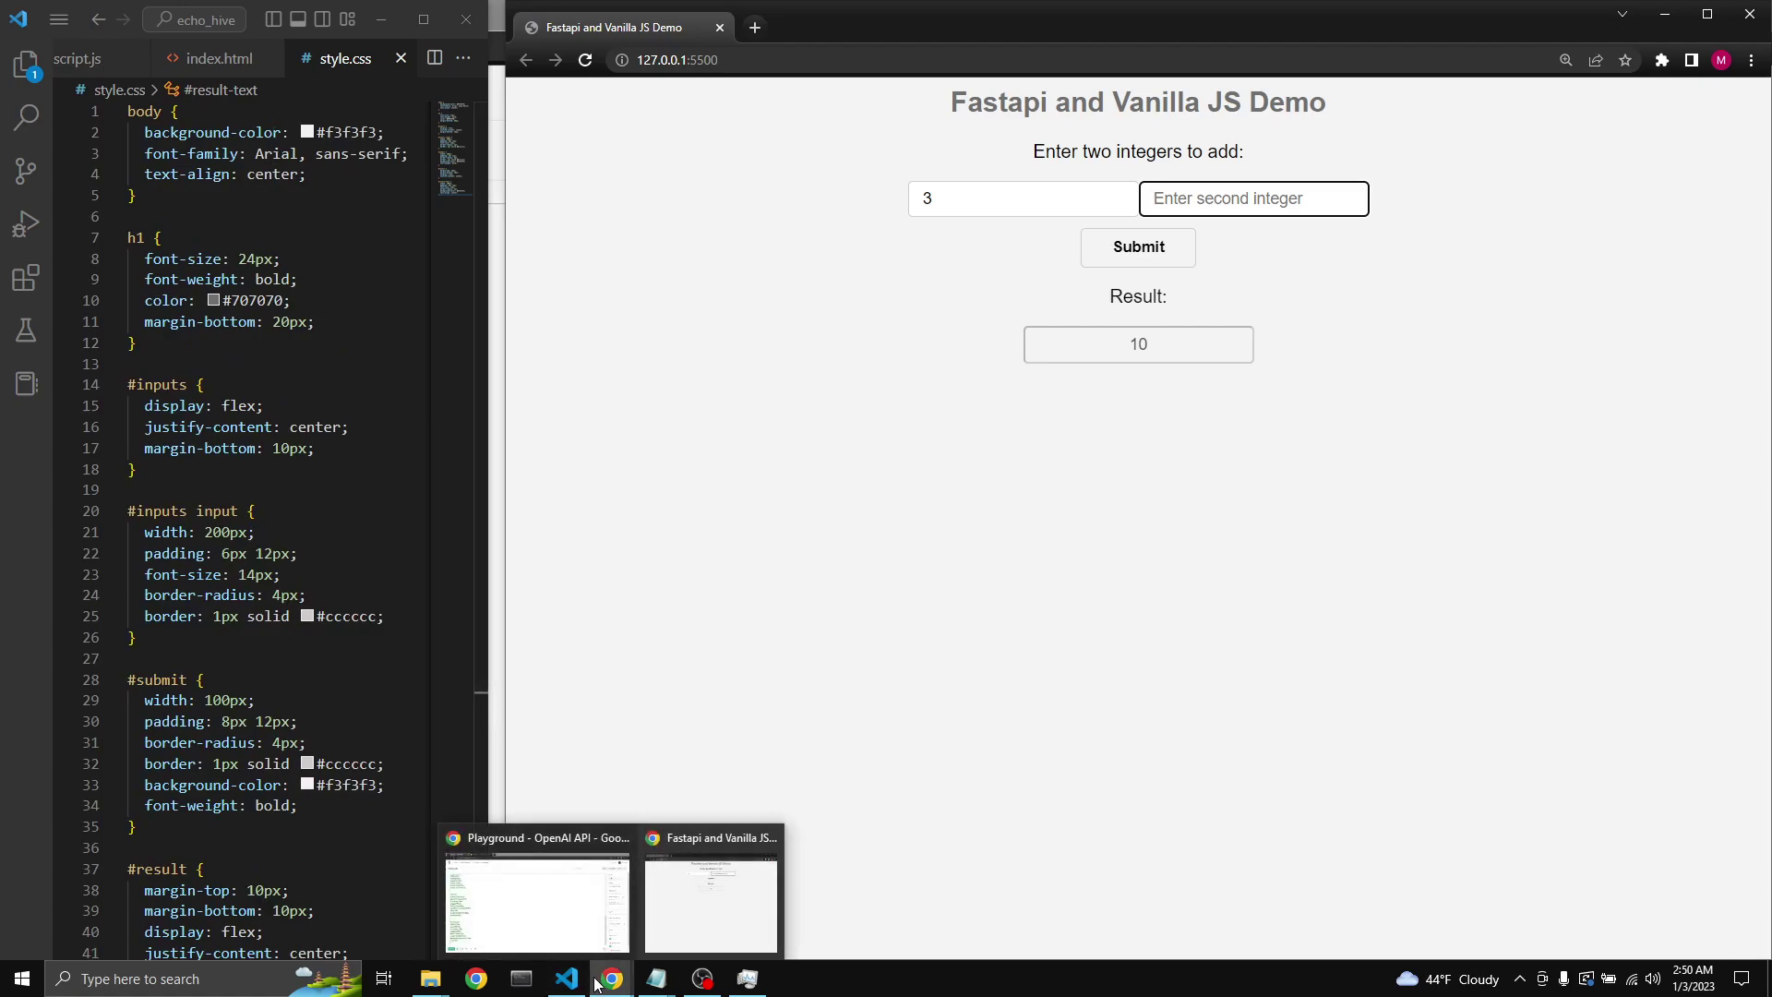
{"action": "left_click", "coordinate": [565, 978]}
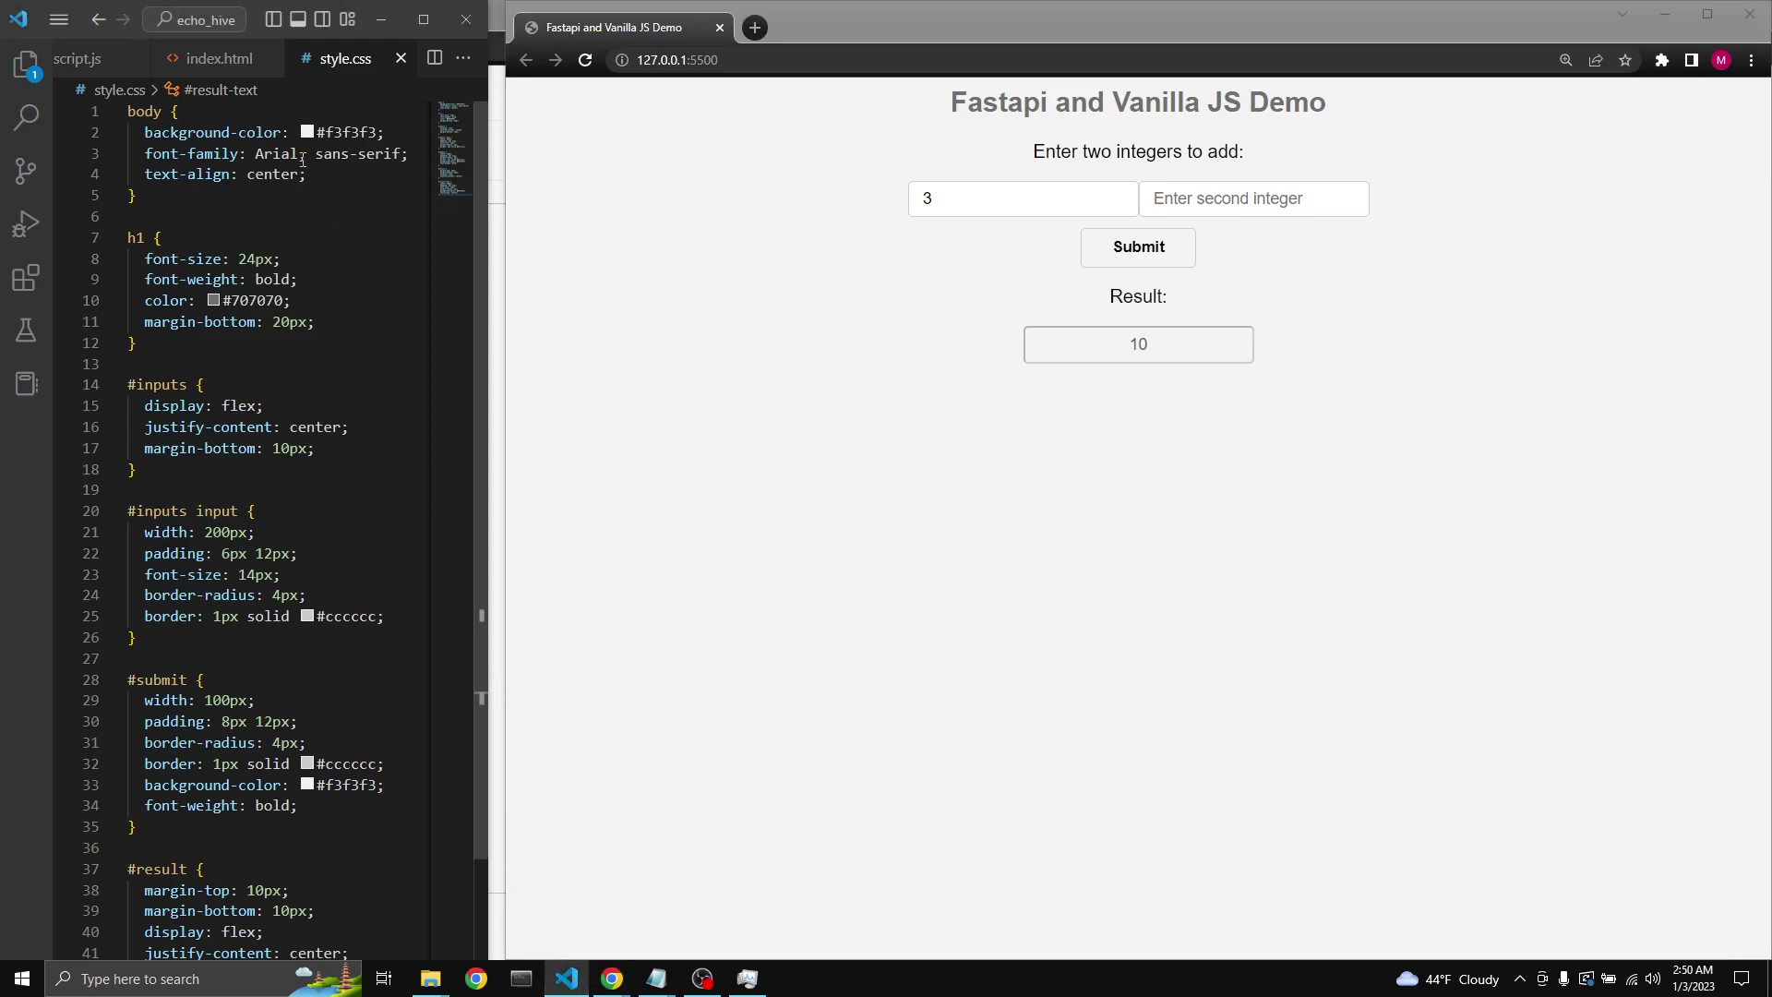
{"action": "left_click", "coordinate": [219, 58]}
{"action": "left_click", "coordinate": [278, 721]}
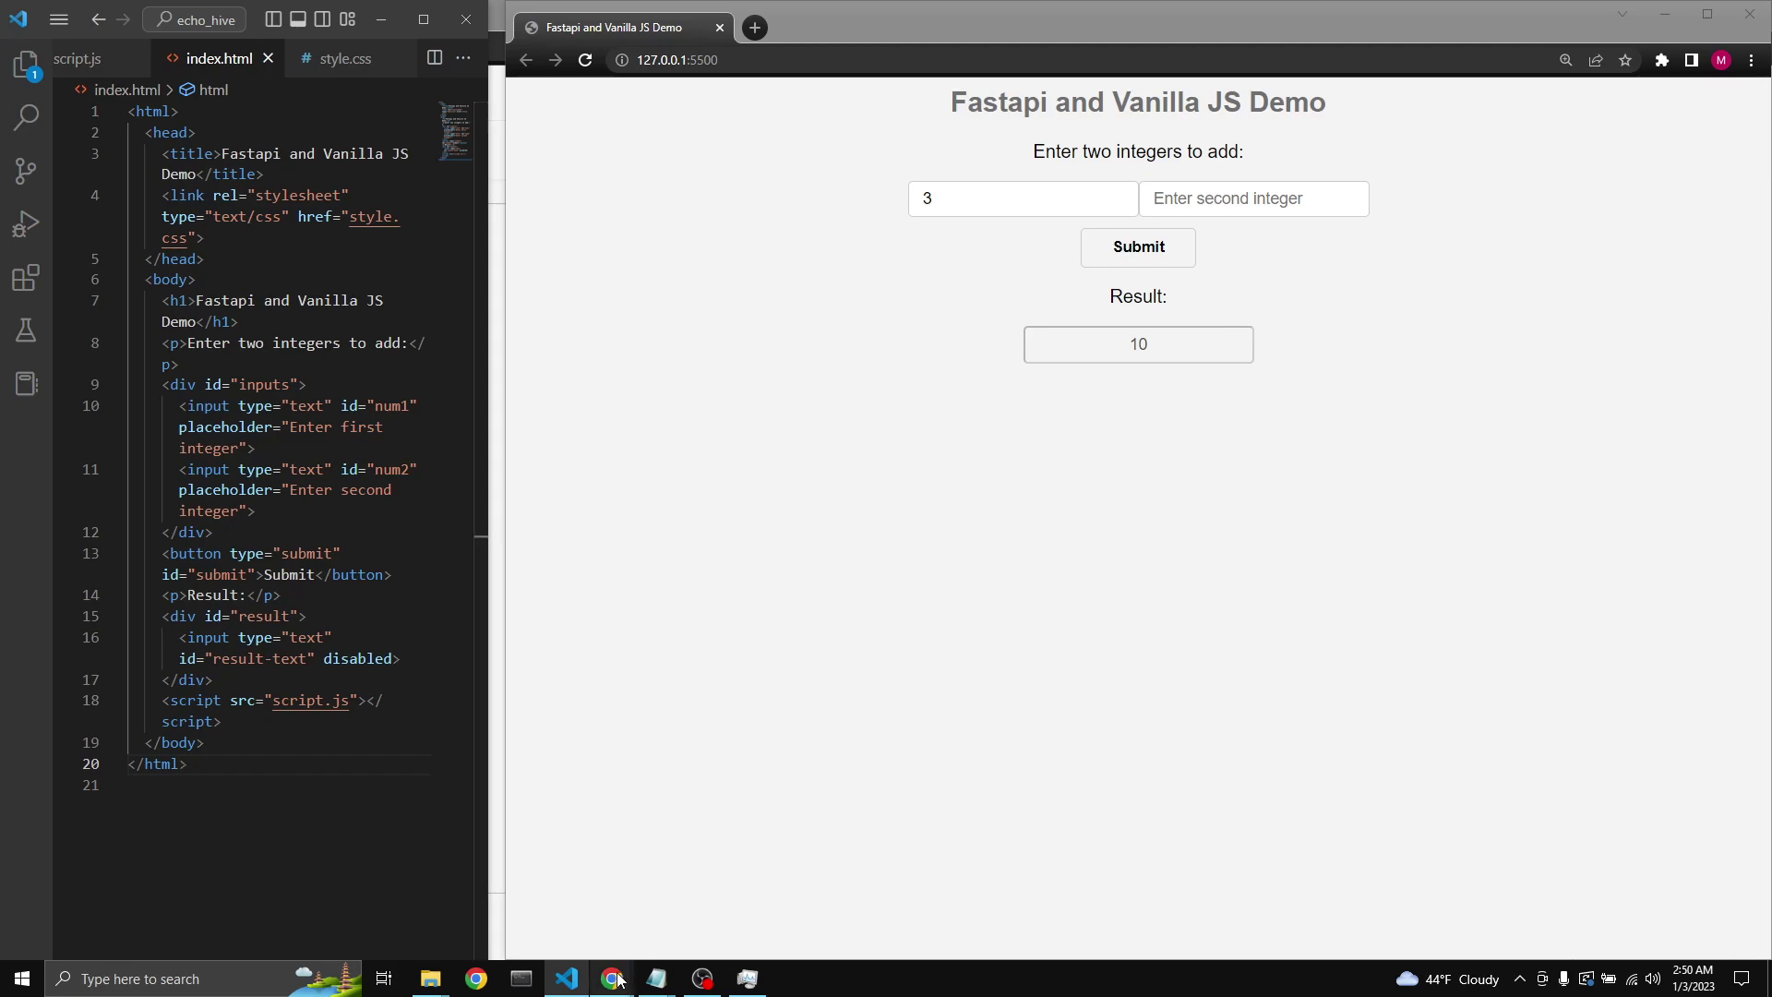
{"action": "left_click", "coordinate": [345, 59]}
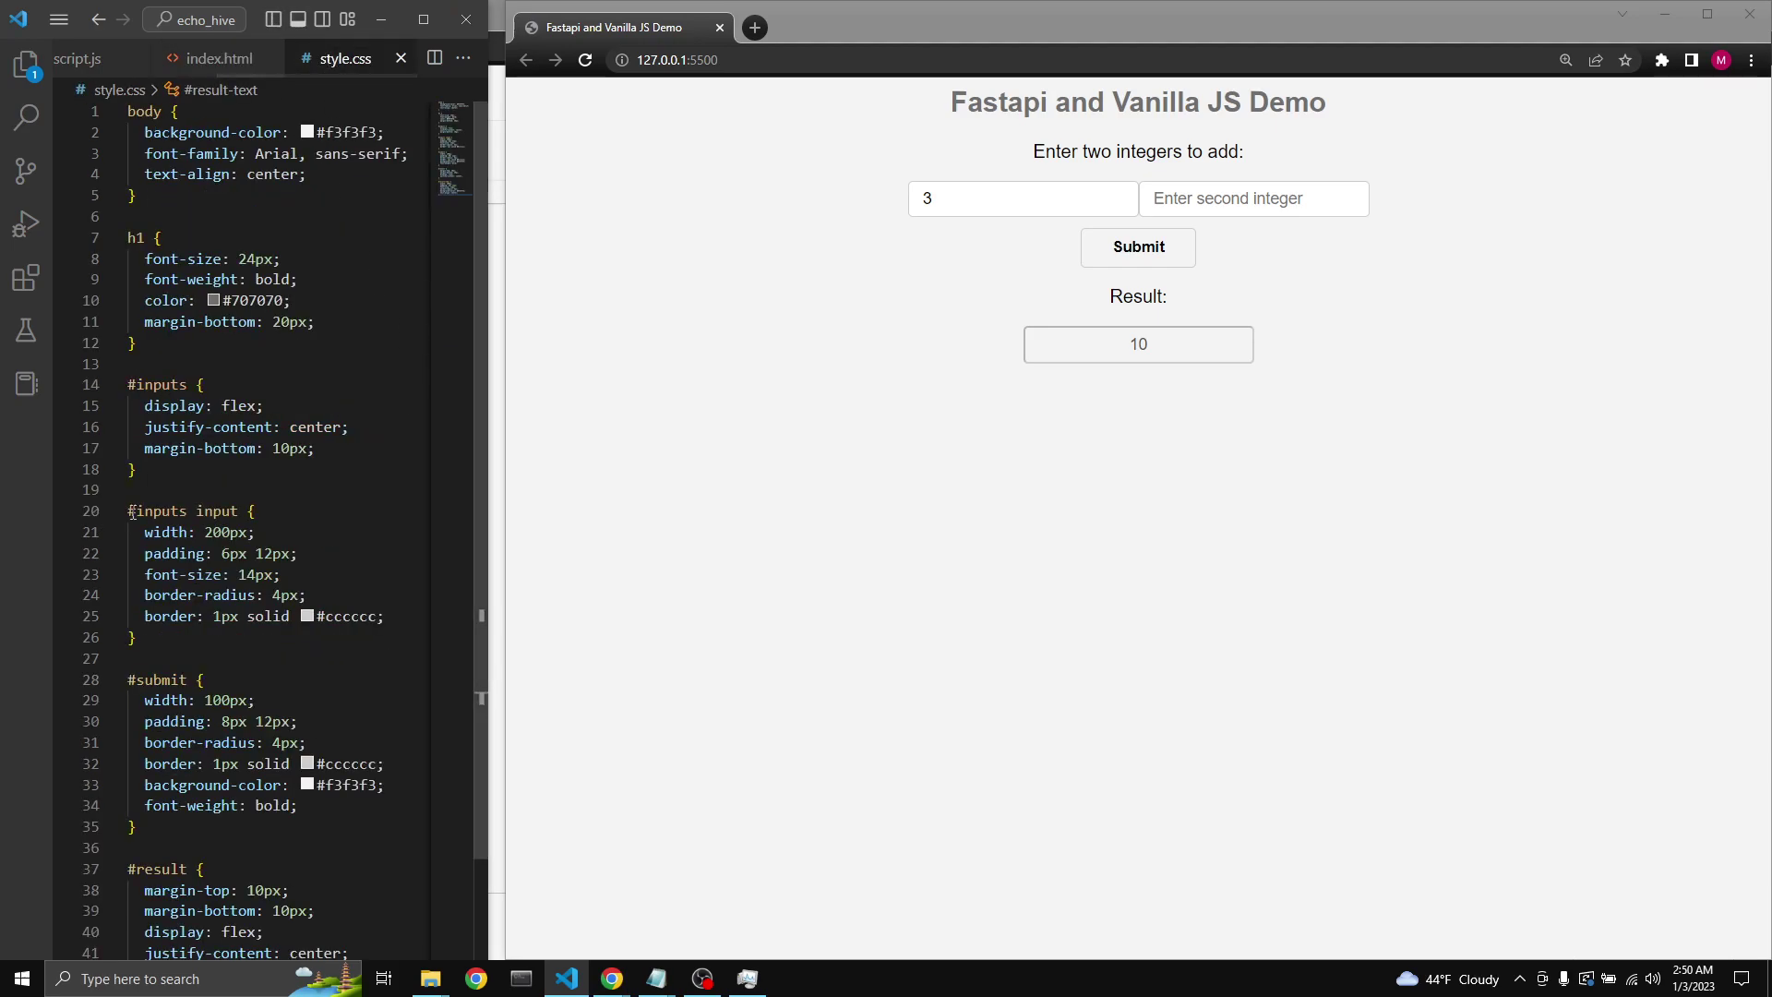
Step: Paste the Playground's dark grey stylesheet over style.css and view the restyled demo page
{"action": "left_click", "coordinate": [611, 979]}
{"action": "left_click", "coordinate": [526, 887]}
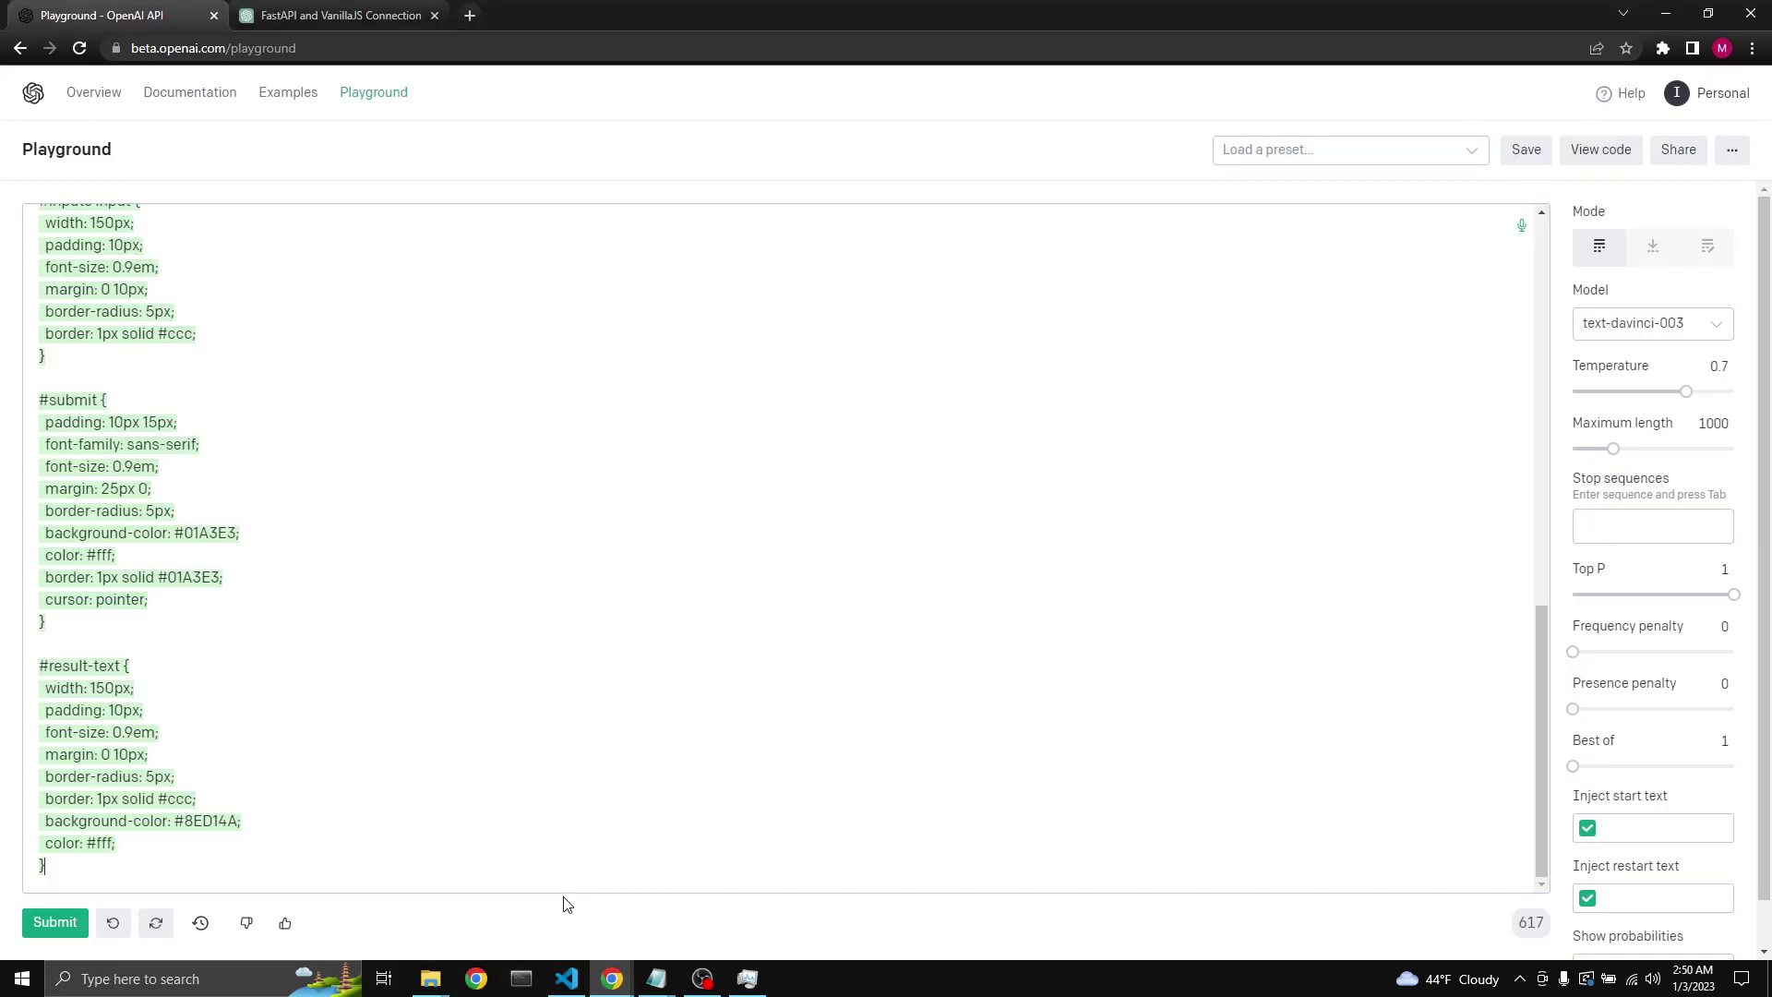
{"action": "left_click_drag", "start_coordinate": [119, 872], "coordinate": [14, 804]}
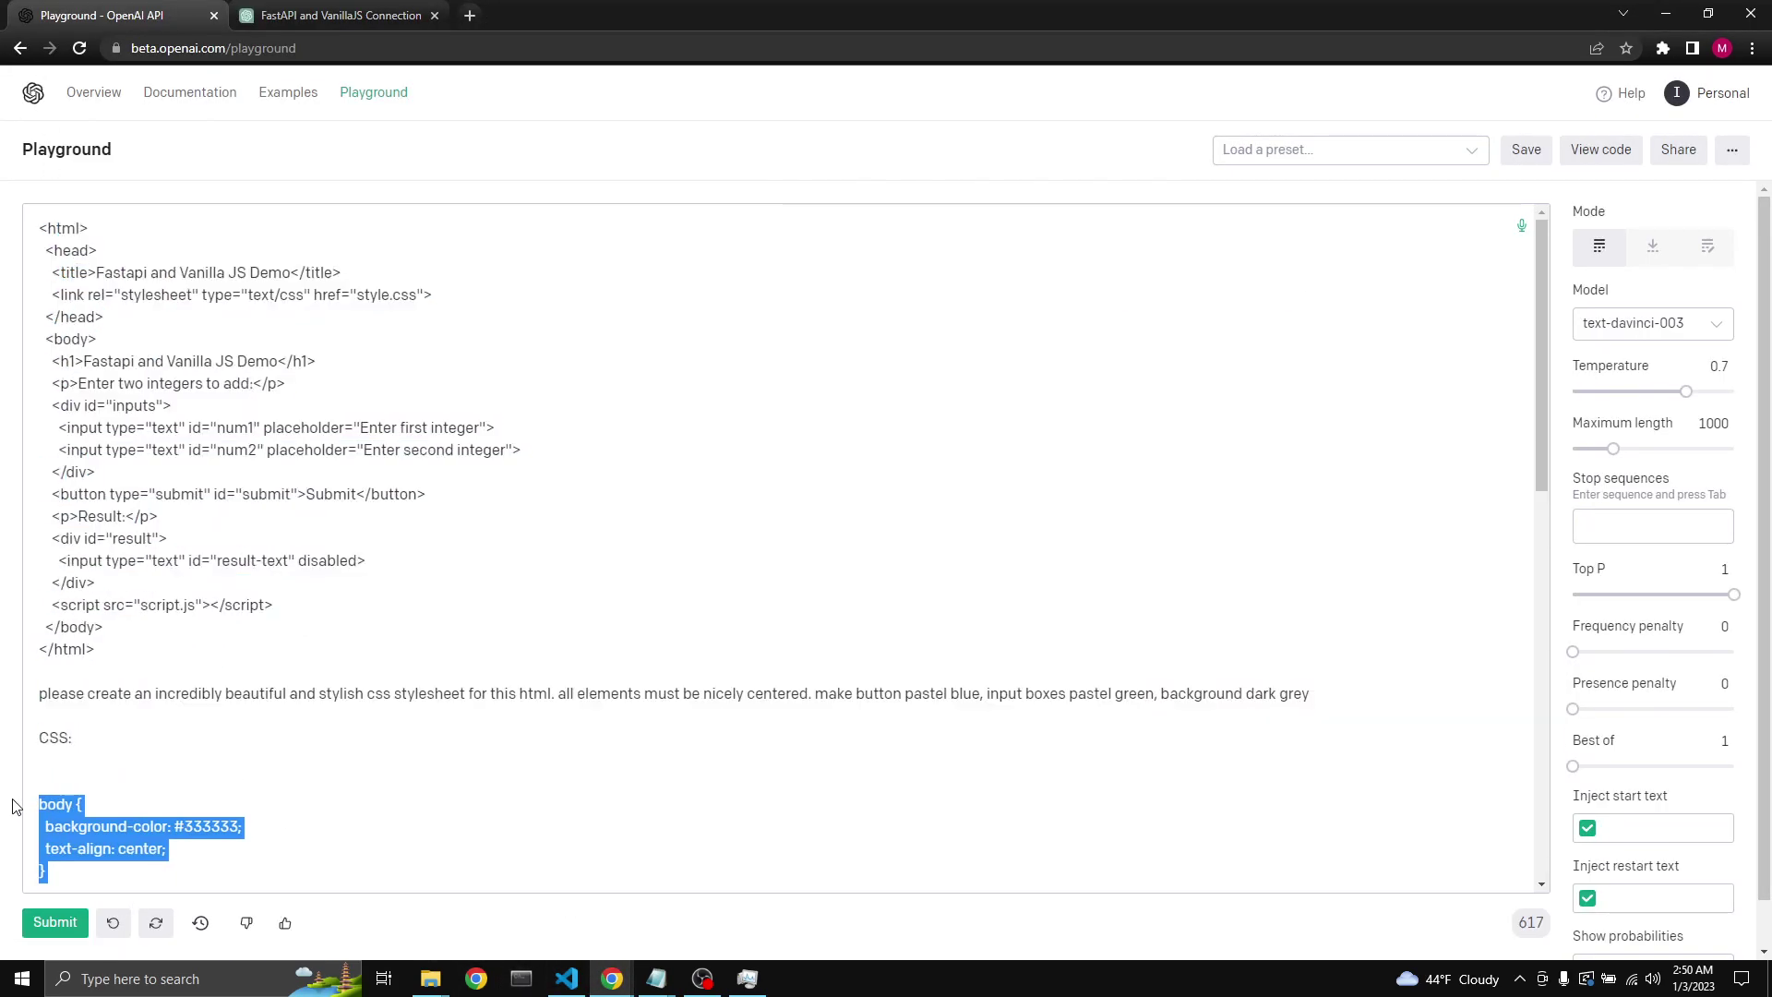
{"action": "left_click", "coordinate": [566, 978]}
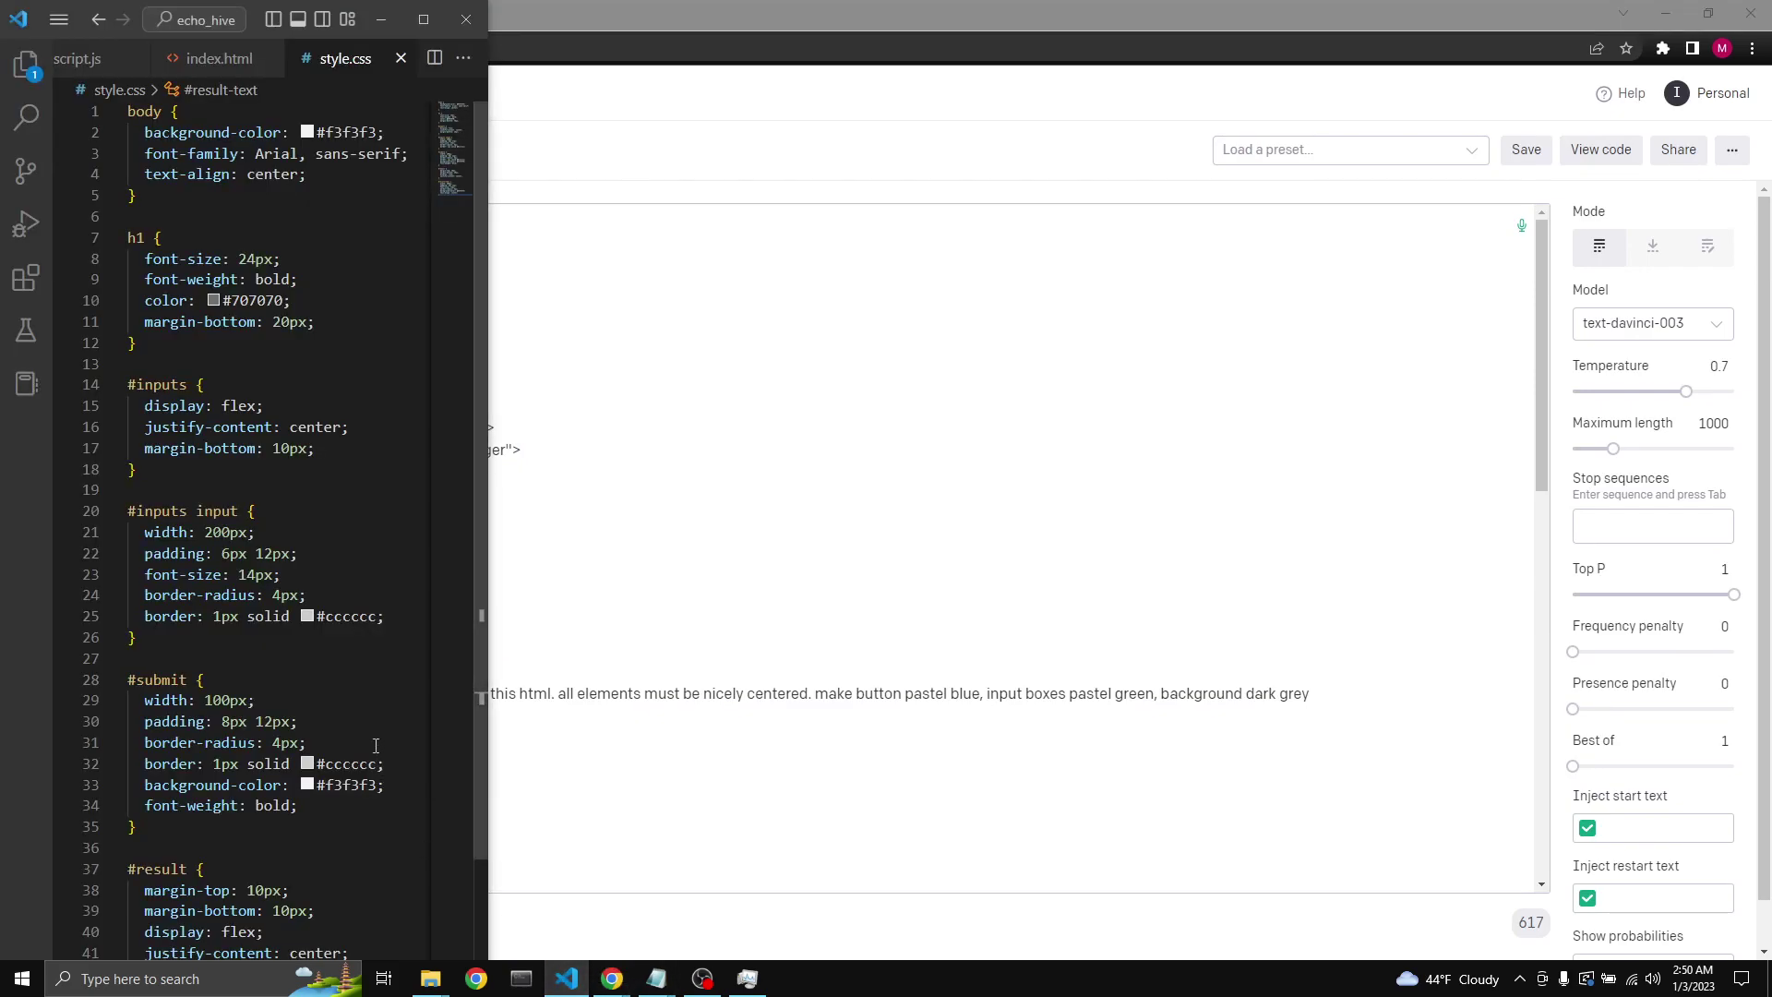
{"action": "left_click", "coordinate": [366, 743]}
{"action": "key", "text": "ctrl+a"}
{"action": "key", "text": "ctrl+v"}
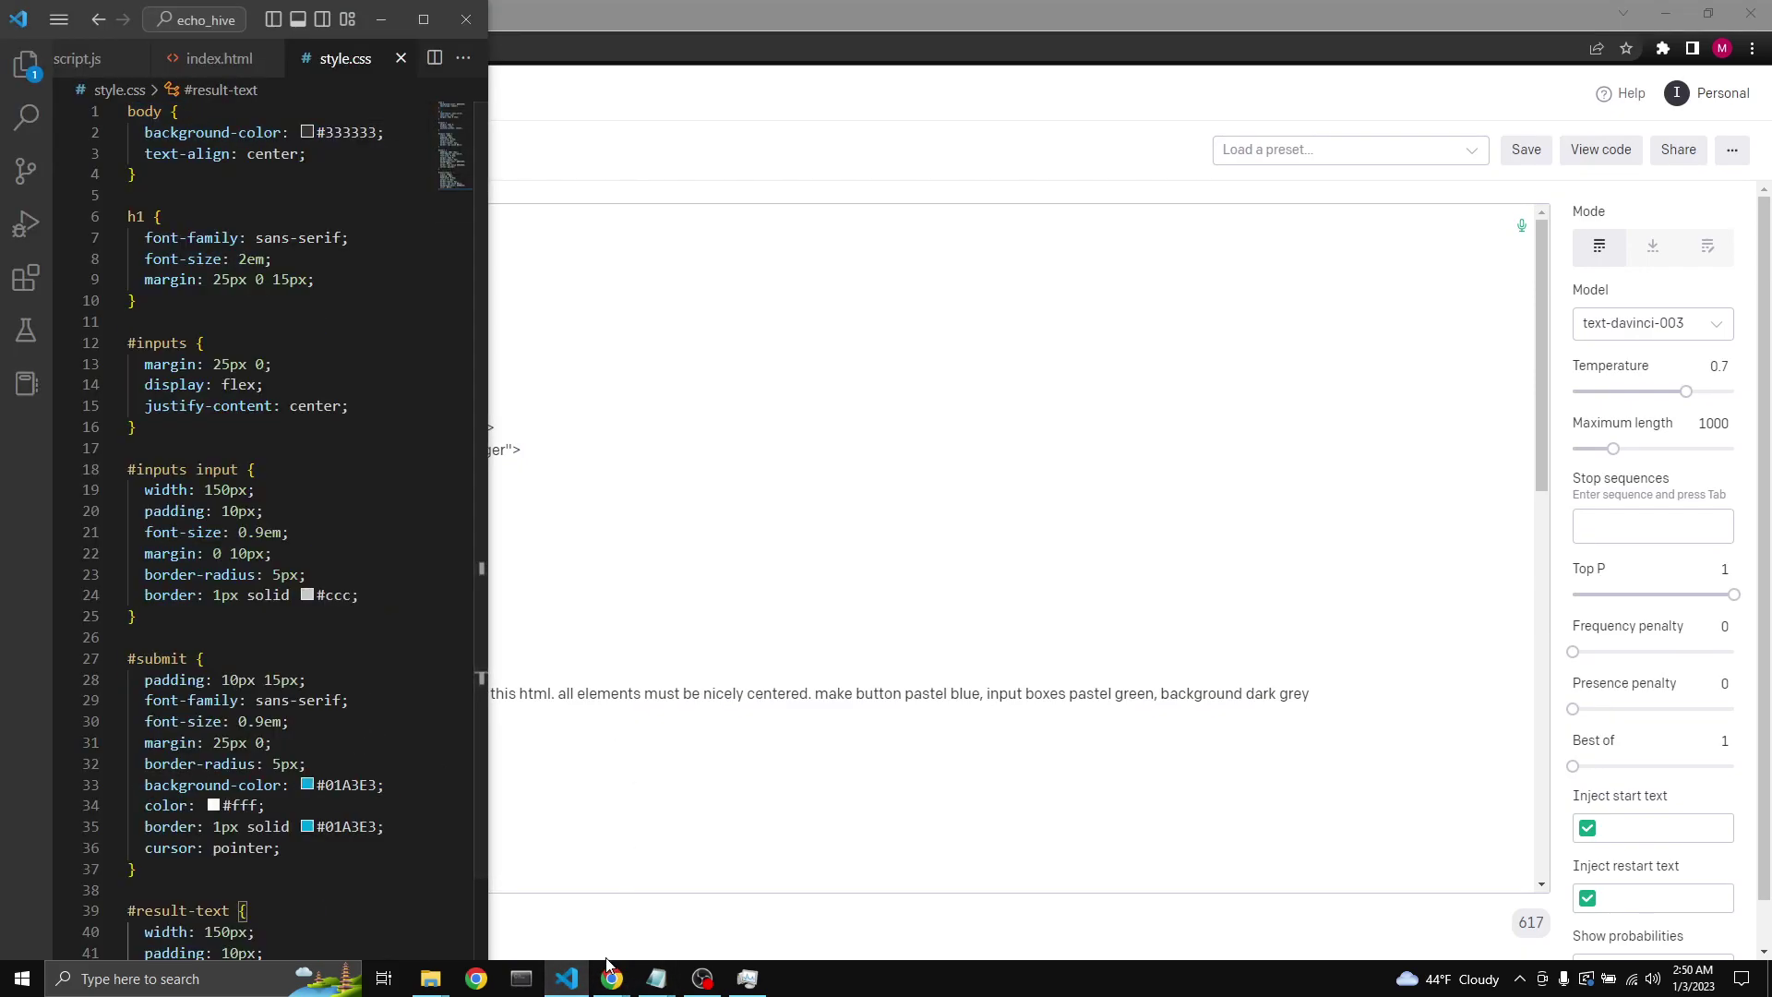
{"action": "left_click", "coordinate": [610, 980]}
{"action": "left_click", "coordinate": [709, 900]}
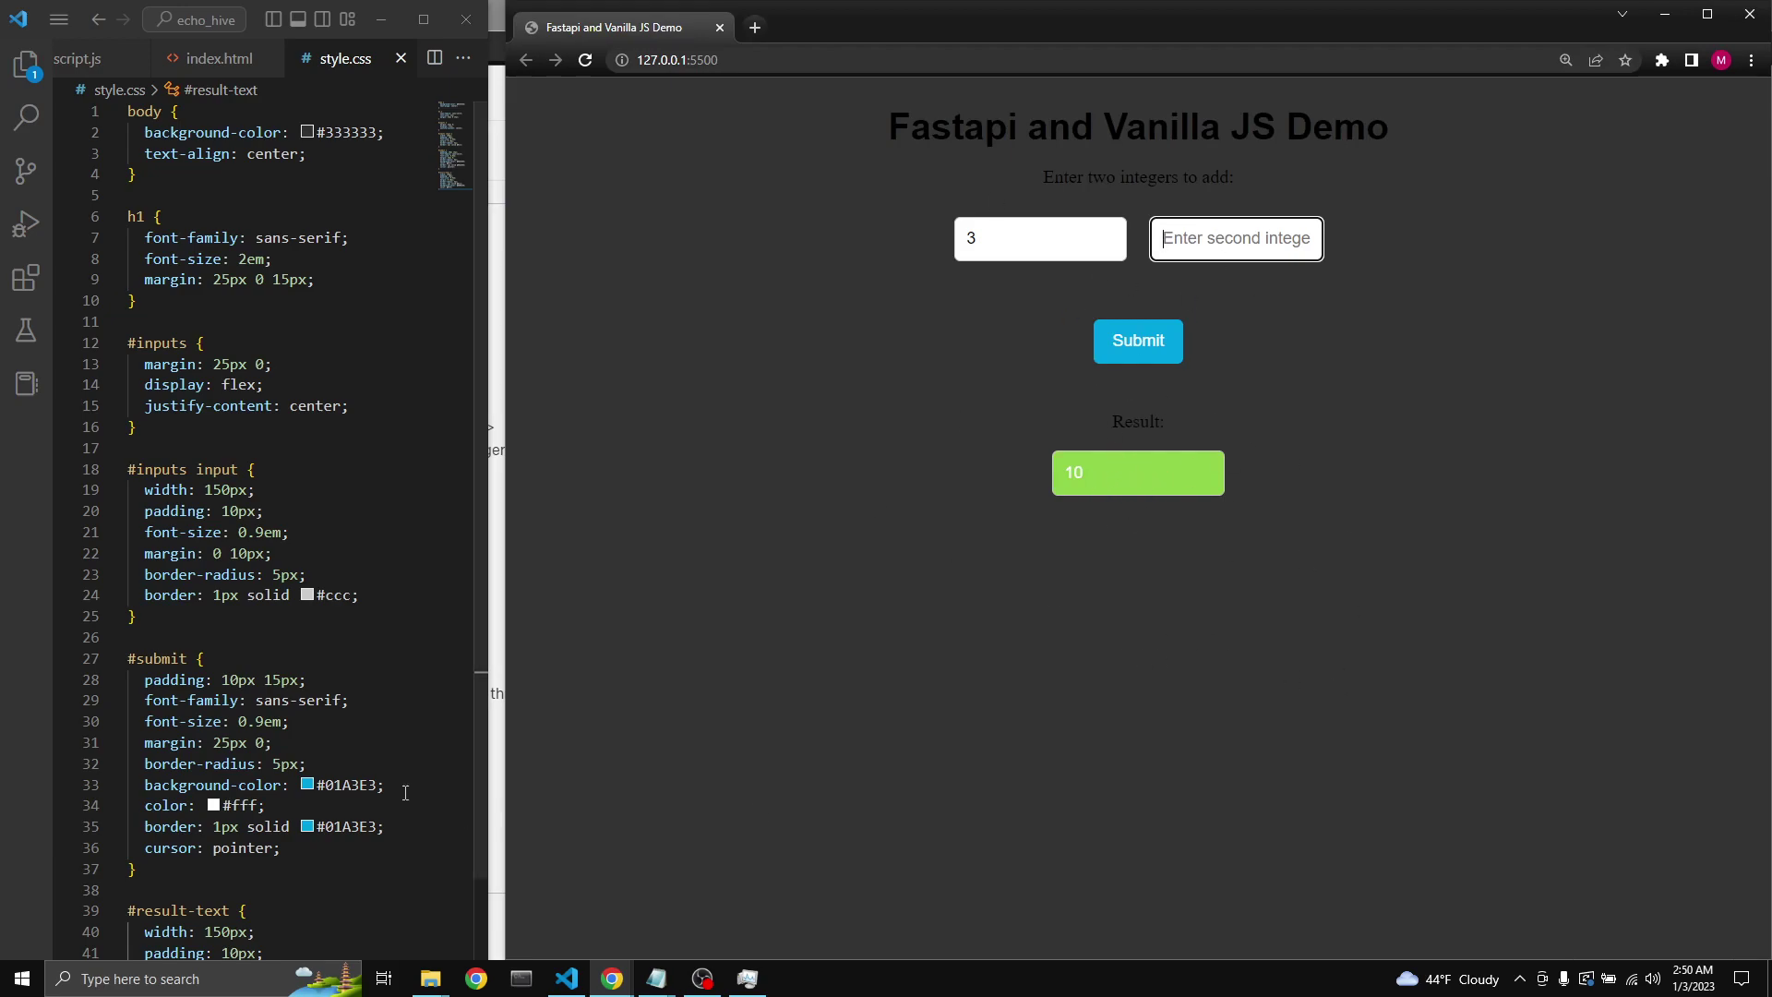
Step: Reword the prompt to colorful elements on a gray background, clear the old CSS and regenerate
{"action": "left_click", "coordinate": [613, 978]}
{"action": "left_click", "coordinate": [554, 886]}
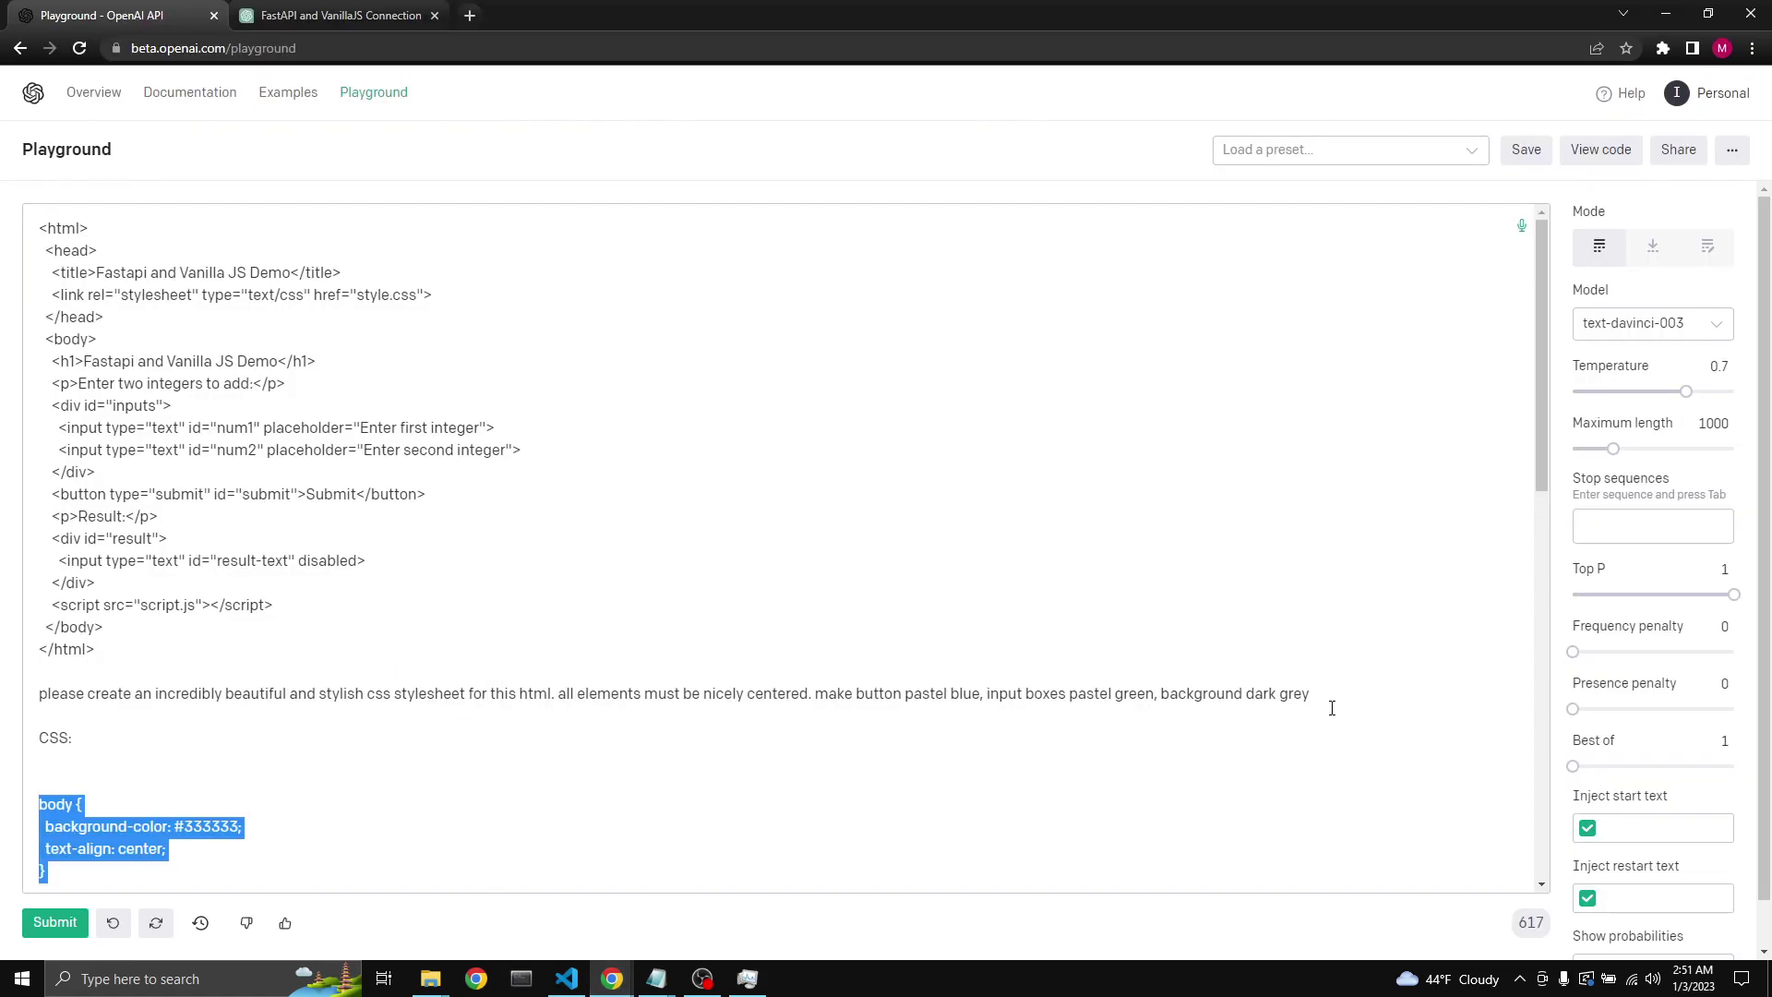
{"action": "left_click_drag", "start_coordinate": [1311, 692], "coordinate": [816, 692]}
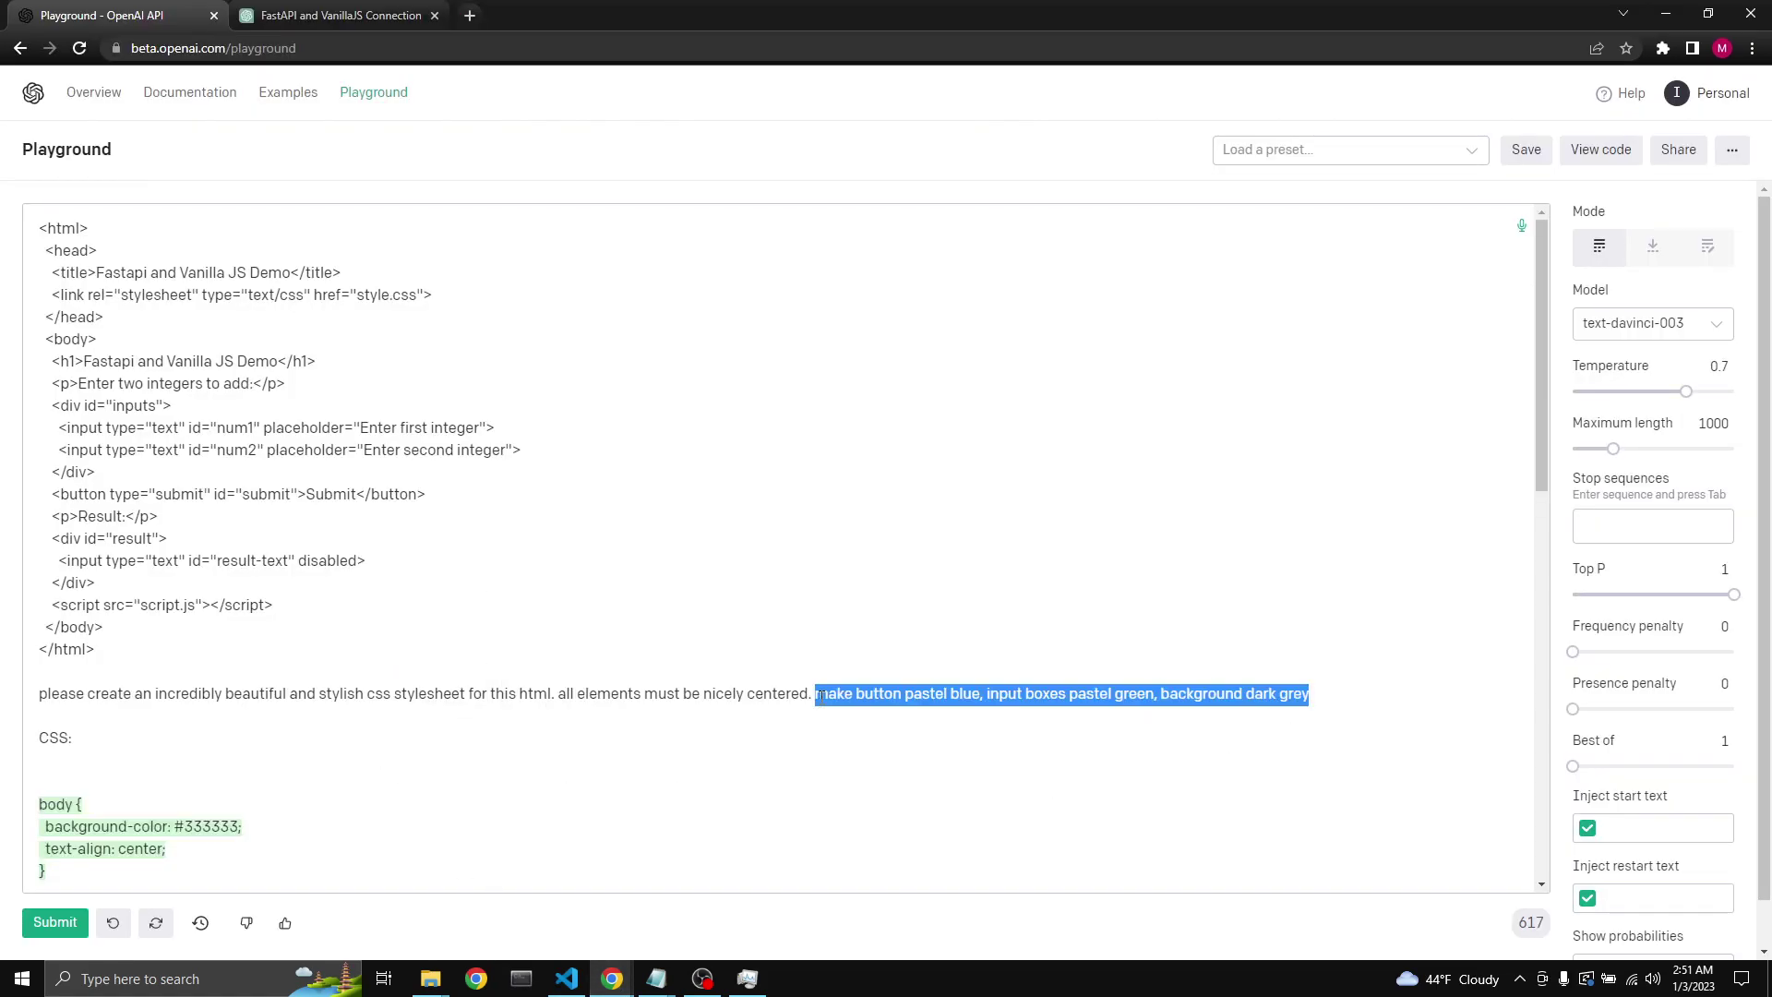
{"action": "type", "text": "make the "}
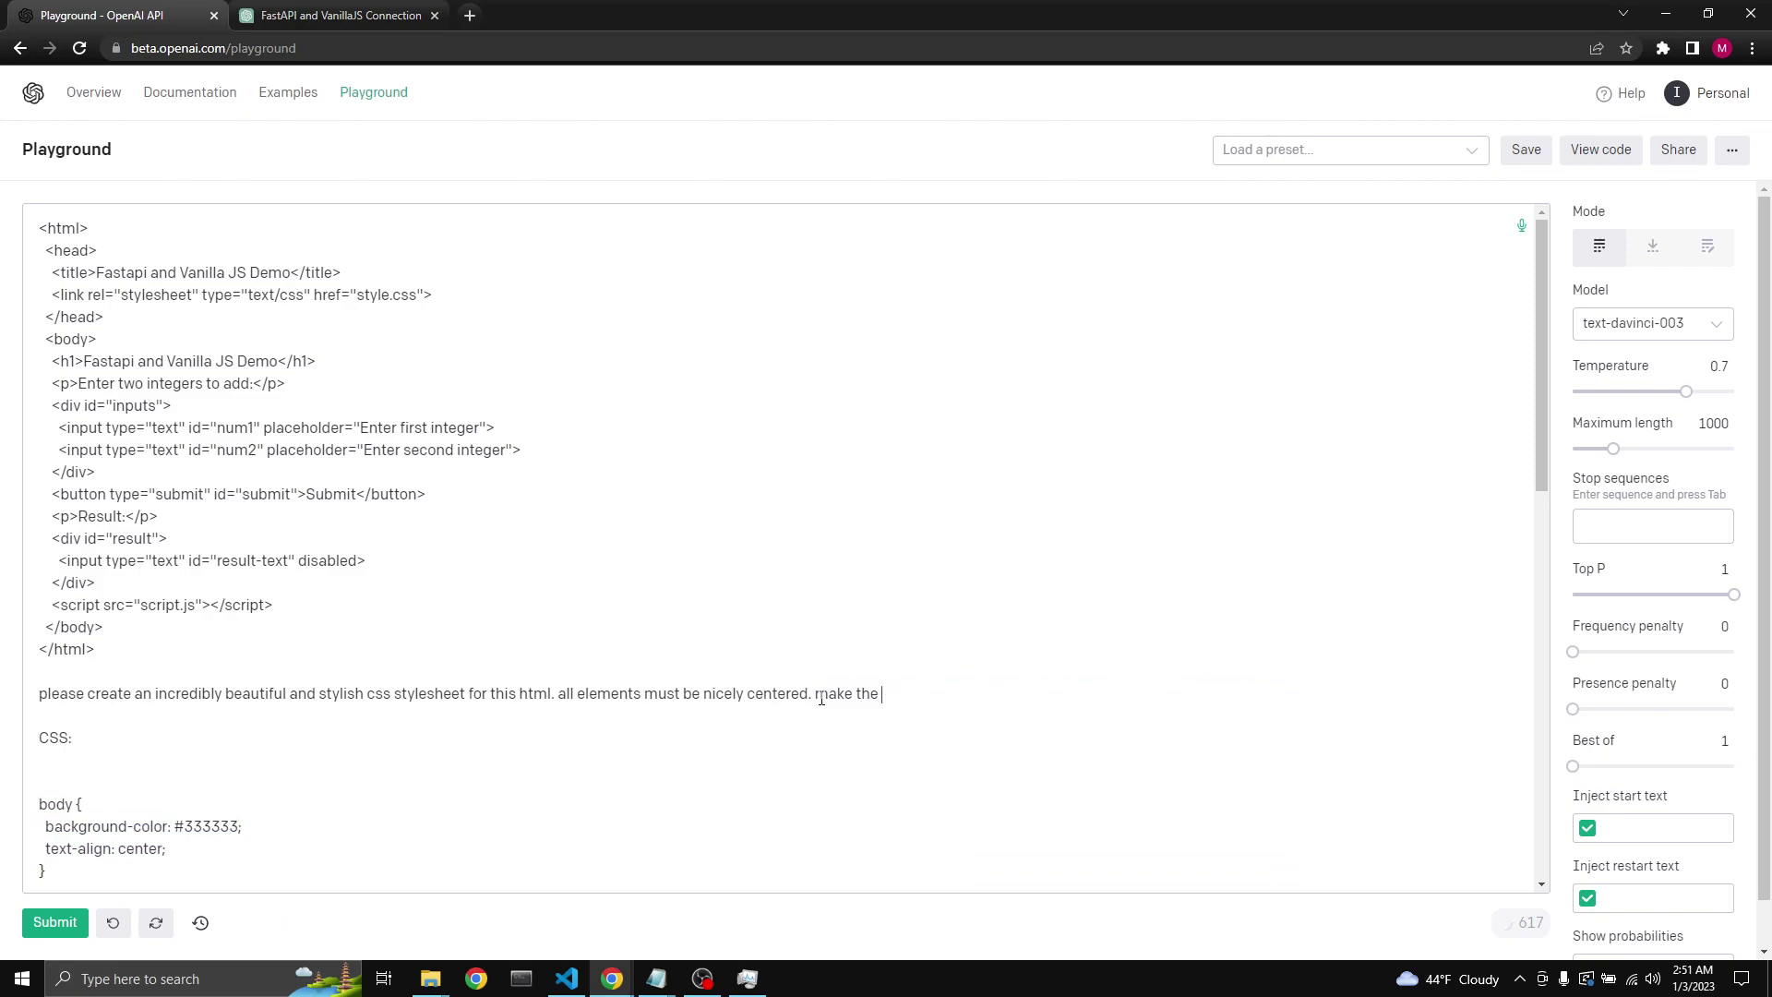
{"action": "type", "text": "elements"}
{"action": "type", "text": " colorful,"}
{"action": "type", "text": " back"}
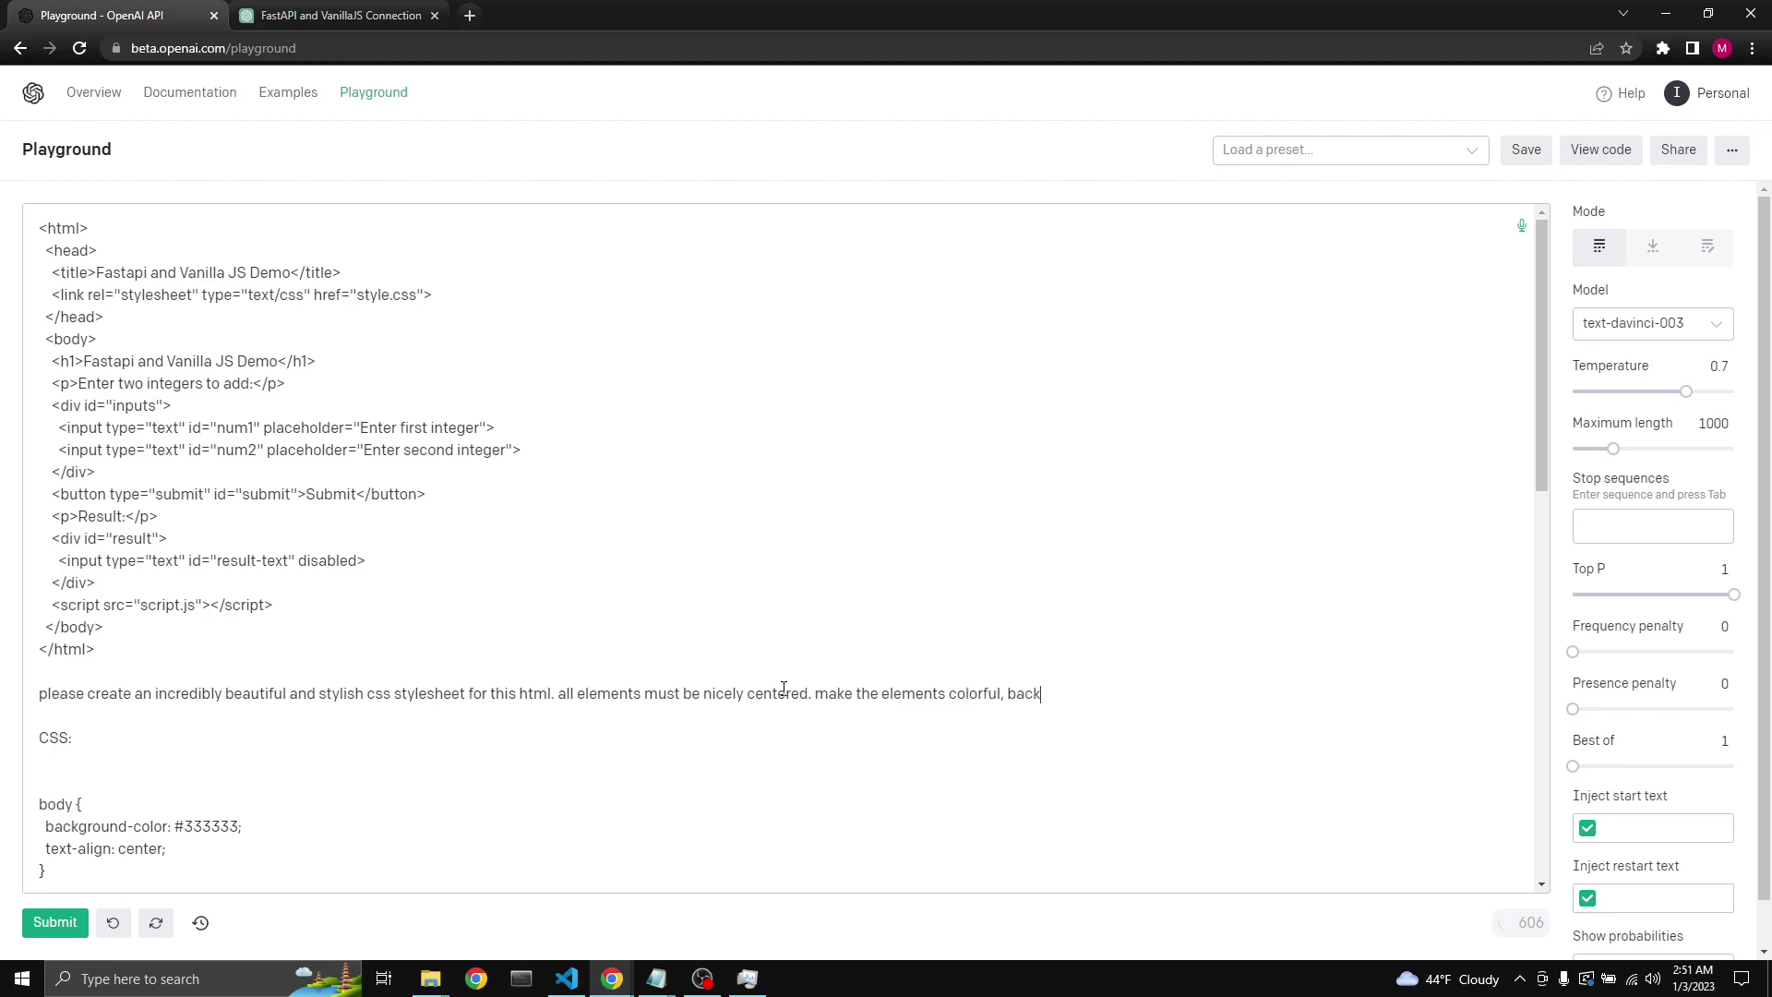
{"action": "type", "text": "ground is"}
{"action": "key", "text": "BackSpace"}
{"action": "key", "text": "BackSpace"}
{"action": "type", "text": "a"}
{"action": "scroll", "coordinate": [97, 784], "scroll_direction": "down", "scroll_amount": 5}
{"action": "scroll", "coordinate": [134, 803], "scroll_direction": "down", "scroll_amount": 5}
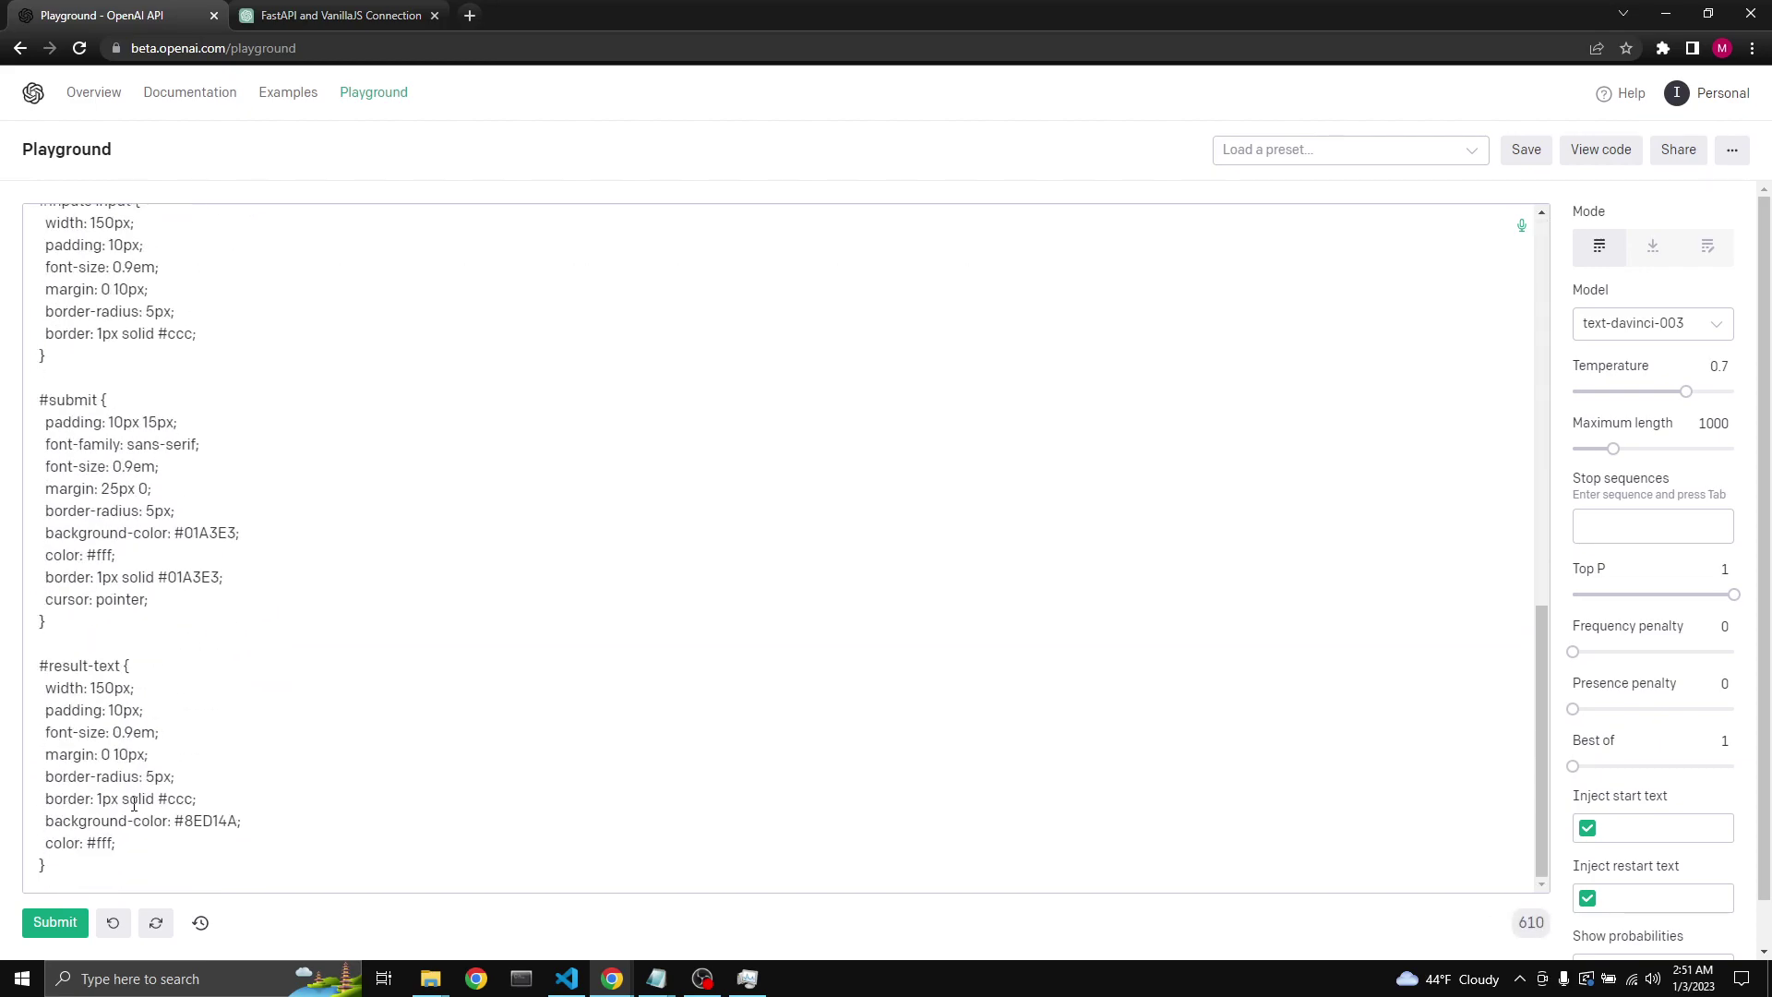
{"action": "left_click_drag", "start_coordinate": [131, 863], "coordinate": [31, 581]}
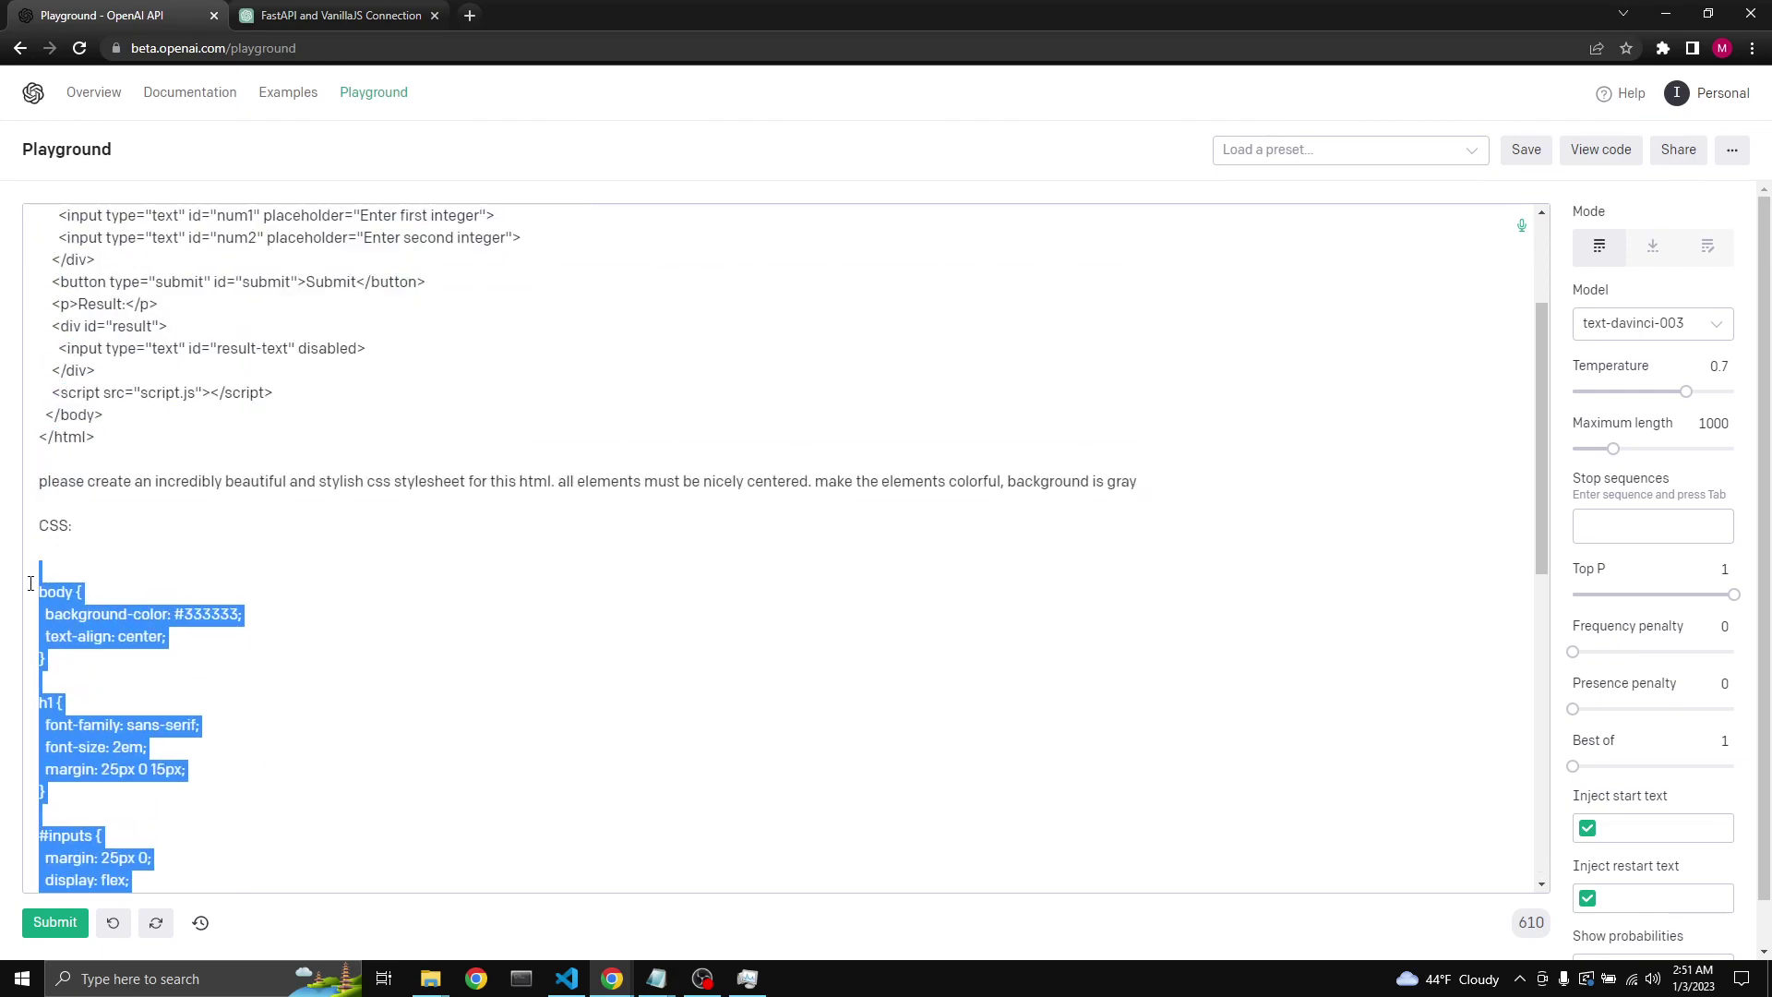
{"action": "key", "text": "Delete"}
{"action": "left_click", "coordinate": [54, 923]}
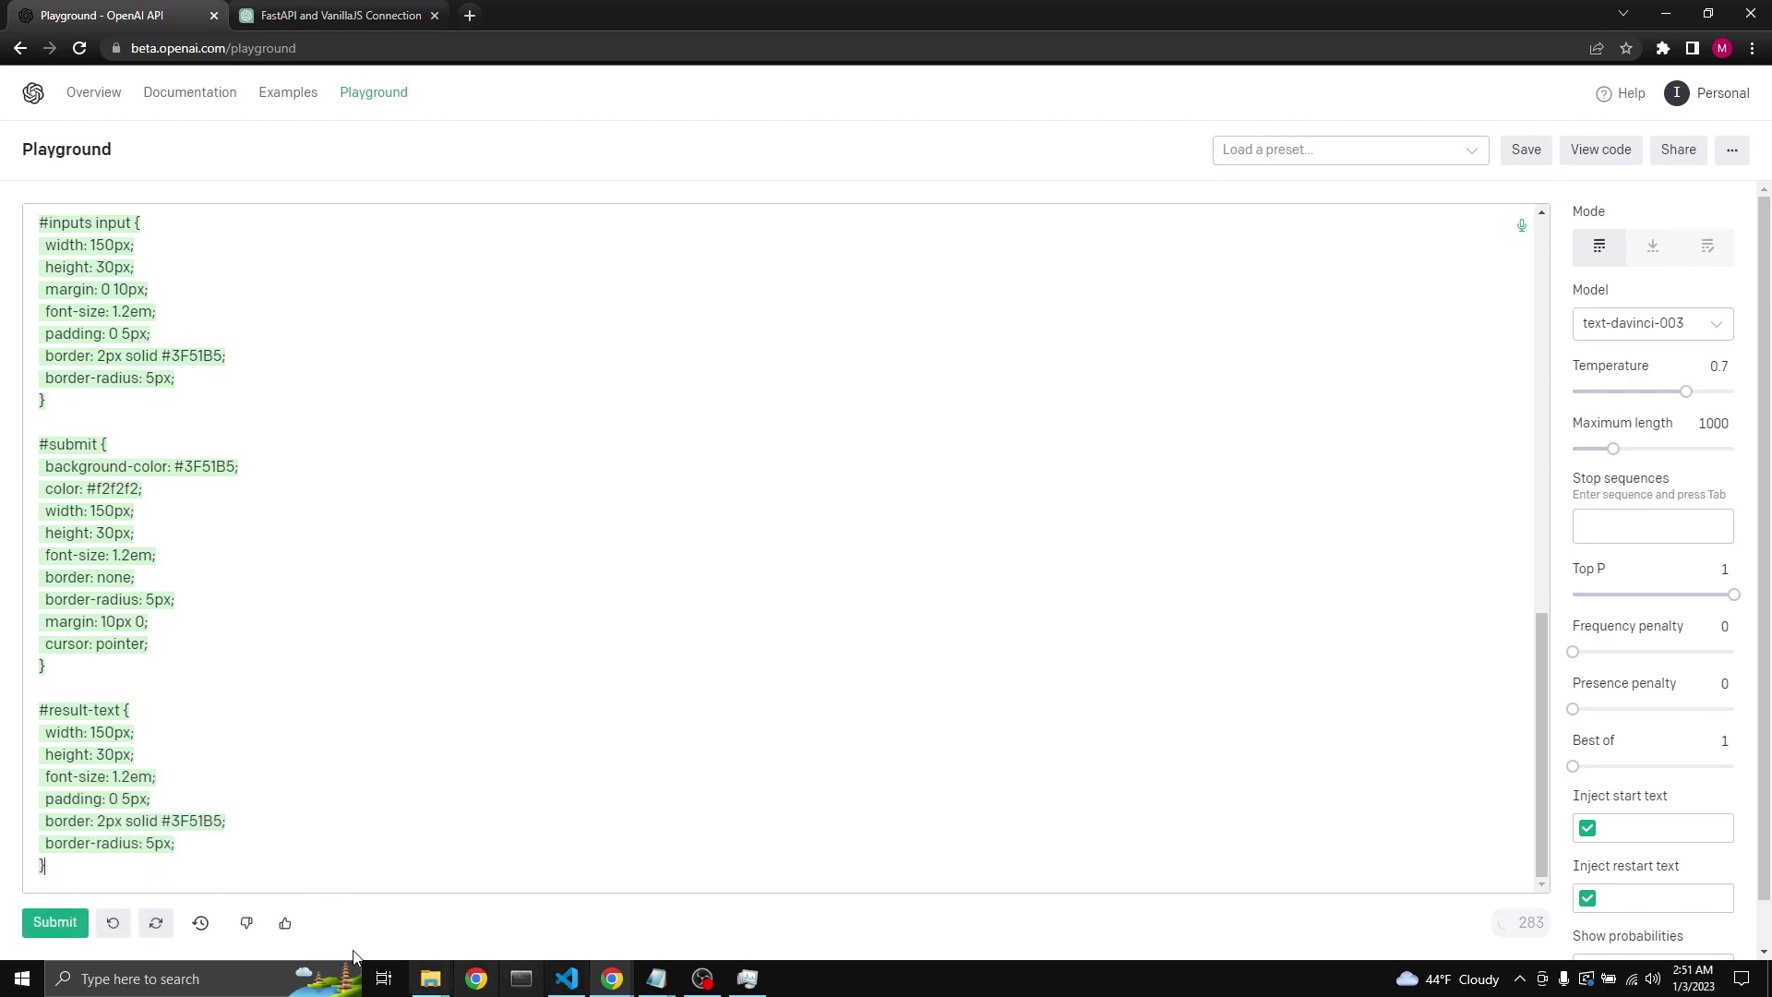
Step: Copy the indigo-on-gray stylesheet into style.css, save, and check the demo page
{"action": "left_click_drag", "start_coordinate": [218, 866], "coordinate": [27, 792]}
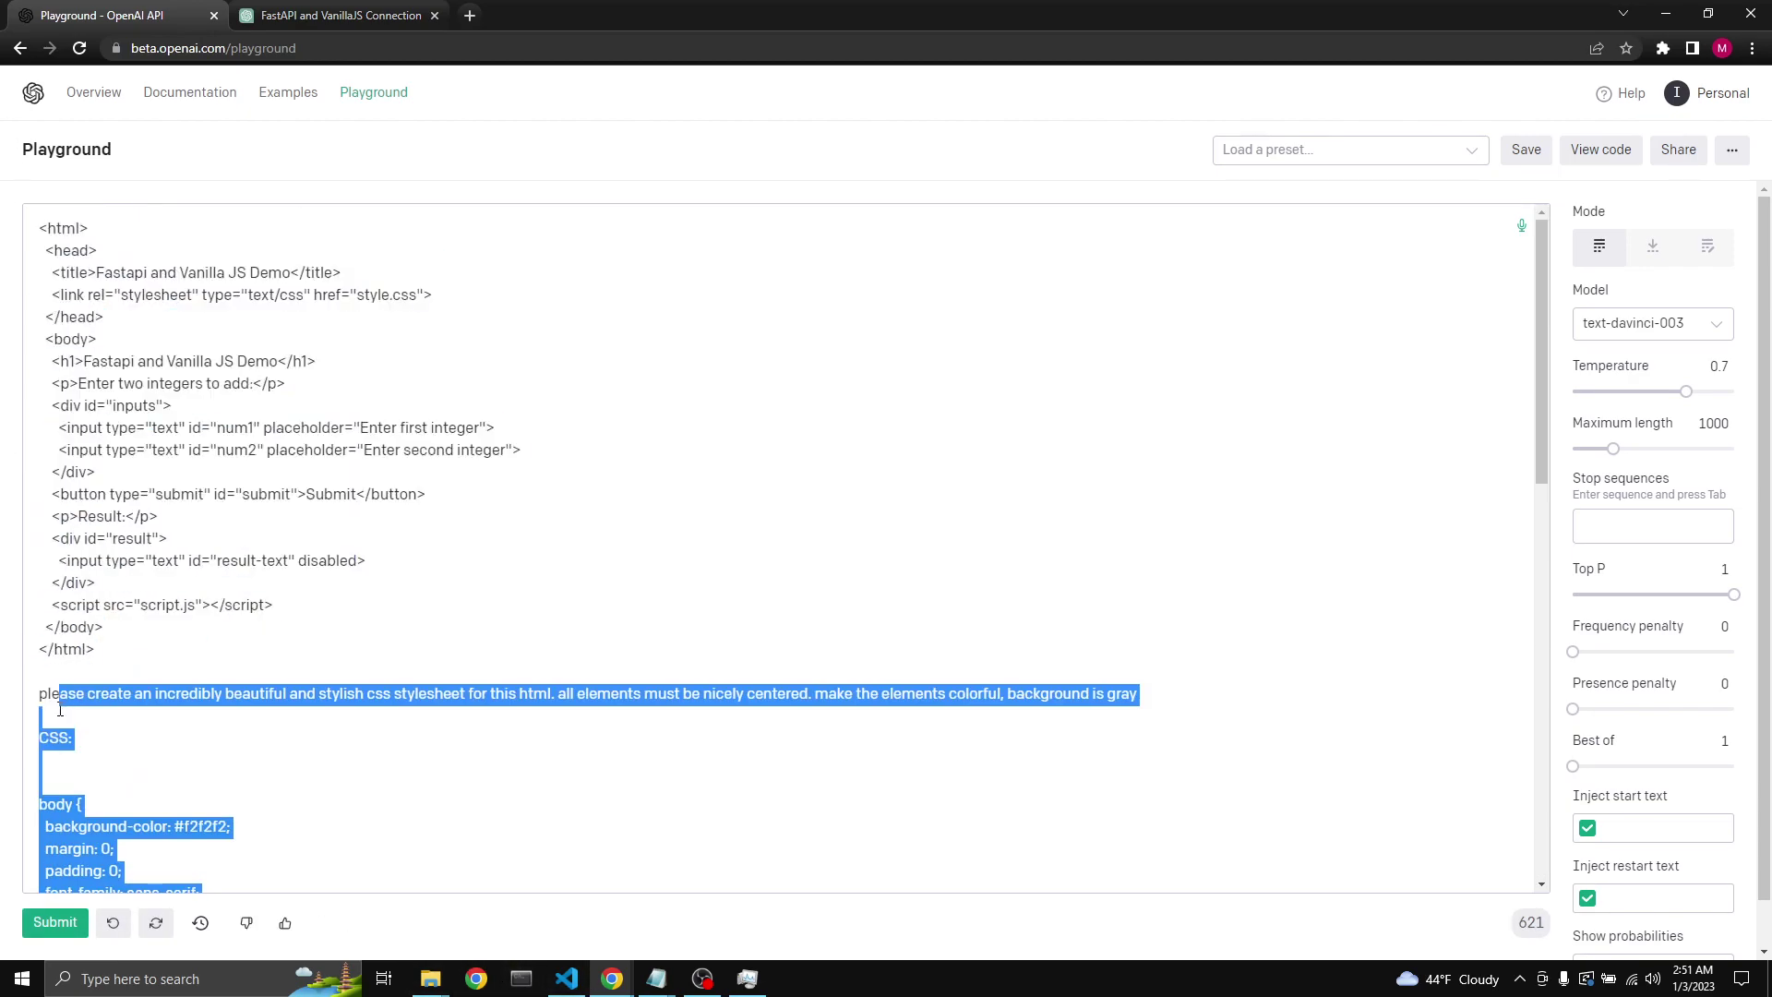
{"action": "left_click", "coordinate": [565, 980]}
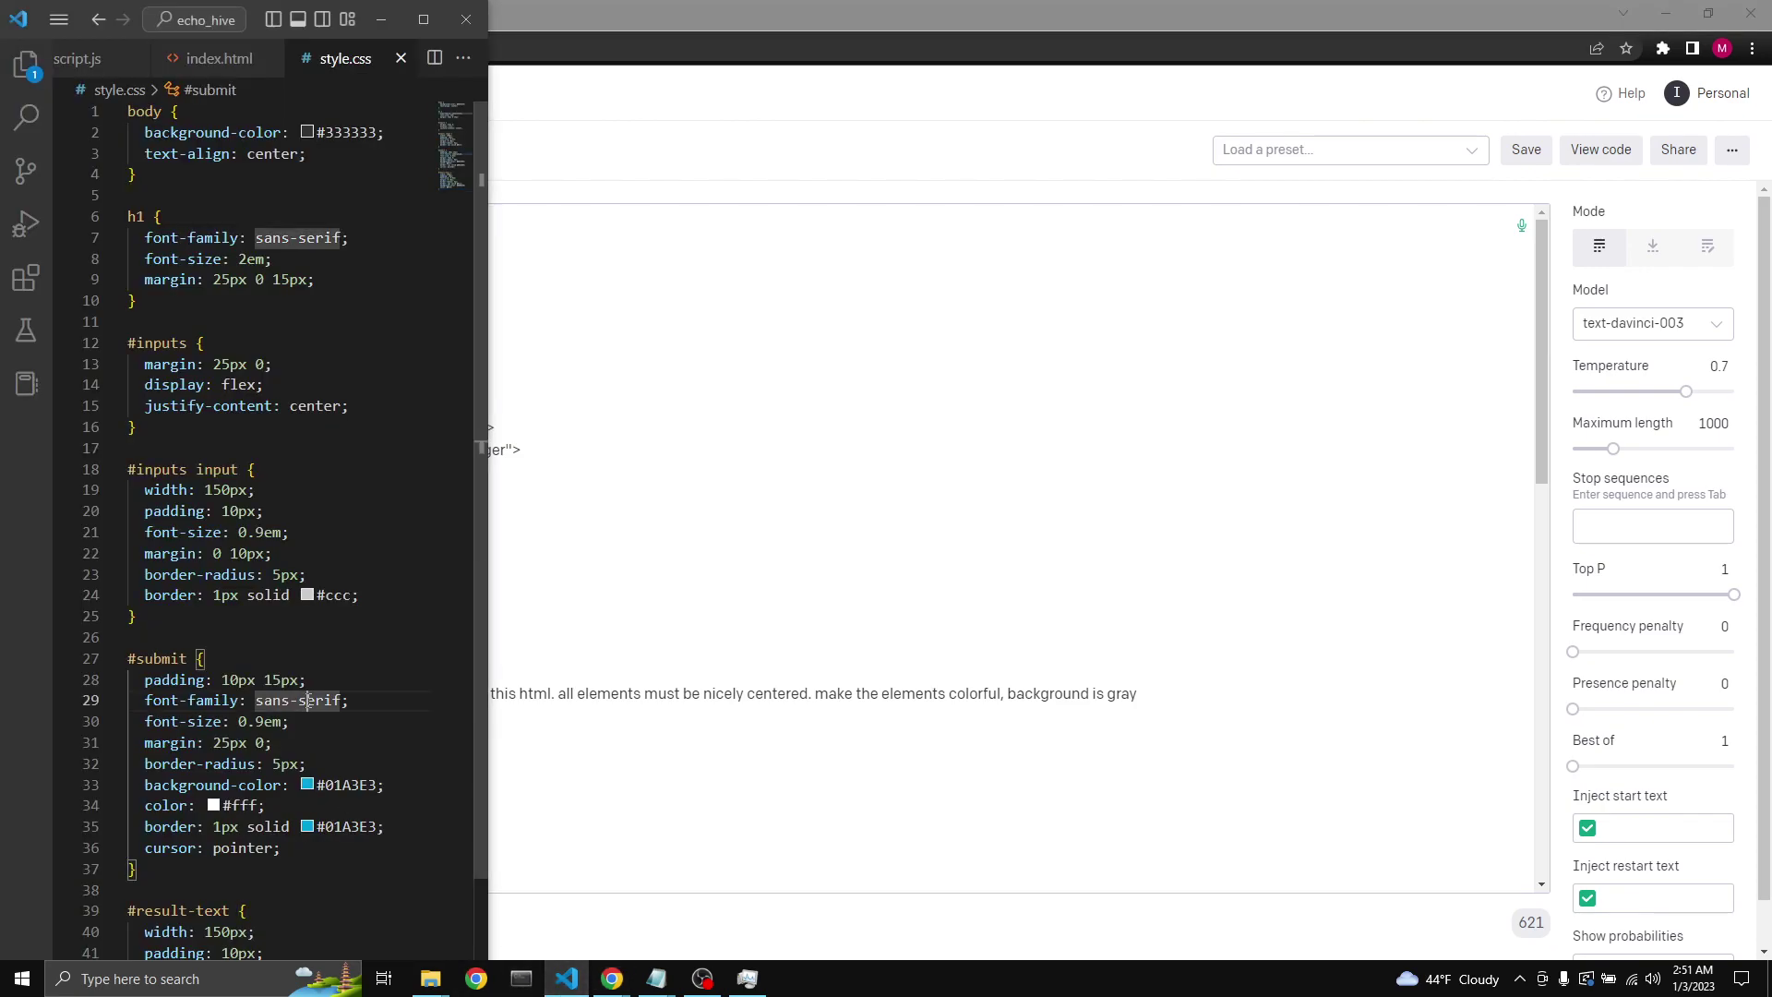
{"action": "key", "text": "ctrl+a"}
{"action": "key", "text": "ctrl+v"}
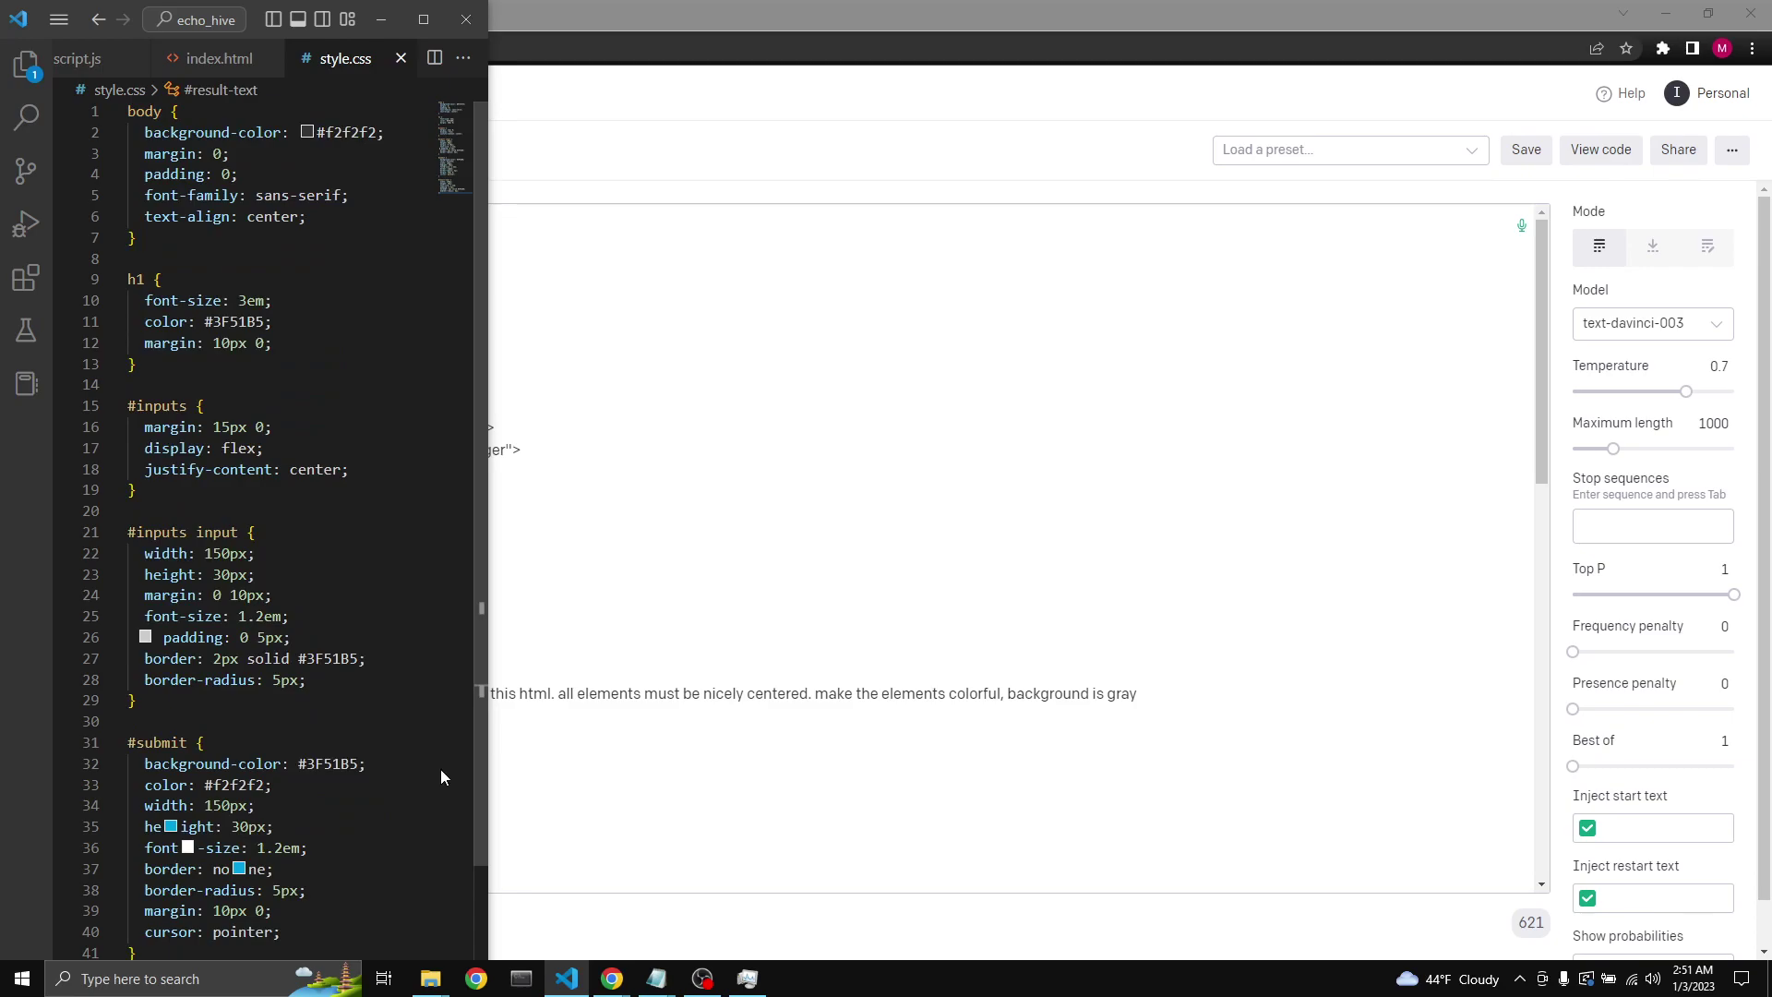
{"action": "key", "text": "ctrl+s"}
{"action": "left_click", "coordinate": [662, 906]}
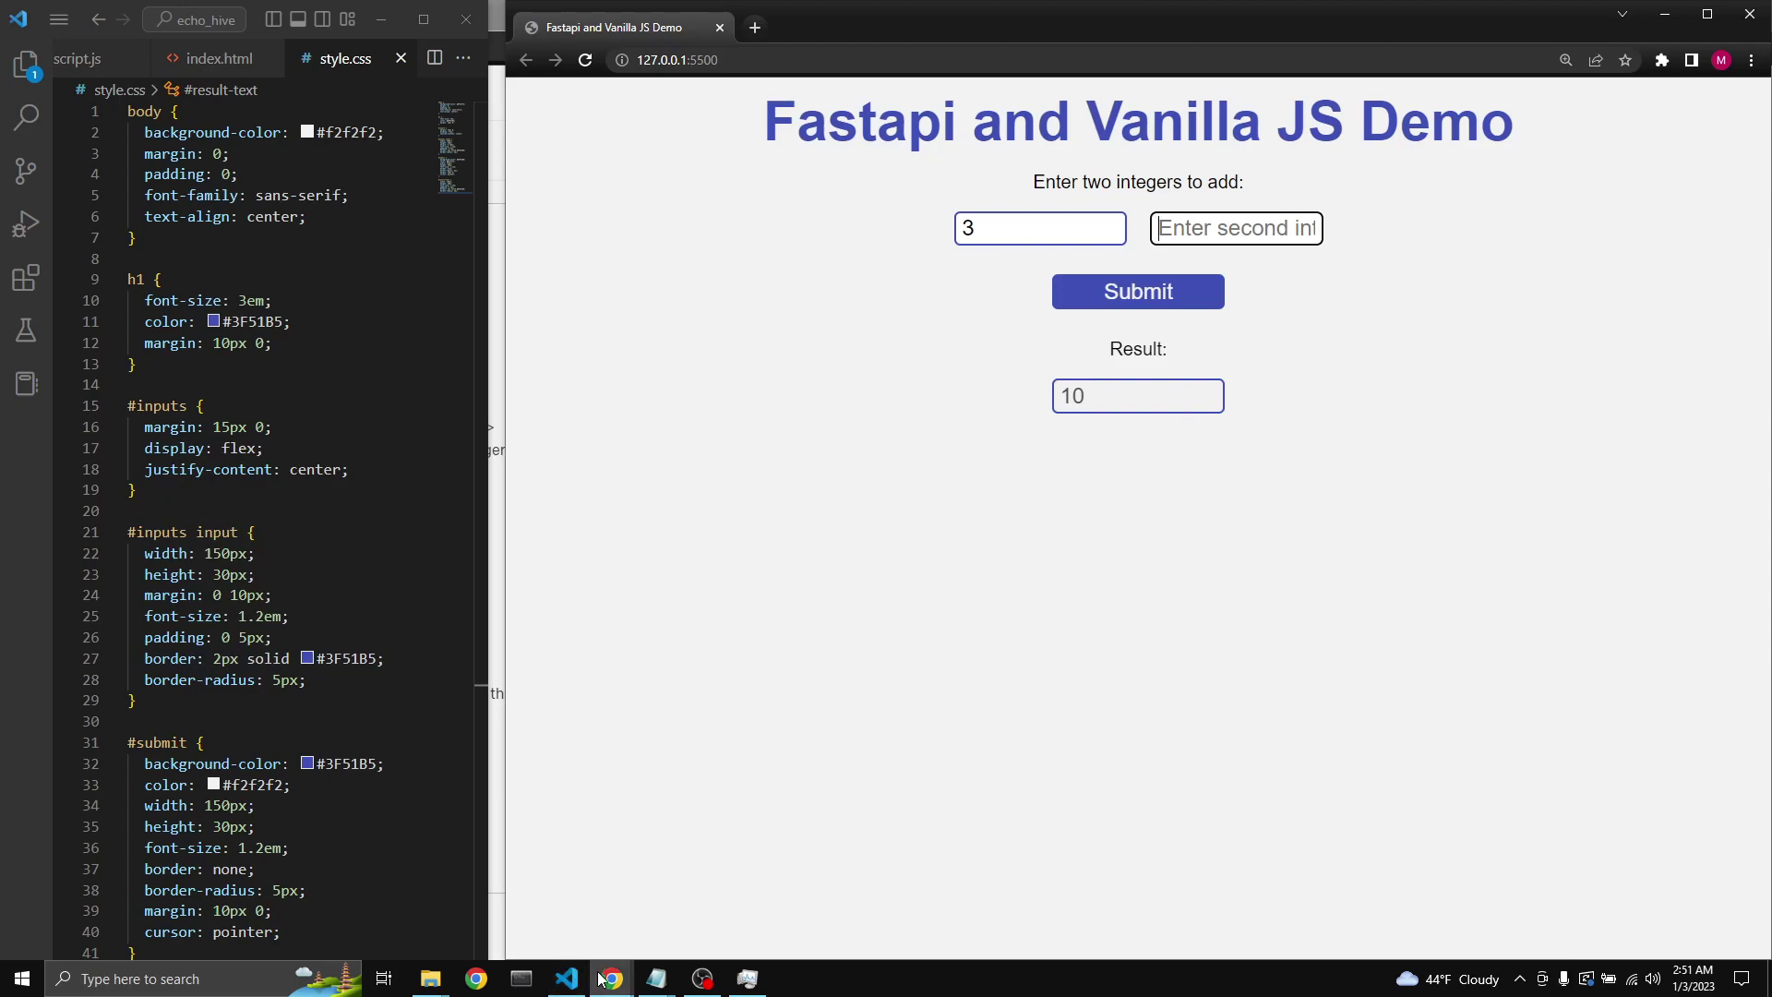
Step: Copy ChatGPT's generated HTML and paste it over the whole of index.html
{"action": "mouse_move", "coordinate": [611, 979]}
{"action": "left_click", "coordinate": [538, 905]}
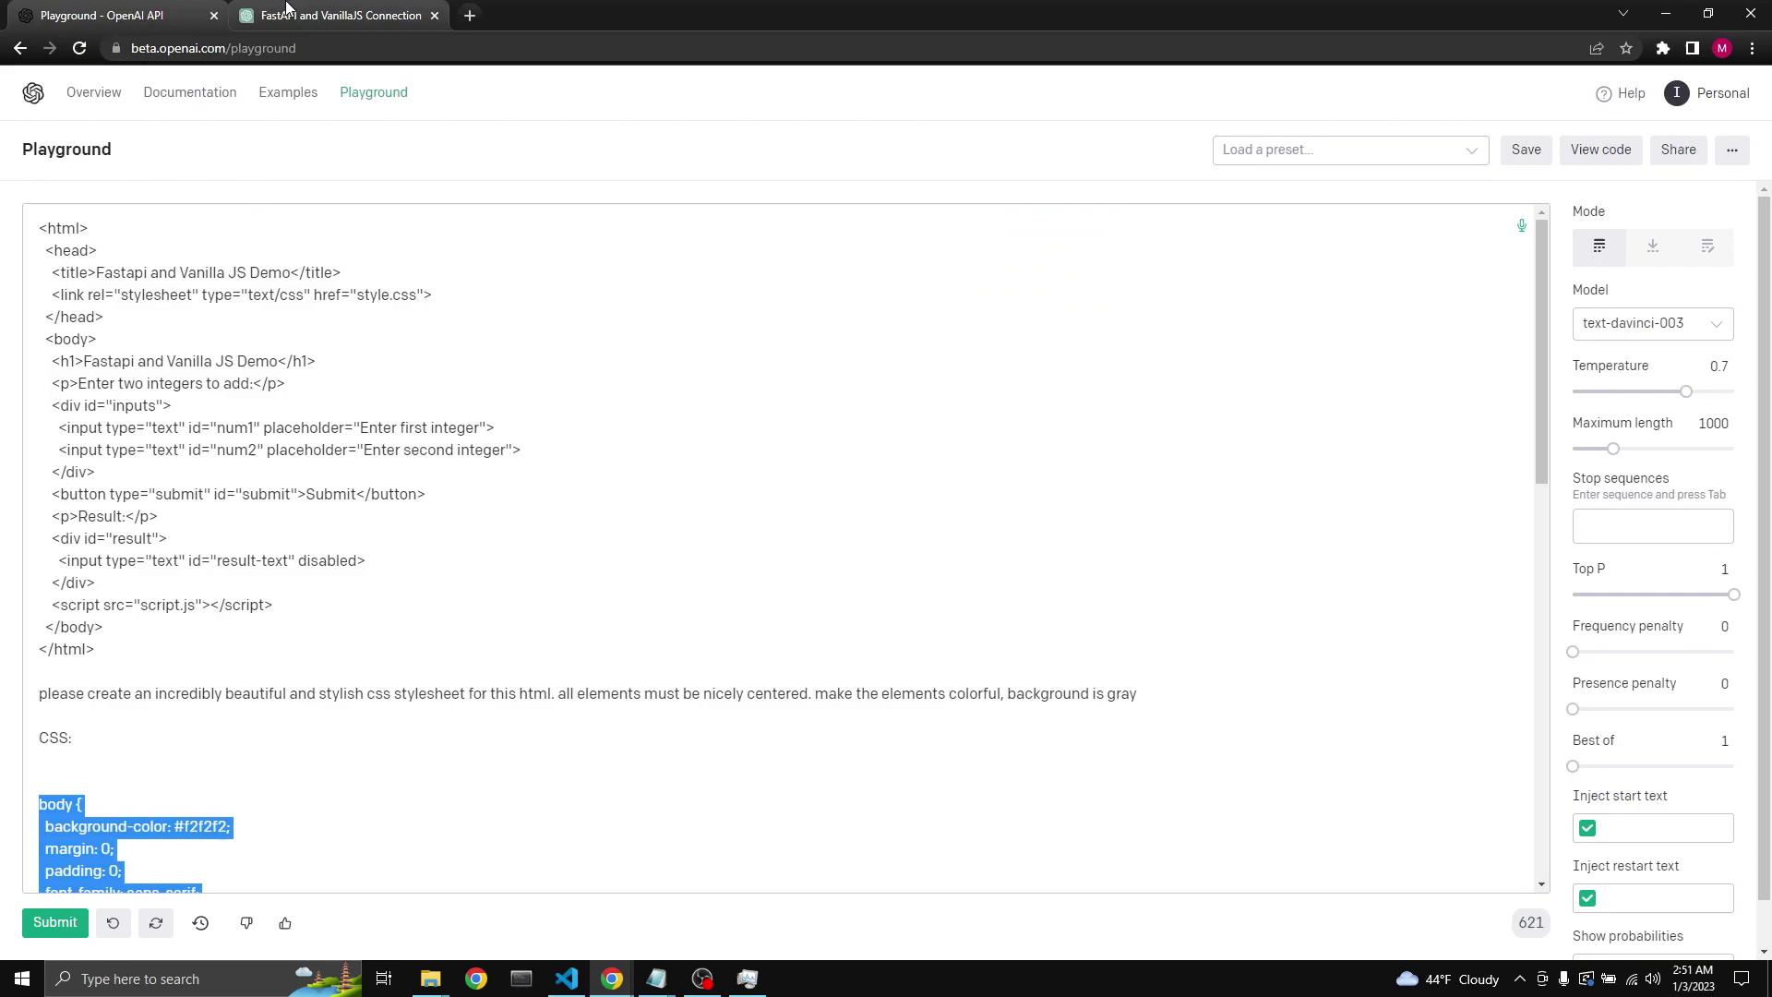
{"action": "left_click", "coordinate": [318, 16]}
{"action": "scroll", "coordinate": [758, 458], "scroll_direction": "up", "scroll_amount": 3}
{"action": "middle_click", "coordinate": [683, 470]}
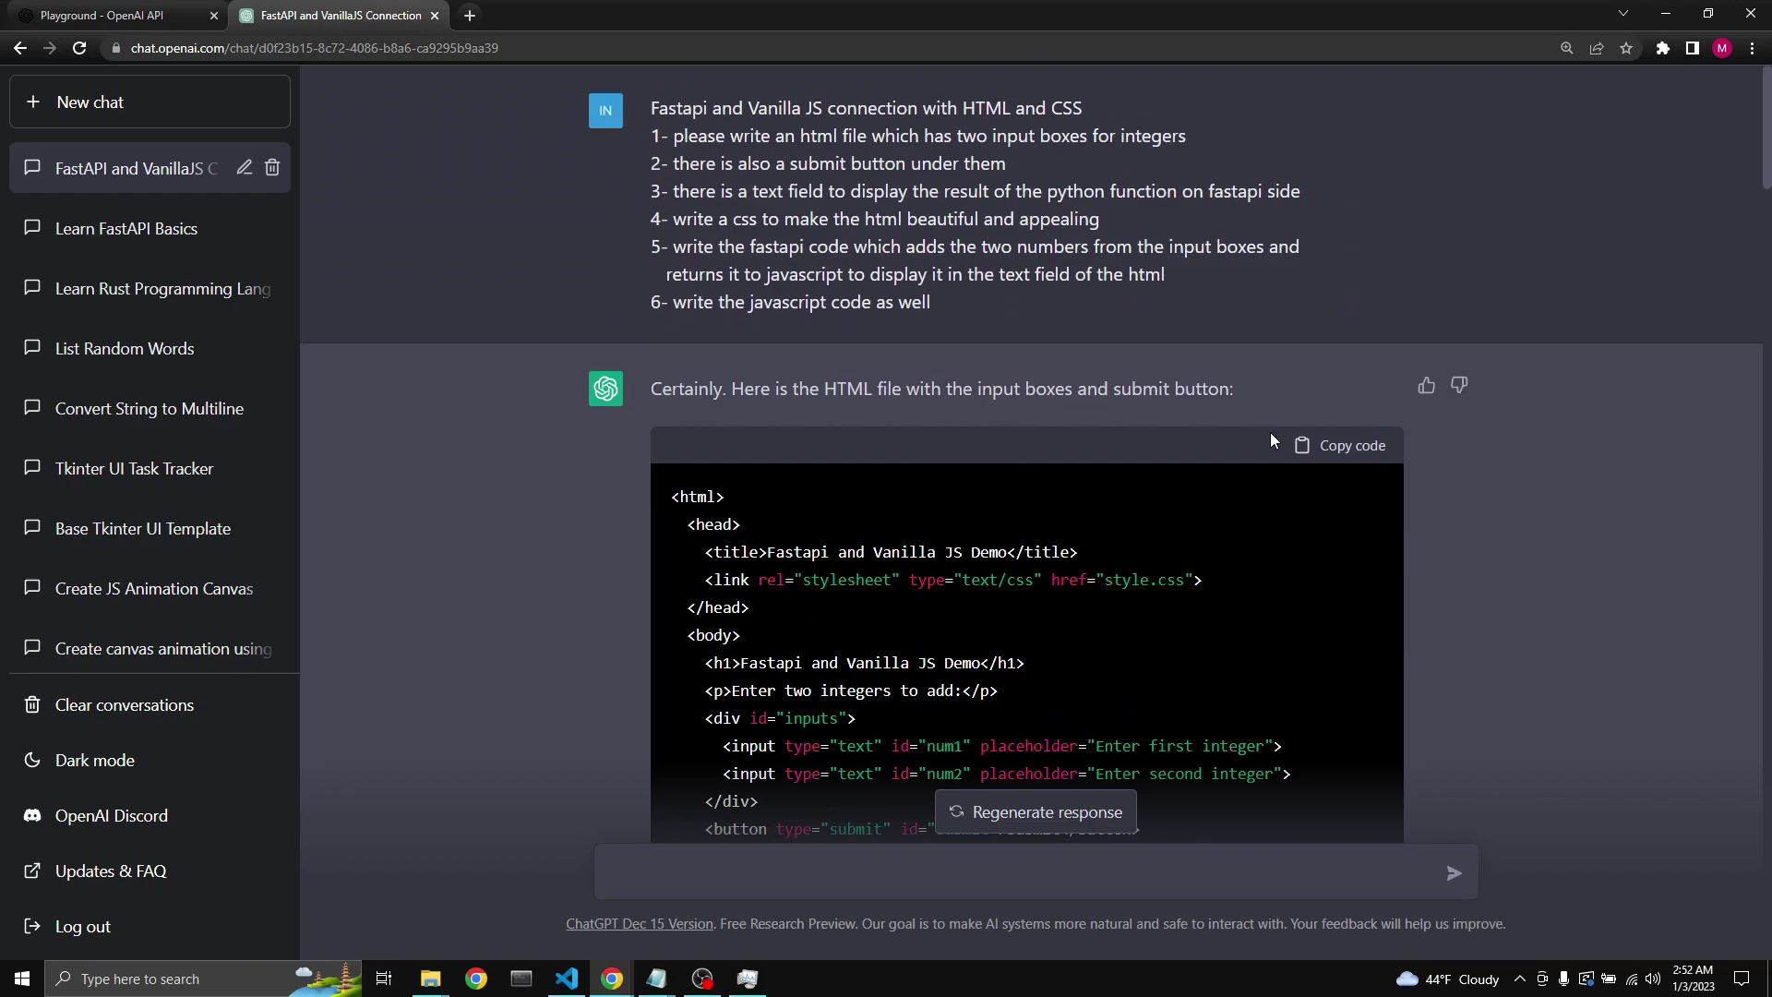
{"action": "left_click", "coordinate": [1295, 443]}
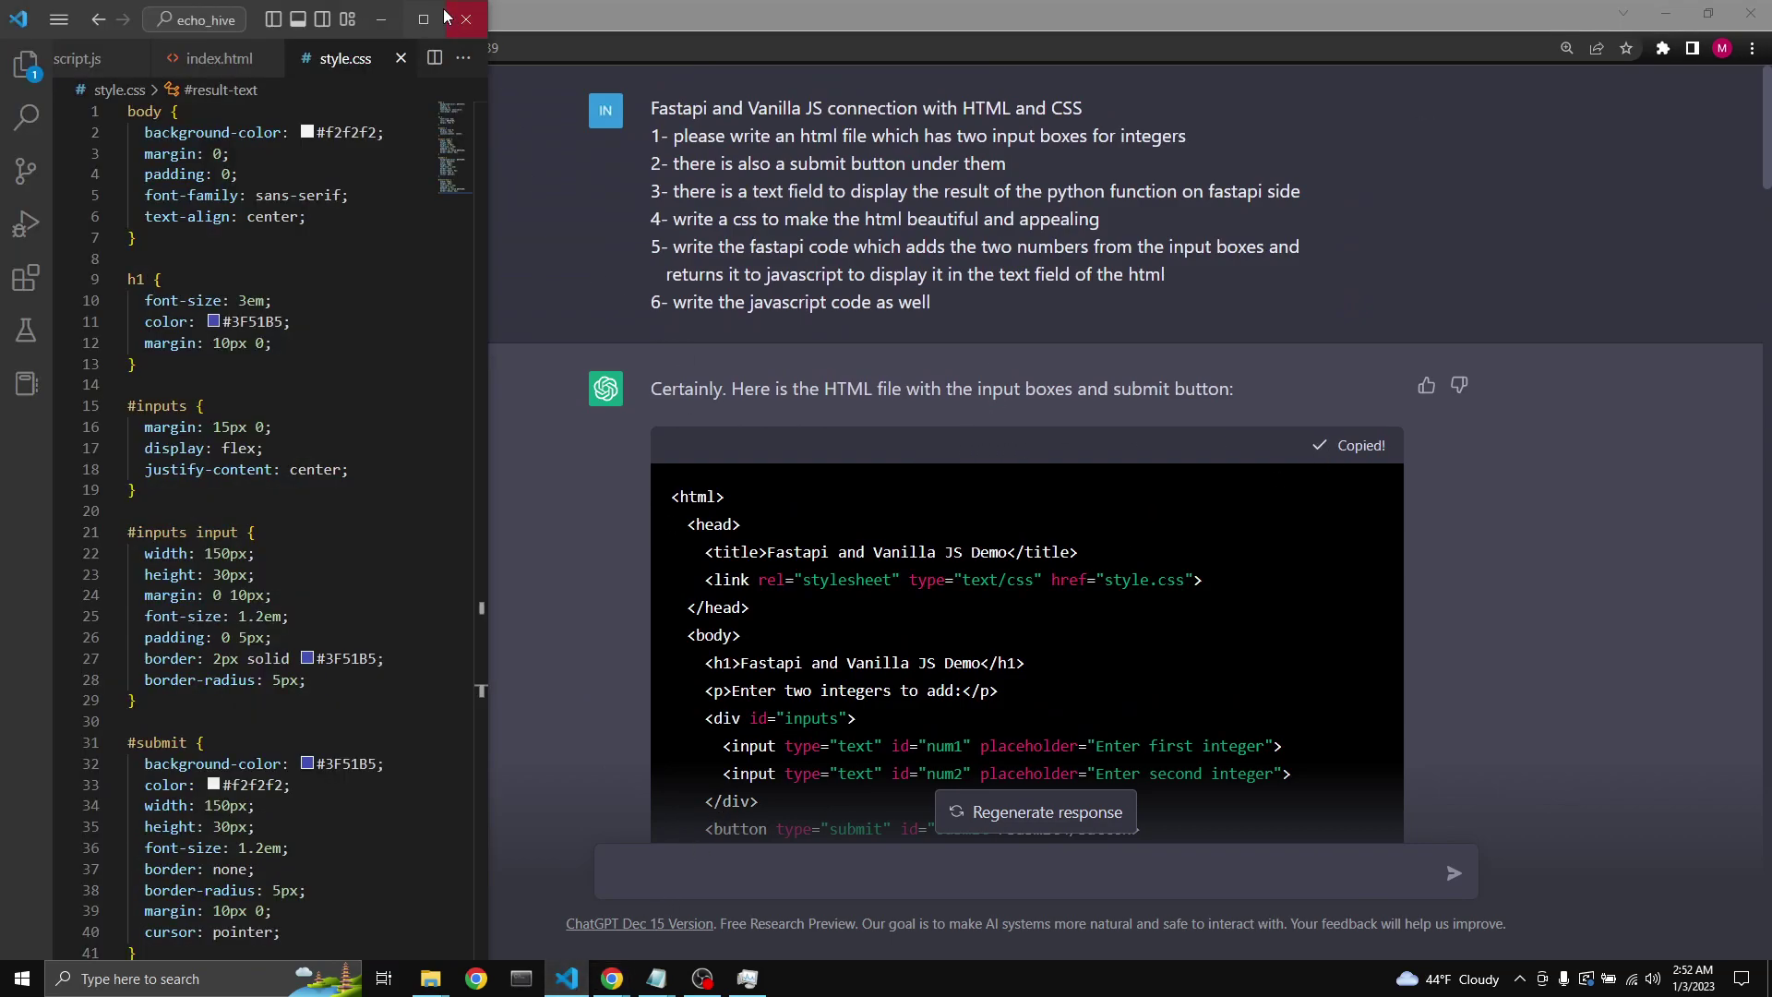
{"action": "left_click", "coordinate": [565, 978]}
{"action": "left_click", "coordinate": [519, 59]}
{"action": "left_click", "coordinate": [532, 377]}
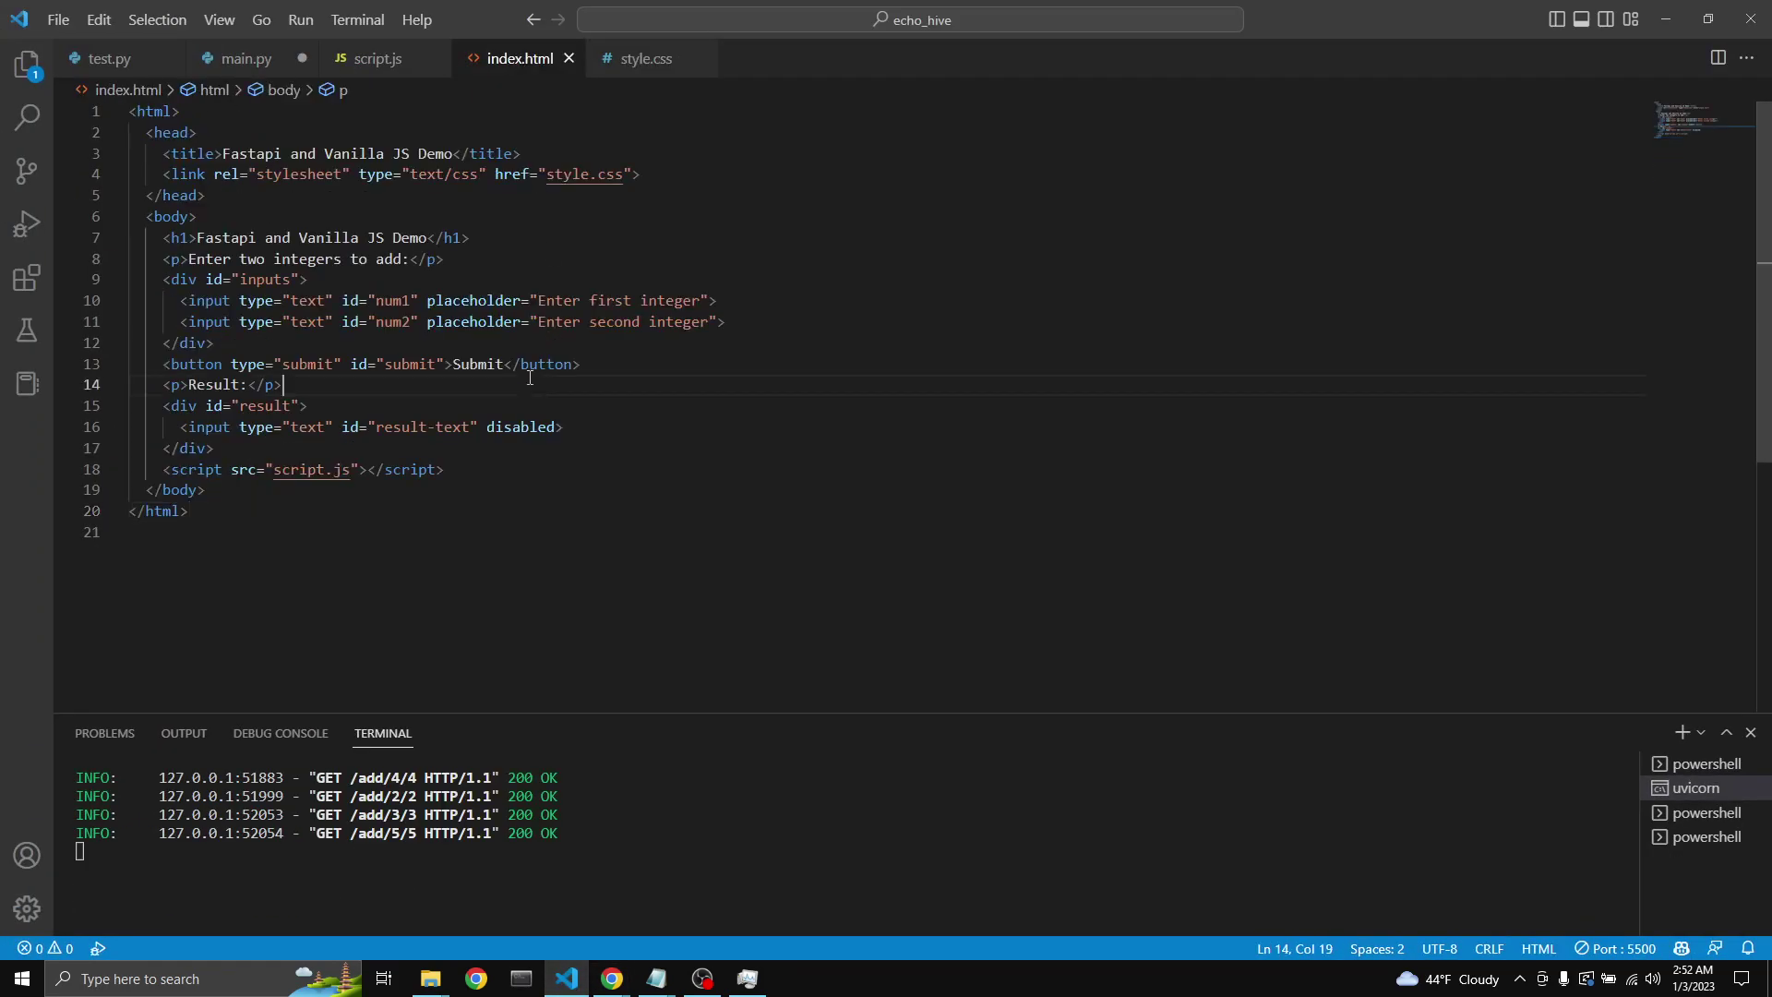
{"action": "key", "text": "ctrl+a"}
{"action": "key", "text": "ctrl+v"}
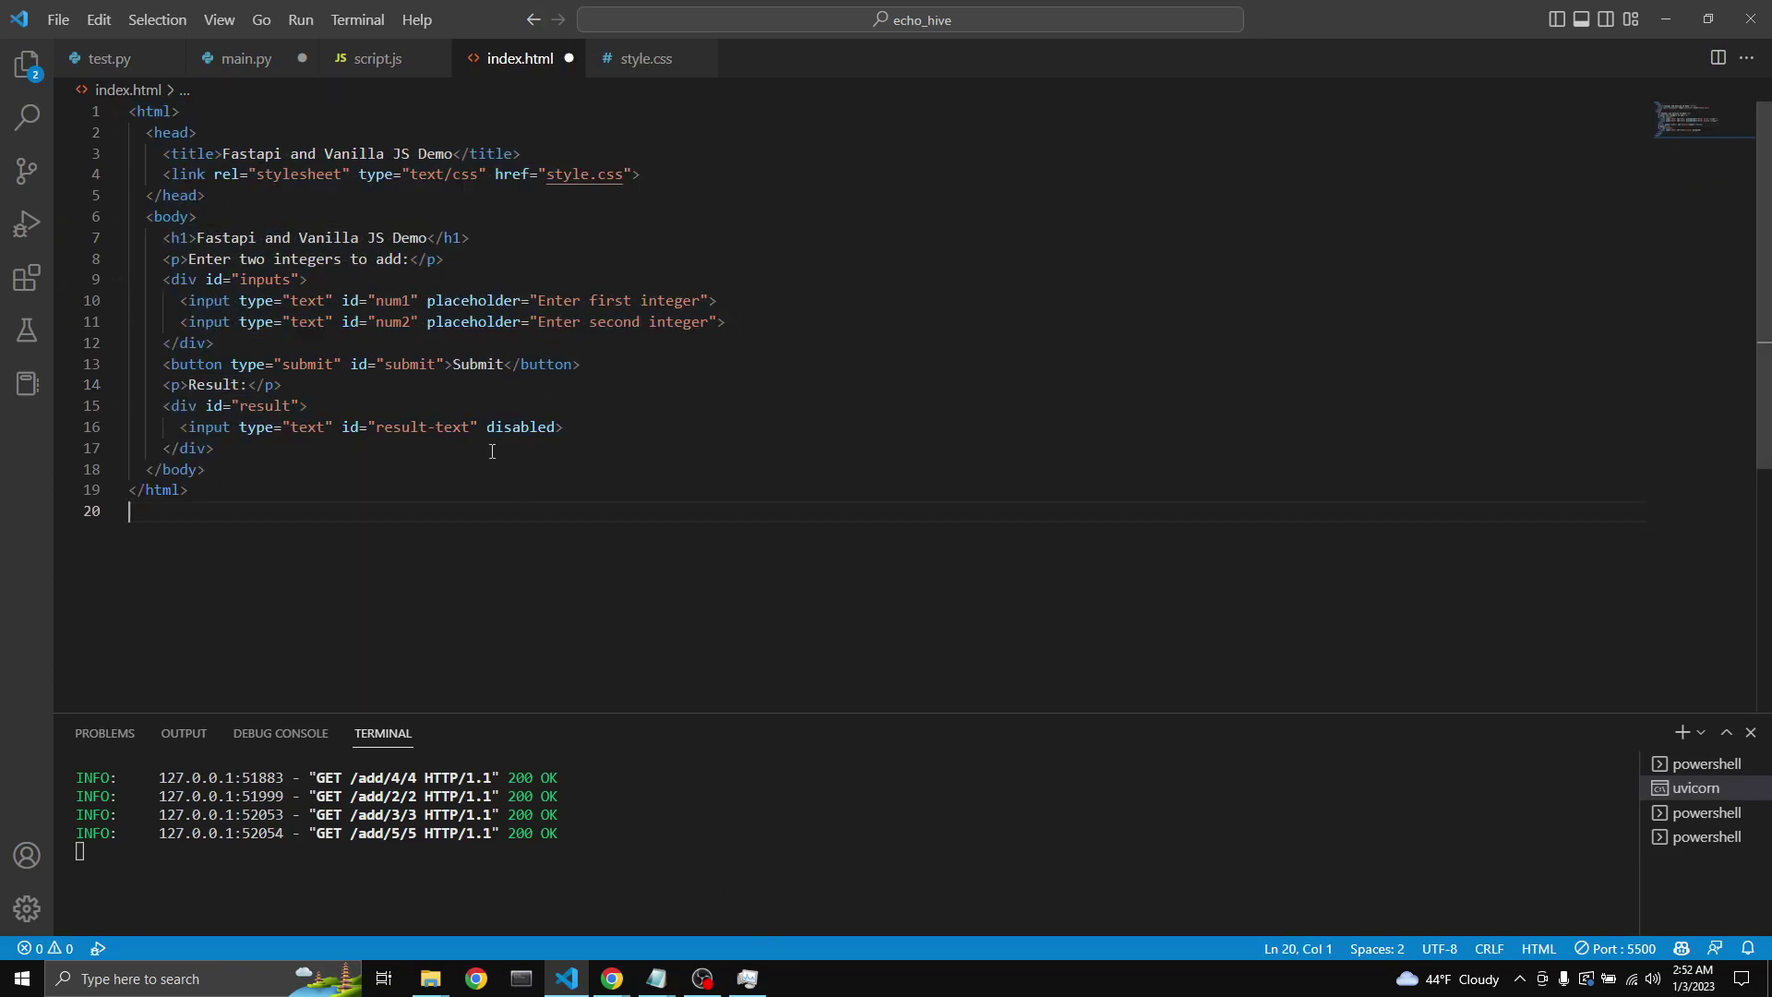
Step: Add a script tag loading script.js before the closing body tag
{"action": "key", "text": "ctrl+plus"}
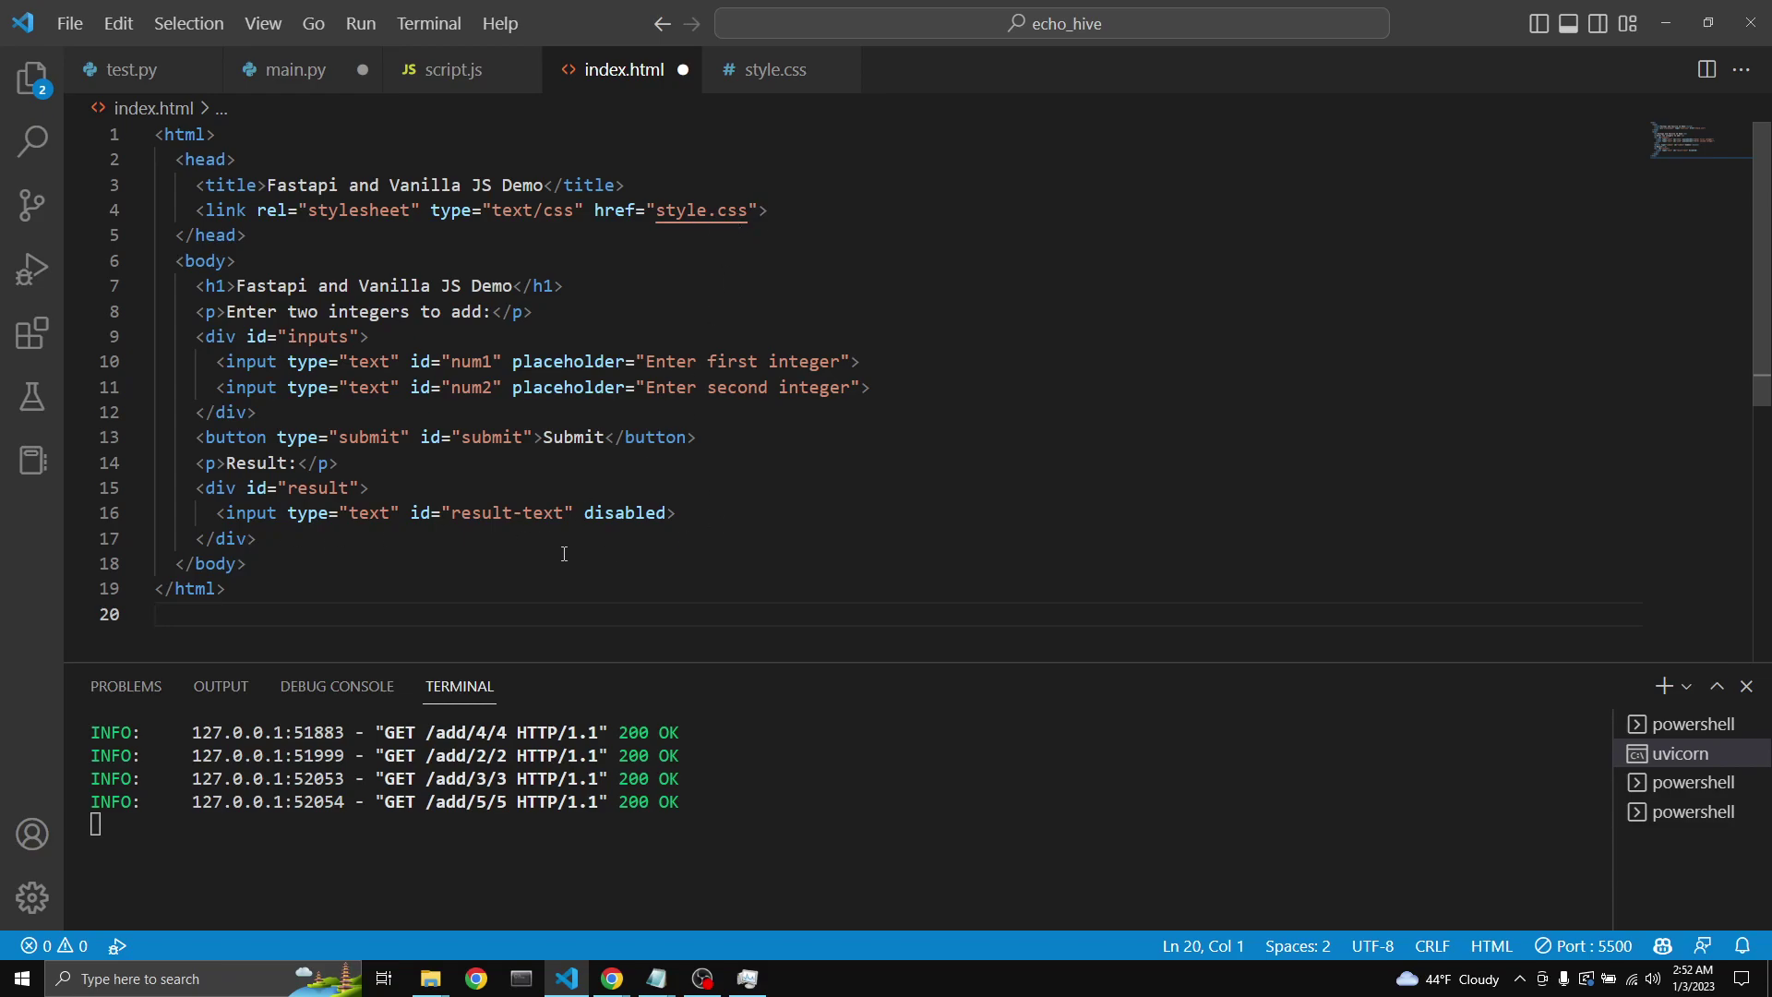
{"action": "left_click", "coordinate": [315, 544]}
{"action": "key", "text": "Return"}
{"action": "type", "text": "<"}
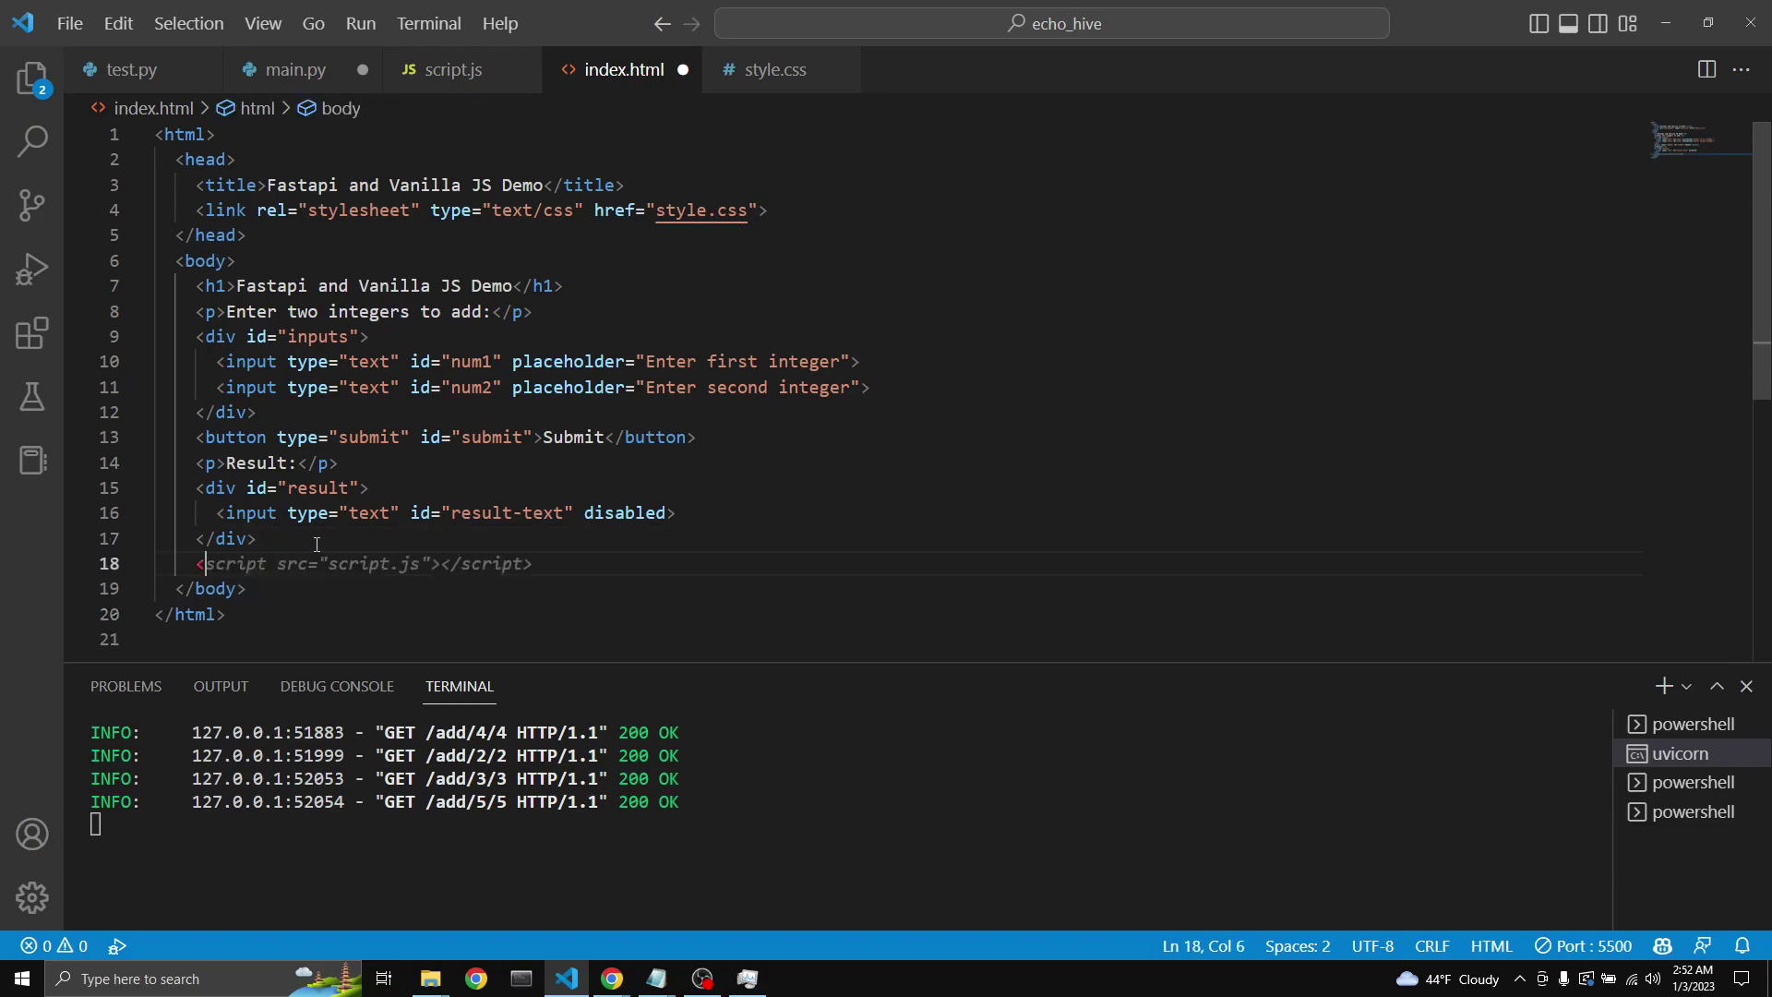
{"action": "key", "text": "Tab"}
Step: Save index.html, then paste ChatGPT's CSS block over style.css and save it
{"action": "key", "text": "ctrl+s"}
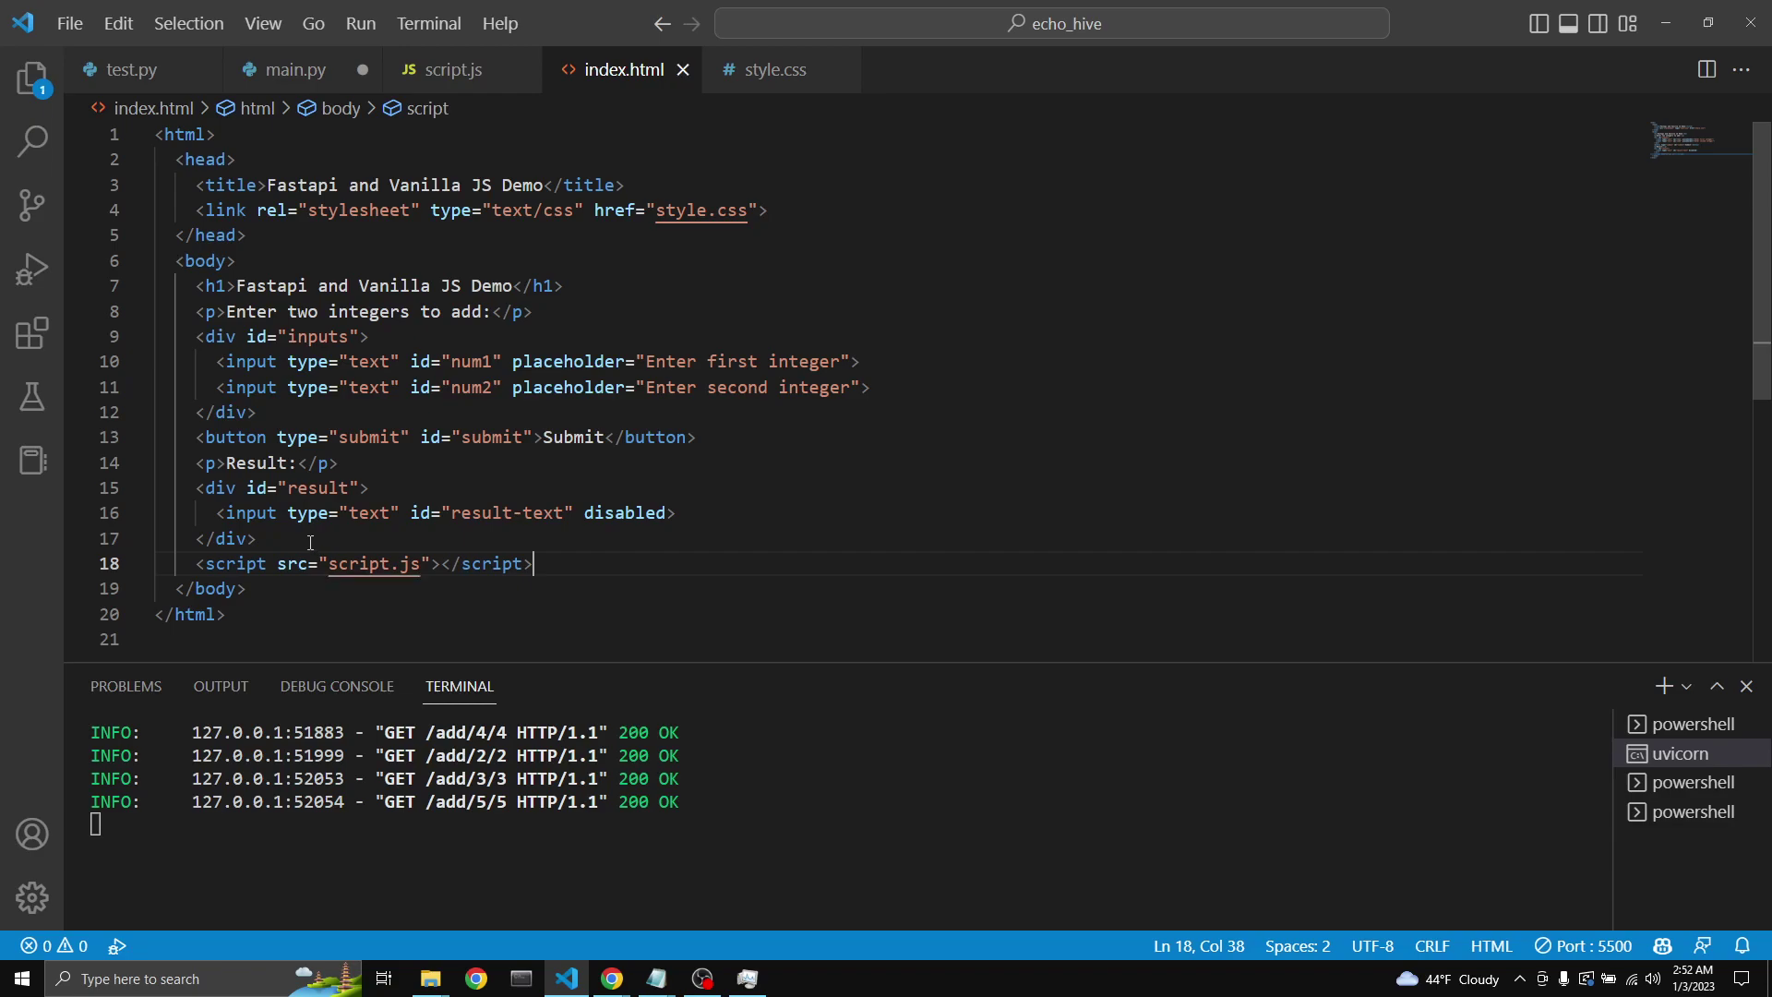
{"action": "left_click", "coordinate": [453, 70]}
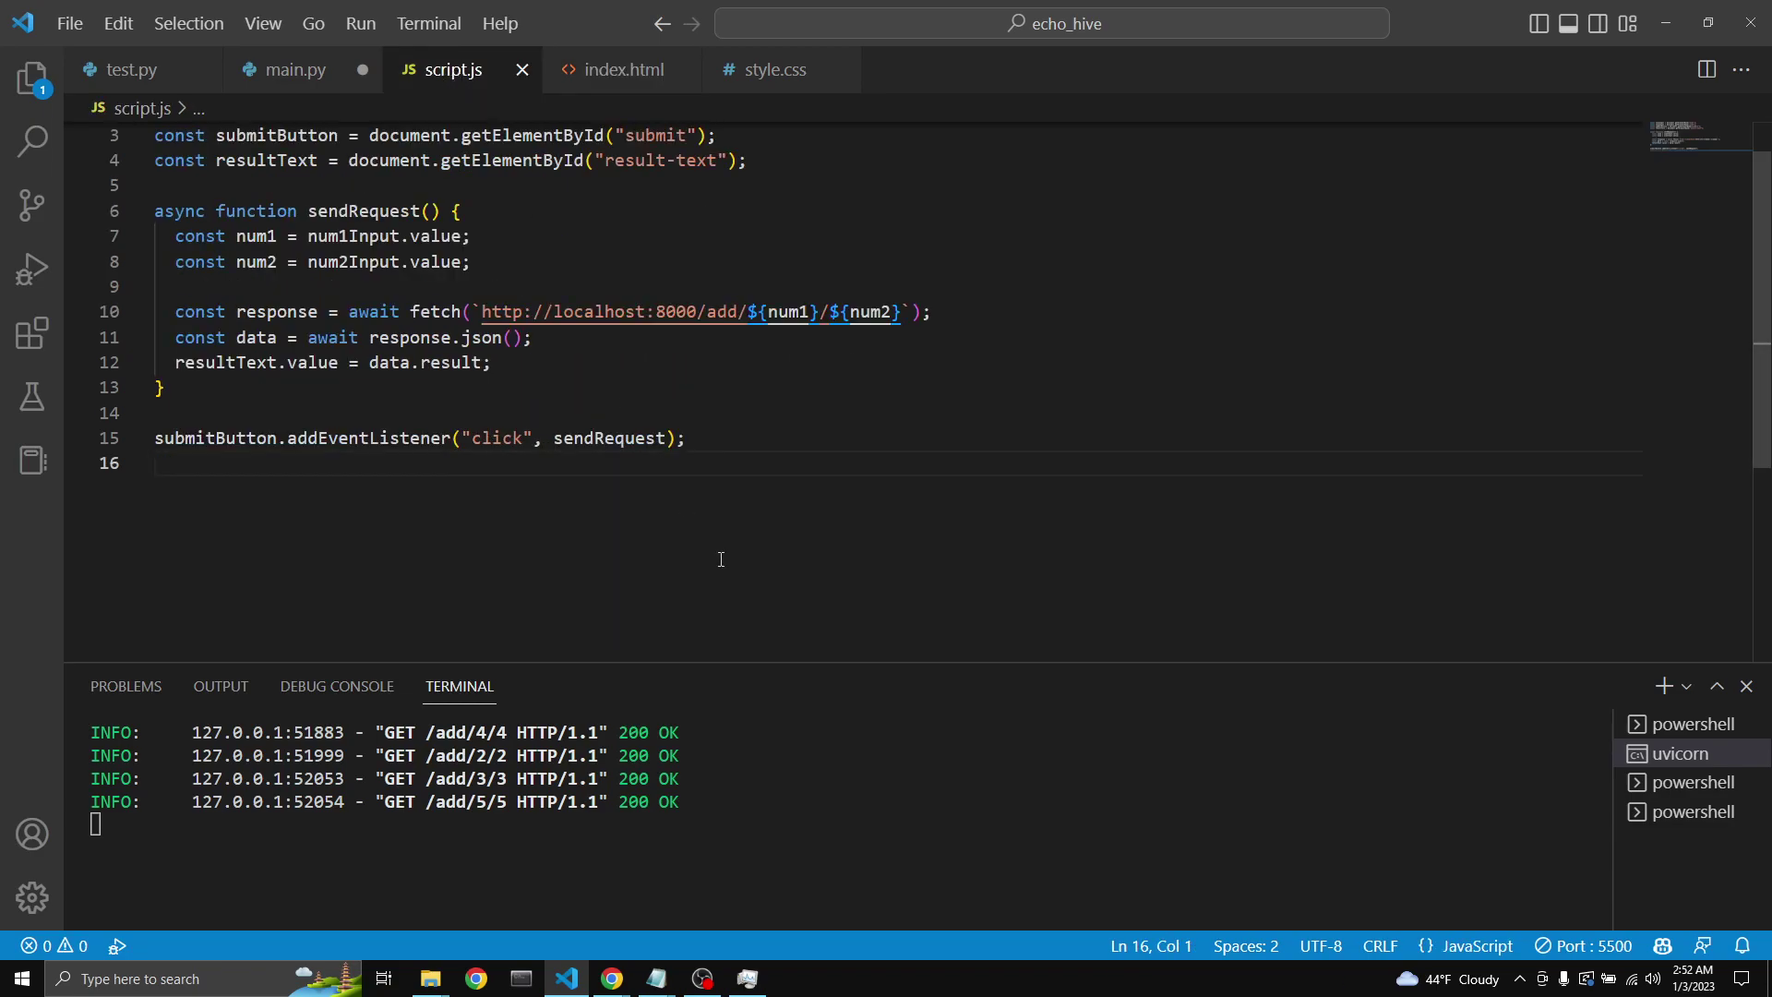
{"action": "left_click", "coordinate": [612, 979]}
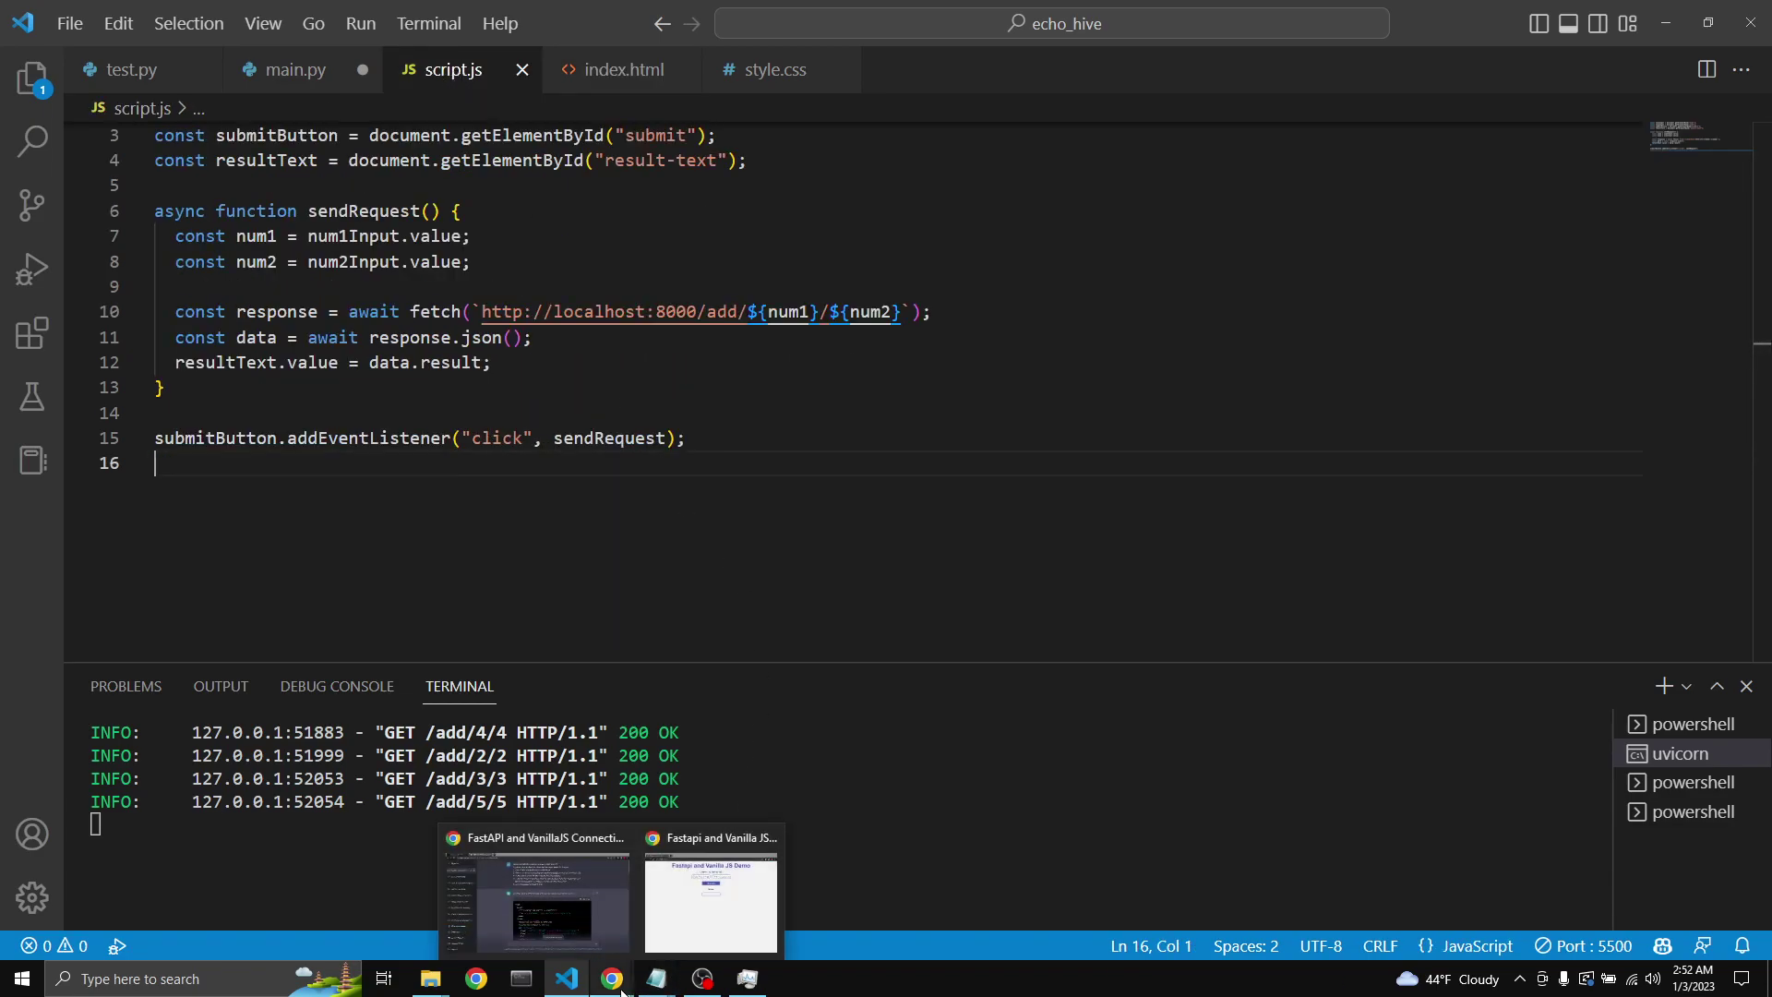
{"action": "left_click", "coordinate": [592, 900]}
{"action": "scroll", "coordinate": [731, 599], "scroll_direction": "down", "scroll_amount": 8}
{"action": "scroll", "coordinate": [731, 598], "scroll_direction": "down", "scroll_amount": 2}
{"action": "scroll", "coordinate": [969, 554], "scroll_direction": "up", "scroll_amount": 3}
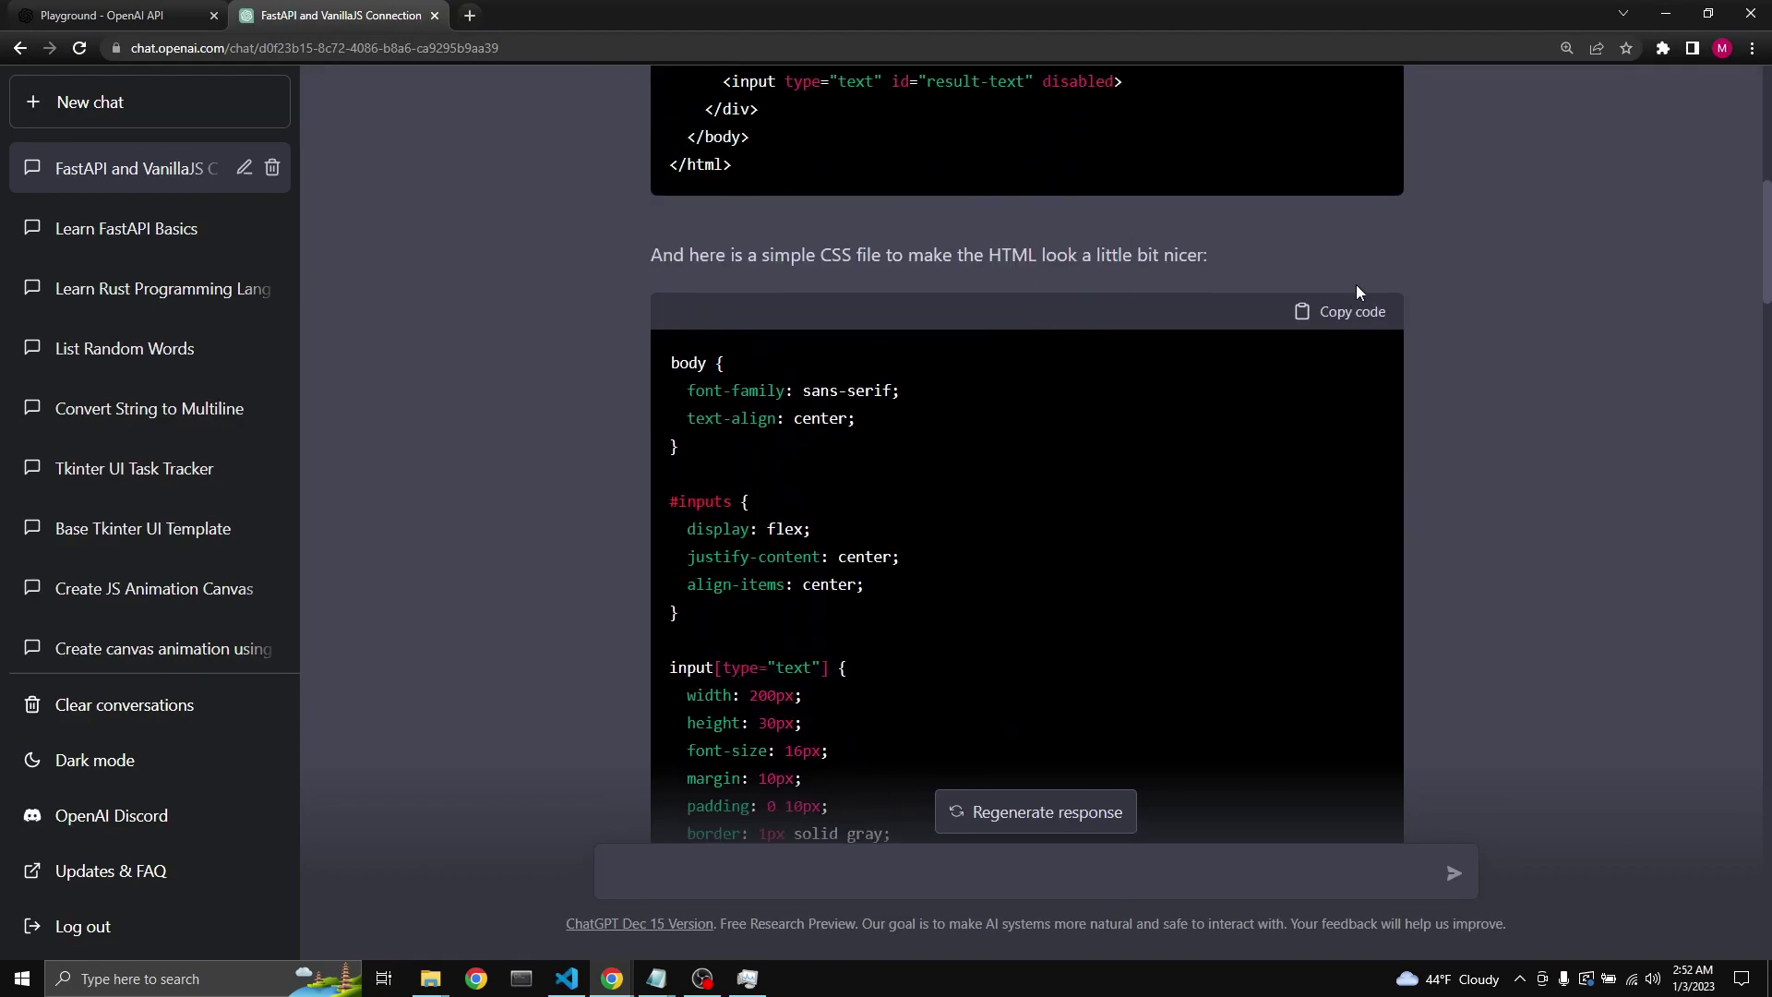
{"action": "left_click", "coordinate": [1348, 316]}
{"action": "left_click", "coordinate": [567, 978]}
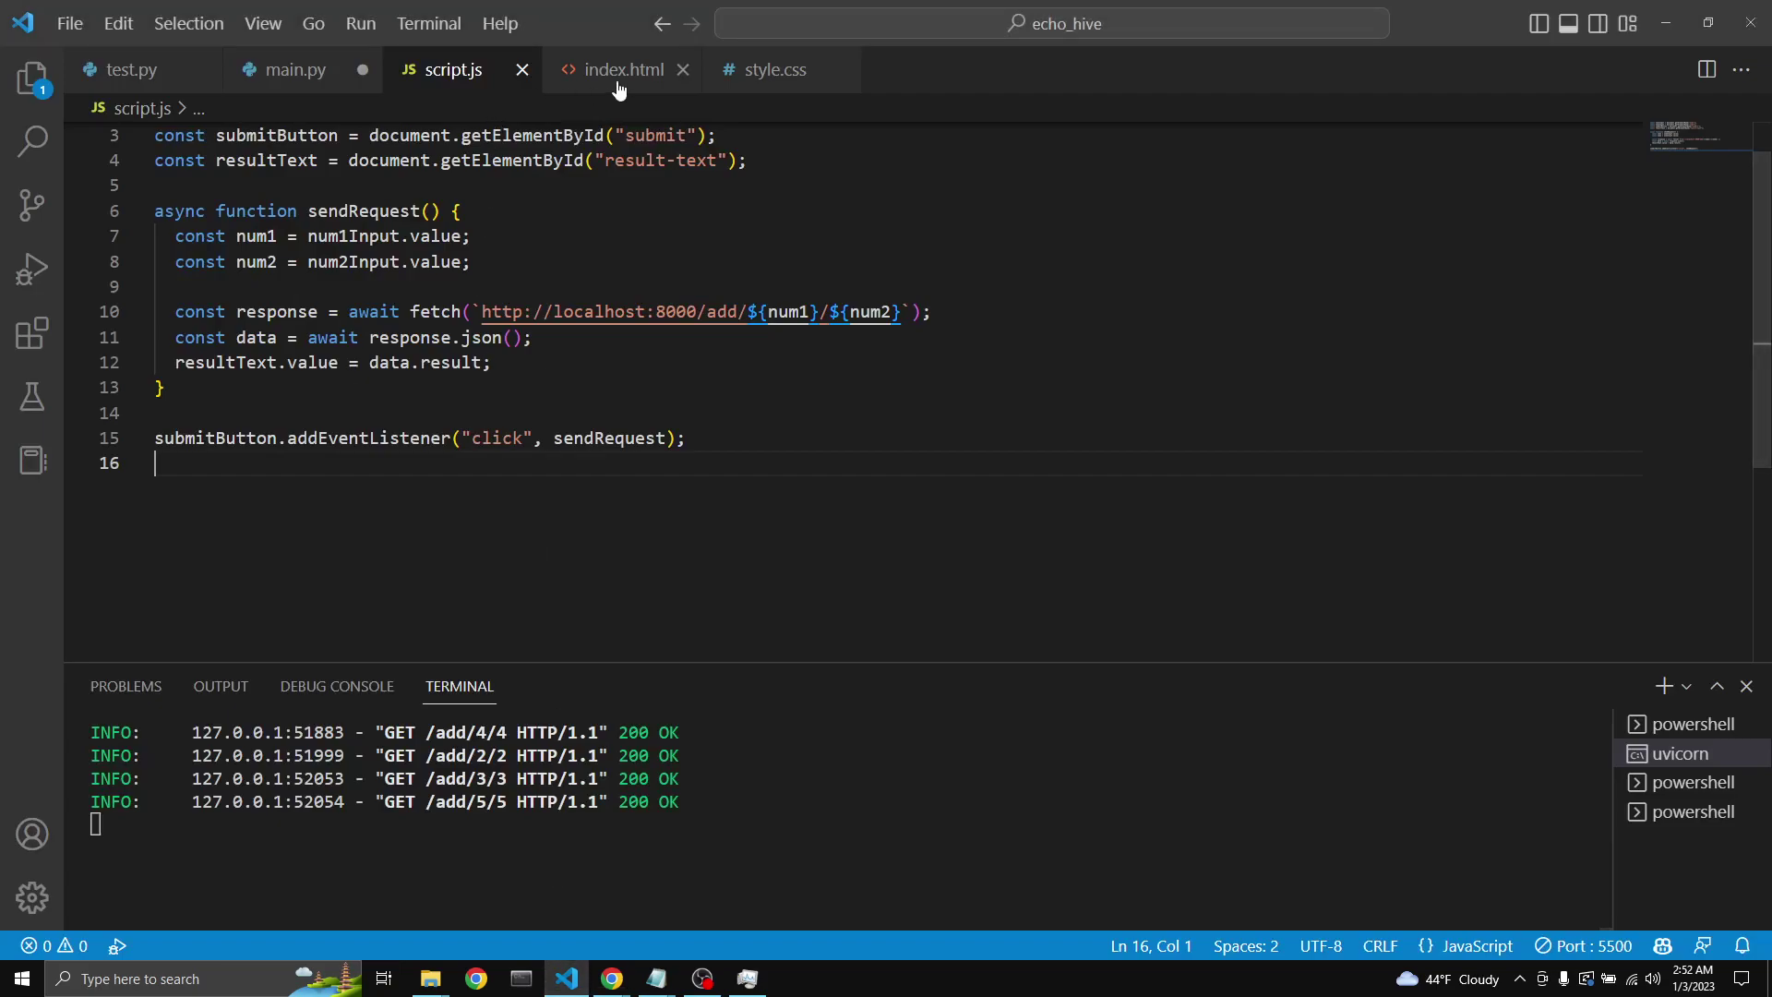
{"action": "left_click", "coordinate": [774, 70]}
{"action": "key", "text": "ctrl+a"}
{"action": "key", "text": "ctrl+v"}
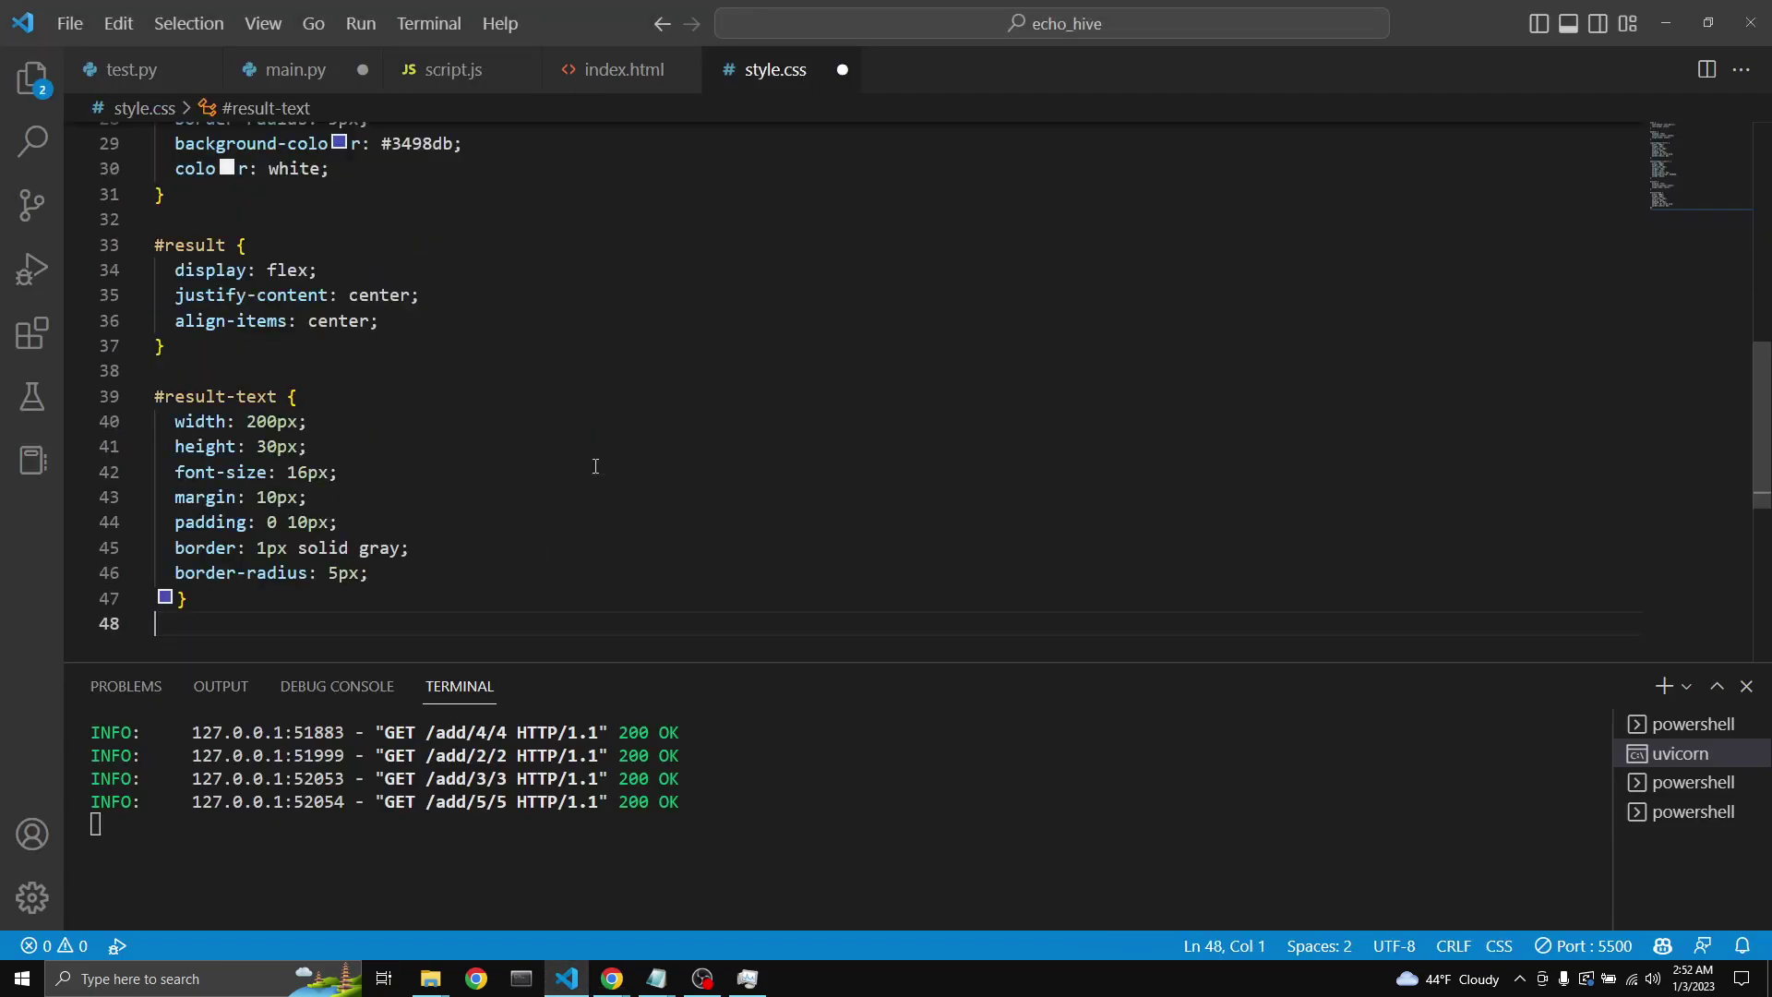
{"action": "key", "text": "ctrl+s"}
{"action": "mouse_move", "coordinate": [611, 979]}
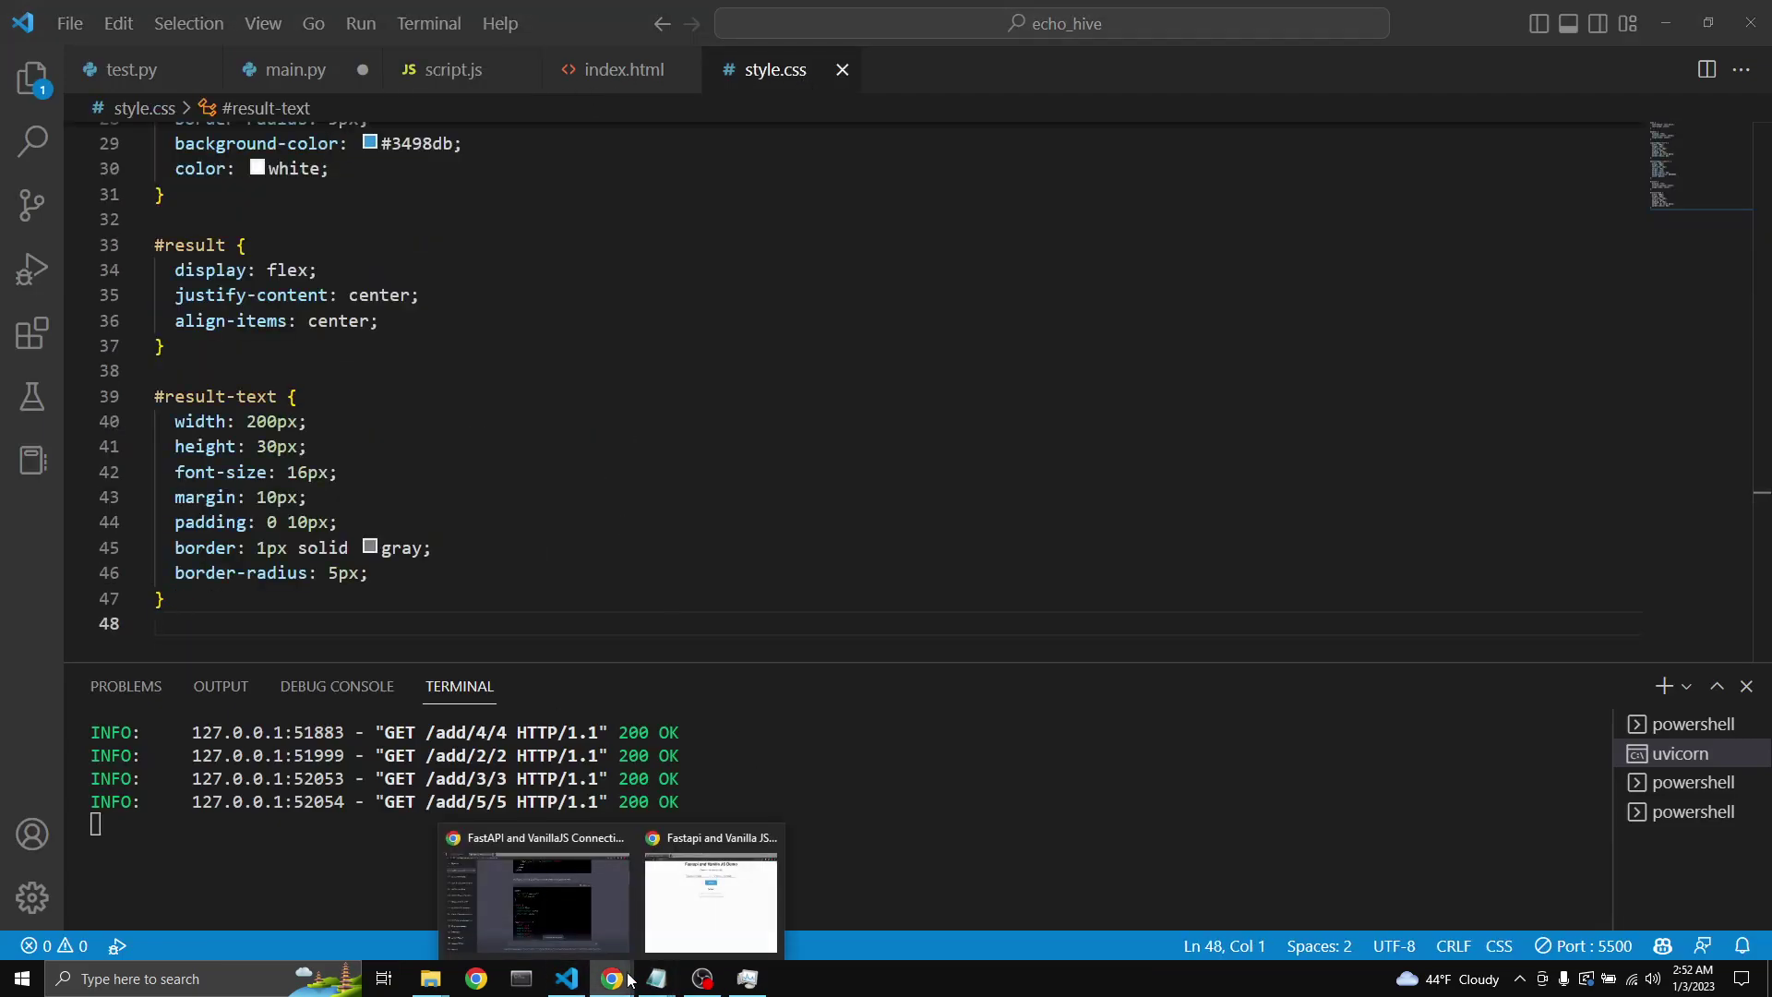
Step: Test 4 plus 4 on the demo page and return to the result-text rule in style.css
{"action": "left_click", "coordinate": [734, 901]}
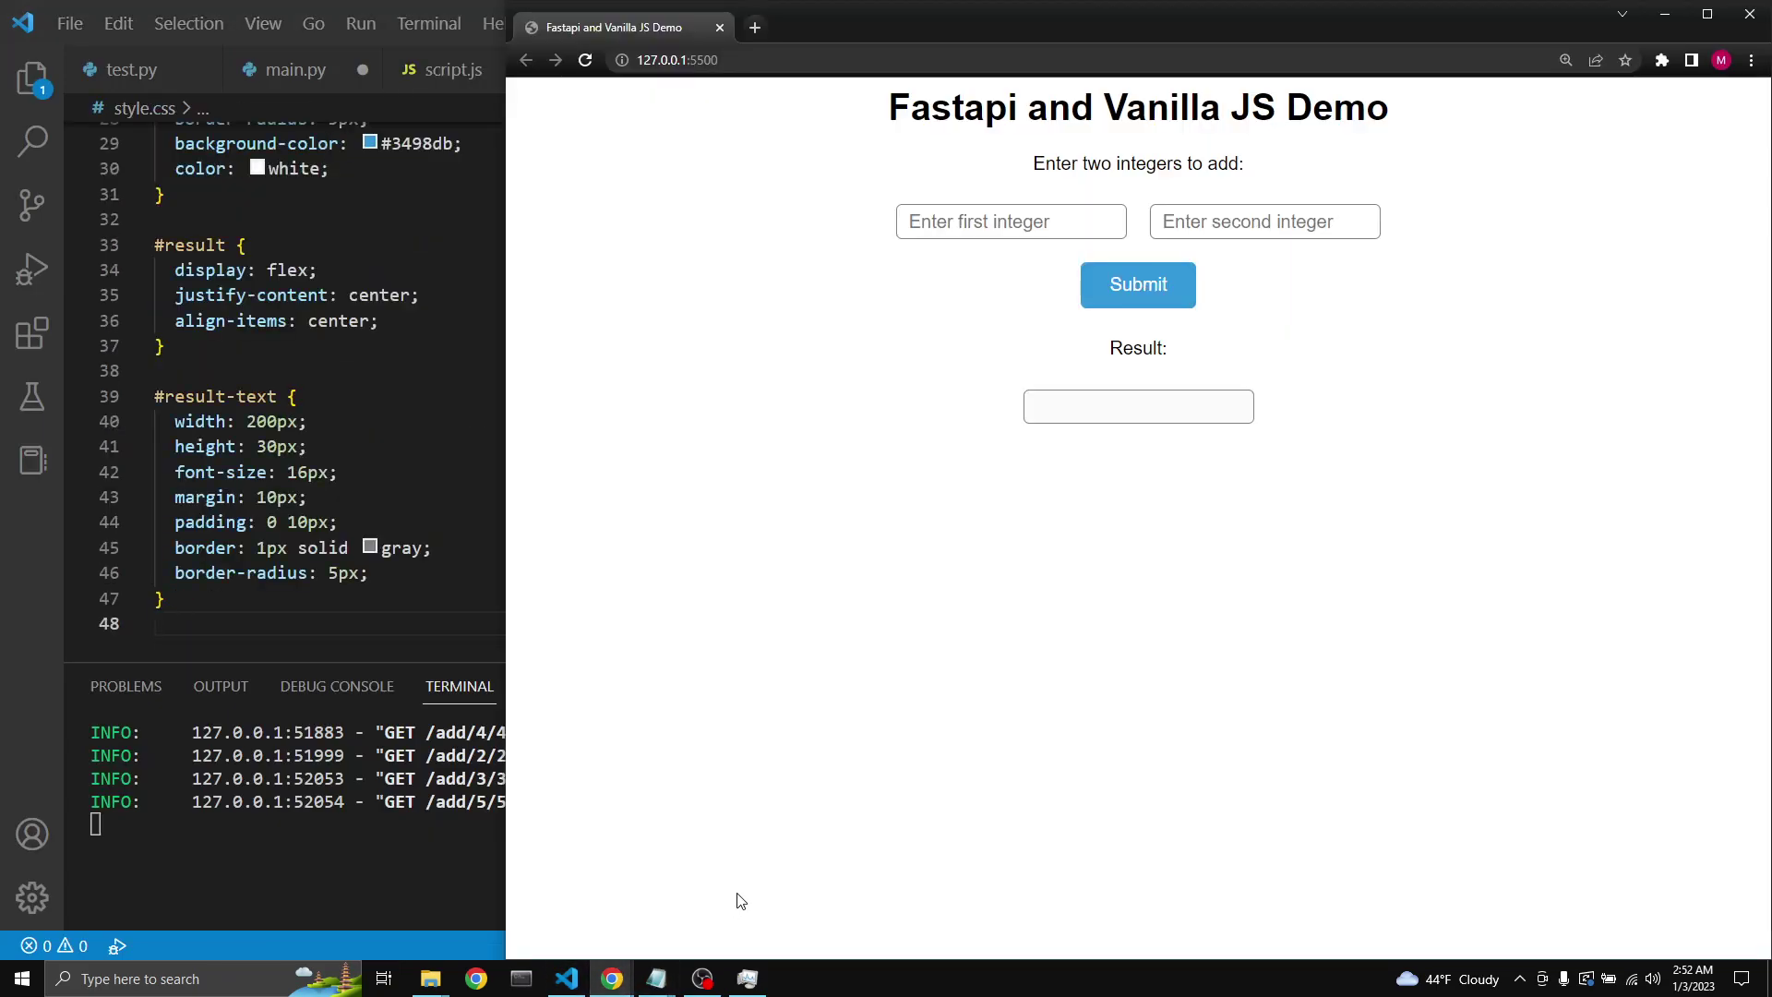
{"action": "left_click", "coordinate": [975, 224]}
{"action": "type", "text": "4"}
{"action": "left_click", "coordinate": [1263, 222]}
{"action": "type", "text": "4"}
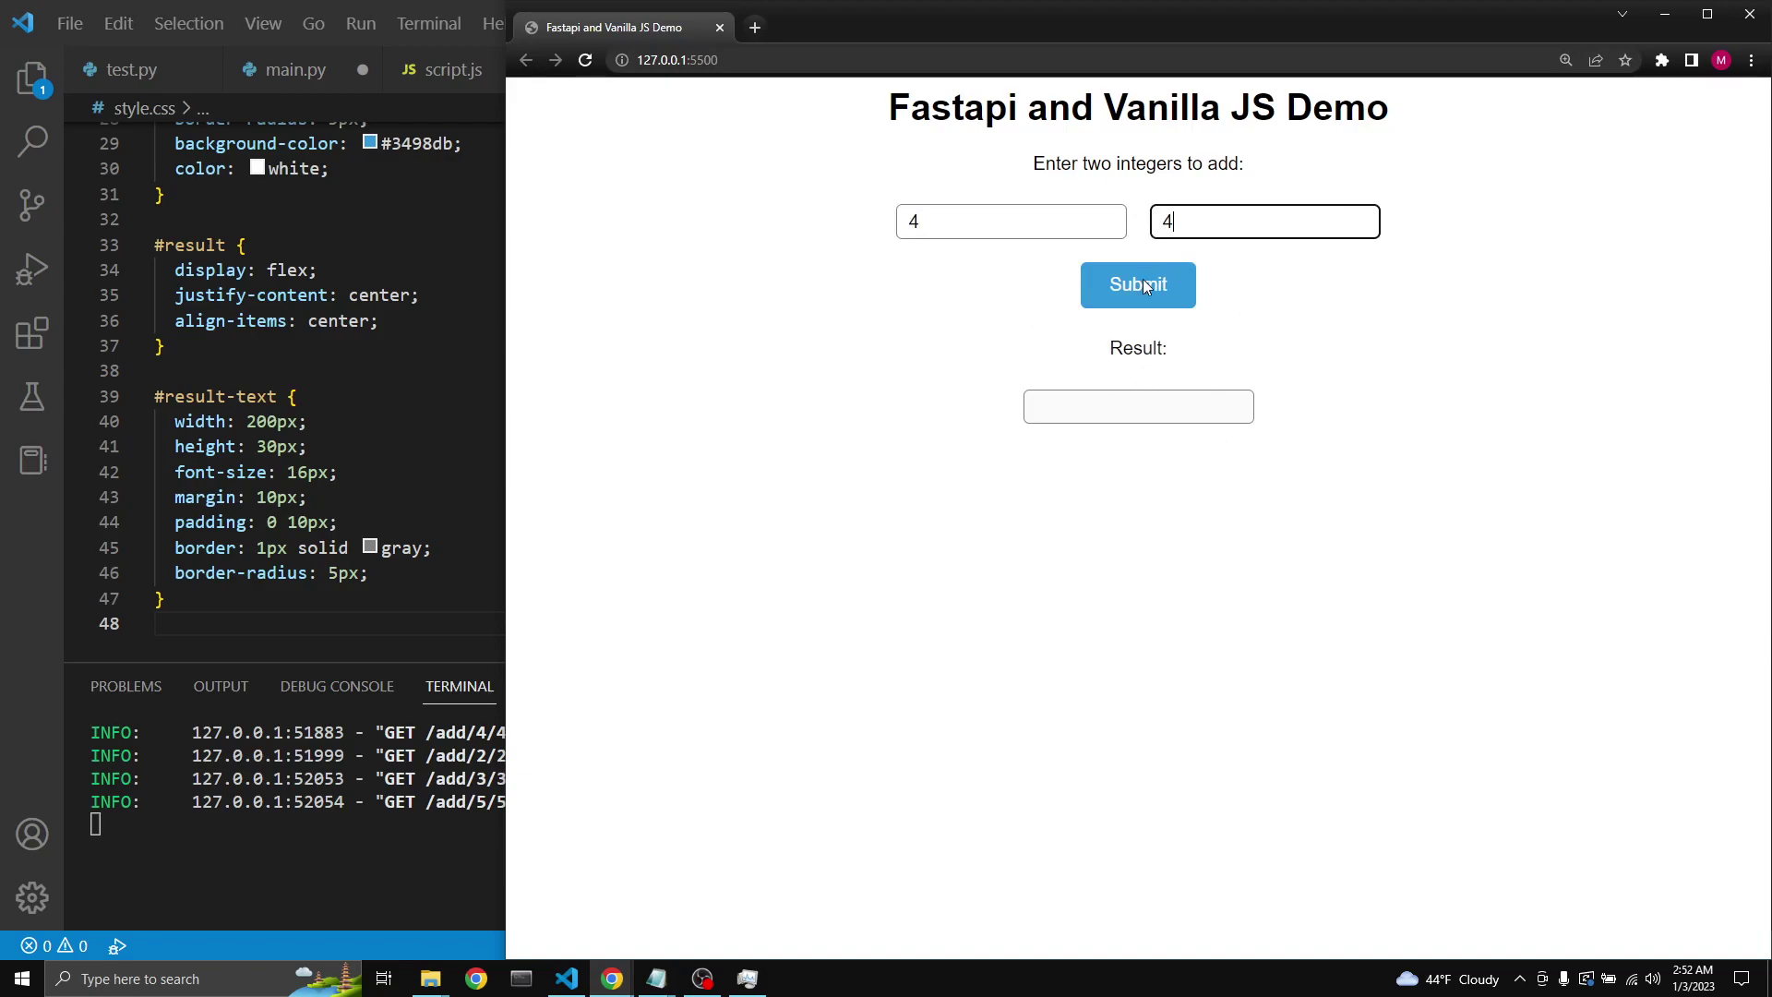
{"action": "left_click", "coordinate": [1138, 284]}
{"action": "left_click", "coordinate": [538, 567]}
{"action": "left_click", "coordinate": [308, 422]}
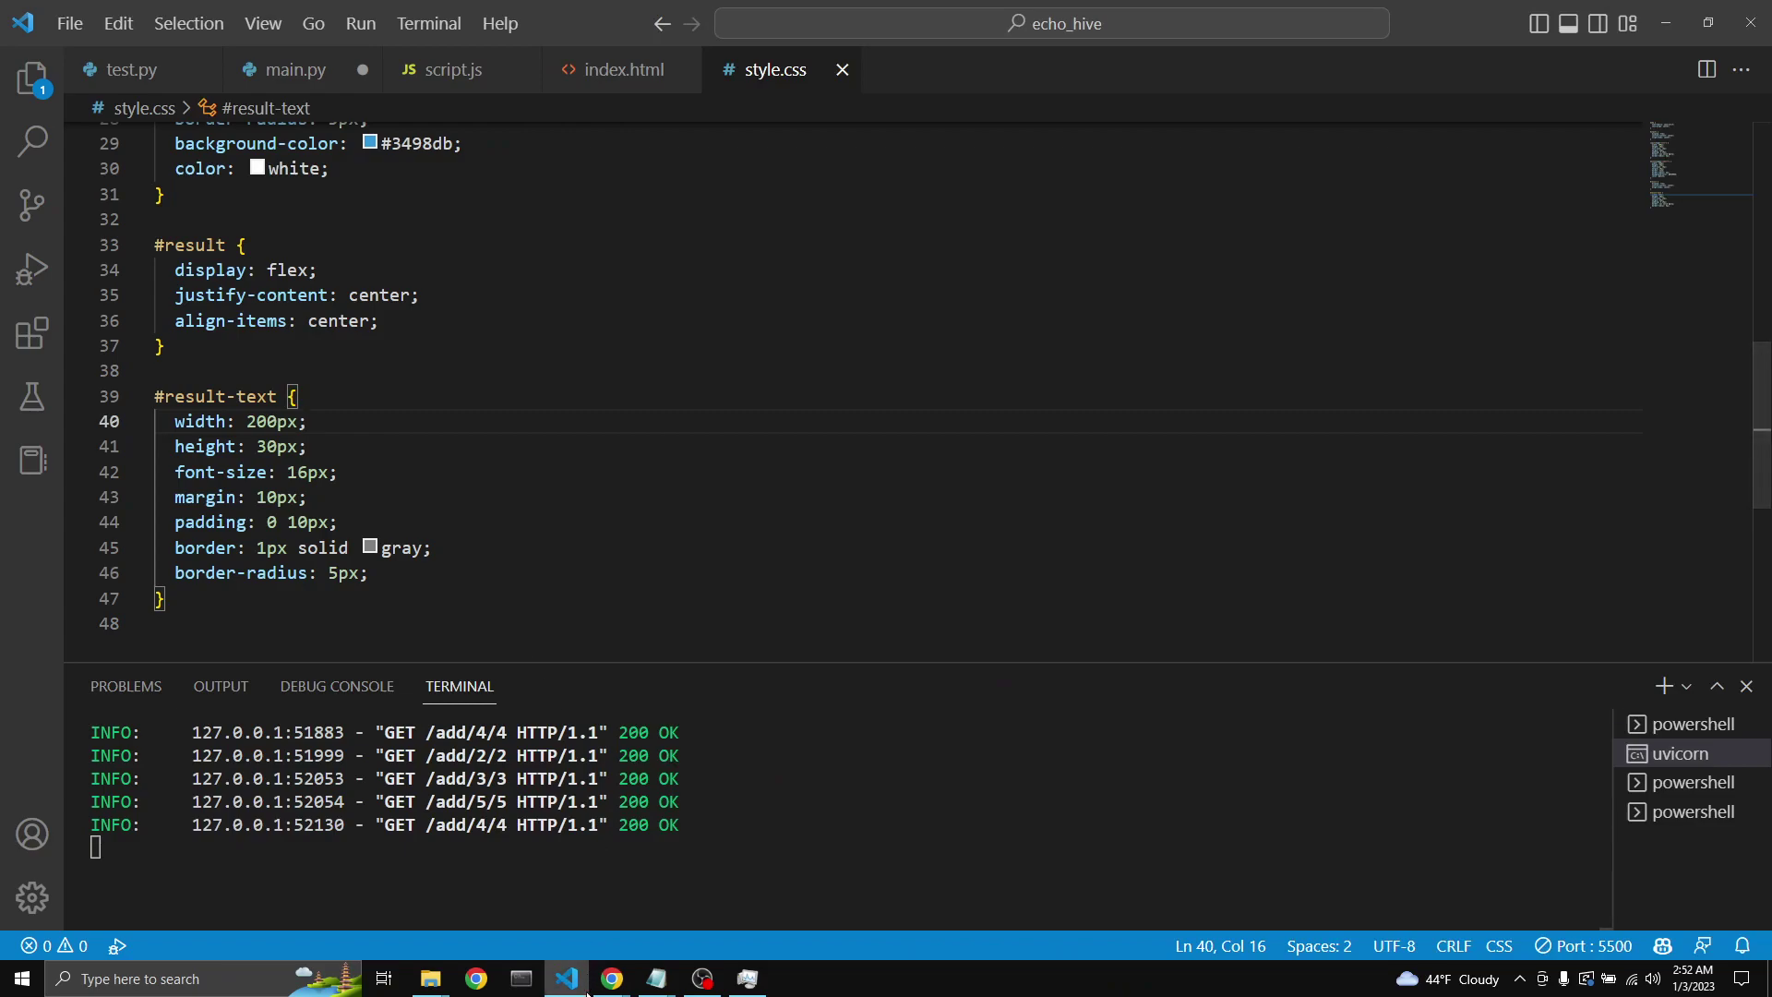
Step: Replace main.py with ChatGPT's minimal FastAPI add endpoint and save it
{"action": "left_click", "coordinate": [551, 900]}
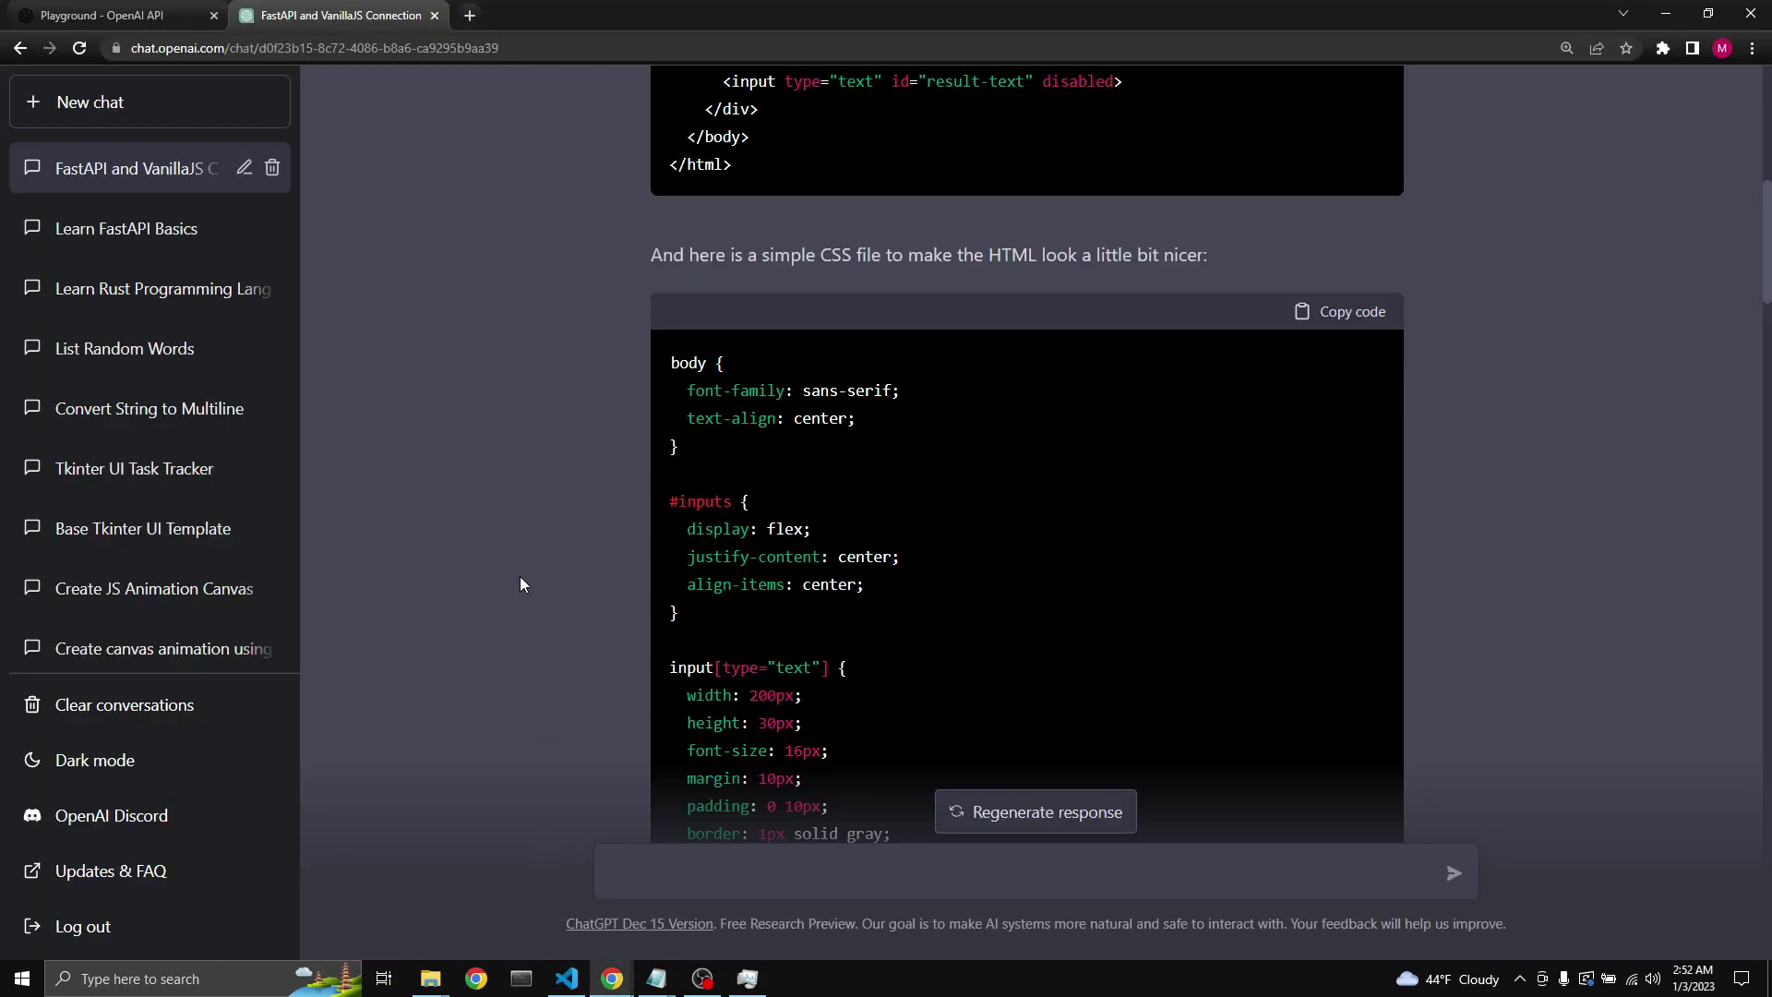
{"action": "scroll", "coordinate": [519, 569], "scroll_direction": "down", "scroll_amount": 8}
{"action": "scroll", "coordinate": [519, 570], "scroll_direction": "down", "scroll_amount": 8}
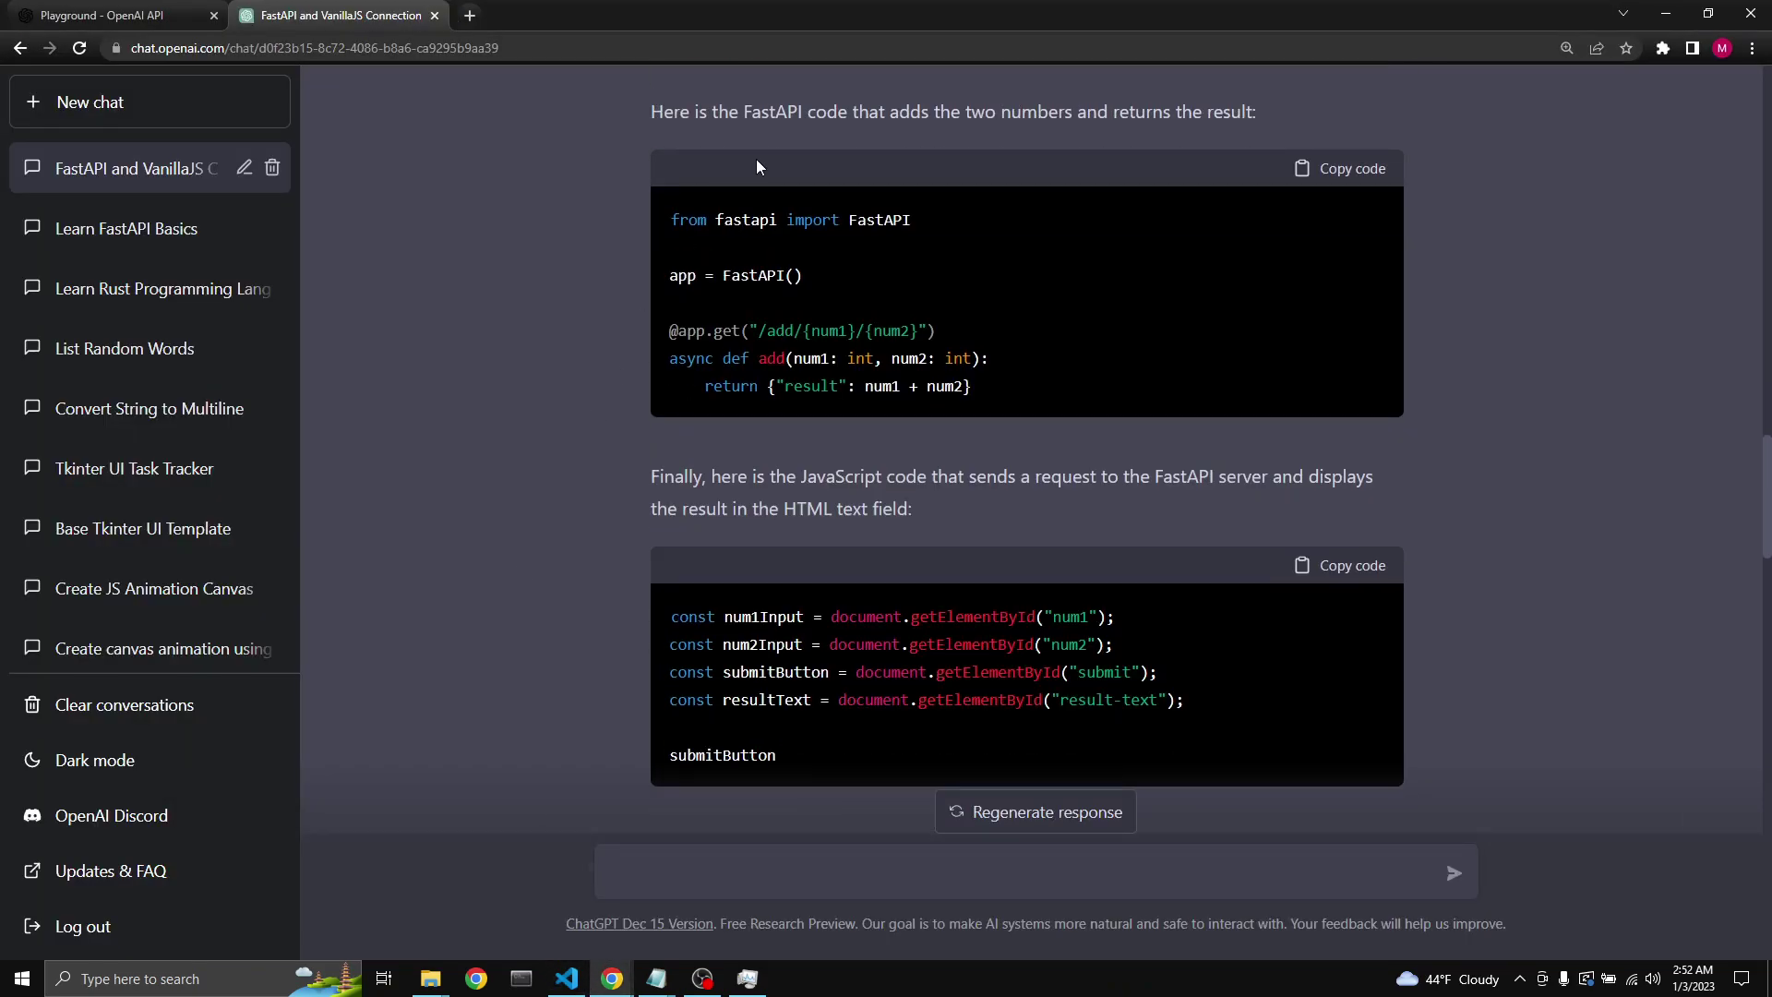
{"action": "left_click", "coordinate": [1340, 168]}
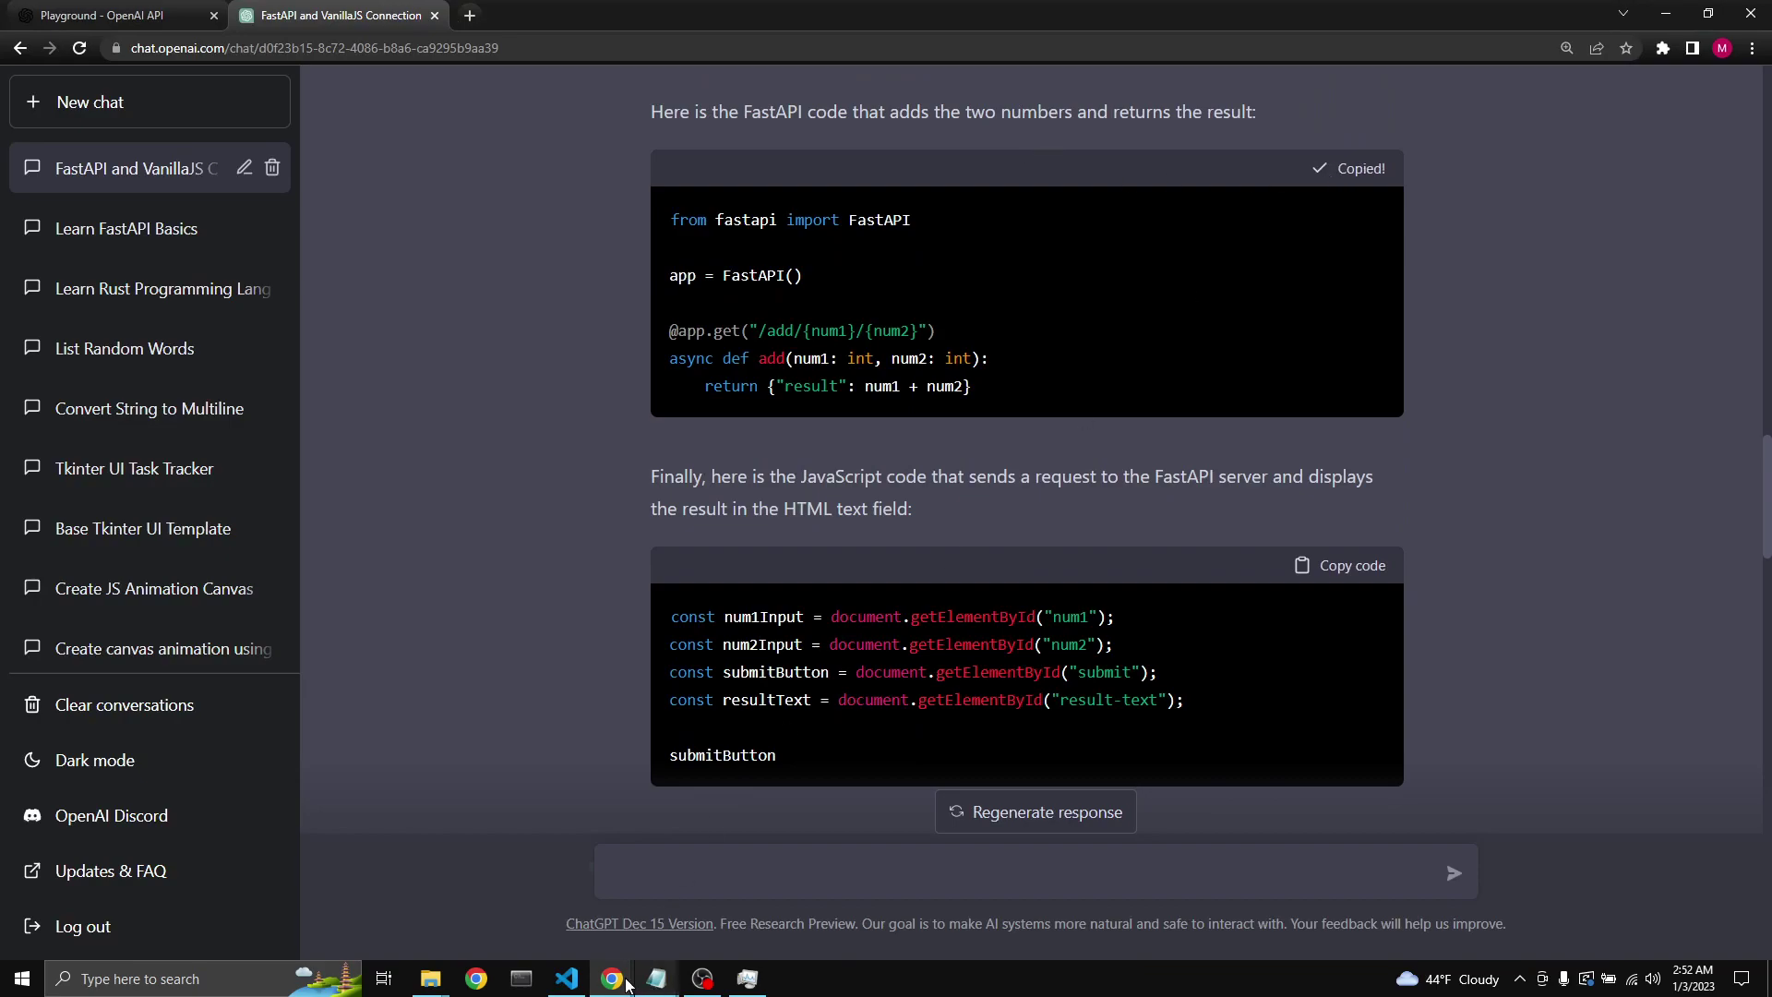
{"action": "left_click", "coordinate": [565, 978]}
{"action": "left_click", "coordinate": [294, 69]}
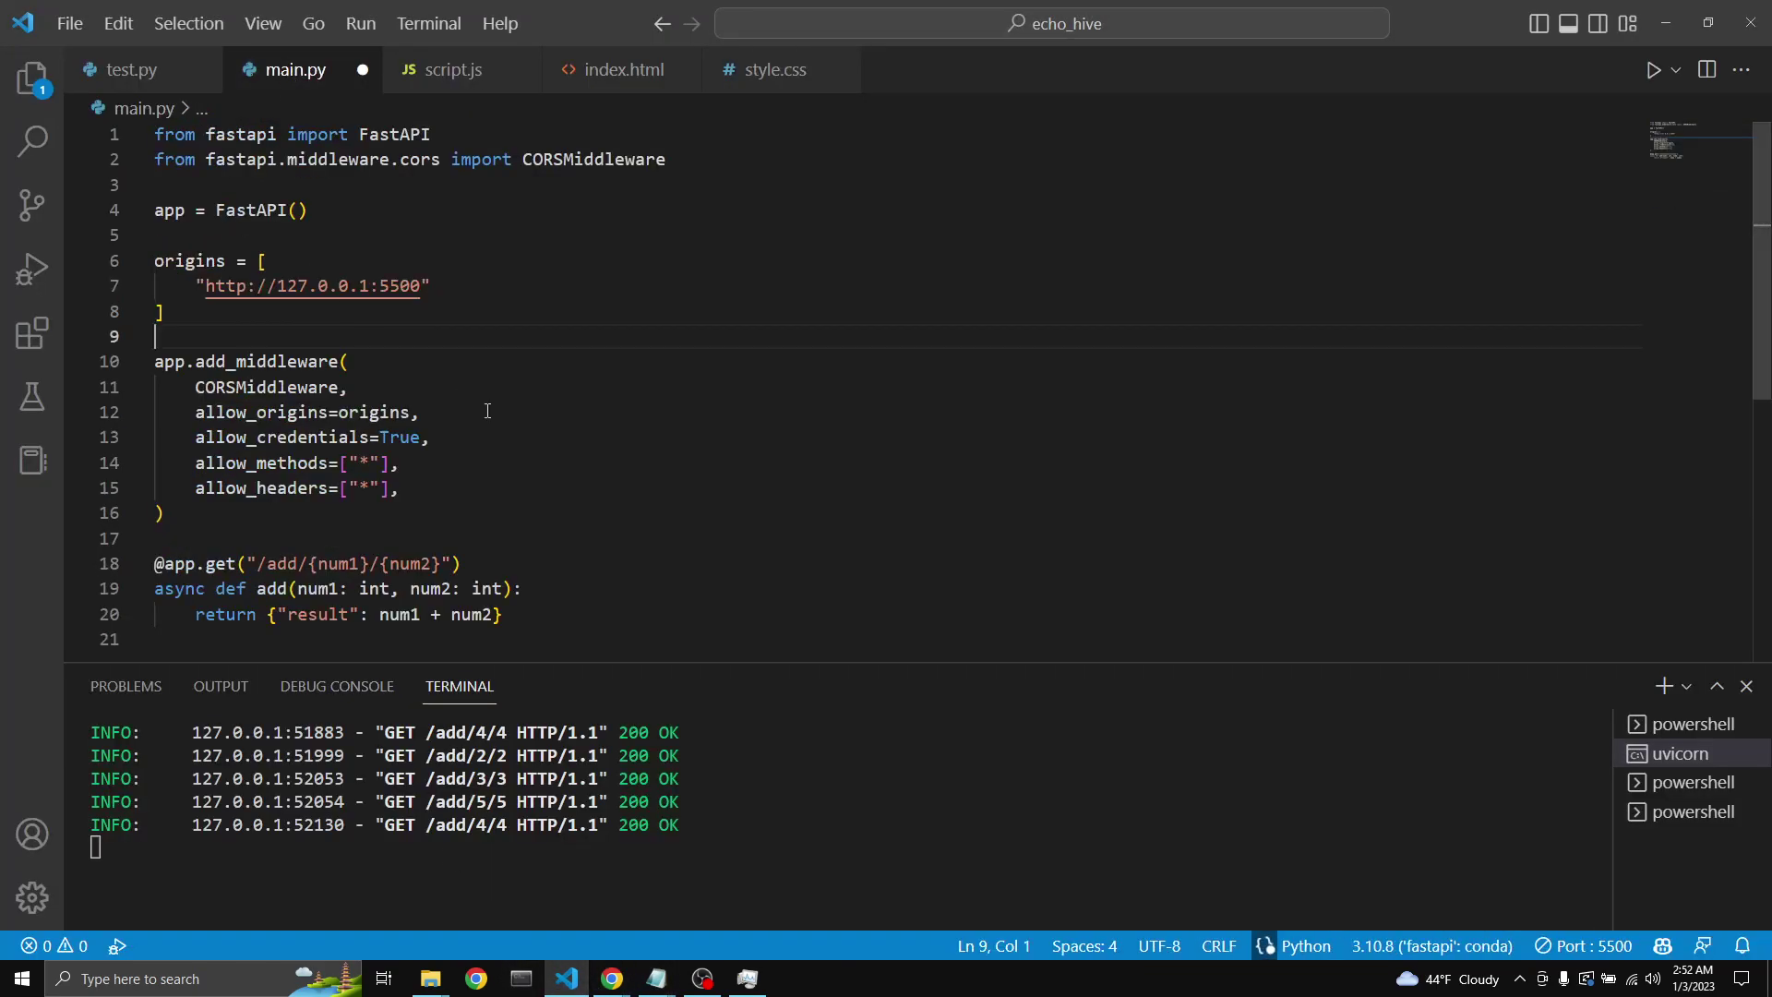
{"action": "key", "text": "ctrl+a"}
{"action": "key", "text": "ctrl+v"}
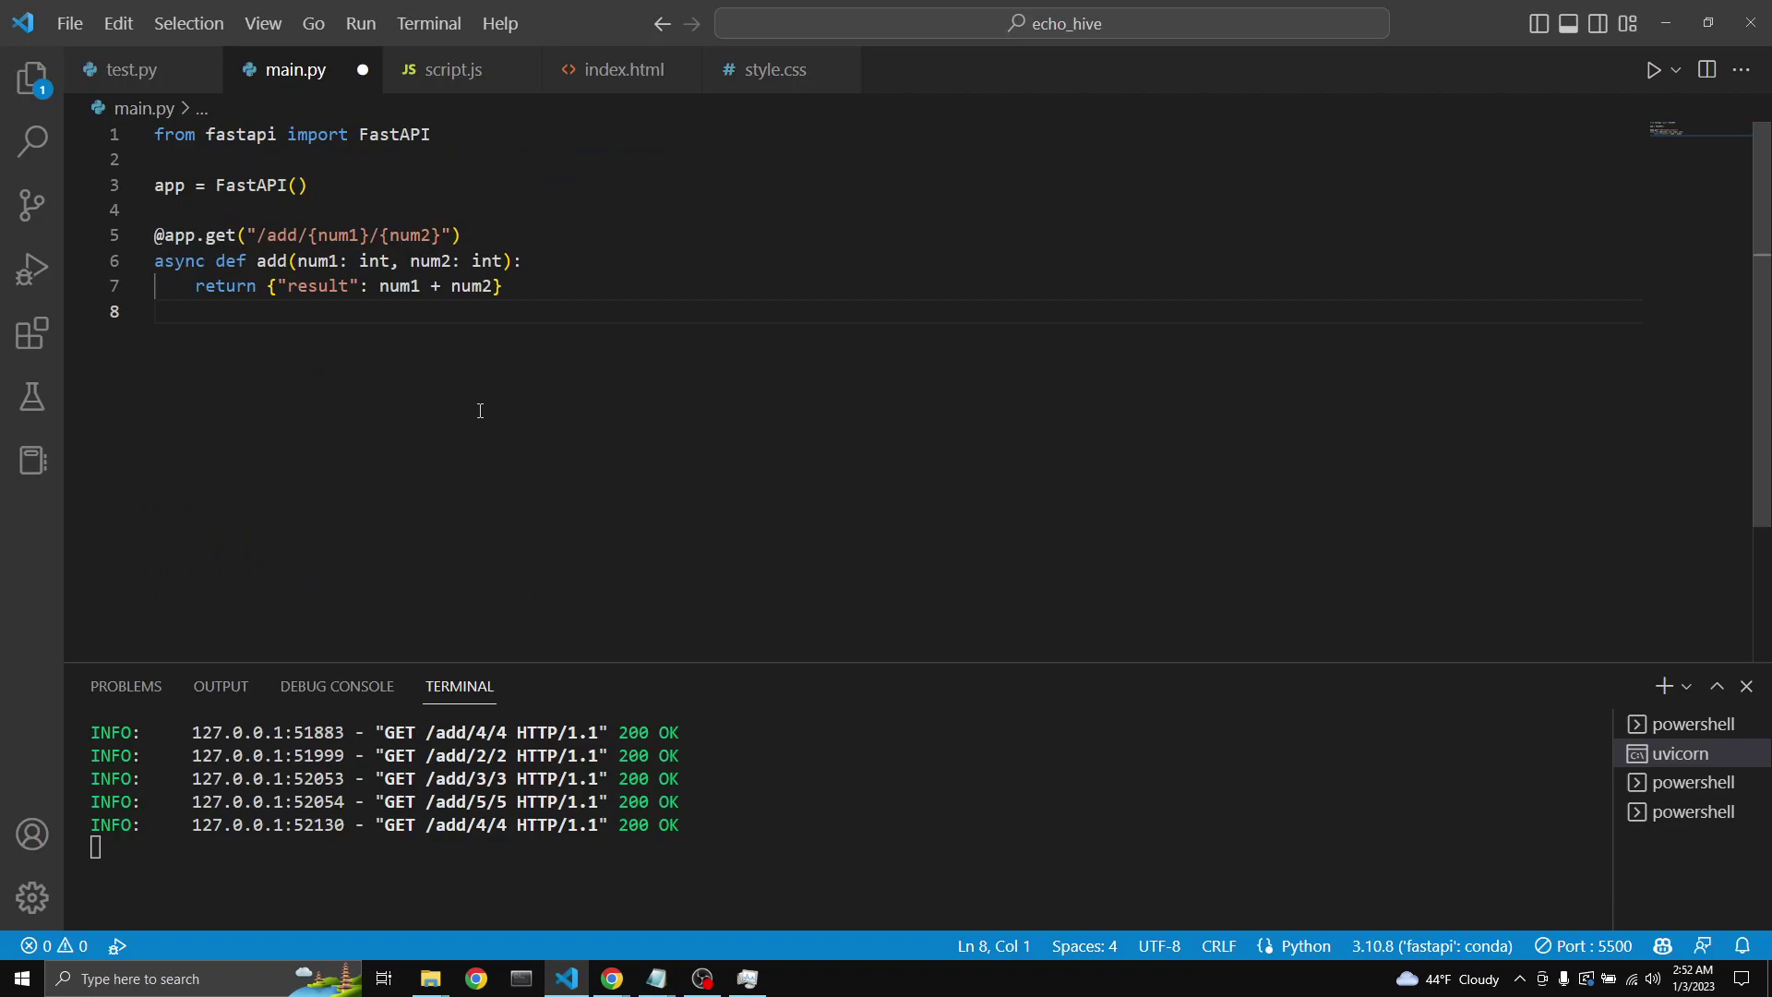
{"action": "key", "text": "ctrl+s"}
Step: Copy the JavaScript code block from ChatGPT's answer
{"action": "left_click", "coordinate": [611, 979]}
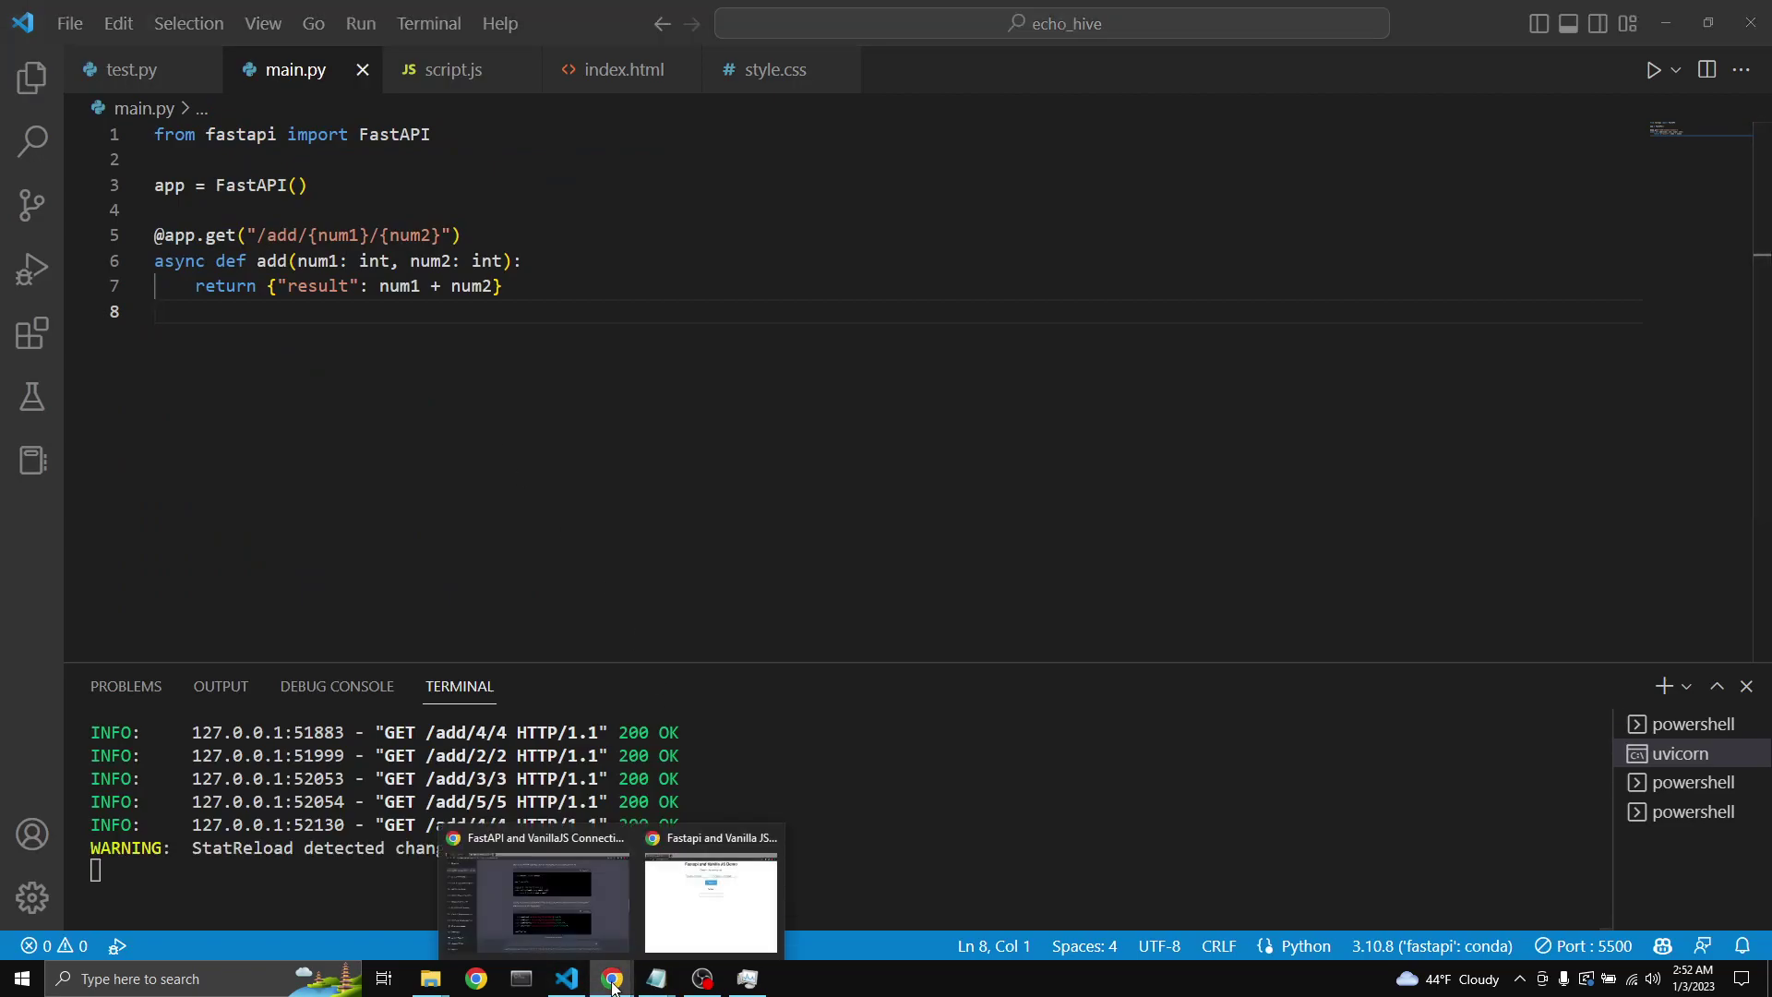
{"action": "left_click", "coordinate": [526, 886]}
{"action": "scroll", "coordinate": [458, 522], "scroll_direction": "down", "scroll_amount": 3}
{"action": "scroll", "coordinate": [457, 522], "scroll_direction": "up", "scroll_amount": 2}
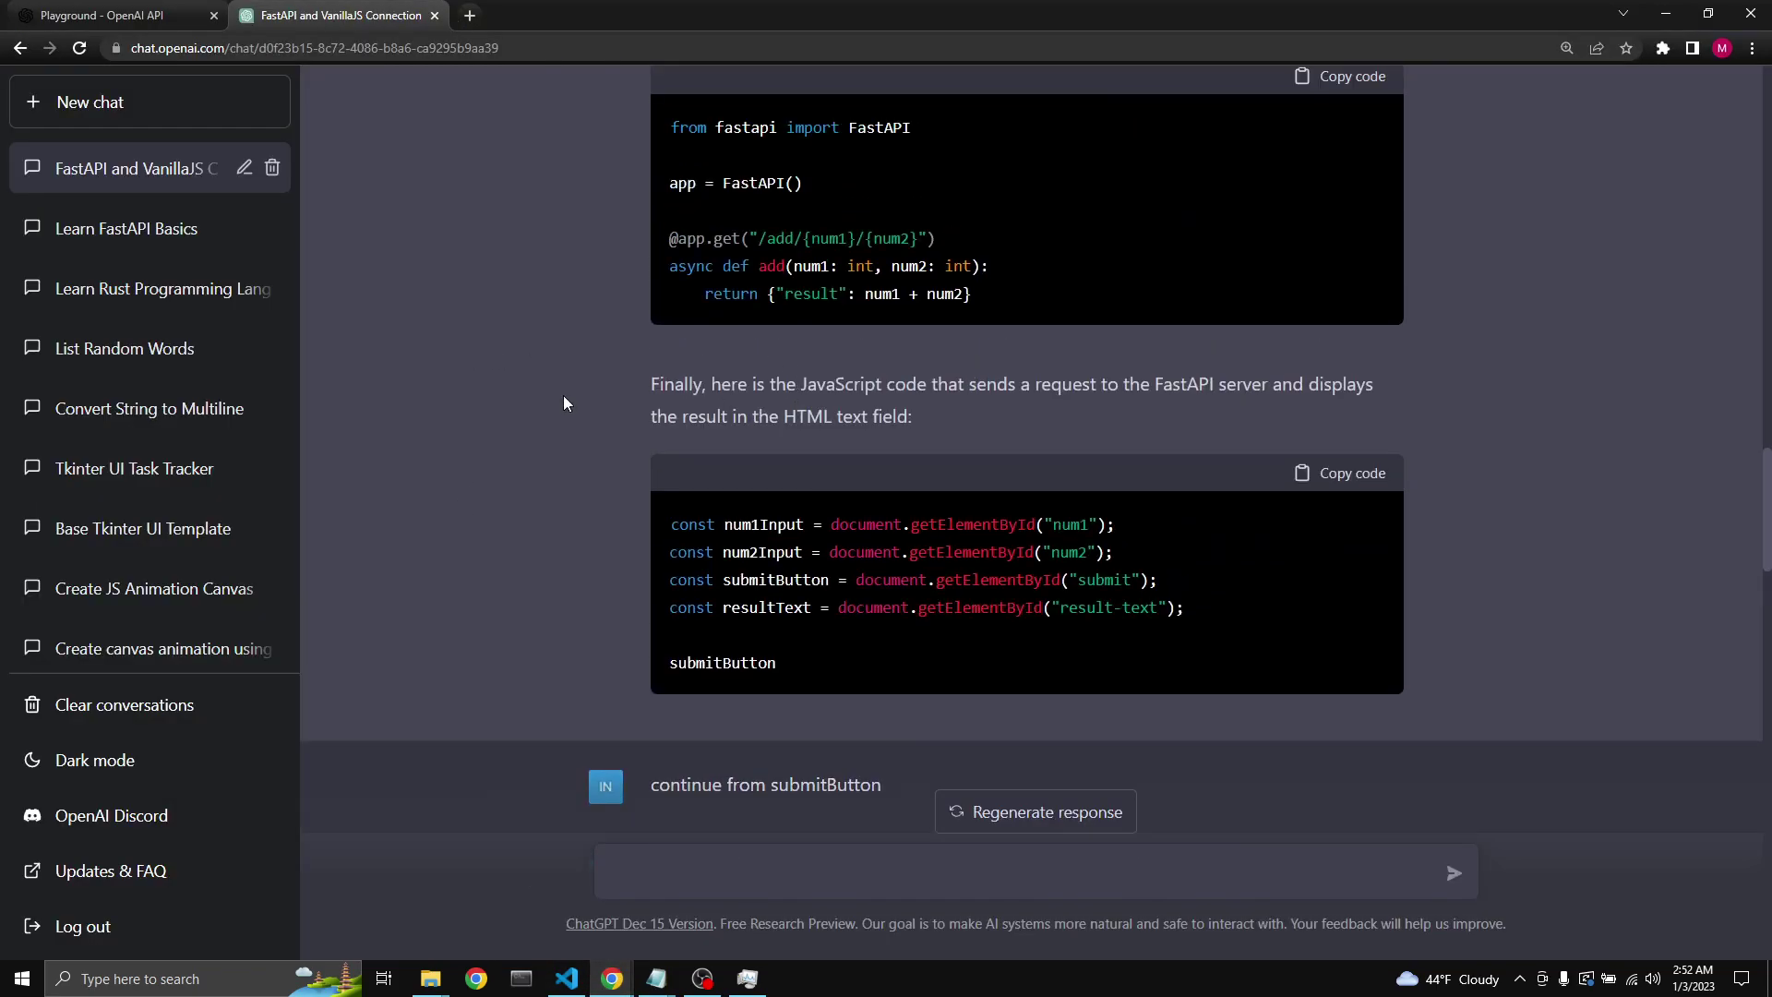
{"action": "left_click", "coordinate": [1340, 472]}
{"action": "mouse_move", "coordinate": [567, 978]}
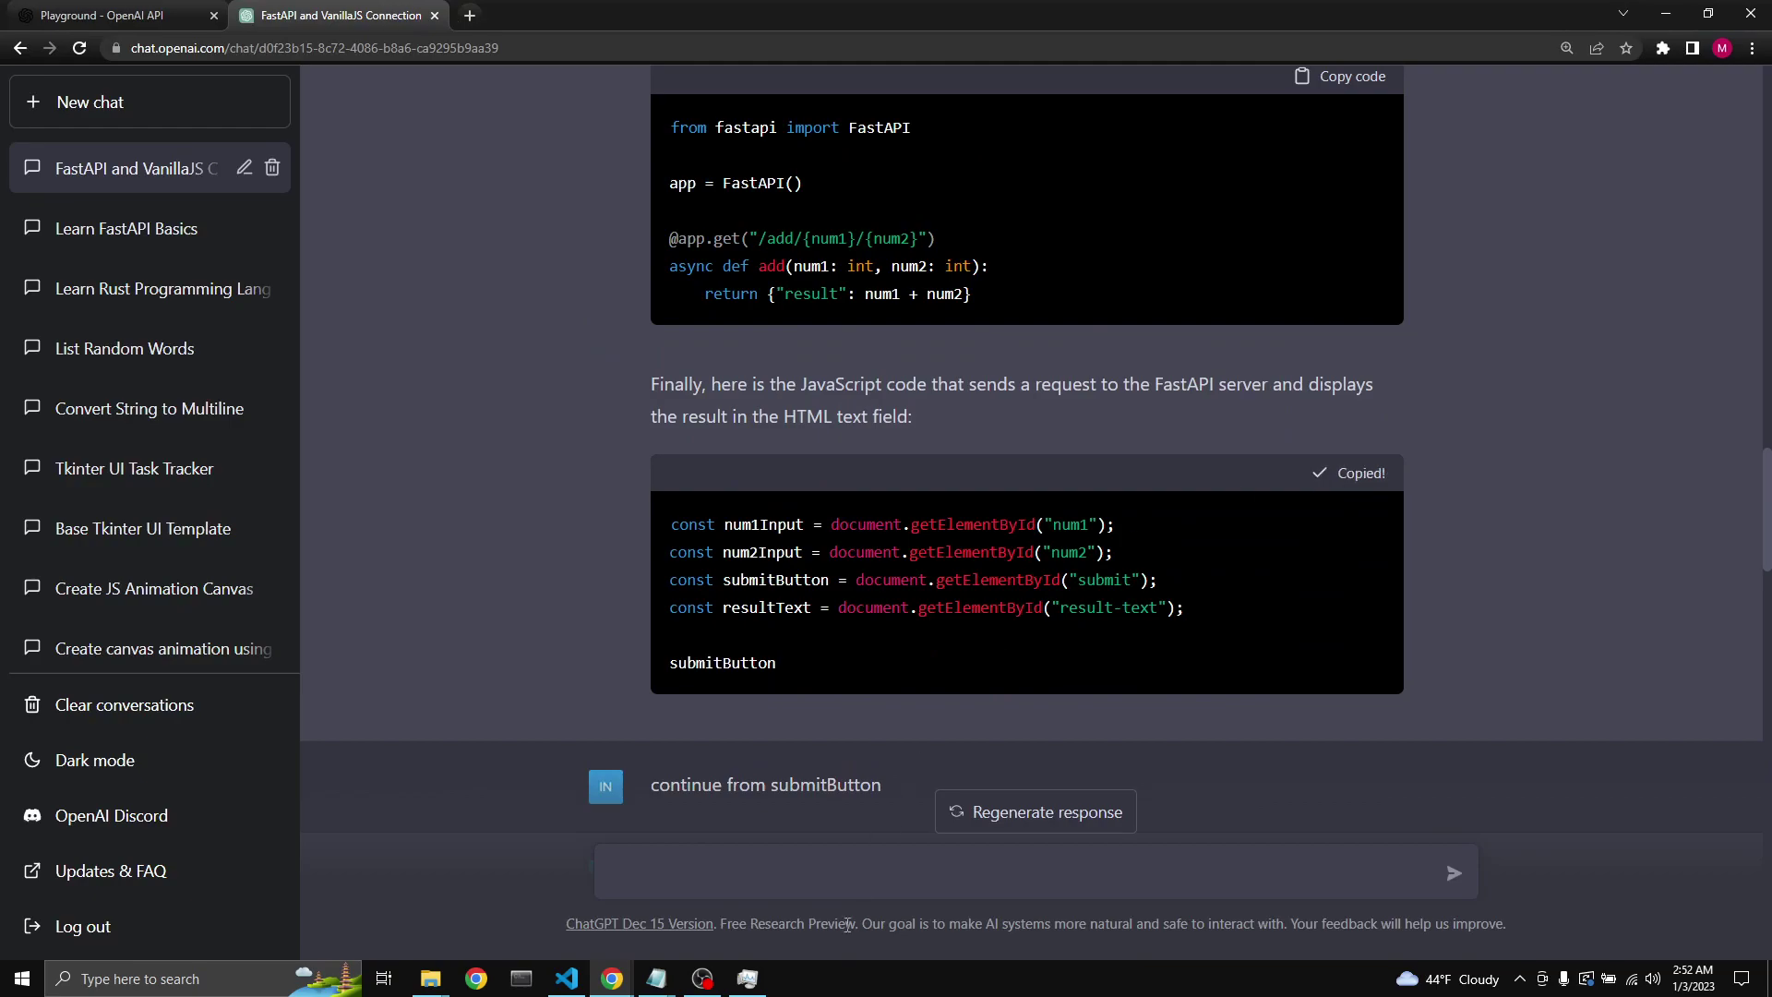
Step: Paste ChatGPT's element lookups over script.js and copy the event-listener continuation
{"action": "left_click", "coordinate": [566, 980]}
{"action": "left_click", "coordinate": [443, 70]}
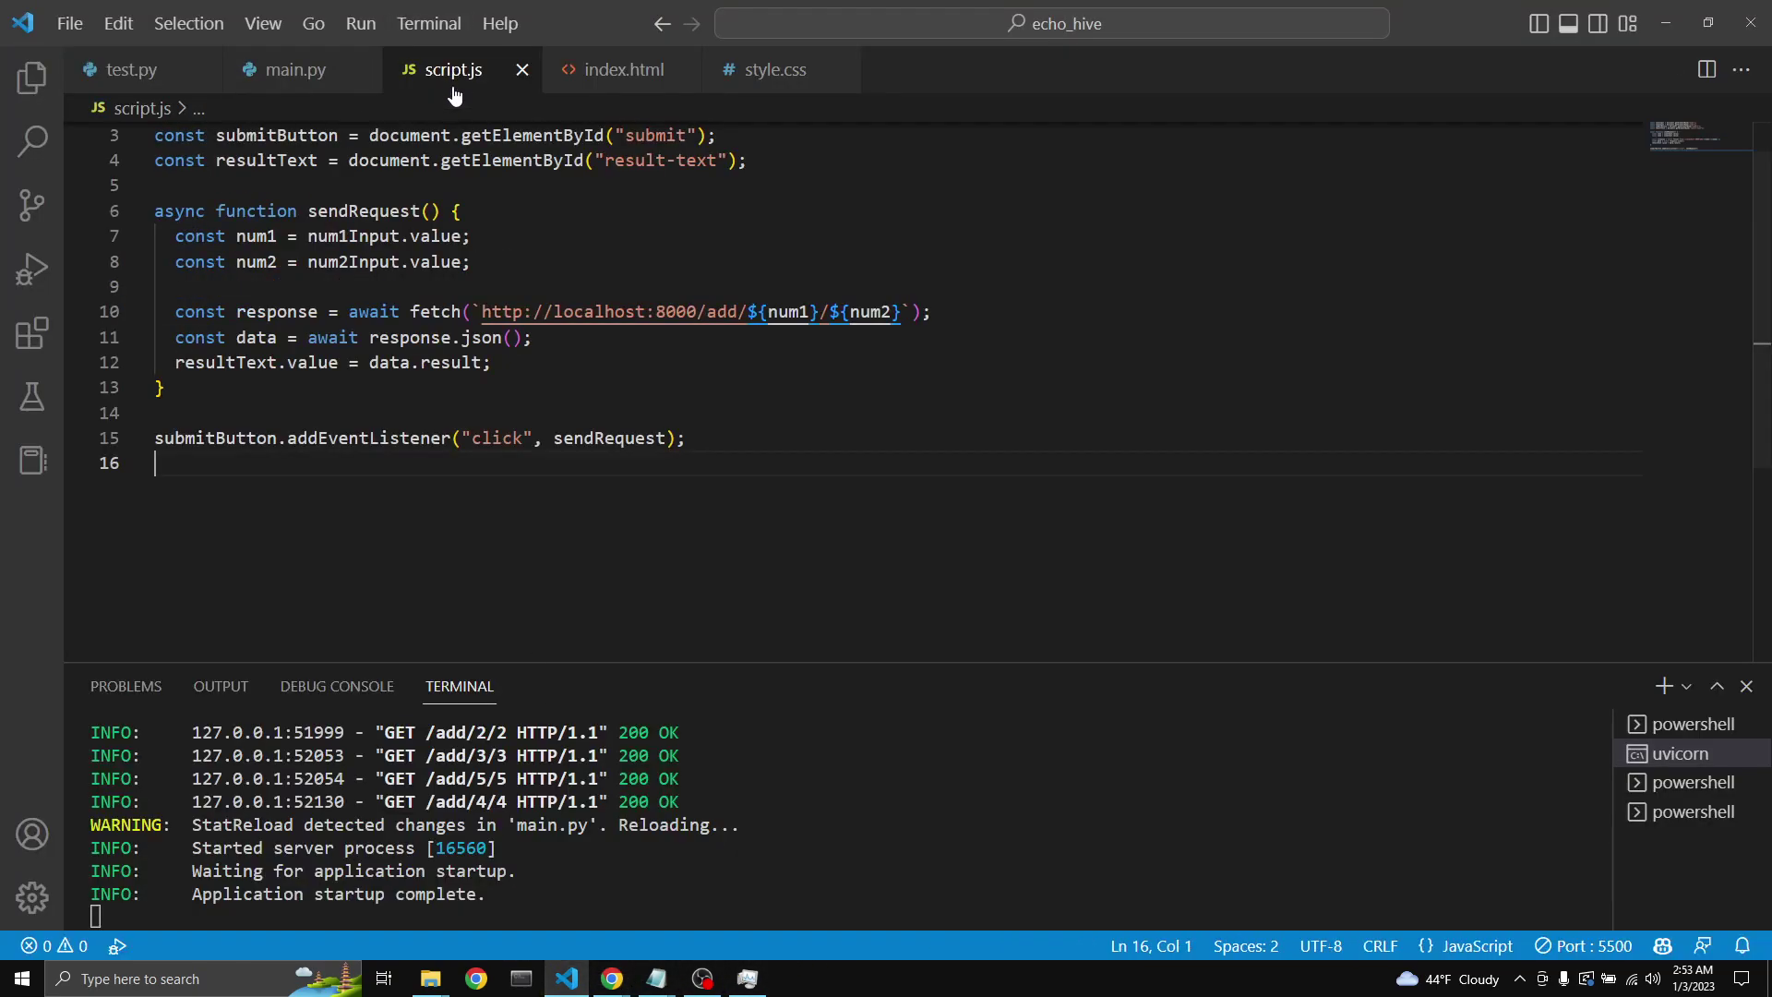
{"action": "key", "text": "ctrl+a"}
{"action": "key", "text": "ctrl+v"}
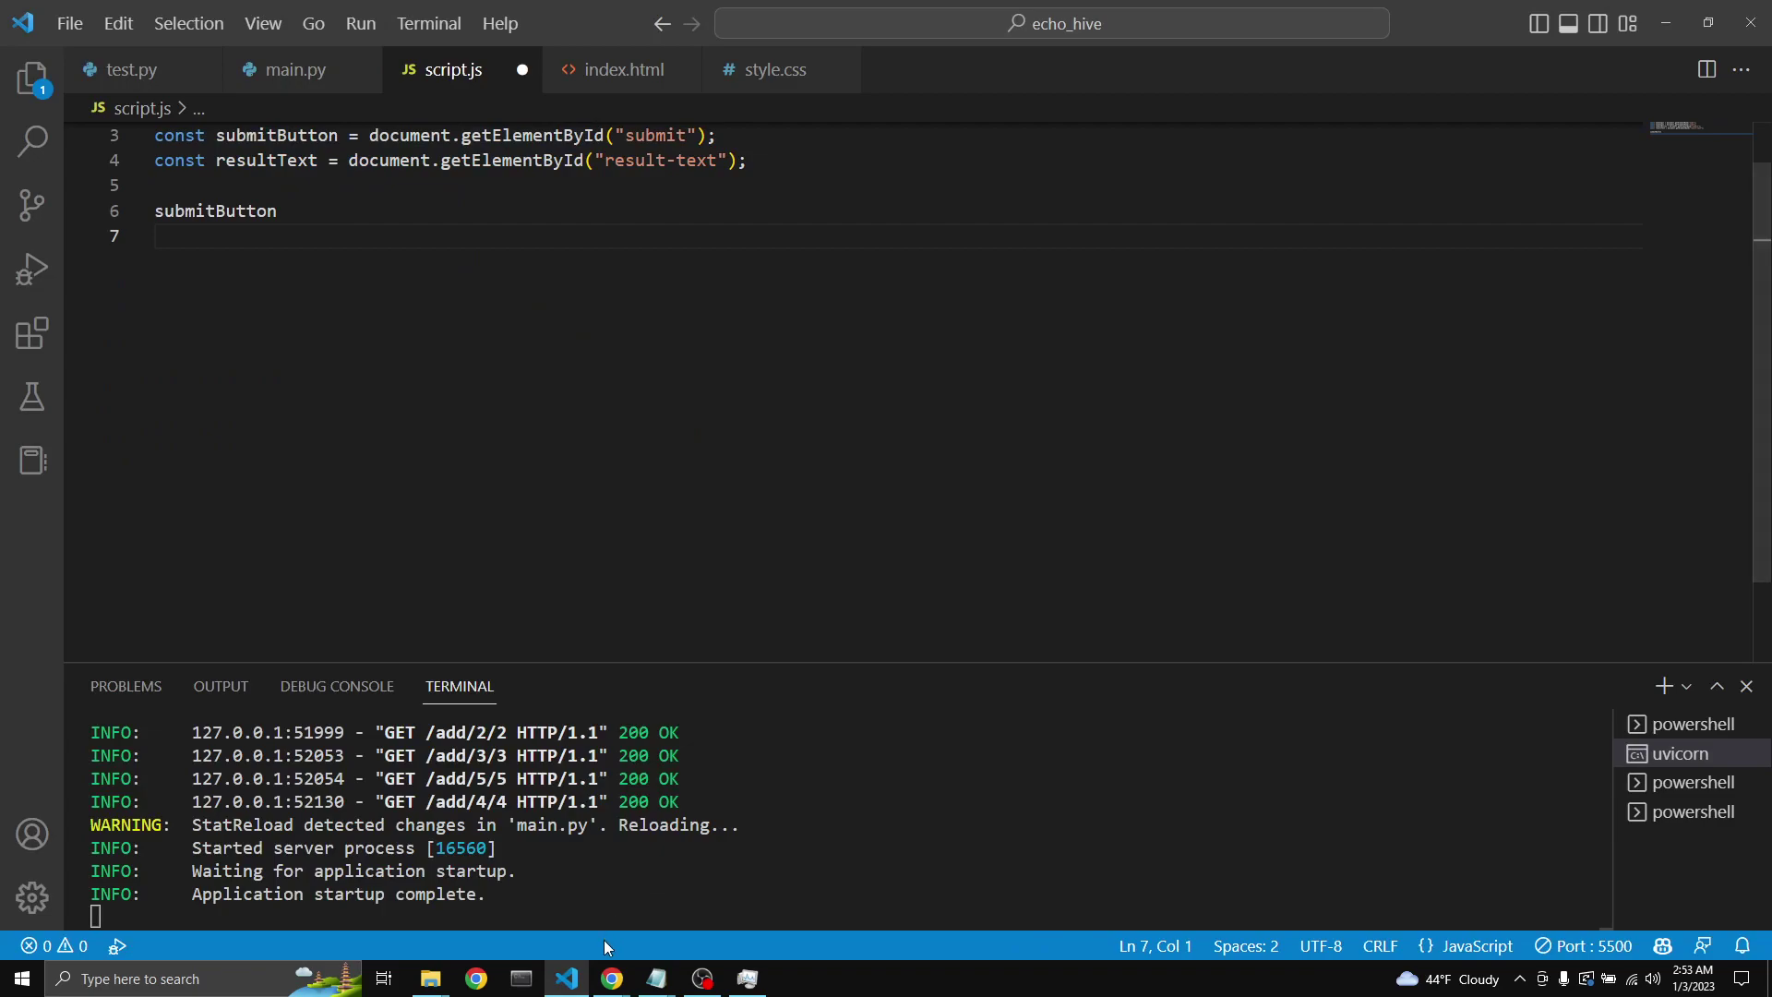
{"action": "left_click", "coordinate": [613, 980]}
{"action": "scroll", "coordinate": [871, 749], "scroll_direction": "down", "scroll_amount": 3}
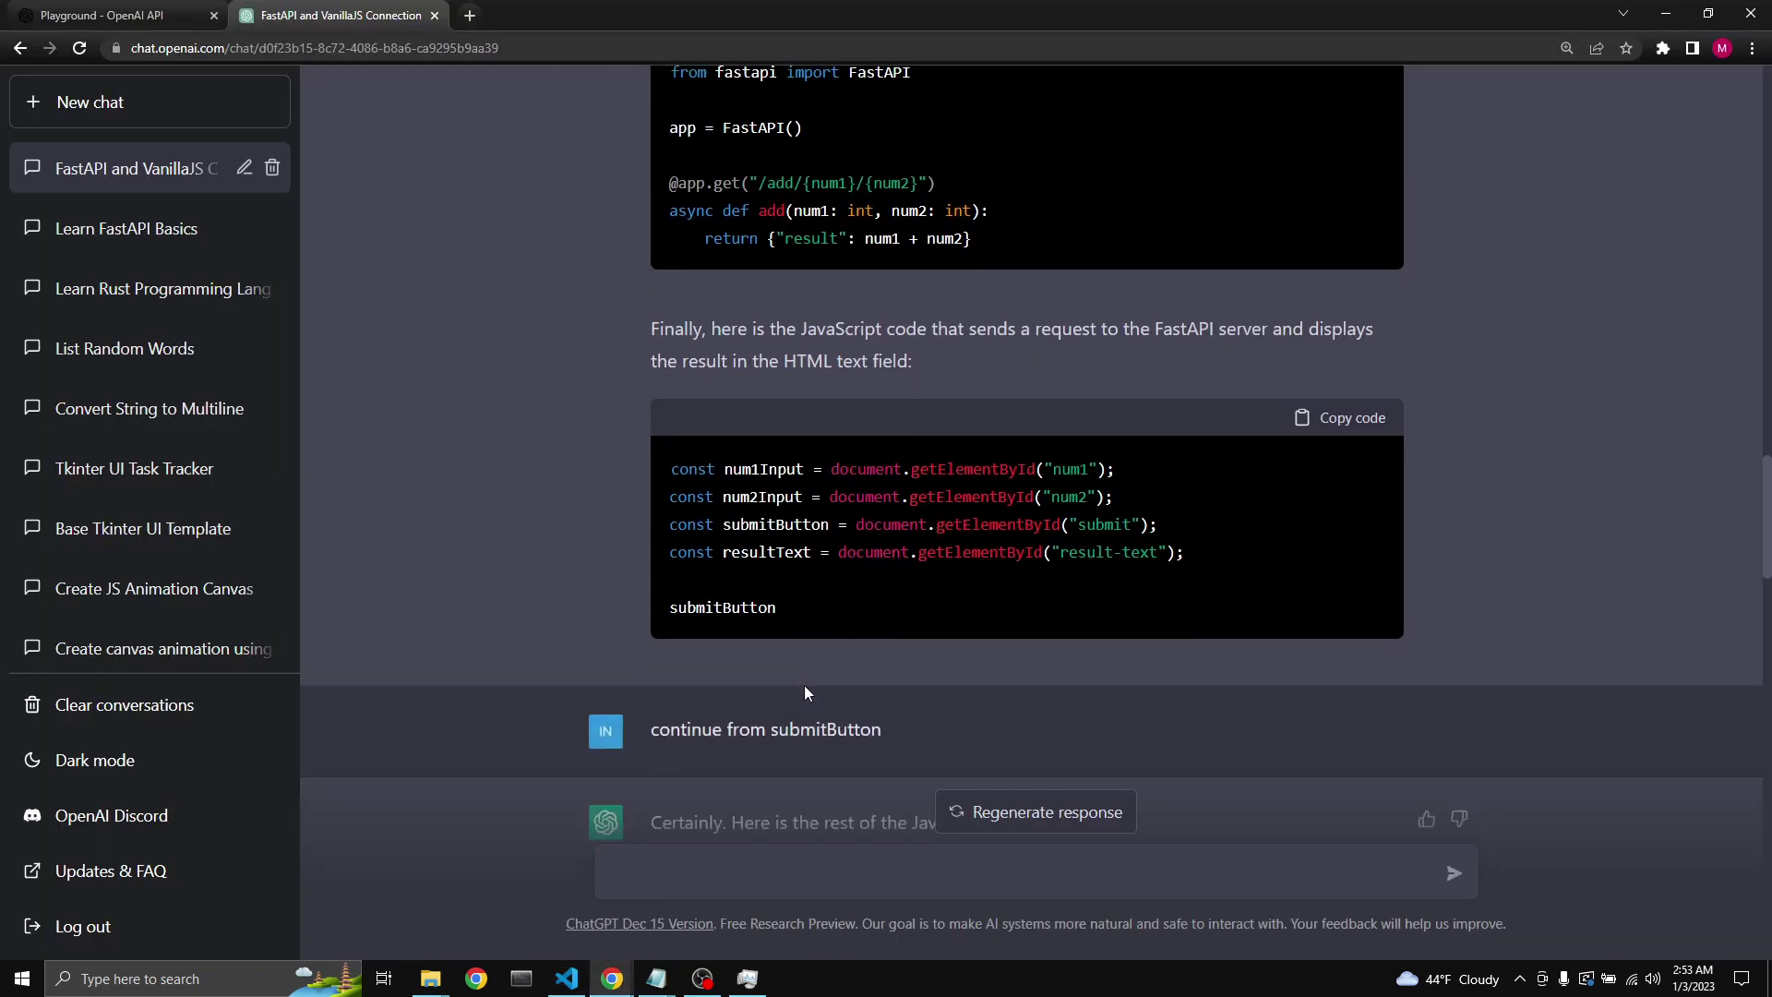
{"action": "double_click", "coordinate": [824, 413]}
{"action": "left_click", "coordinate": [805, 462]}
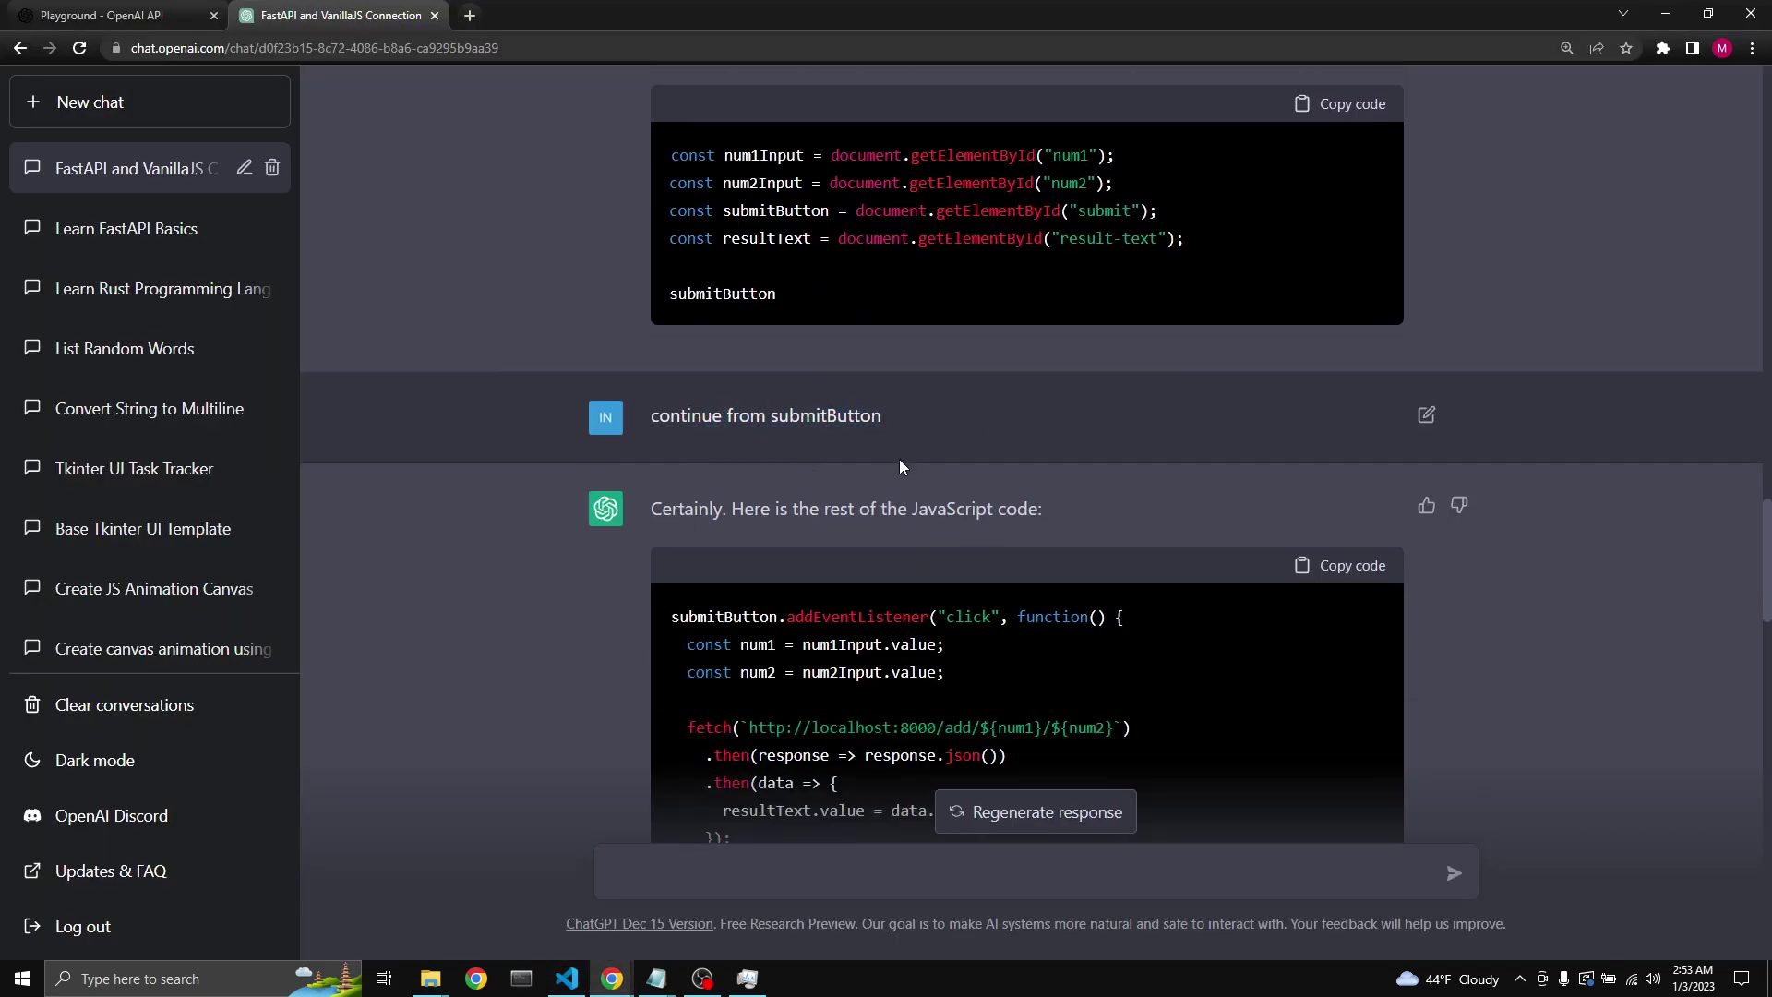
{"action": "scroll", "coordinate": [806, 478], "scroll_direction": "down", "scroll_amount": 3}
{"action": "scroll", "coordinate": [806, 478], "scroll_direction": "down", "scroll_amount": 2}
{"action": "left_click", "coordinate": [1339, 196]}
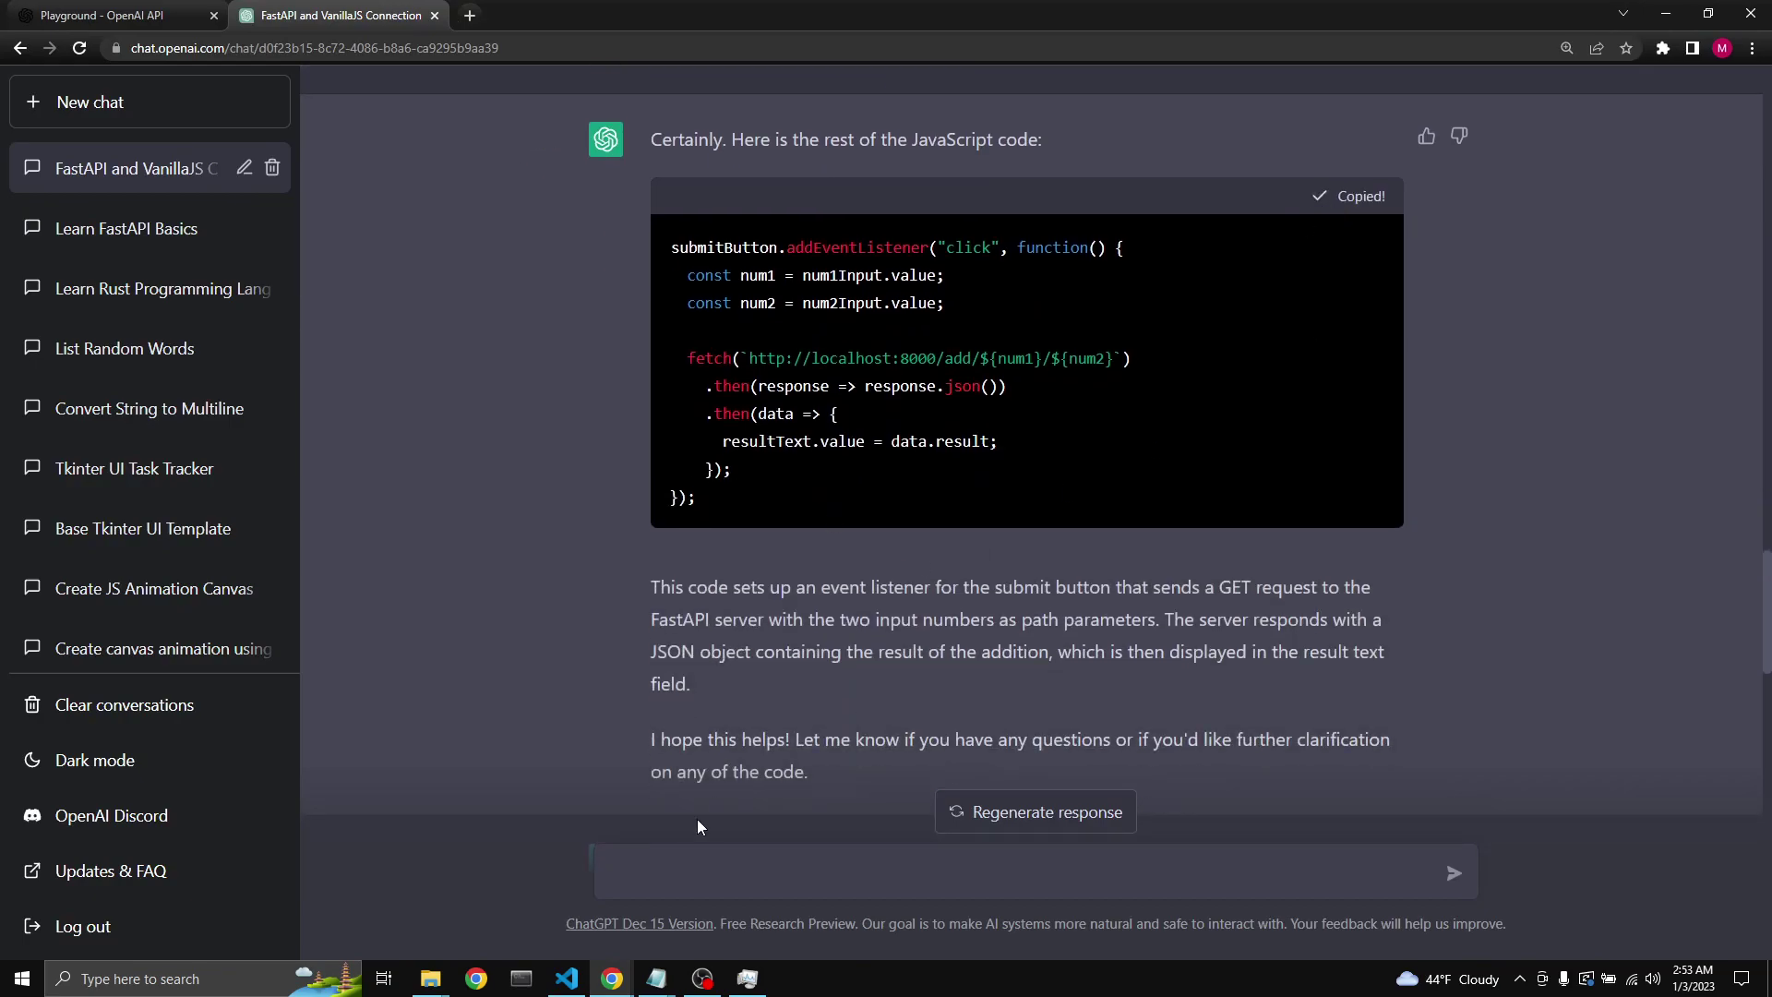
Step: Replace the dangling submitButton line with the fetch listener, remove stray backticks, and save script.js
{"action": "left_click", "coordinate": [567, 978]}
{"action": "double_click", "coordinate": [215, 211]}
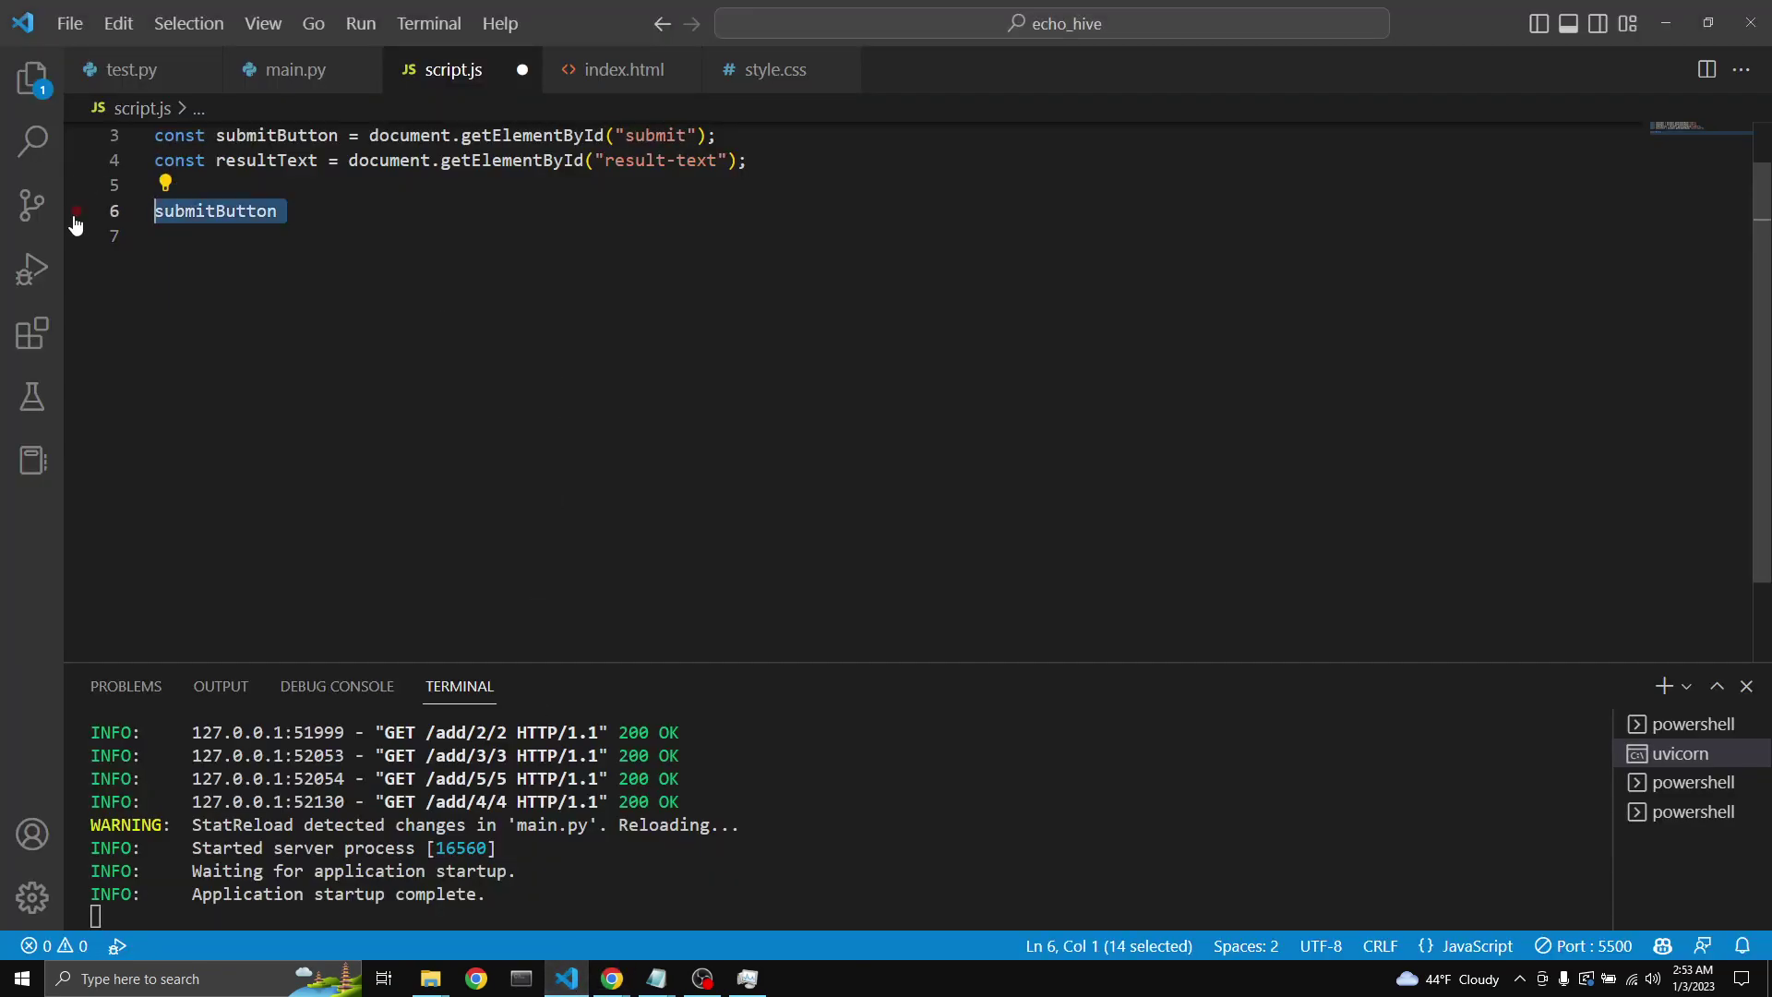
{"action": "key", "text": "ctrl+v"}
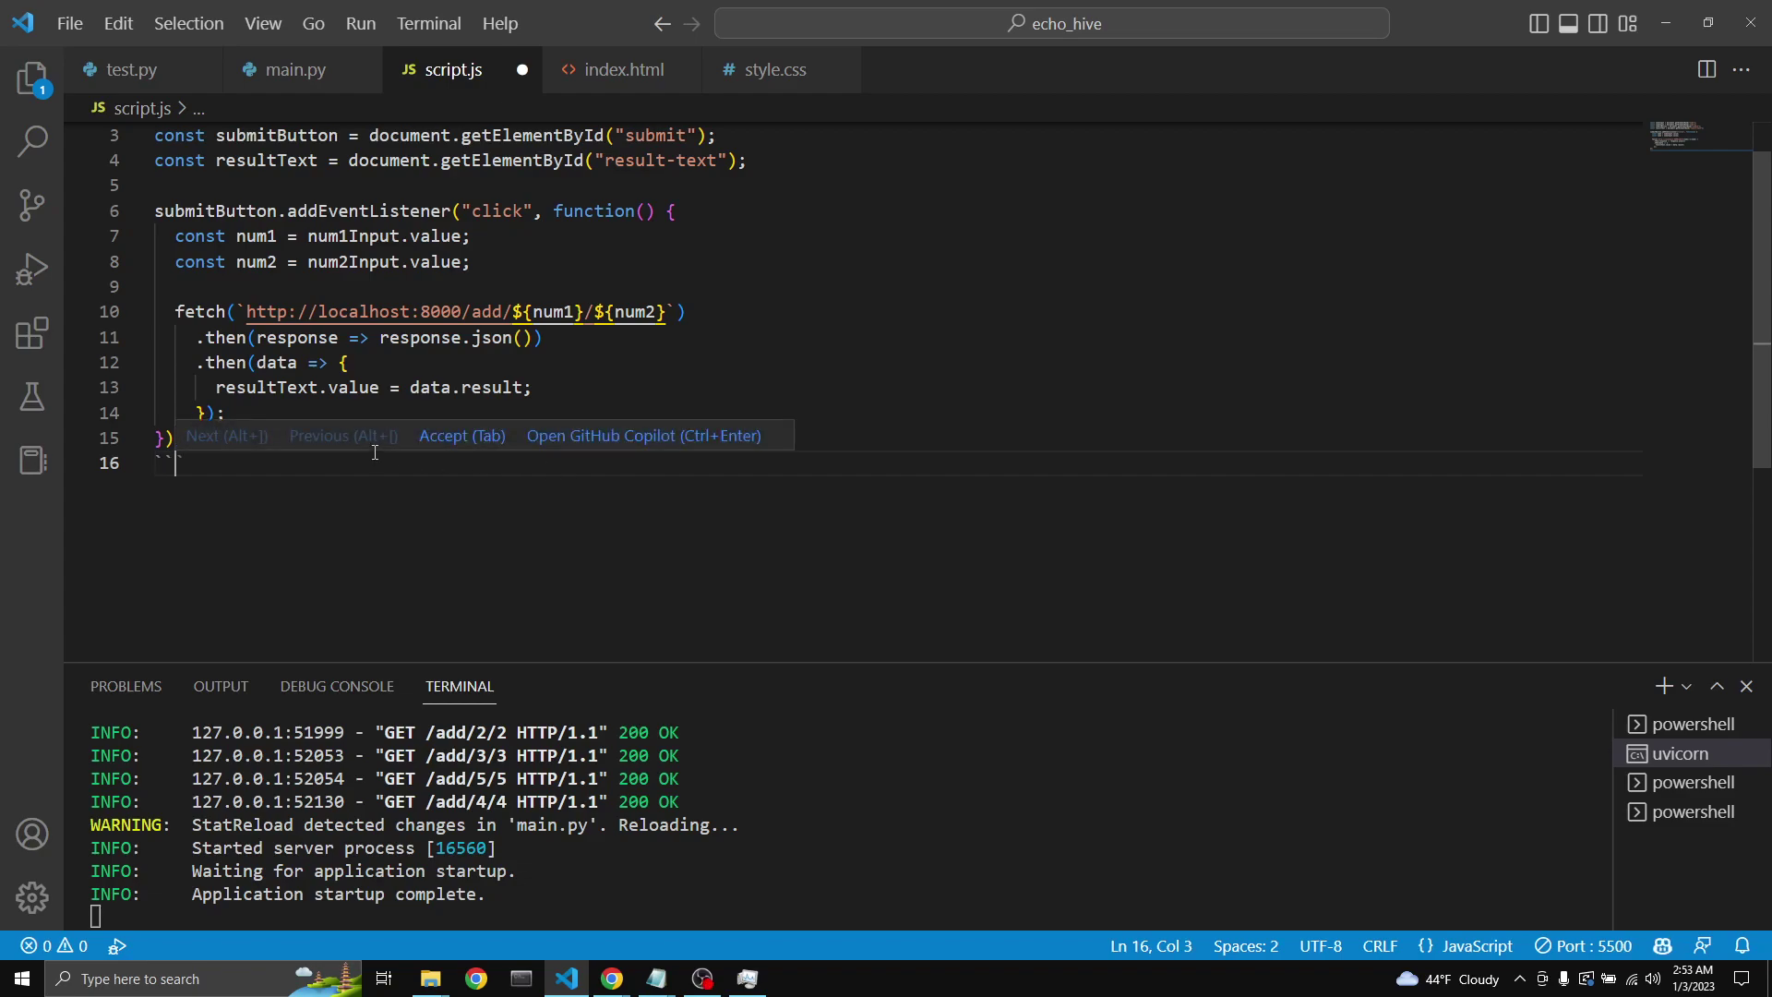
{"action": "key", "text": "BackSpace"}
{"action": "key", "text": "BackSpace"}
{"action": "key", "text": "ctrl+s"}
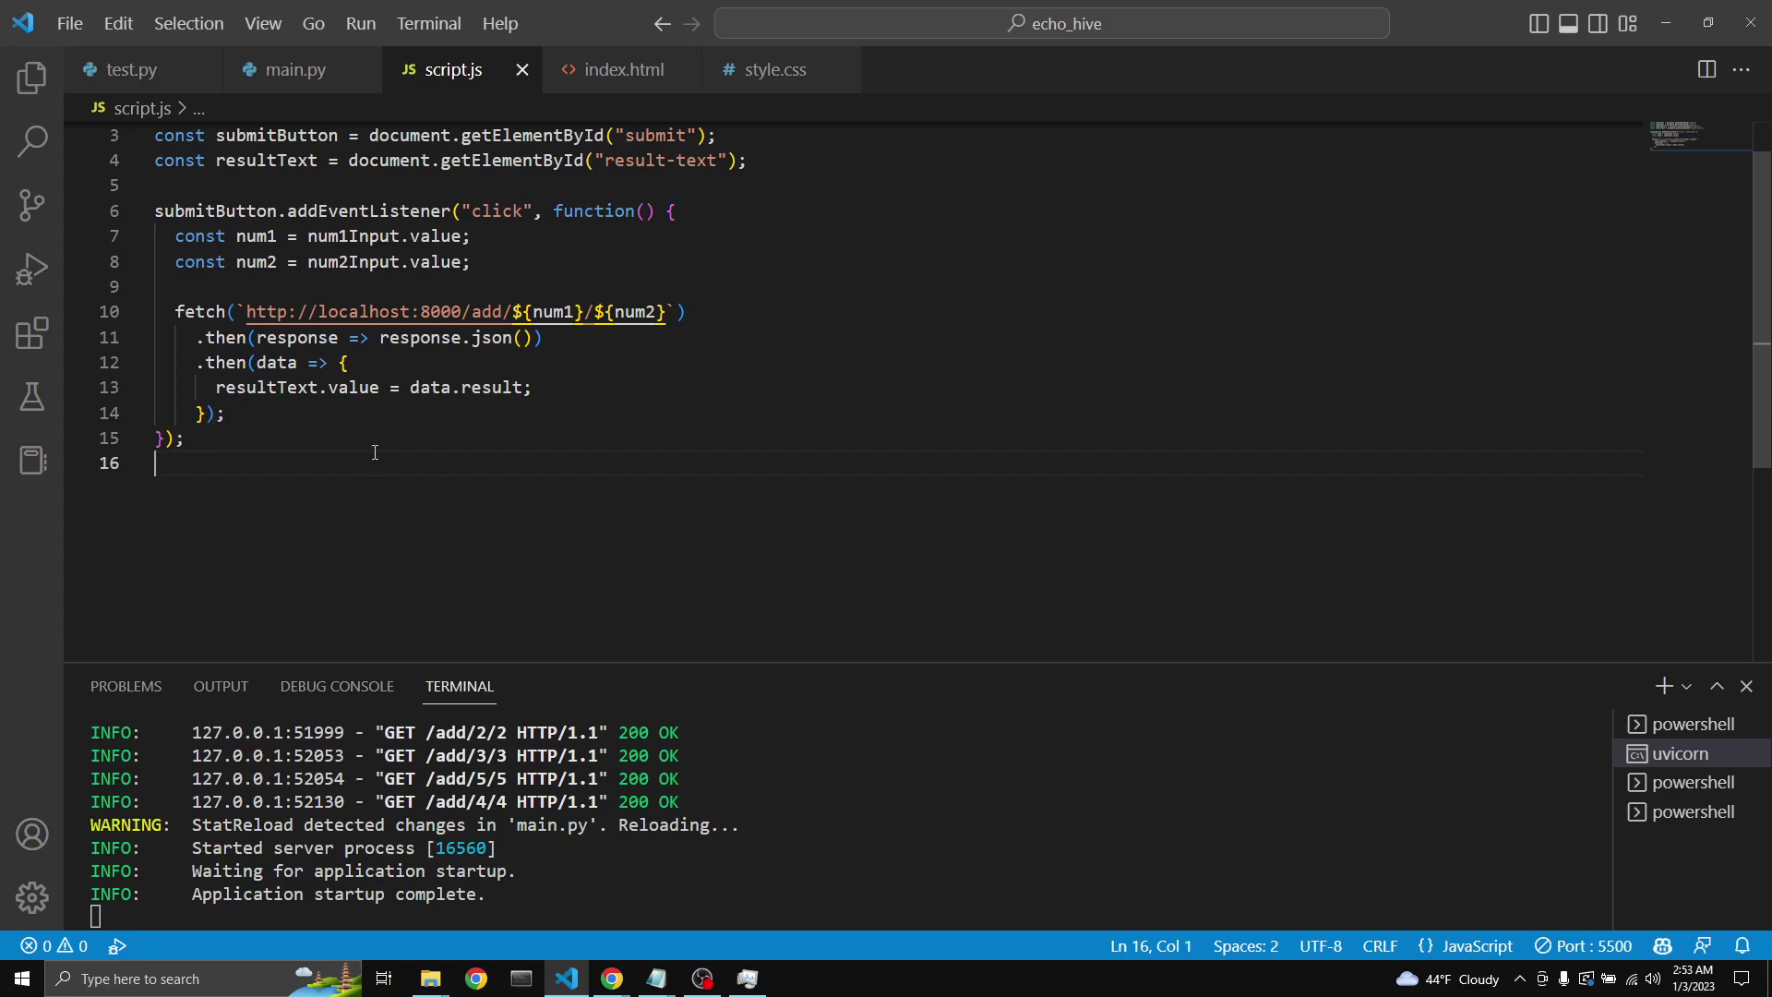
{"action": "left_click", "coordinate": [294, 70]}
Step: Close test.py and submit 2 plus 2 on the demo page in Chrome
{"action": "left_click", "coordinate": [132, 70]}
{"action": "mouse_move", "coordinate": [611, 978]}
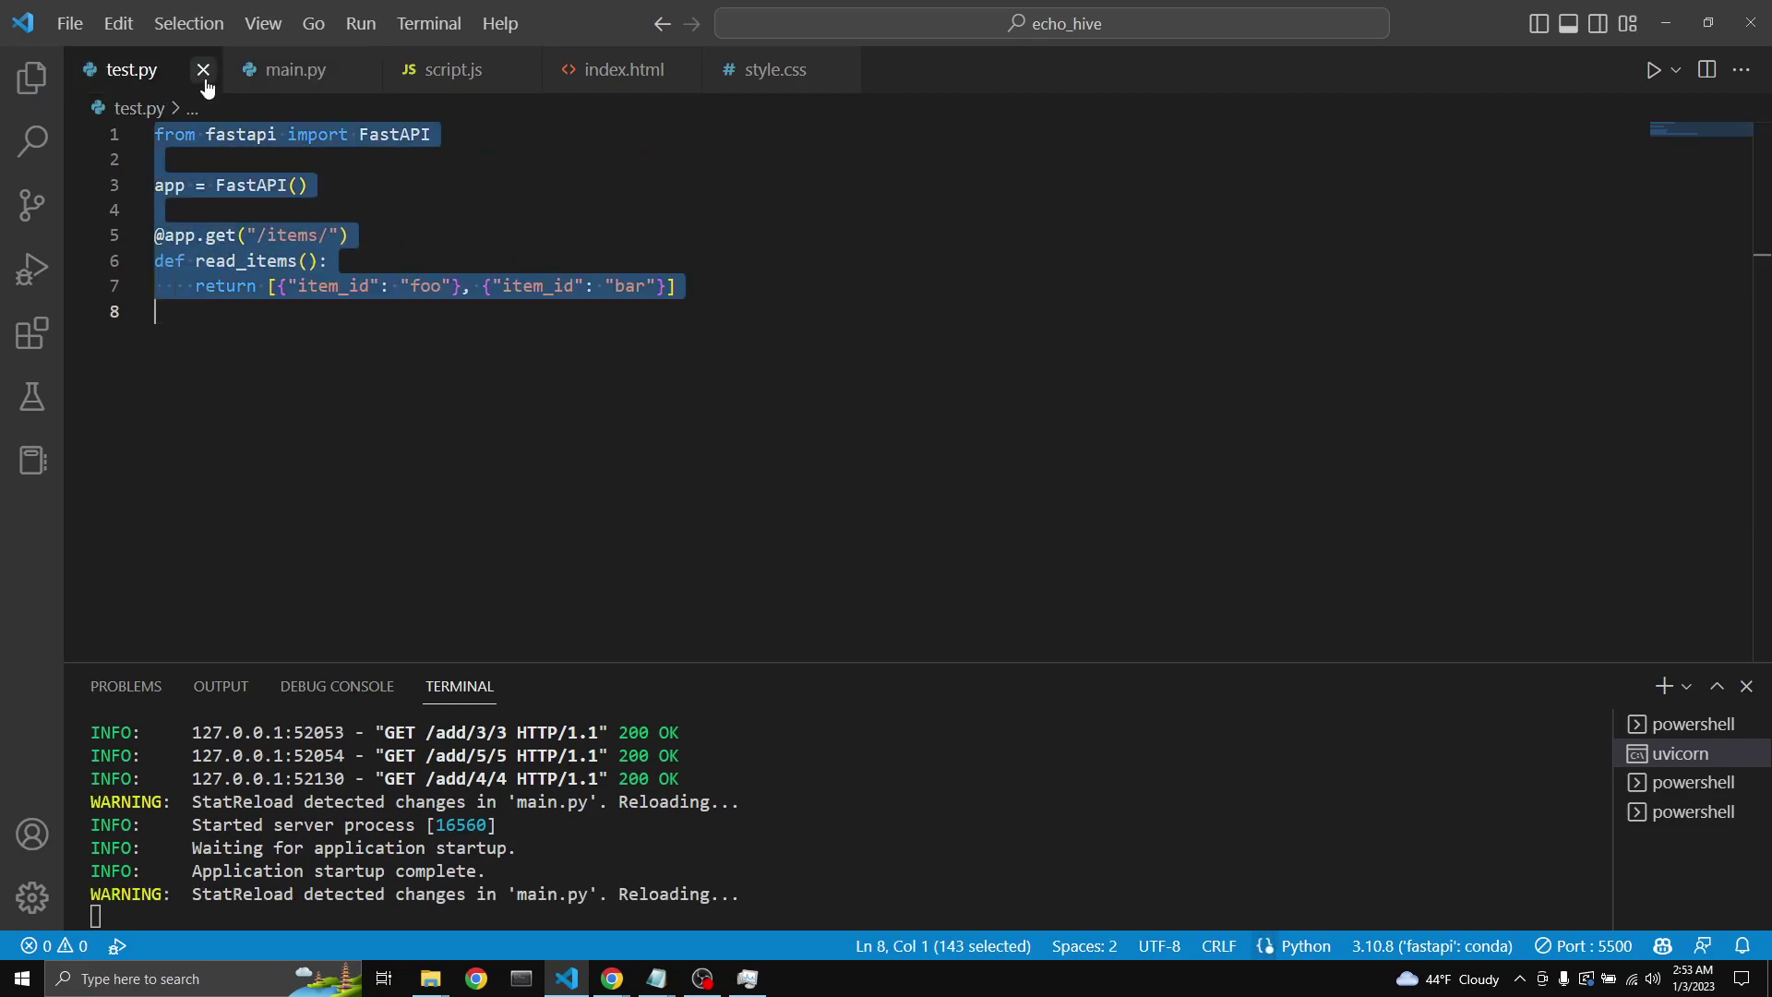
{"action": "left_click", "coordinate": [203, 69]}
{"action": "left_click", "coordinate": [710, 907]}
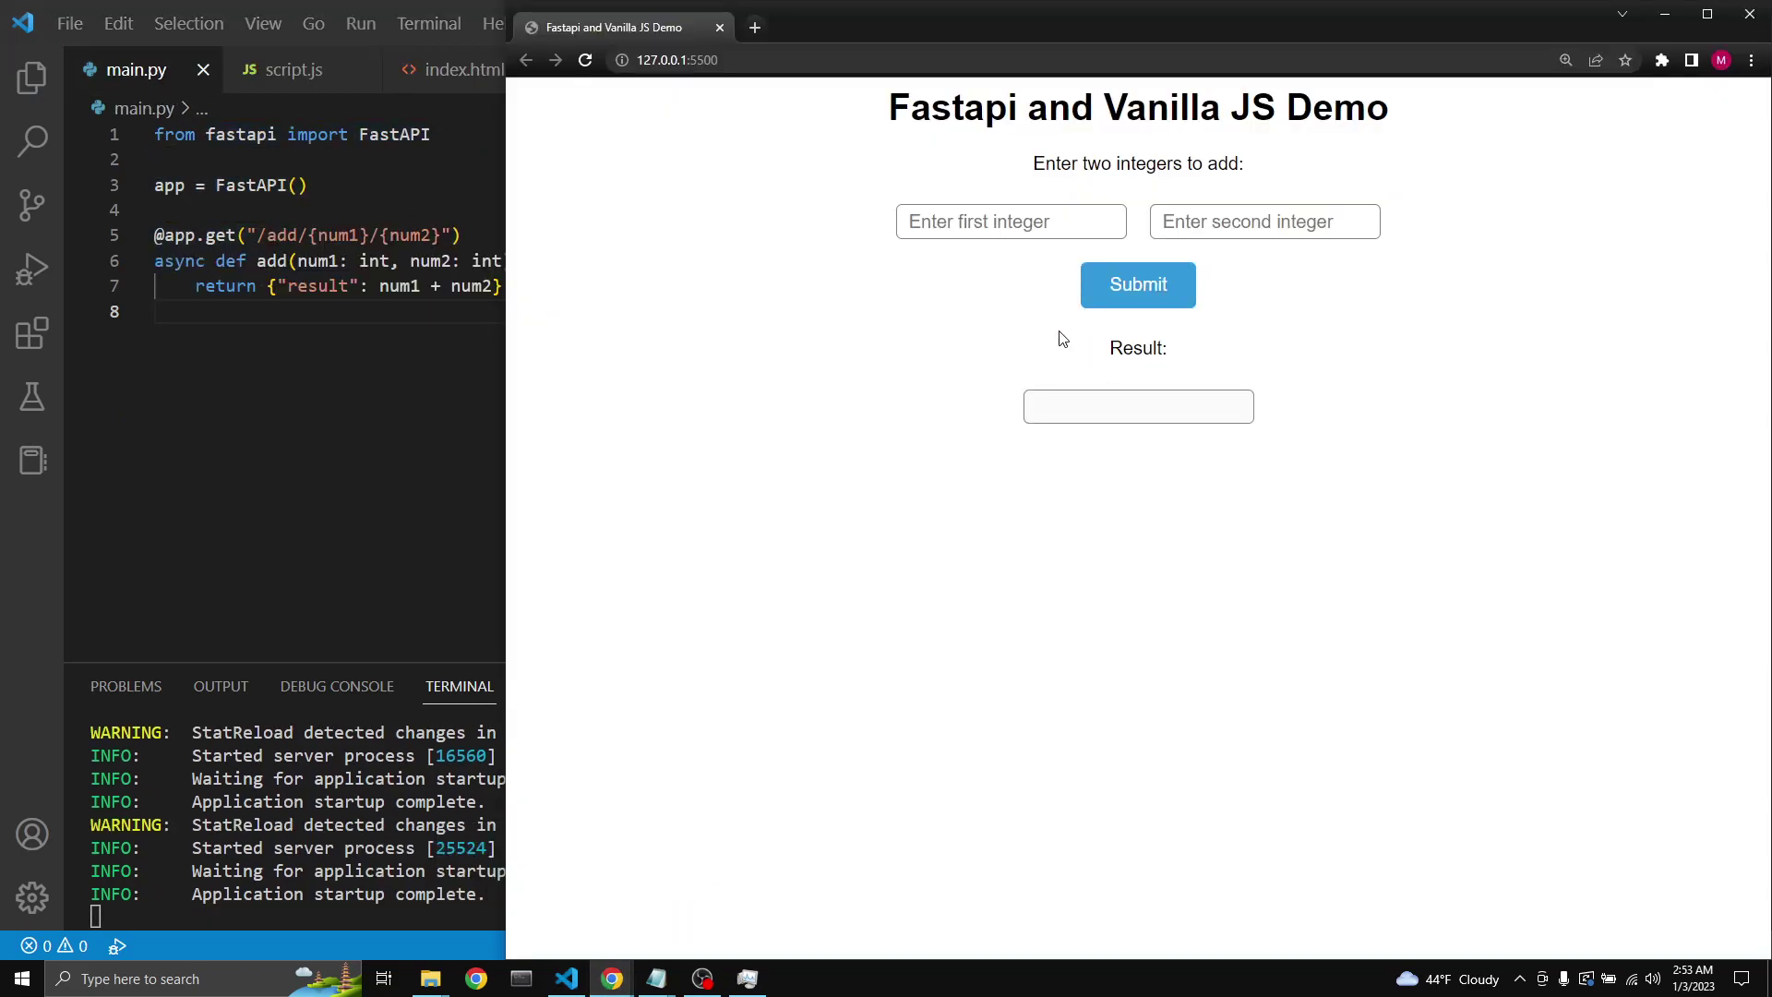
{"action": "left_click", "coordinate": [1011, 221]}
{"action": "type", "text": "2"}
{"action": "left_click", "coordinate": [1263, 221]}
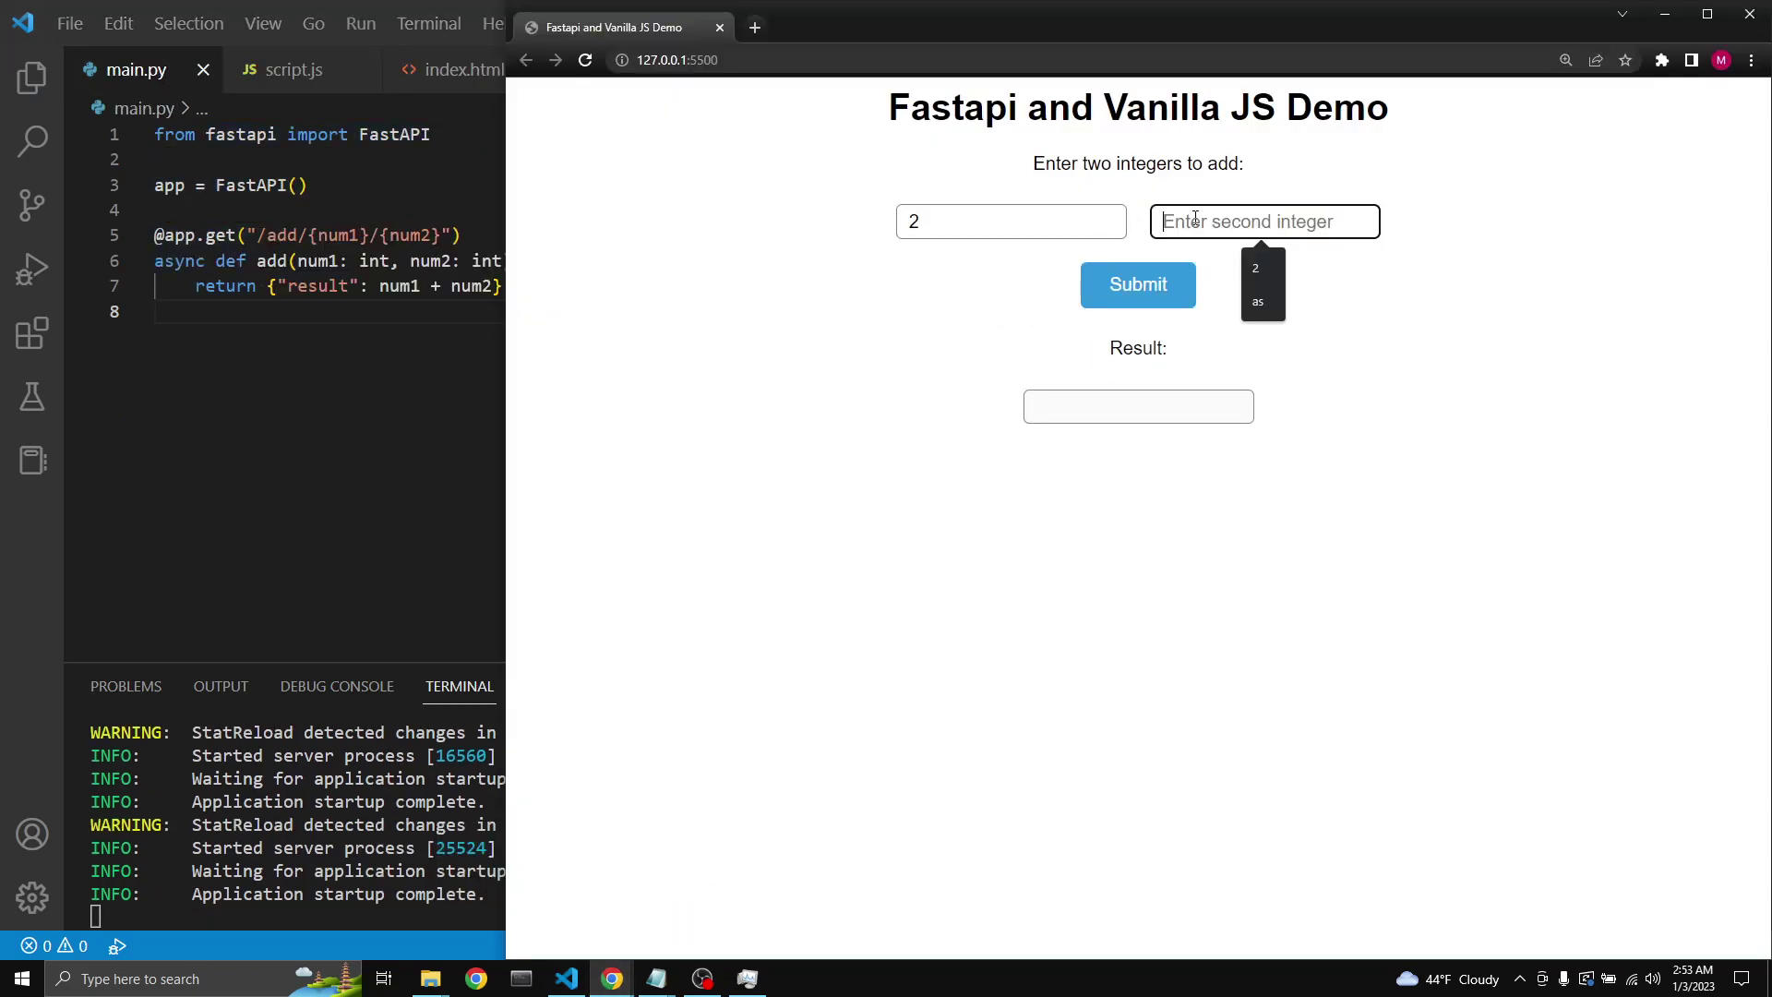
{"action": "type", "text": "2"}
{"action": "left_click", "coordinate": [1138, 283]}
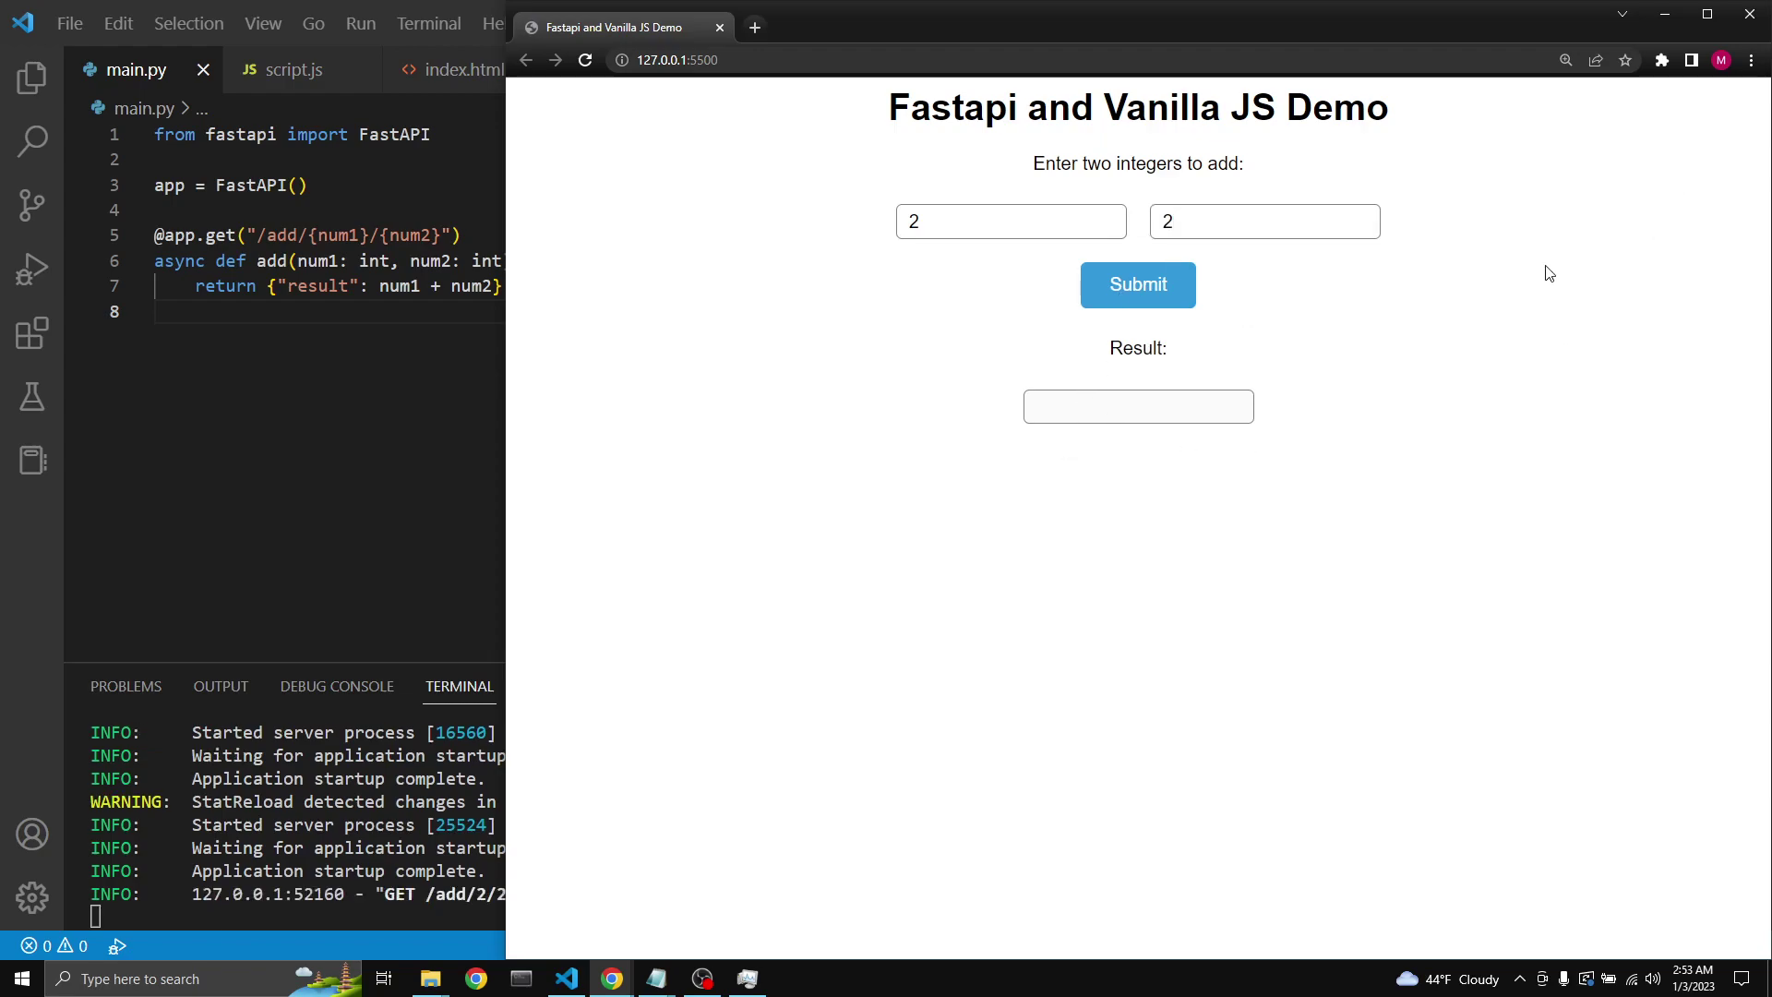
Step: Inspect the page and enlarge the Console to reveal the CORS policy error blocking the request
{"action": "left_click", "coordinate": [1752, 60]}
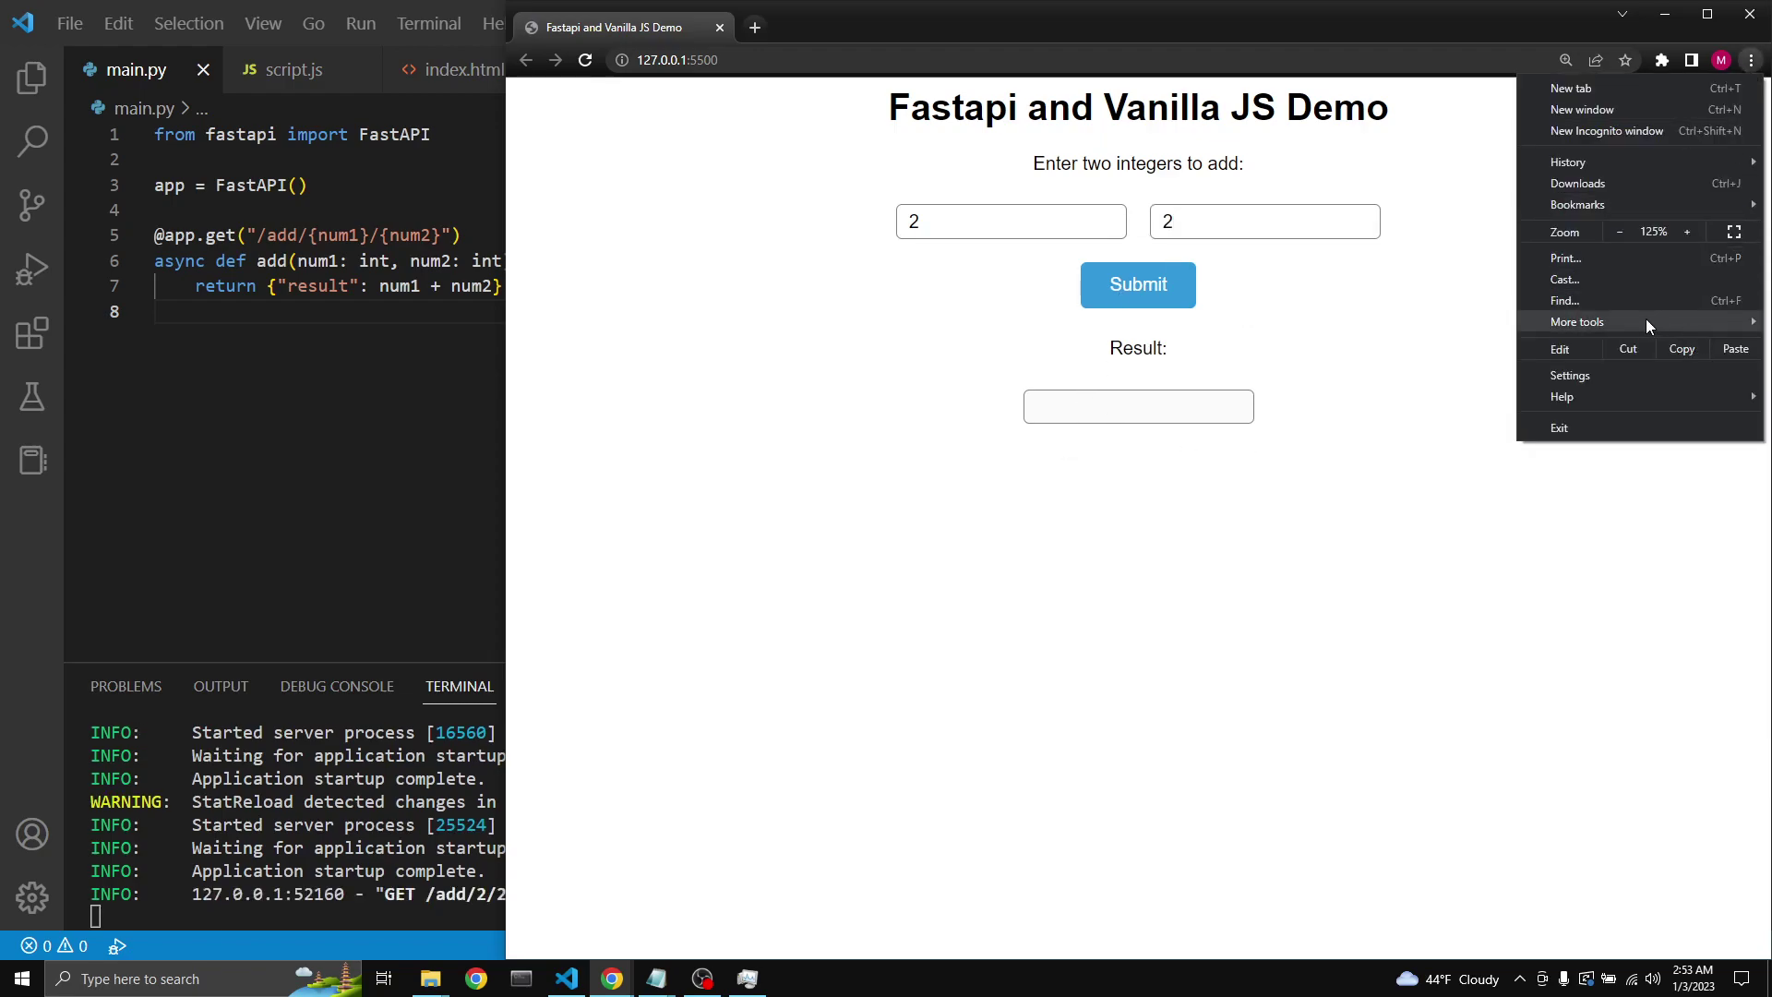
{"action": "mouse_move", "coordinate": [1606, 322]}
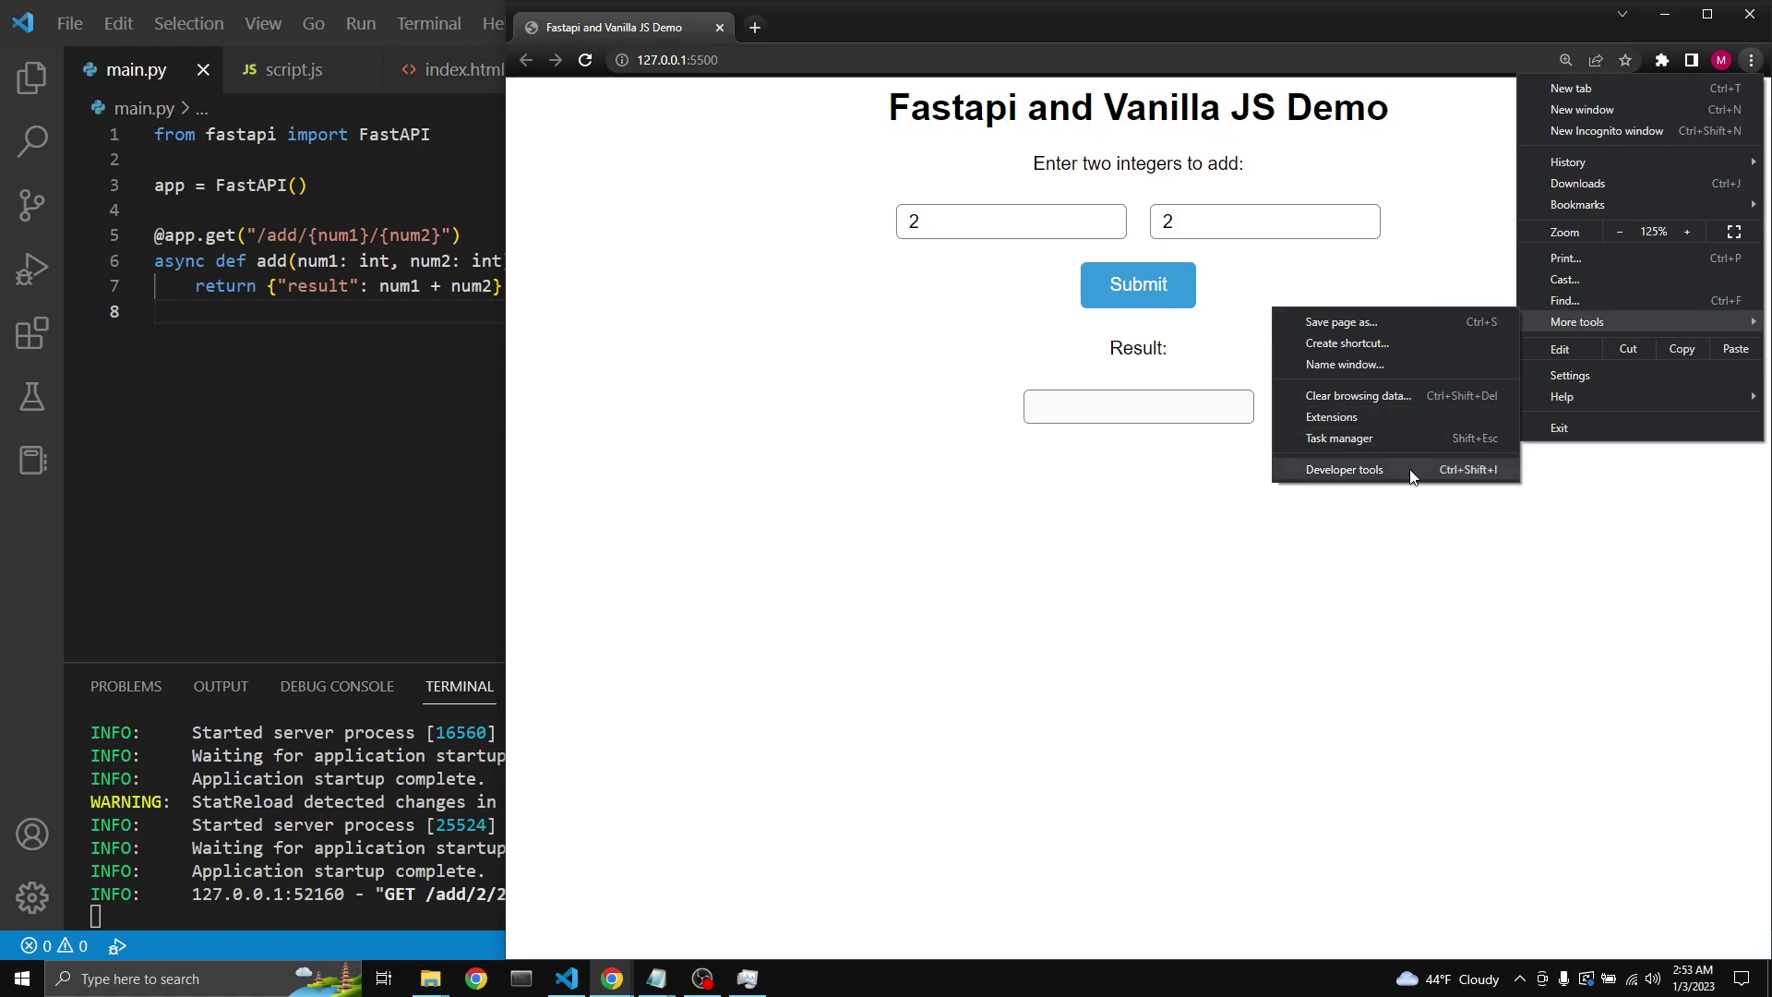
{"action": "left_click", "coordinate": [1344, 468]}
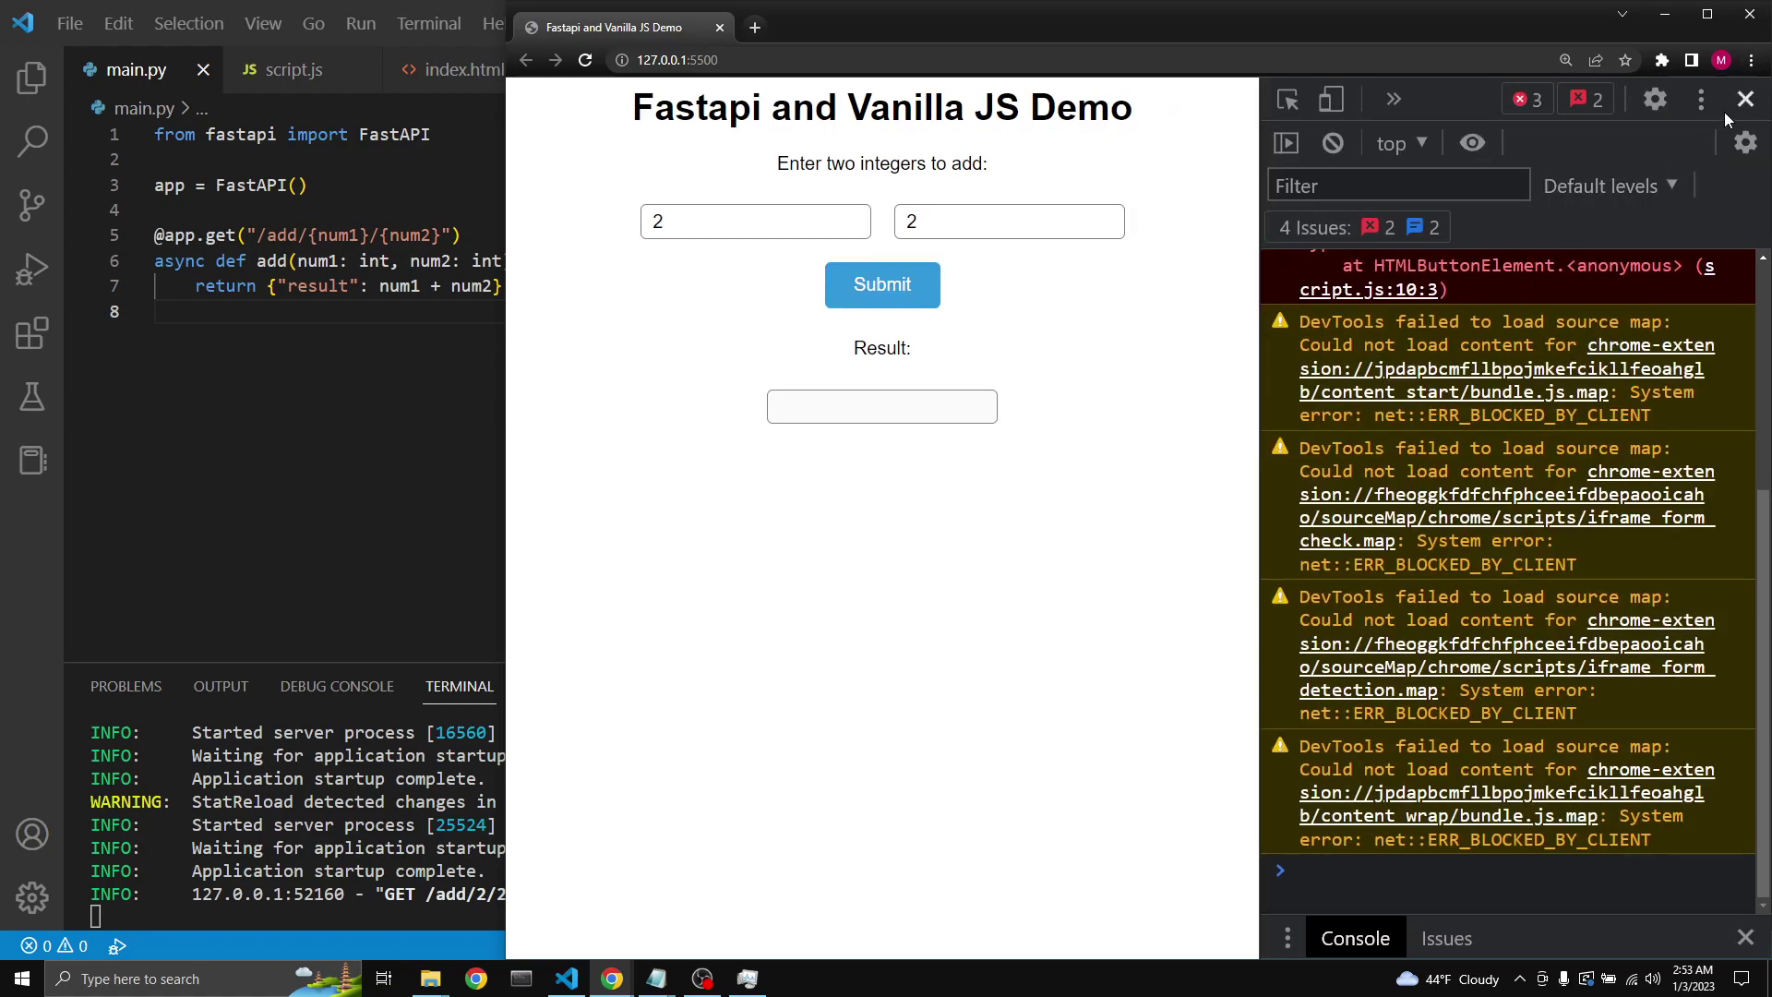
{"action": "left_click", "coordinate": [1746, 97]}
{"action": "right_click", "coordinate": [1186, 596]}
{"action": "left_click", "coordinate": [1245, 901]}
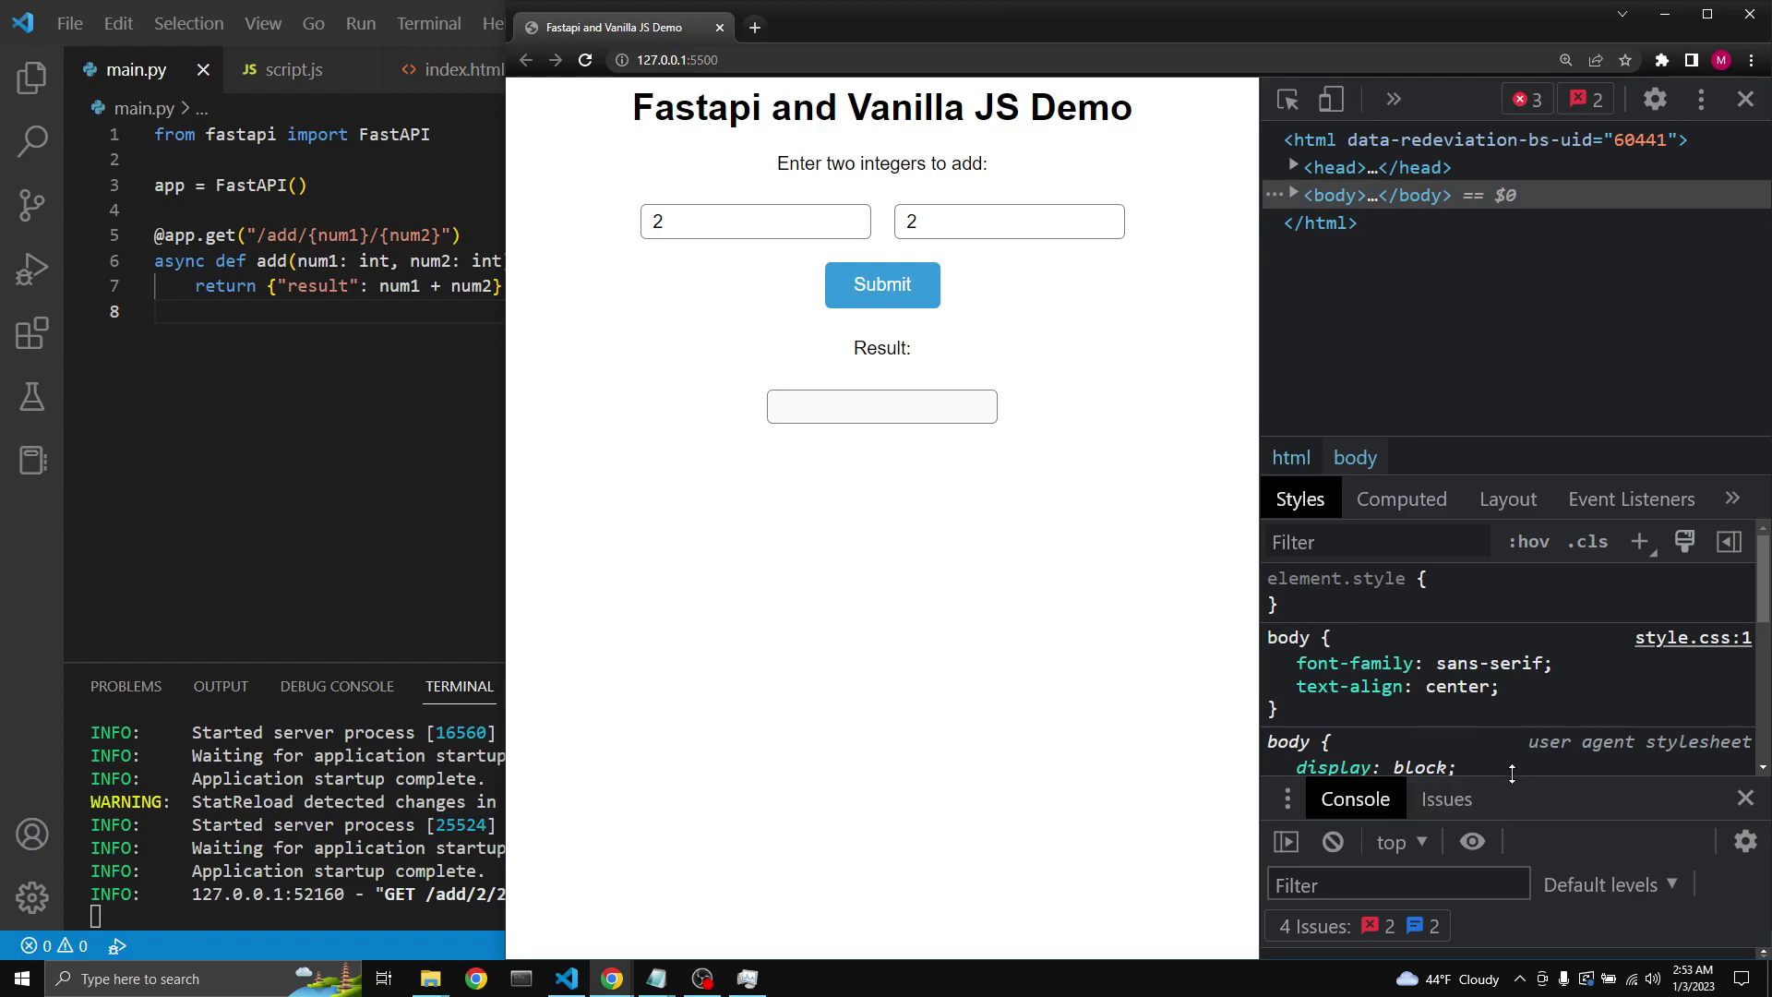
{"action": "key", "text": "ctrl+minus"}
{"action": "key", "text": "ctrl+minus"}
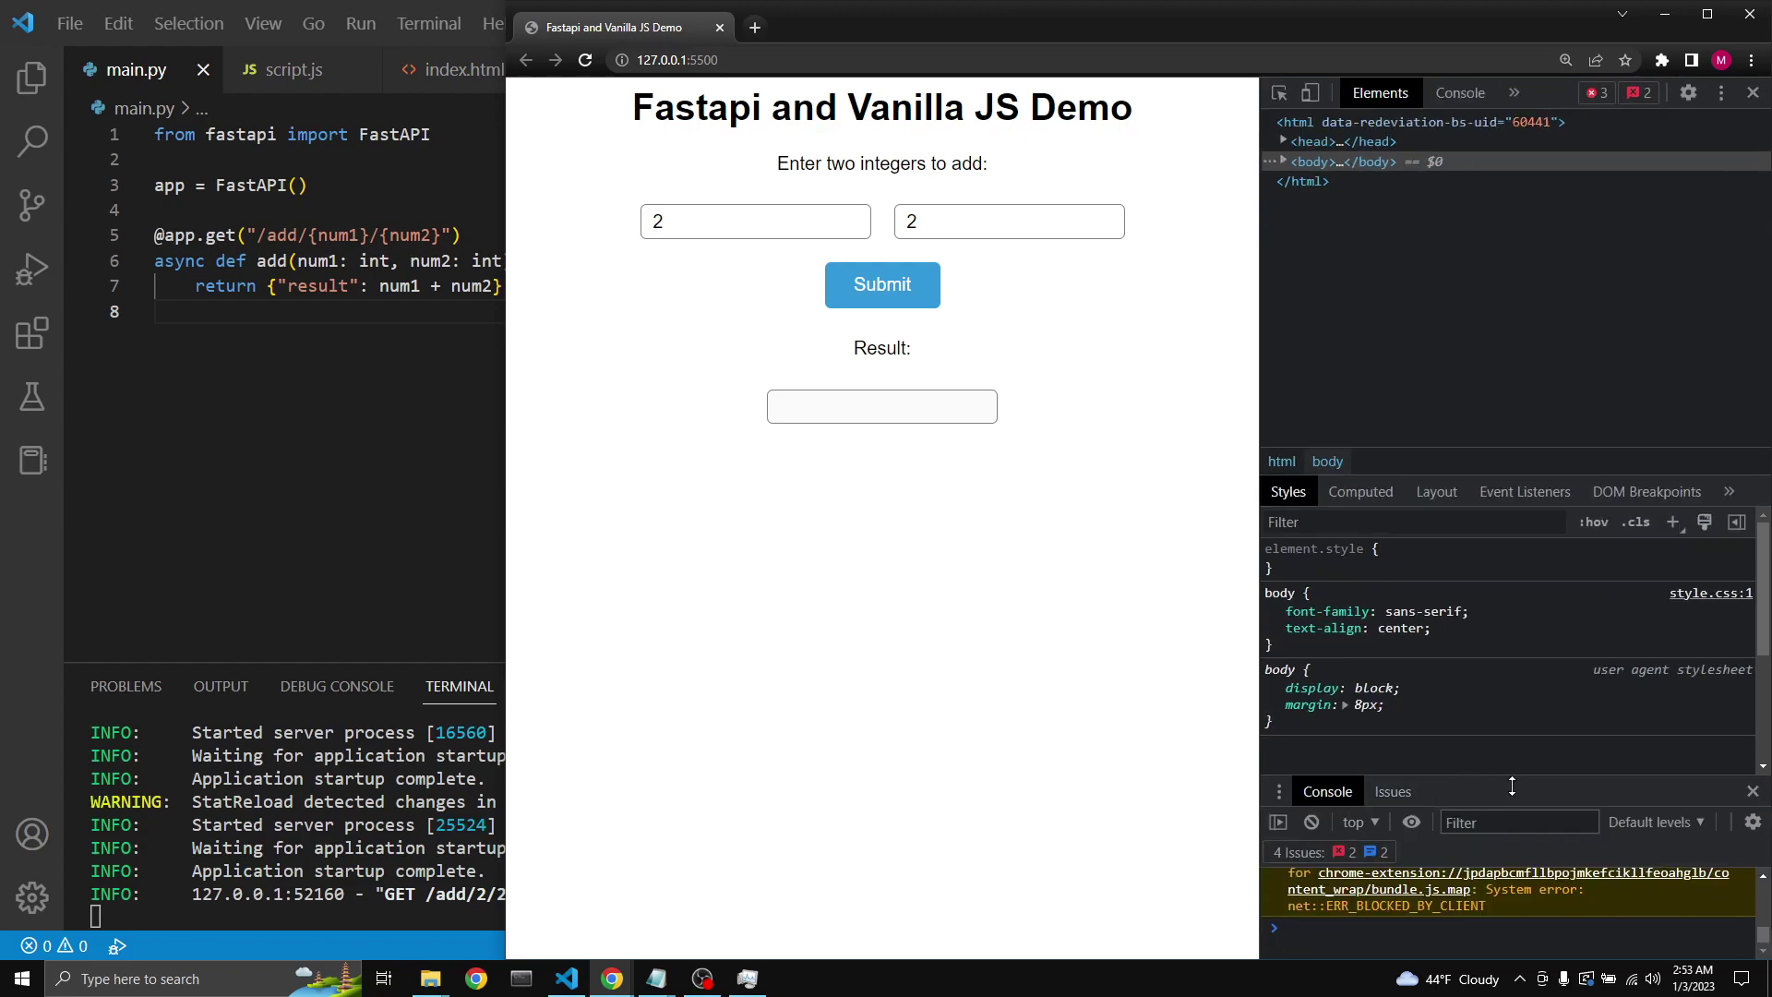
{"action": "left_click_drag", "start_coordinate": [1512, 779], "coordinate": [1489, 347]}
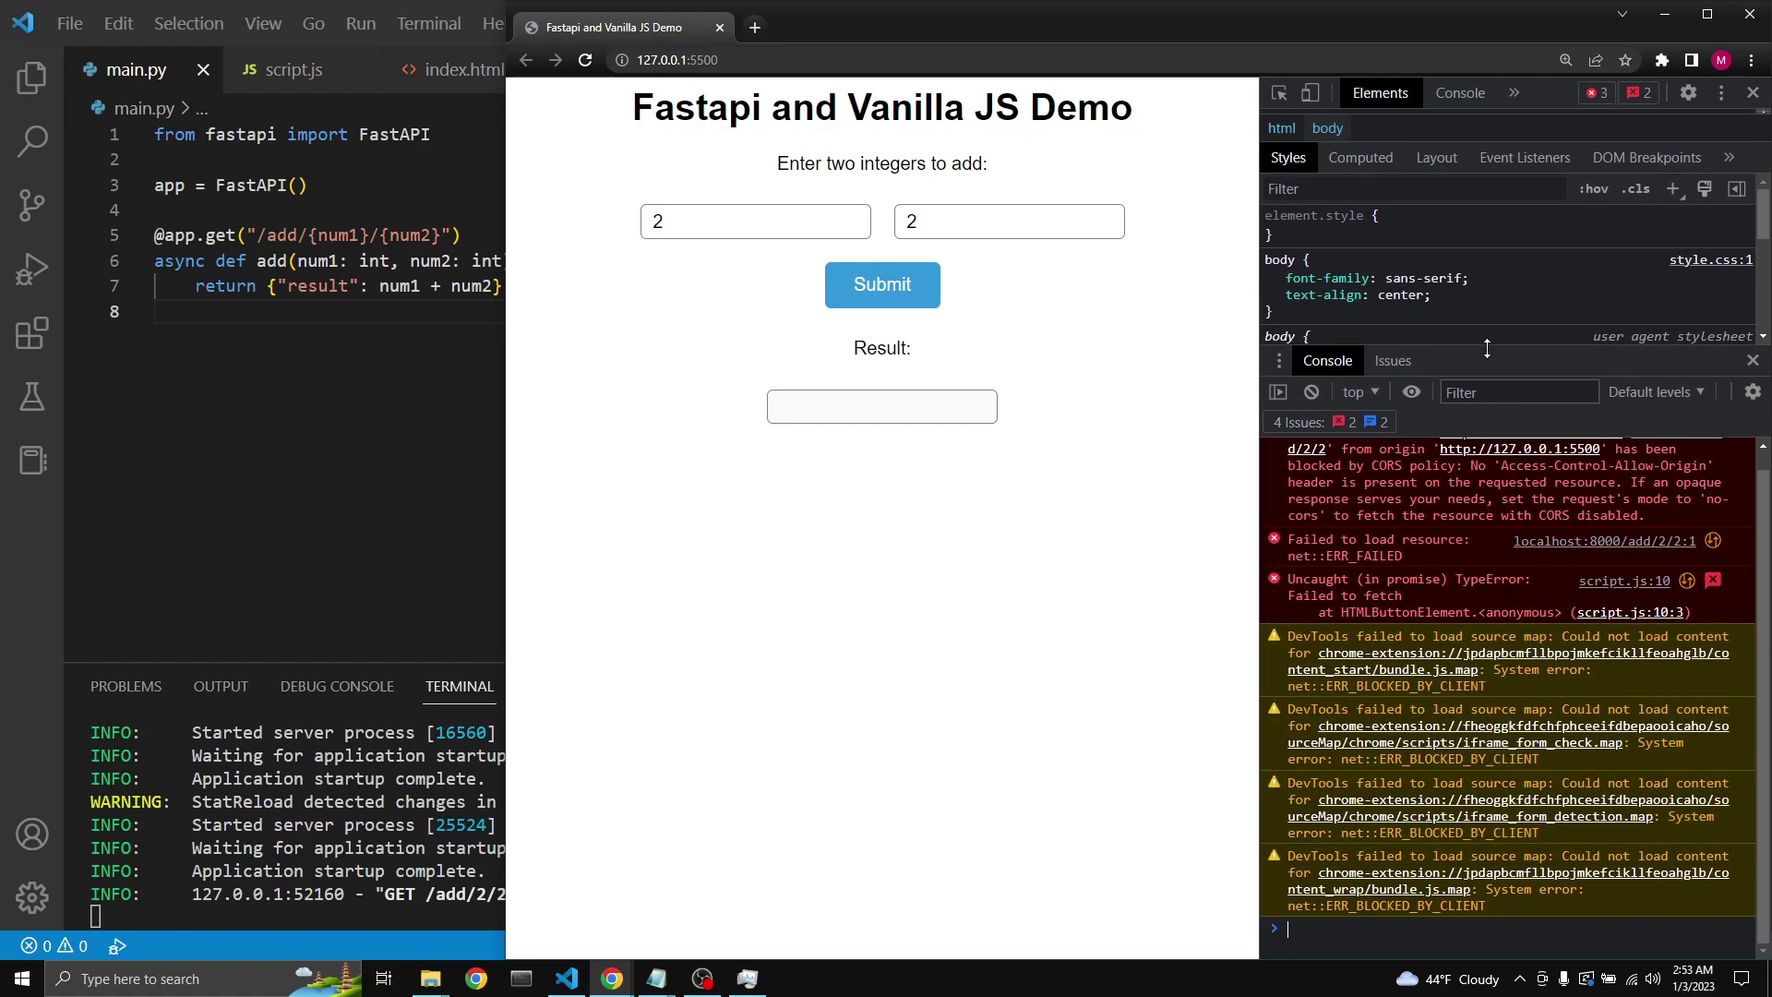
{"action": "scroll", "coordinate": [1464, 596], "scroll_direction": "up", "scroll_amount": 2}
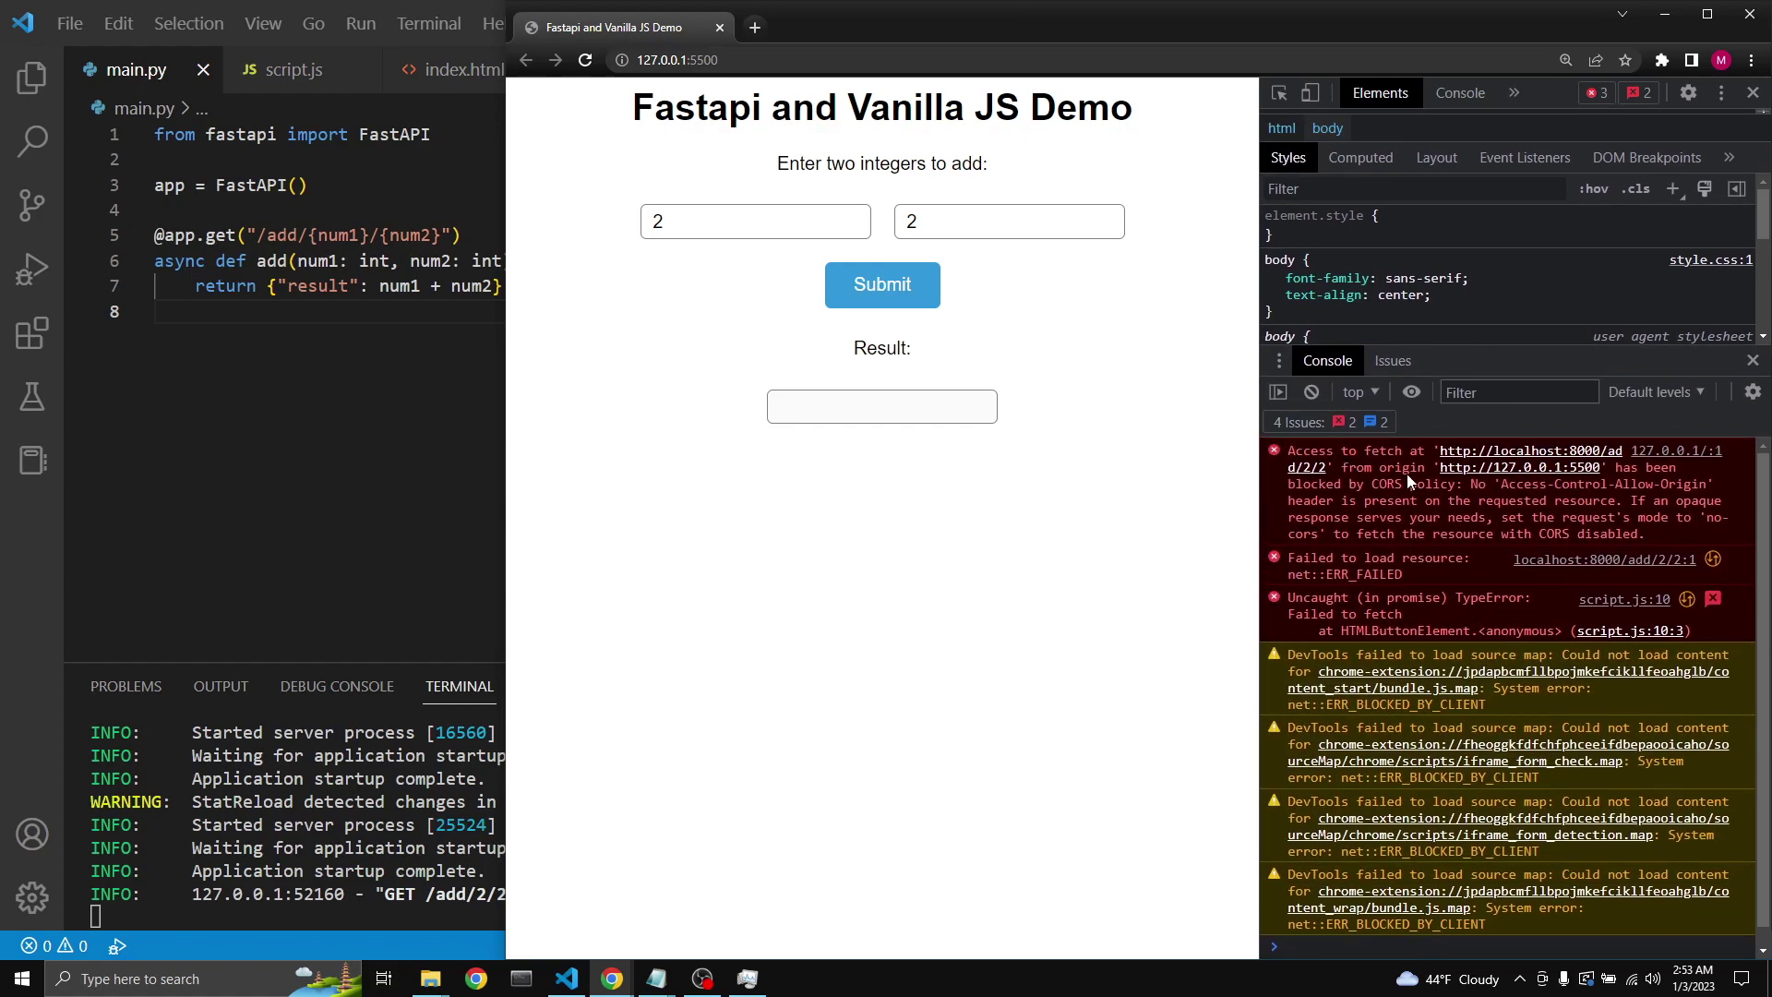
{"action": "scroll", "coordinate": [1405, 473], "scroll_direction": "up", "scroll_amount": 1}
{"action": "scroll", "coordinate": [1439, 596], "scroll_direction": "up", "scroll_amount": 1}
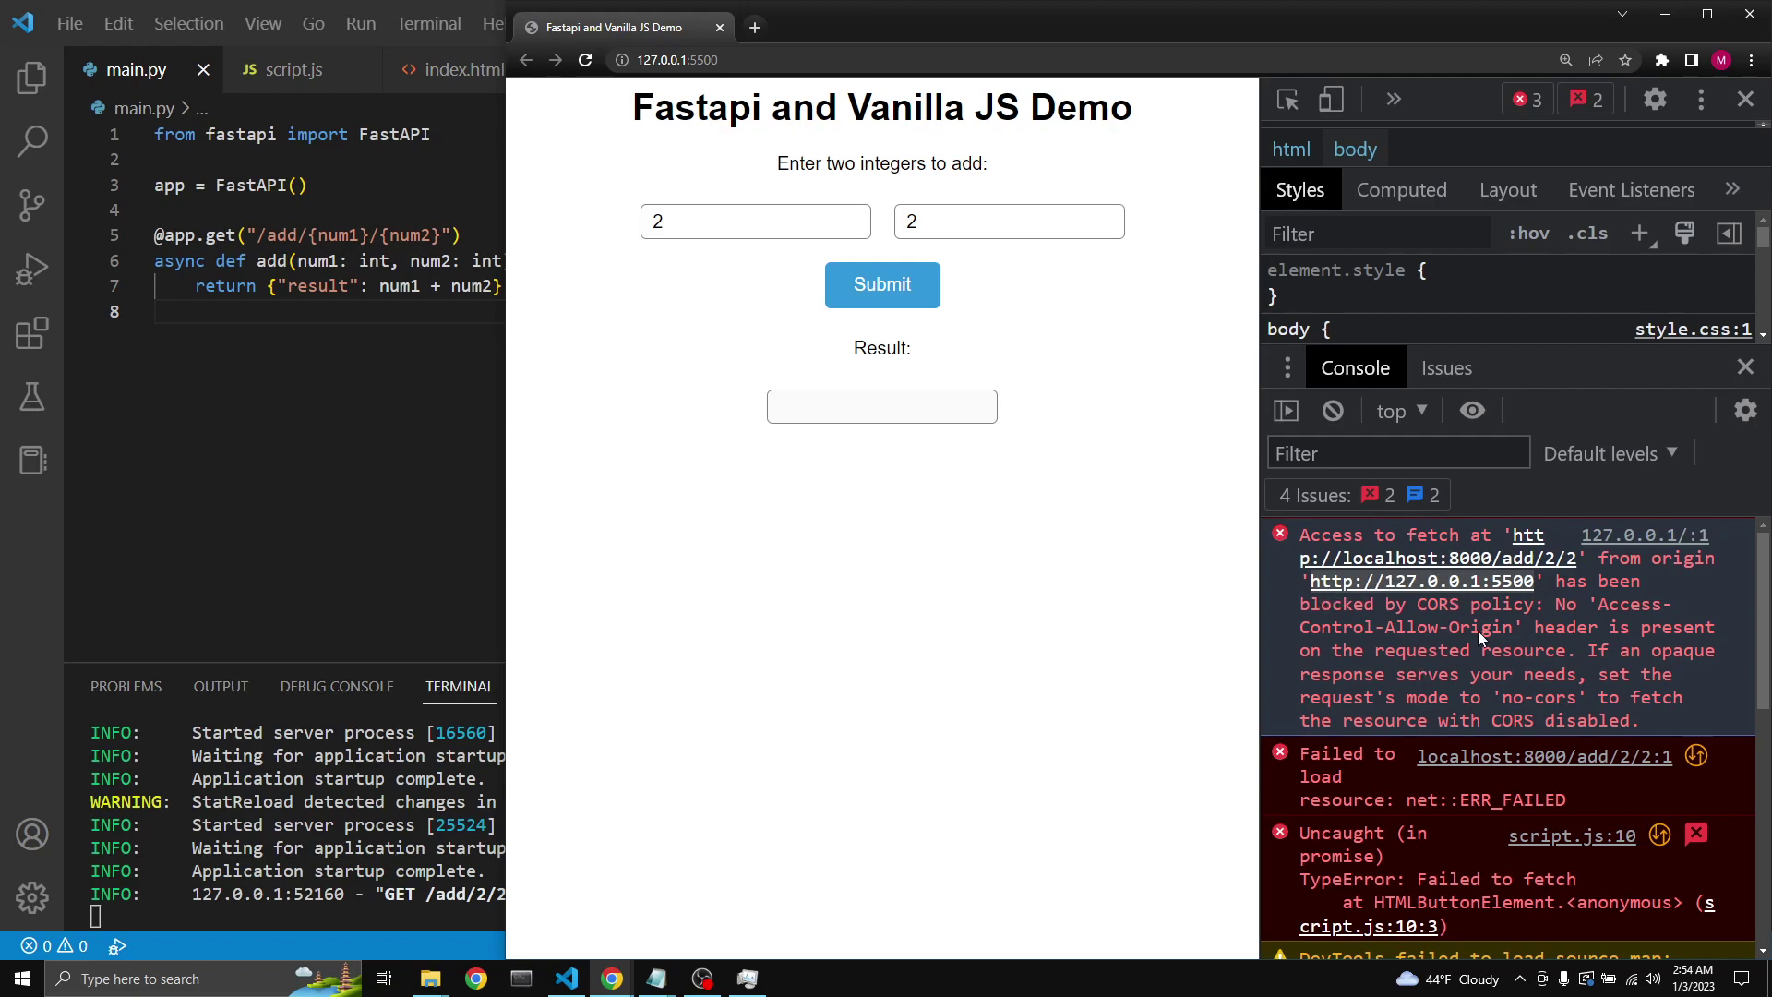
{"action": "left_click", "coordinate": [318, 348]}
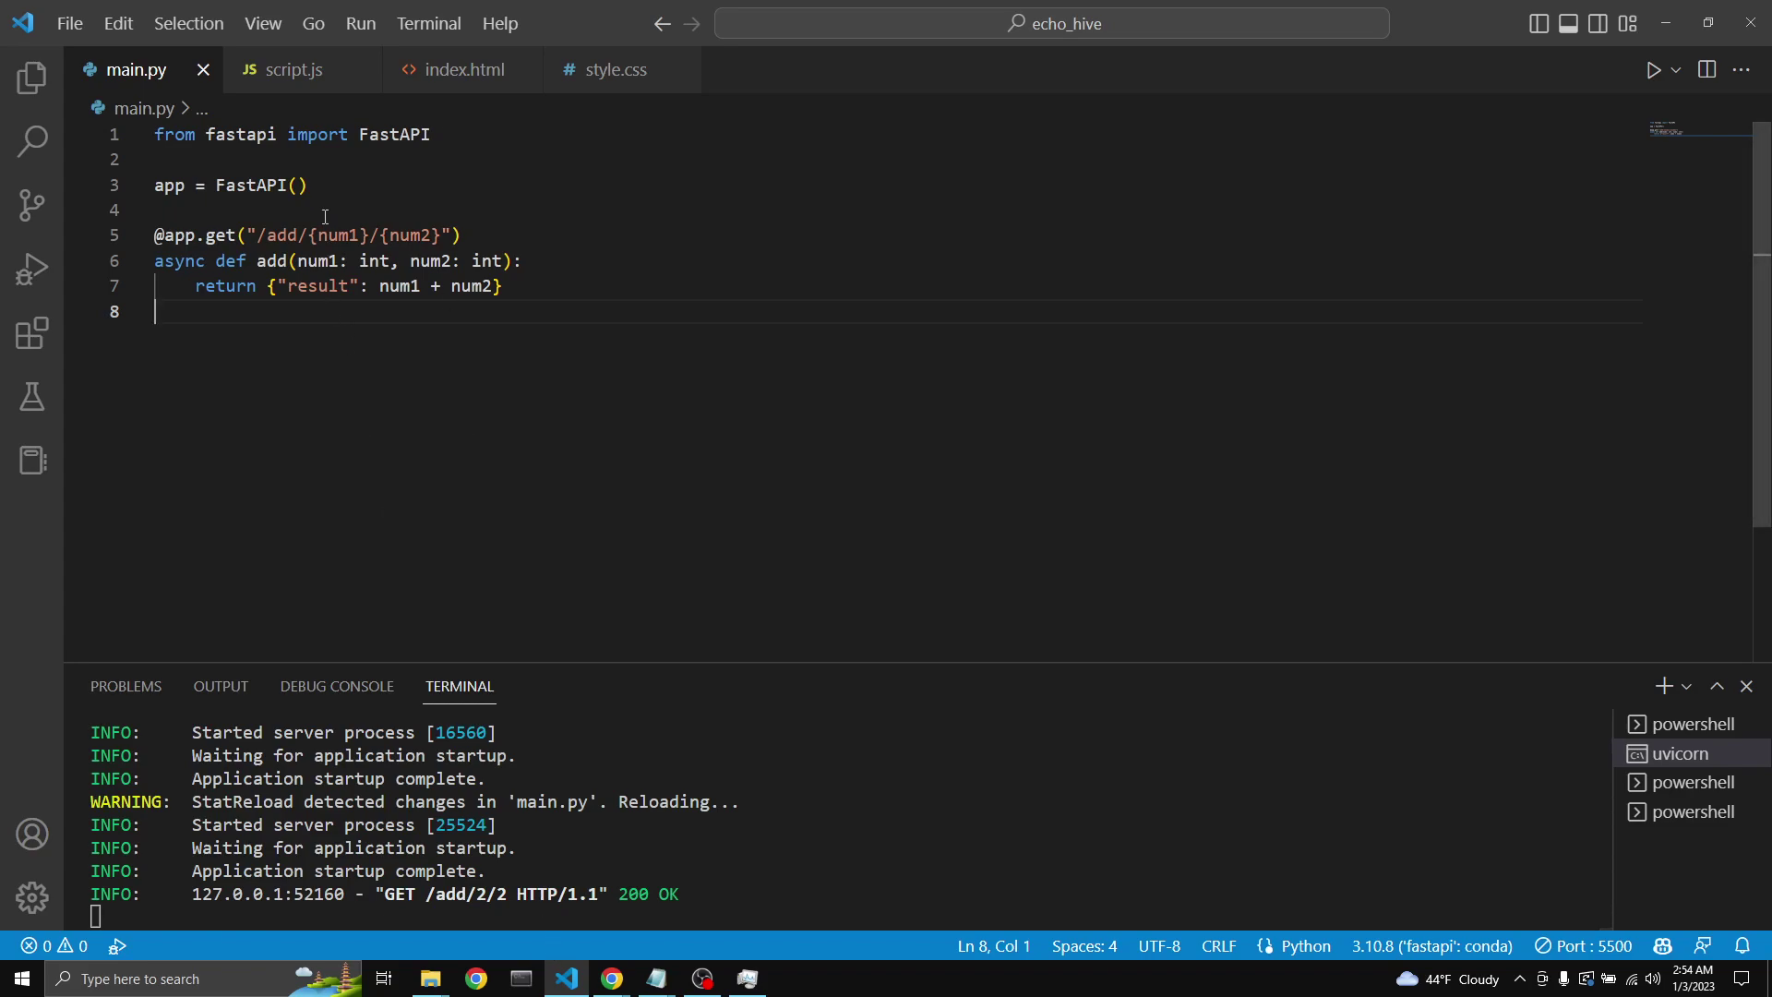
{"action": "mouse_move", "coordinate": [610, 979]}
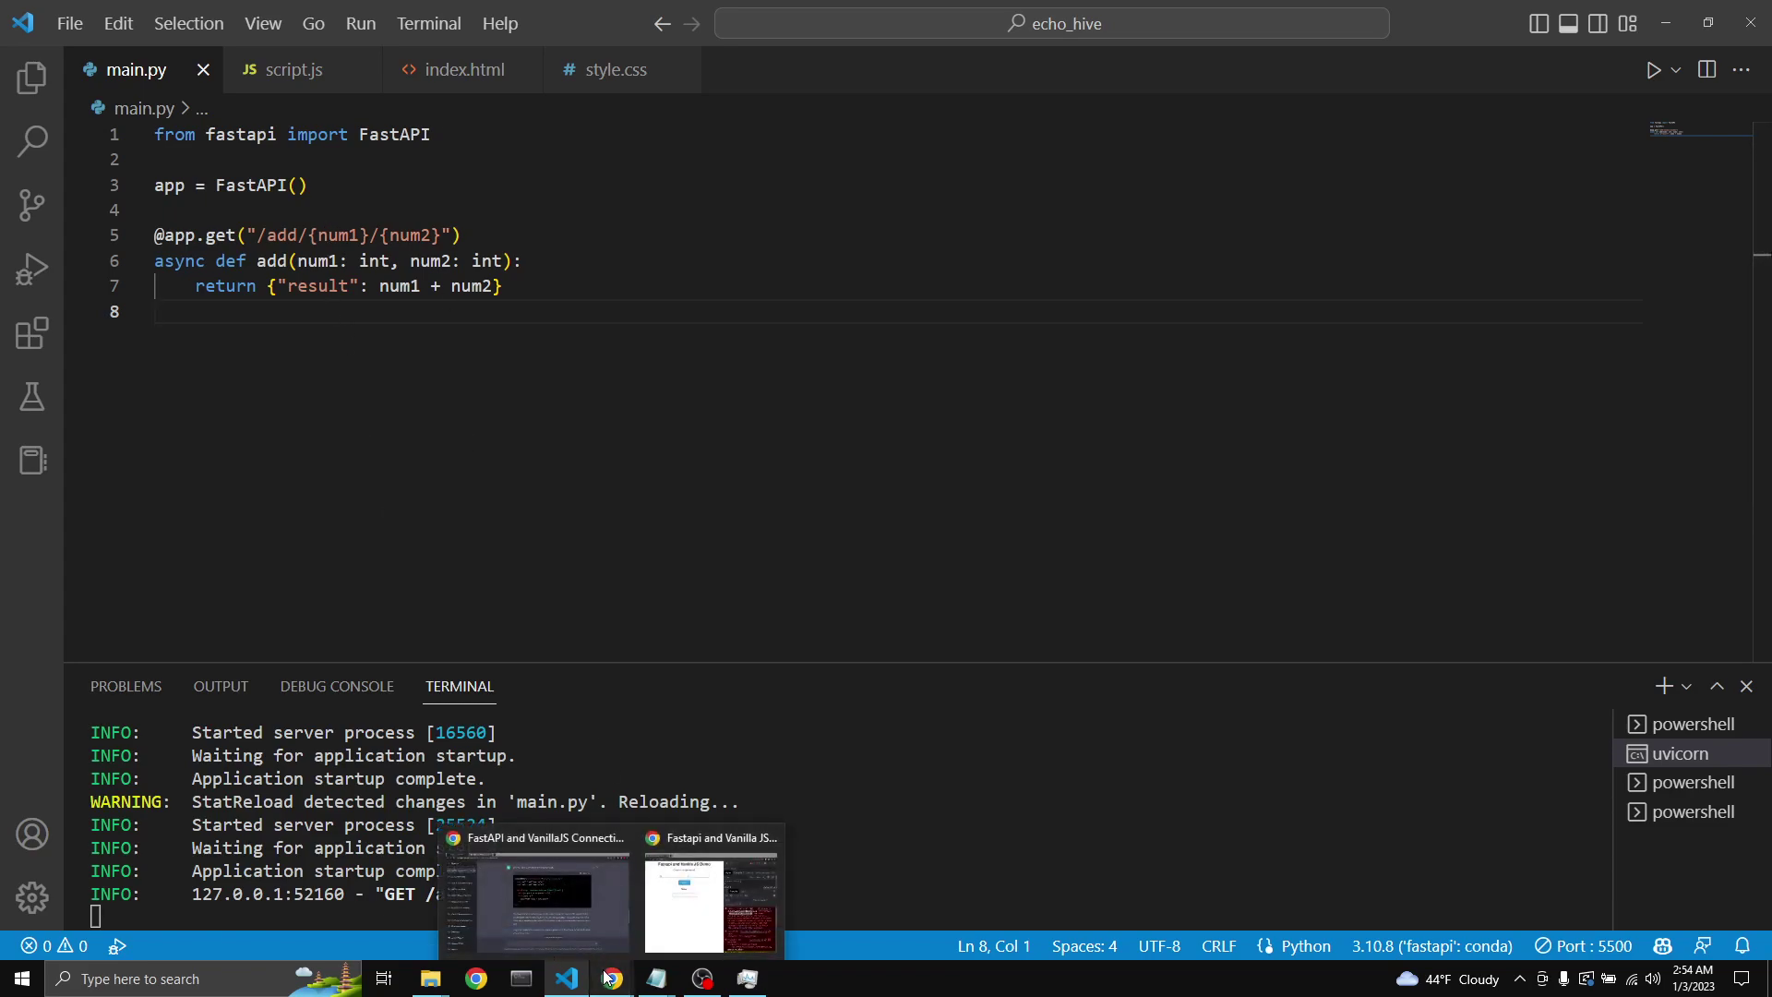
Step: Paste ChatGPT's CORS example over all of main.py and select its fastapi_cors import line
{"action": "left_click", "coordinate": [534, 901]}
{"action": "scroll", "coordinate": [579, 645], "scroll_direction": "down", "scroll_amount": 5}
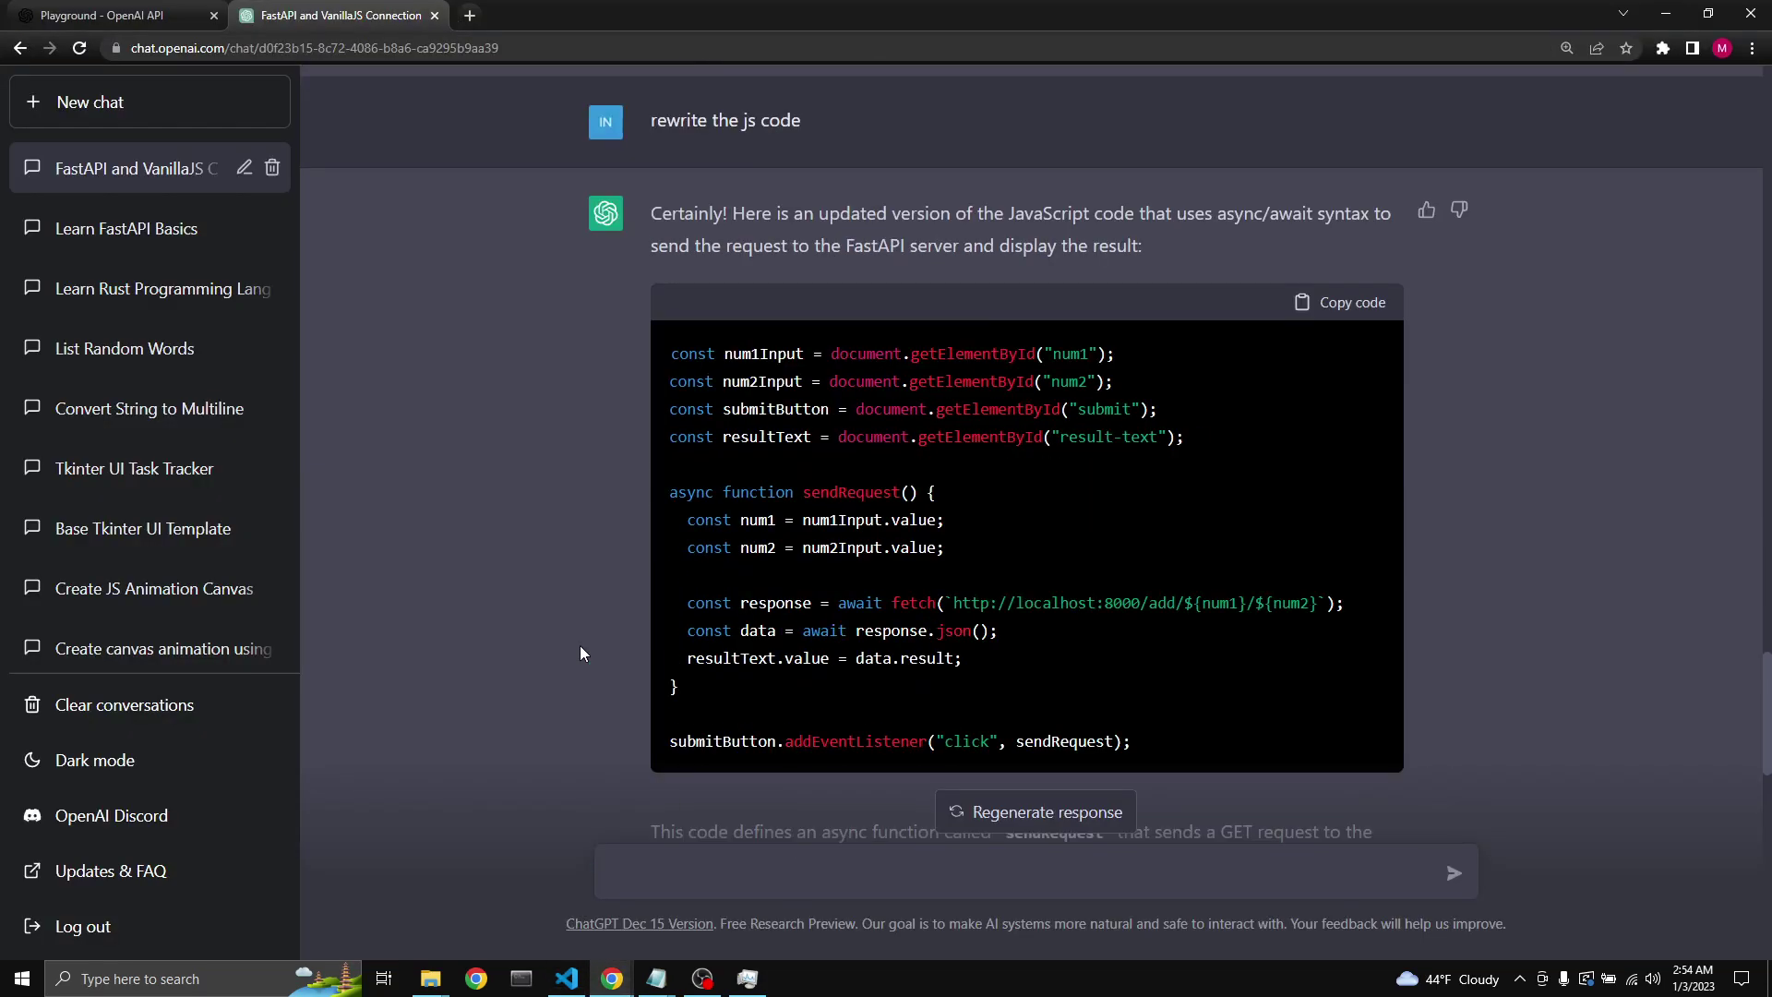
{"action": "scroll", "coordinate": [580, 645], "scroll_direction": "down", "scroll_amount": 5}
{"action": "scroll", "coordinate": [579, 647], "scroll_direction": "down", "scroll_amount": 3}
{"action": "scroll", "coordinate": [579, 647], "scroll_direction": "up", "scroll_amount": 2}
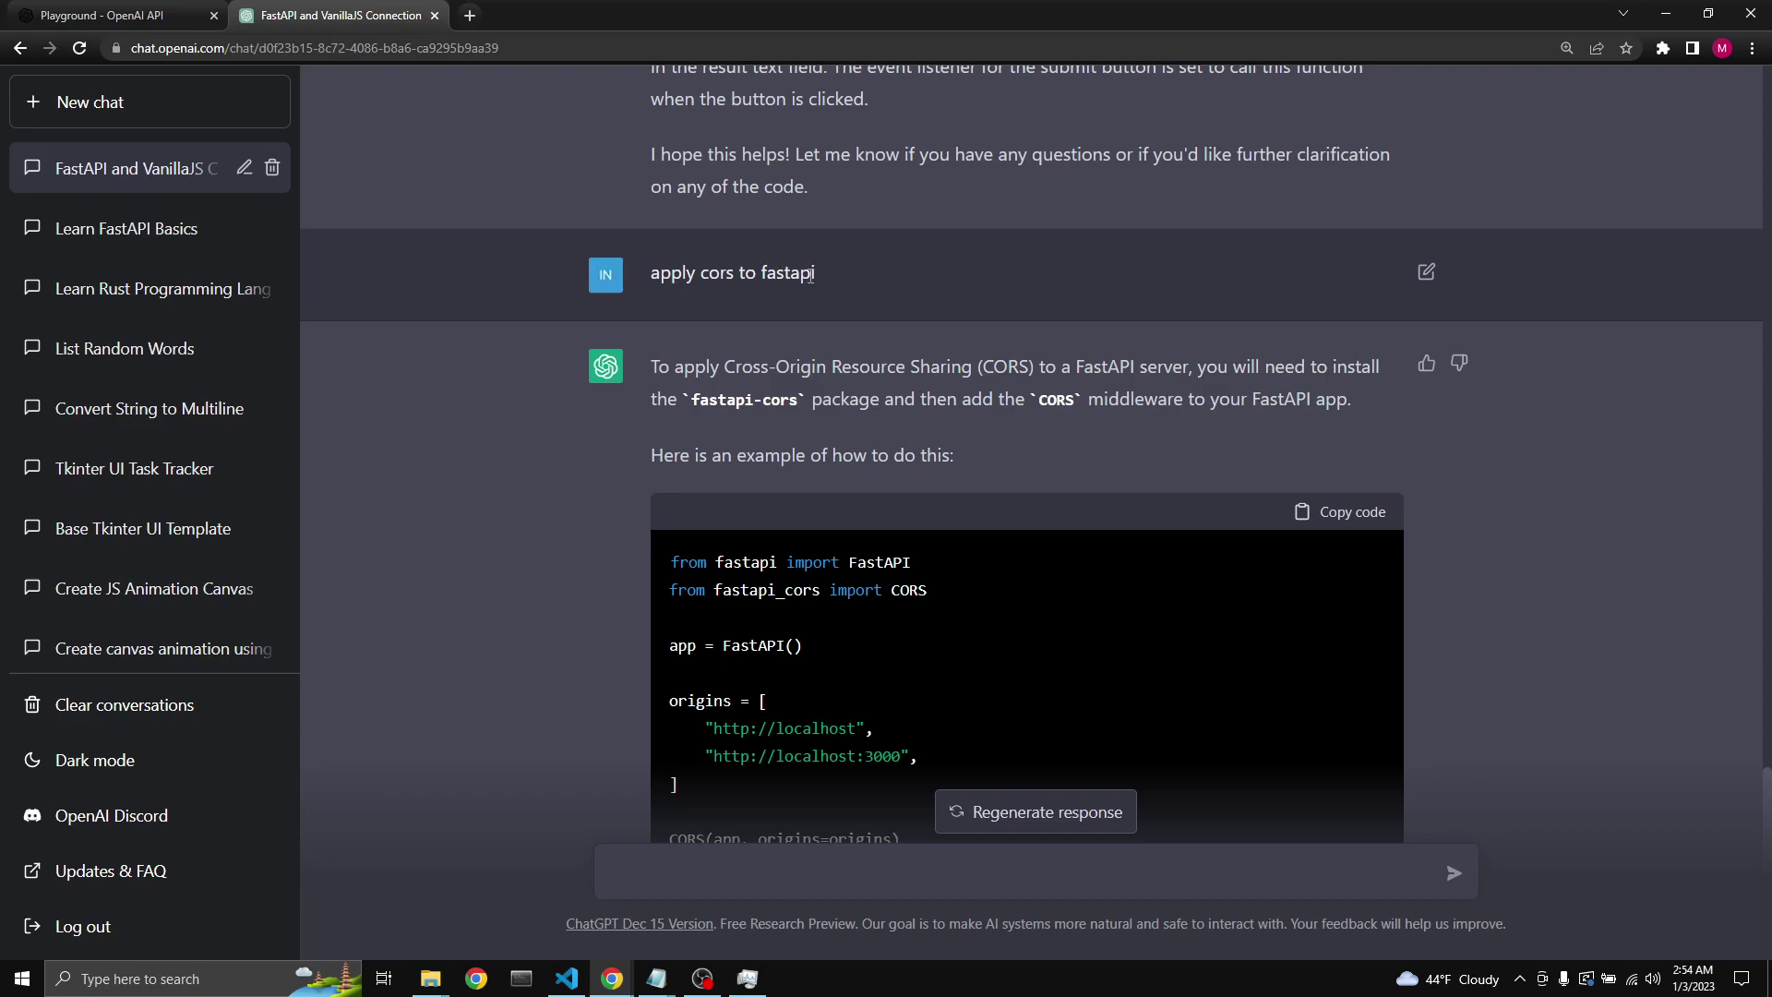
{"action": "scroll", "coordinate": [846, 632], "scroll_direction": "down", "scroll_amount": 3}
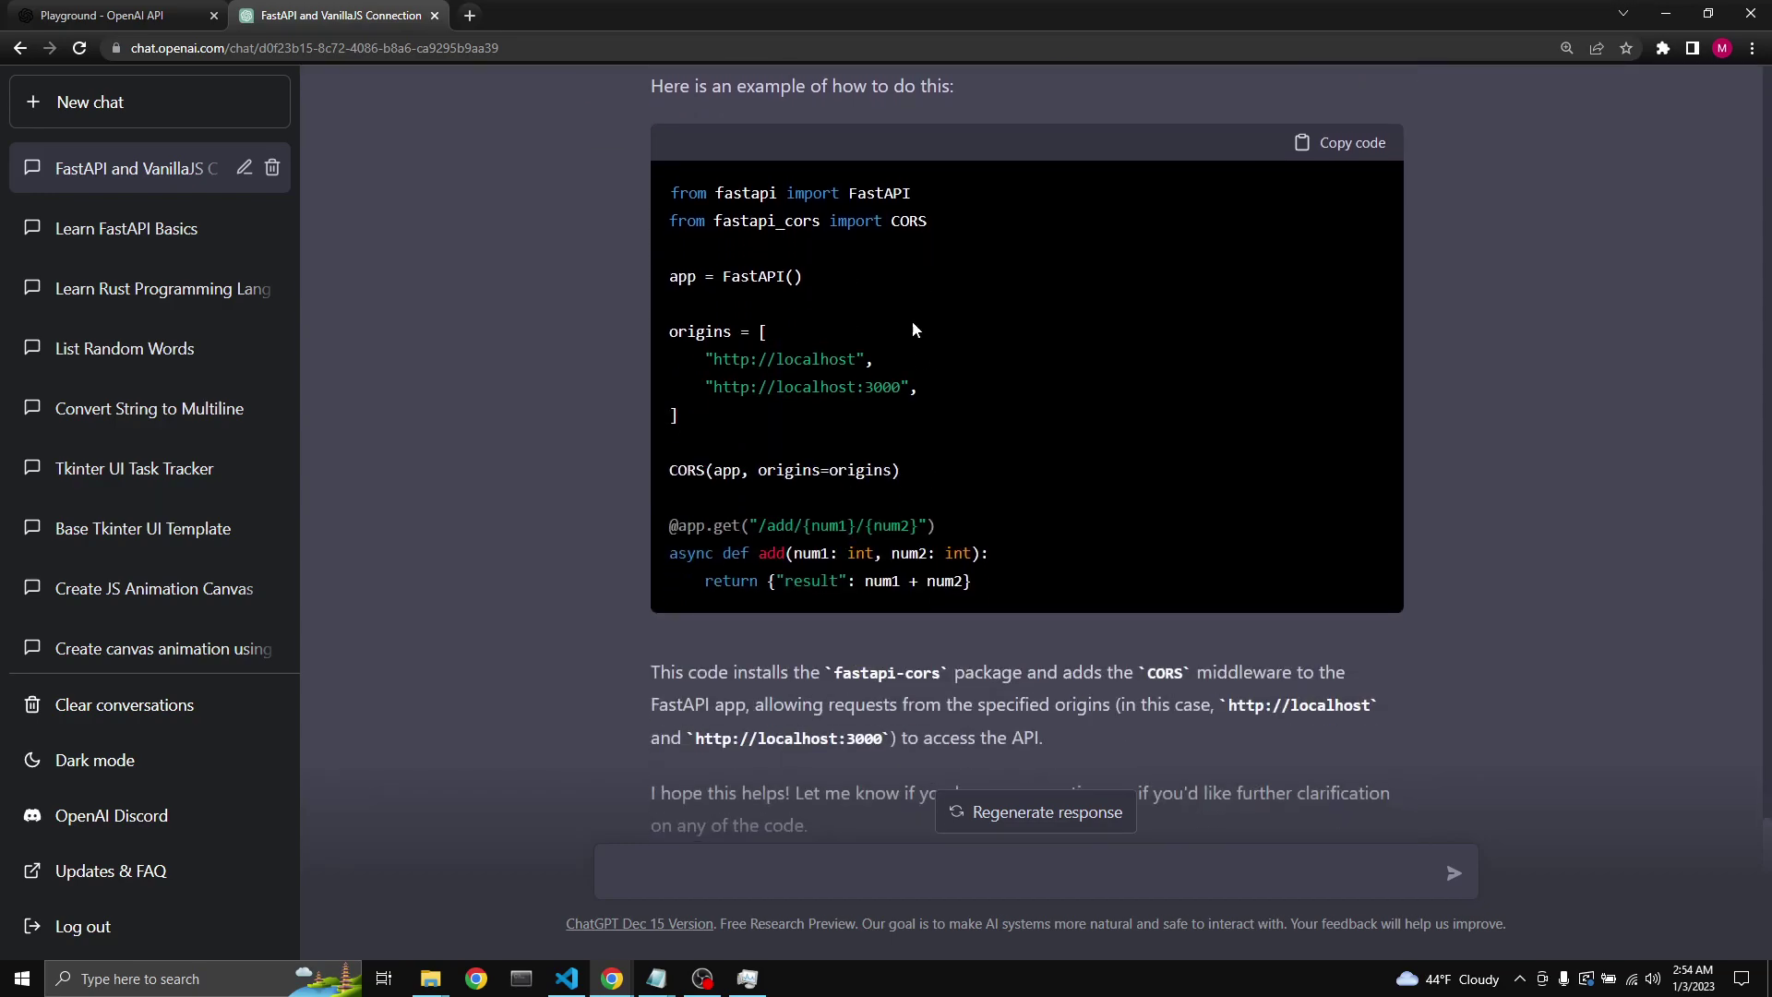
{"action": "left_click", "coordinate": [1340, 143]}
{"action": "left_click", "coordinate": [568, 979]}
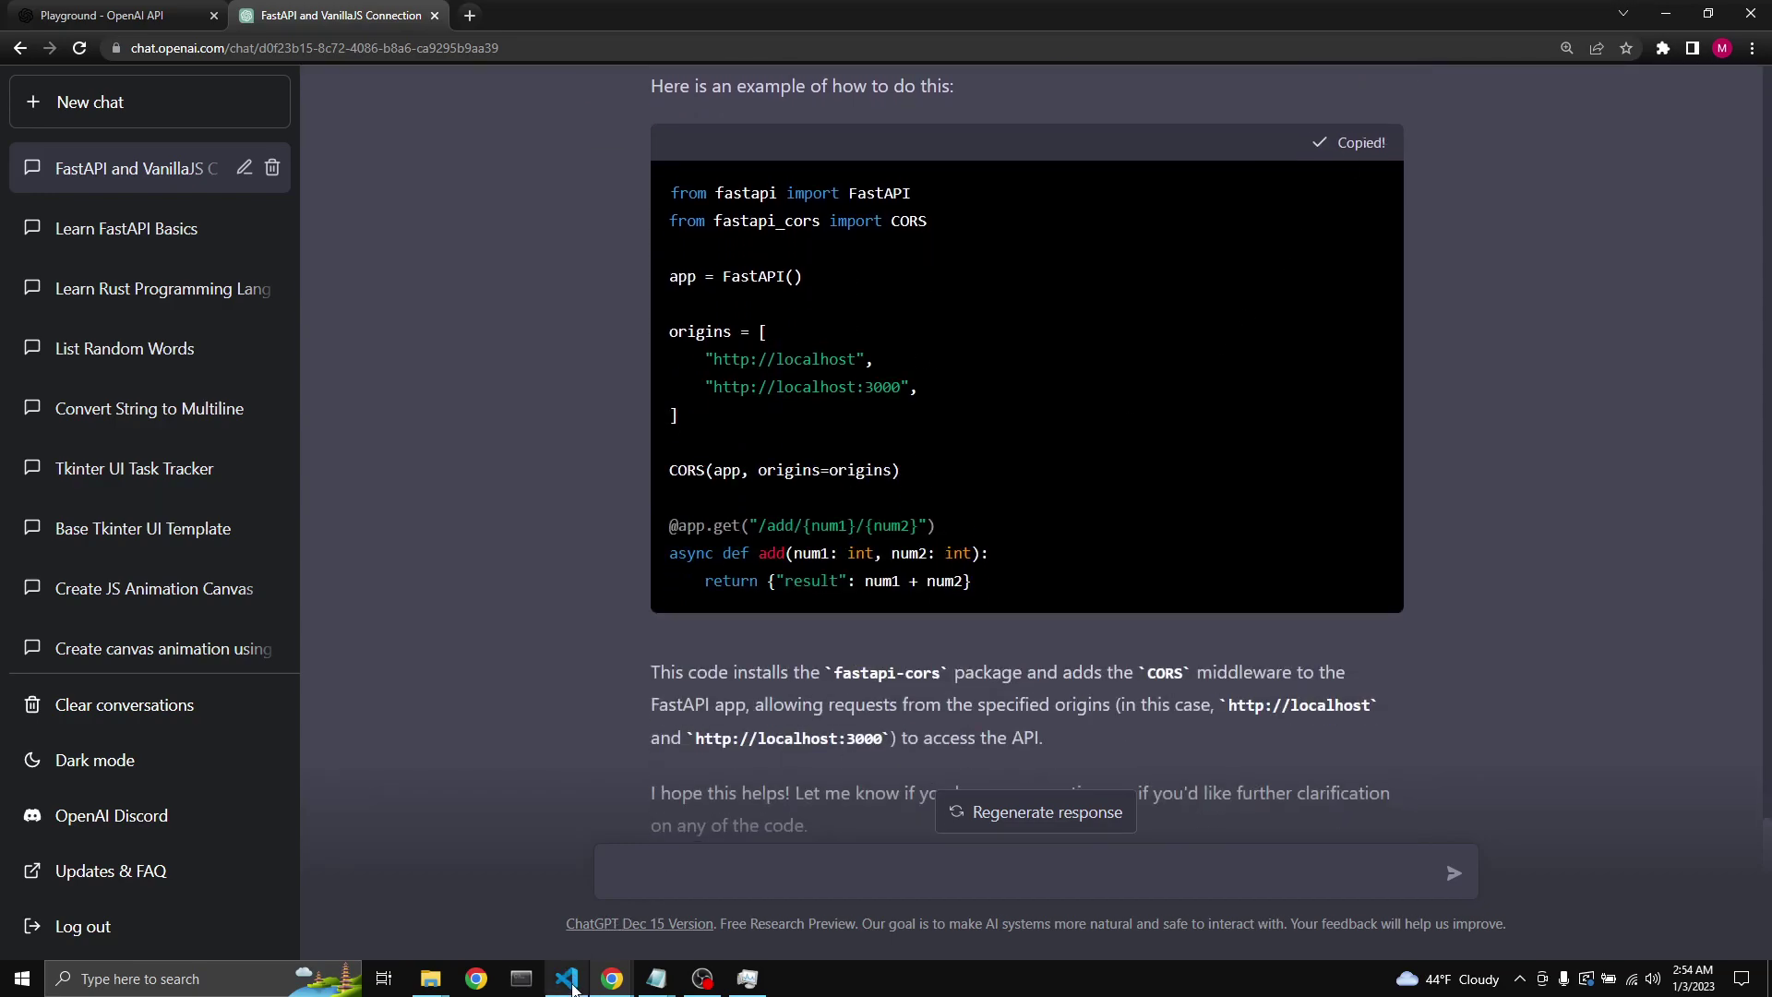
{"action": "key", "text": "ctrl+a"}
{"action": "key", "text": "ctrl+v"}
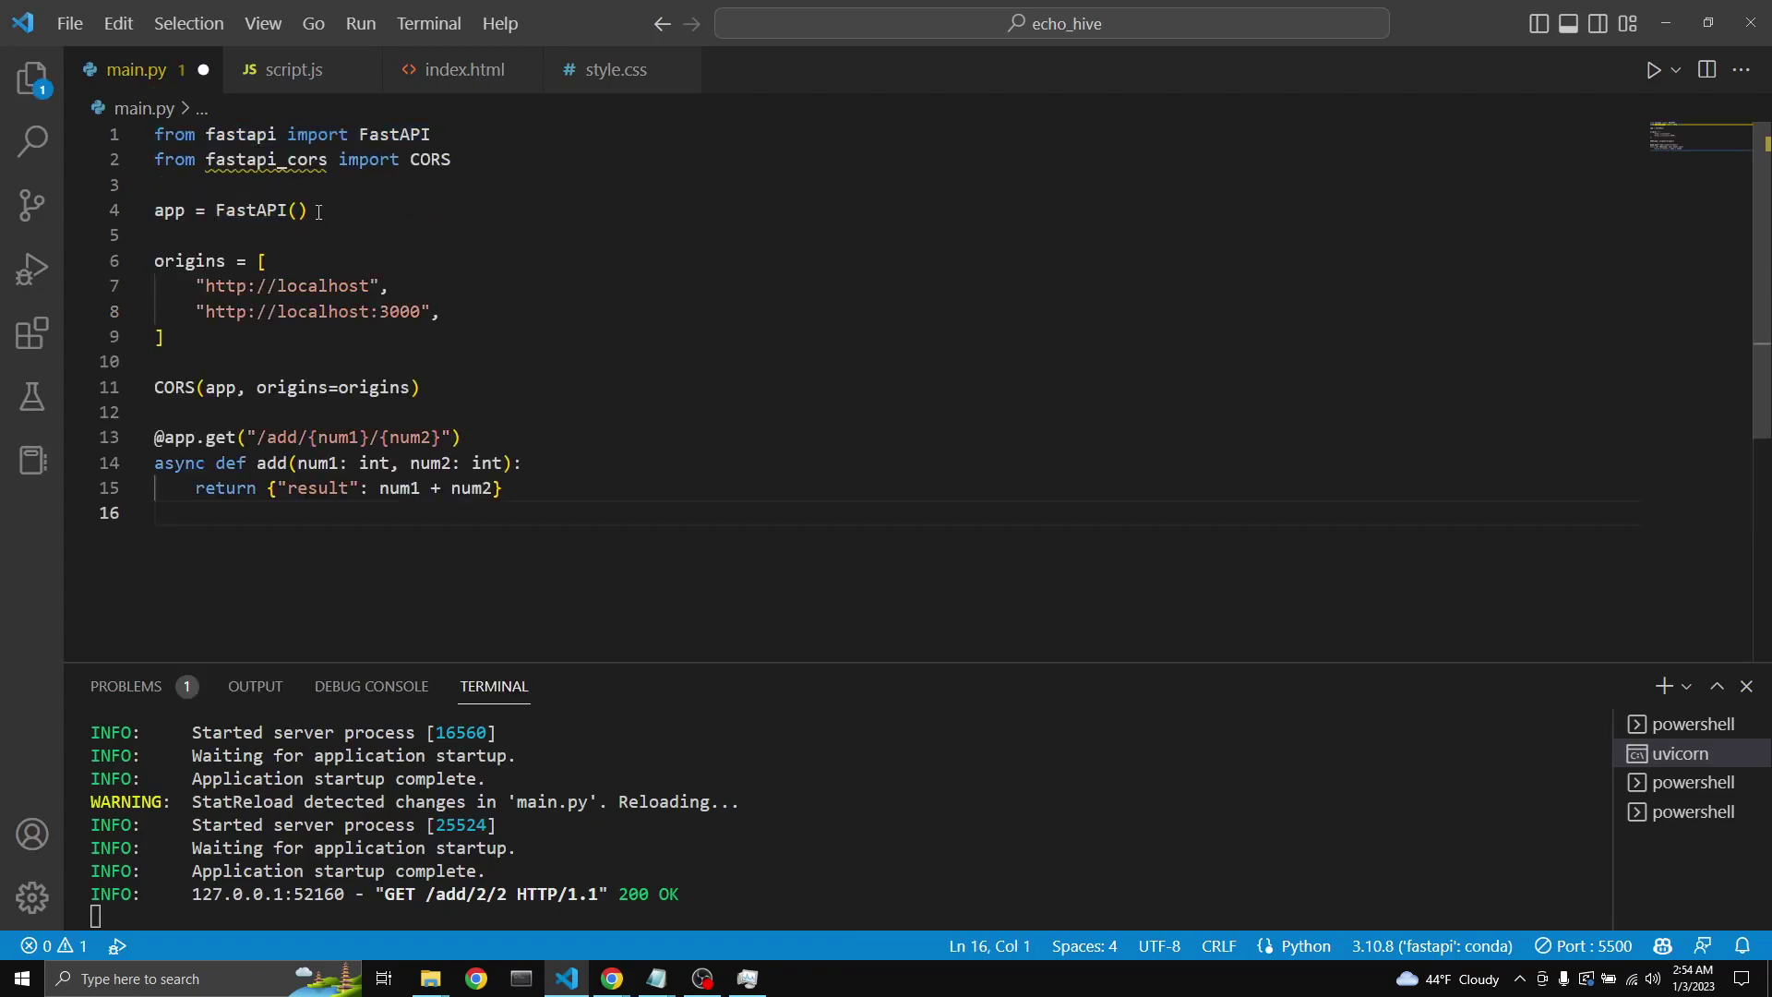
{"action": "mouse_move", "coordinate": [266, 159]}
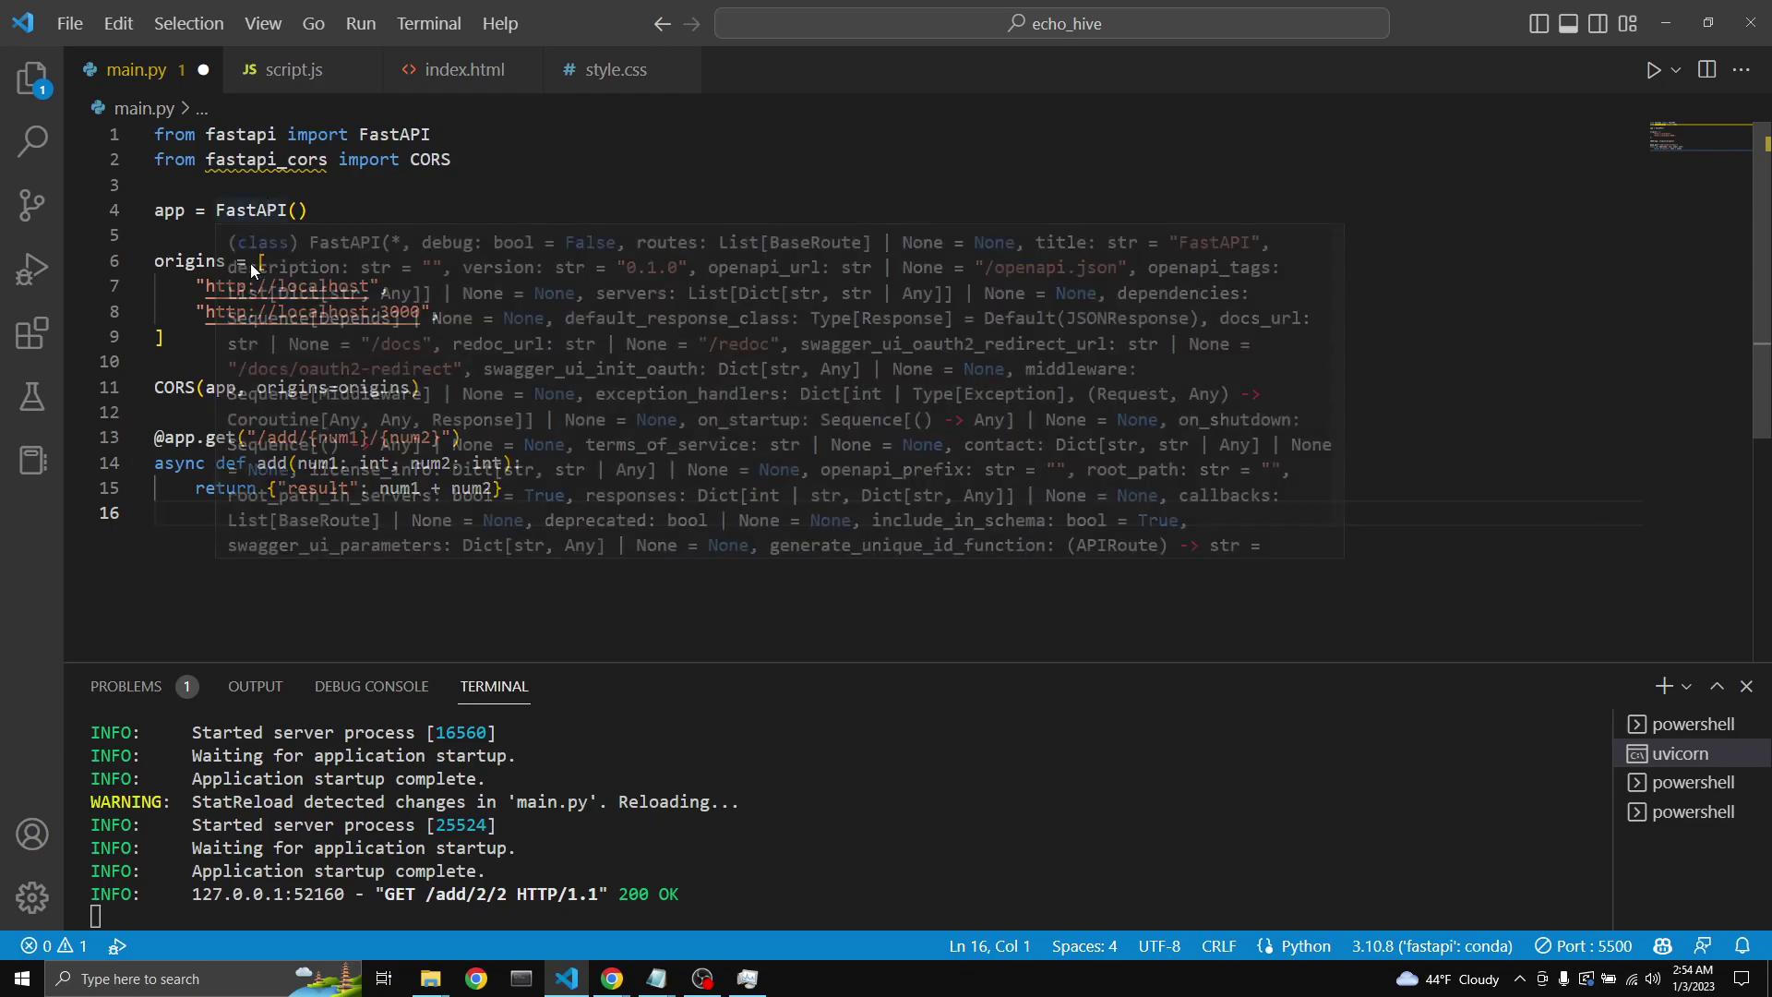
{"action": "left_click_drag", "start_coordinate": [462, 160], "coordinate": [154, 159]}
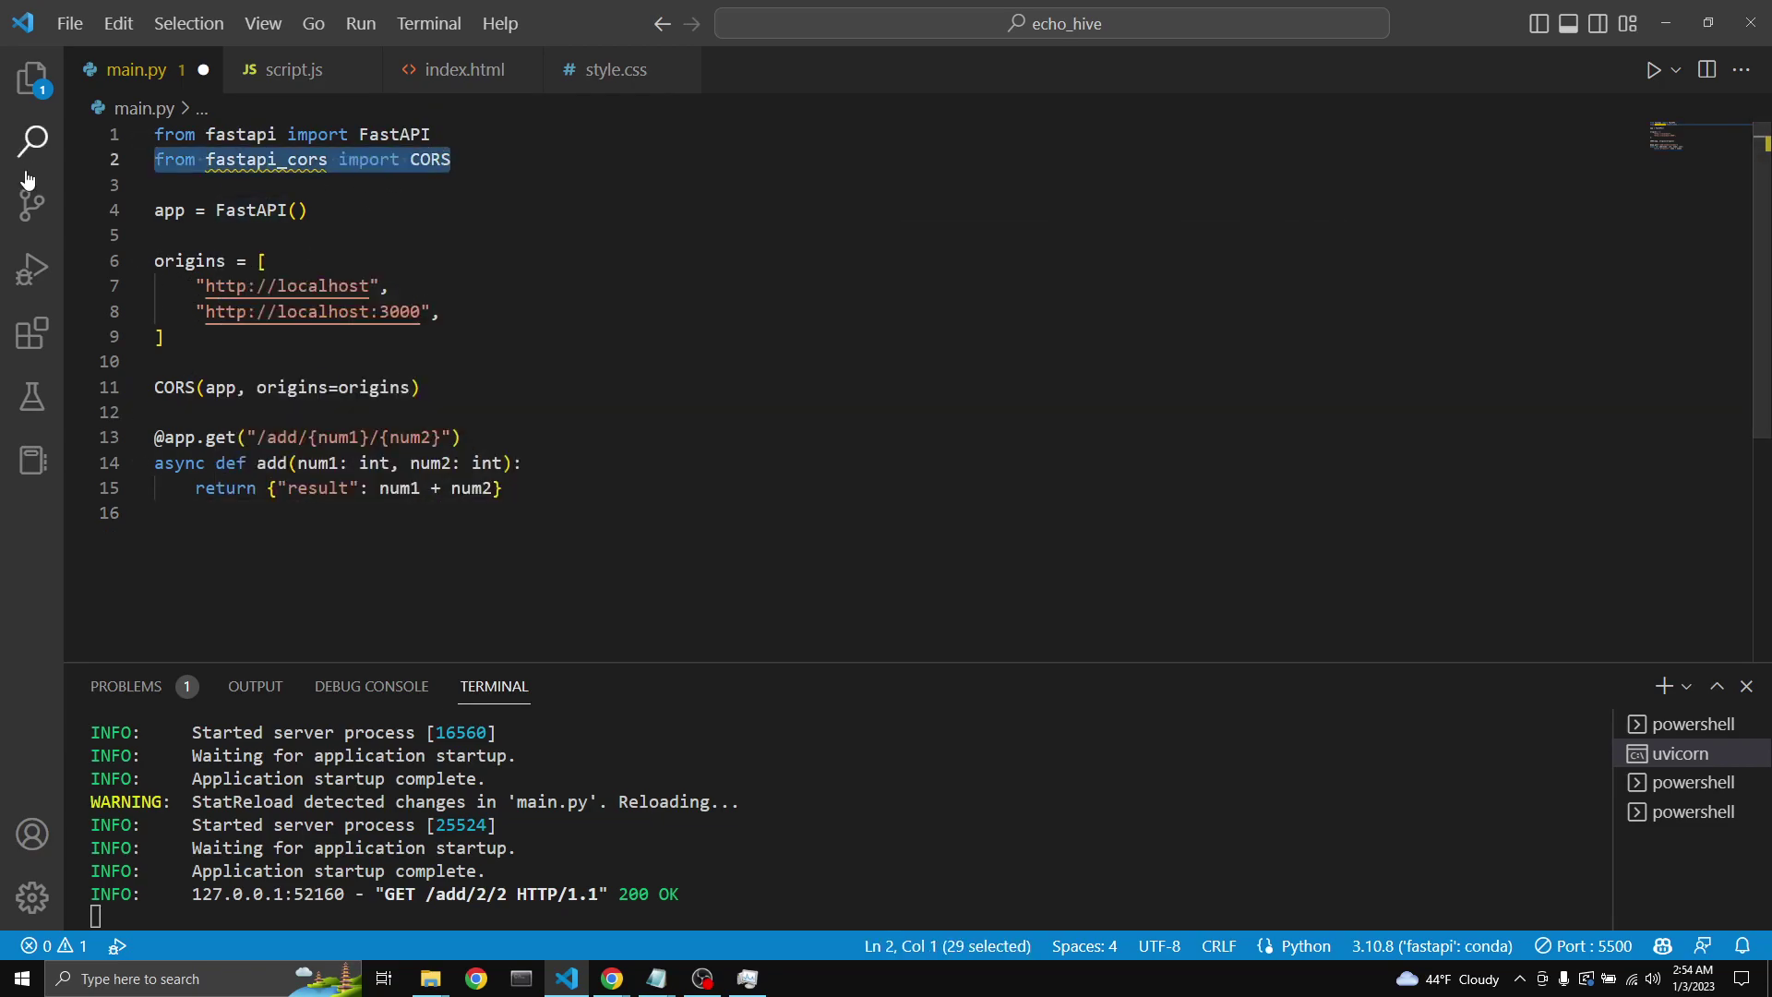
Step: Import CORSMiddleware and replace CORS(app, origins=origins) with Copilot's app.add_middleware block
{"action": "key", "text": "BackSpace"}
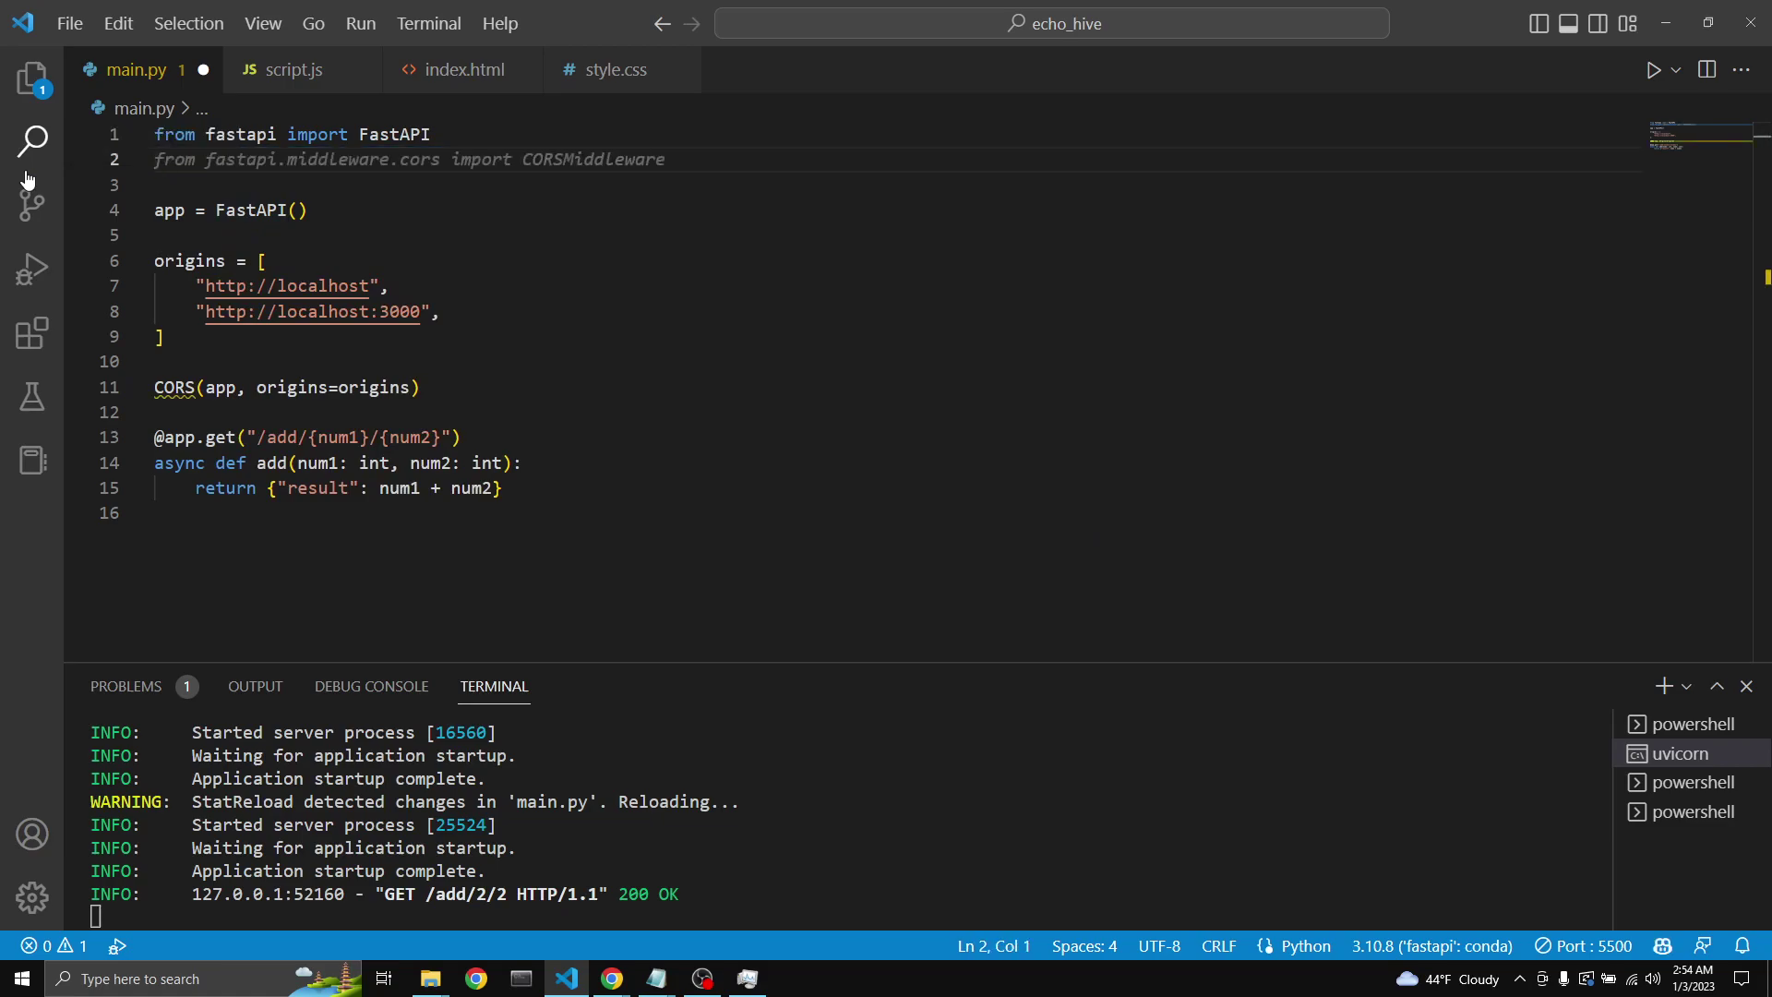
{"action": "key", "text": "Tab"}
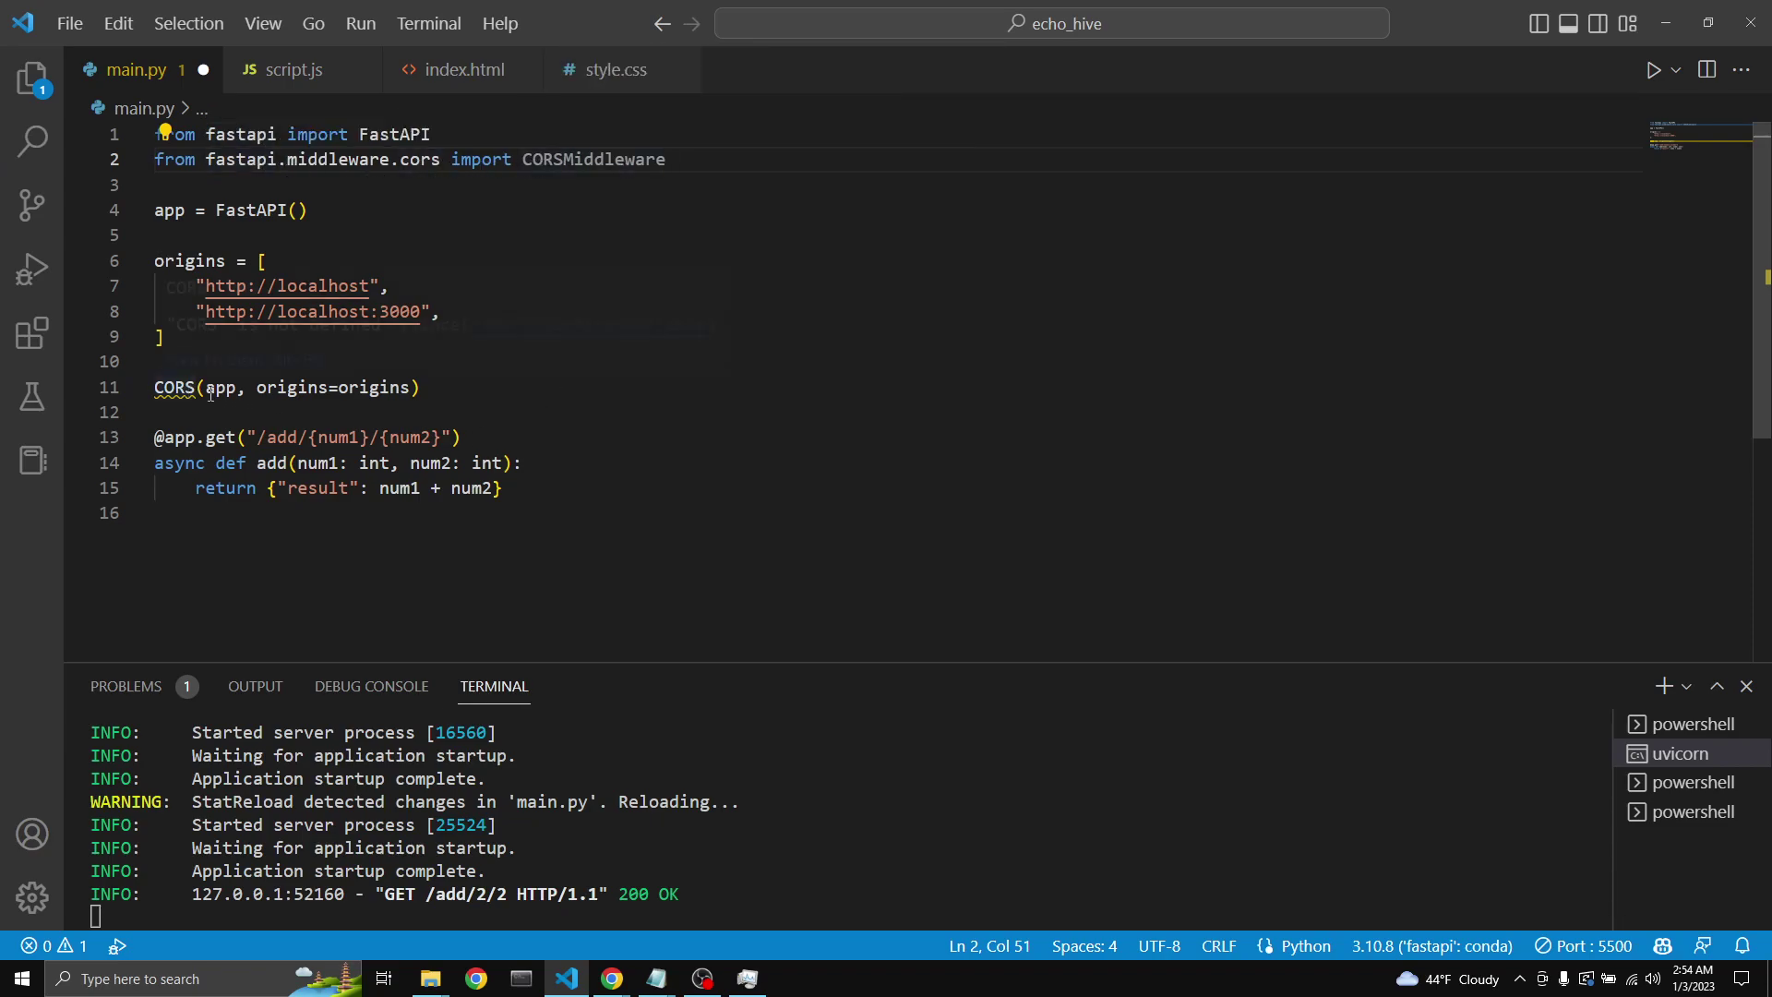
{"action": "left_click_drag", "start_coordinate": [423, 387], "coordinate": [99, 392]}
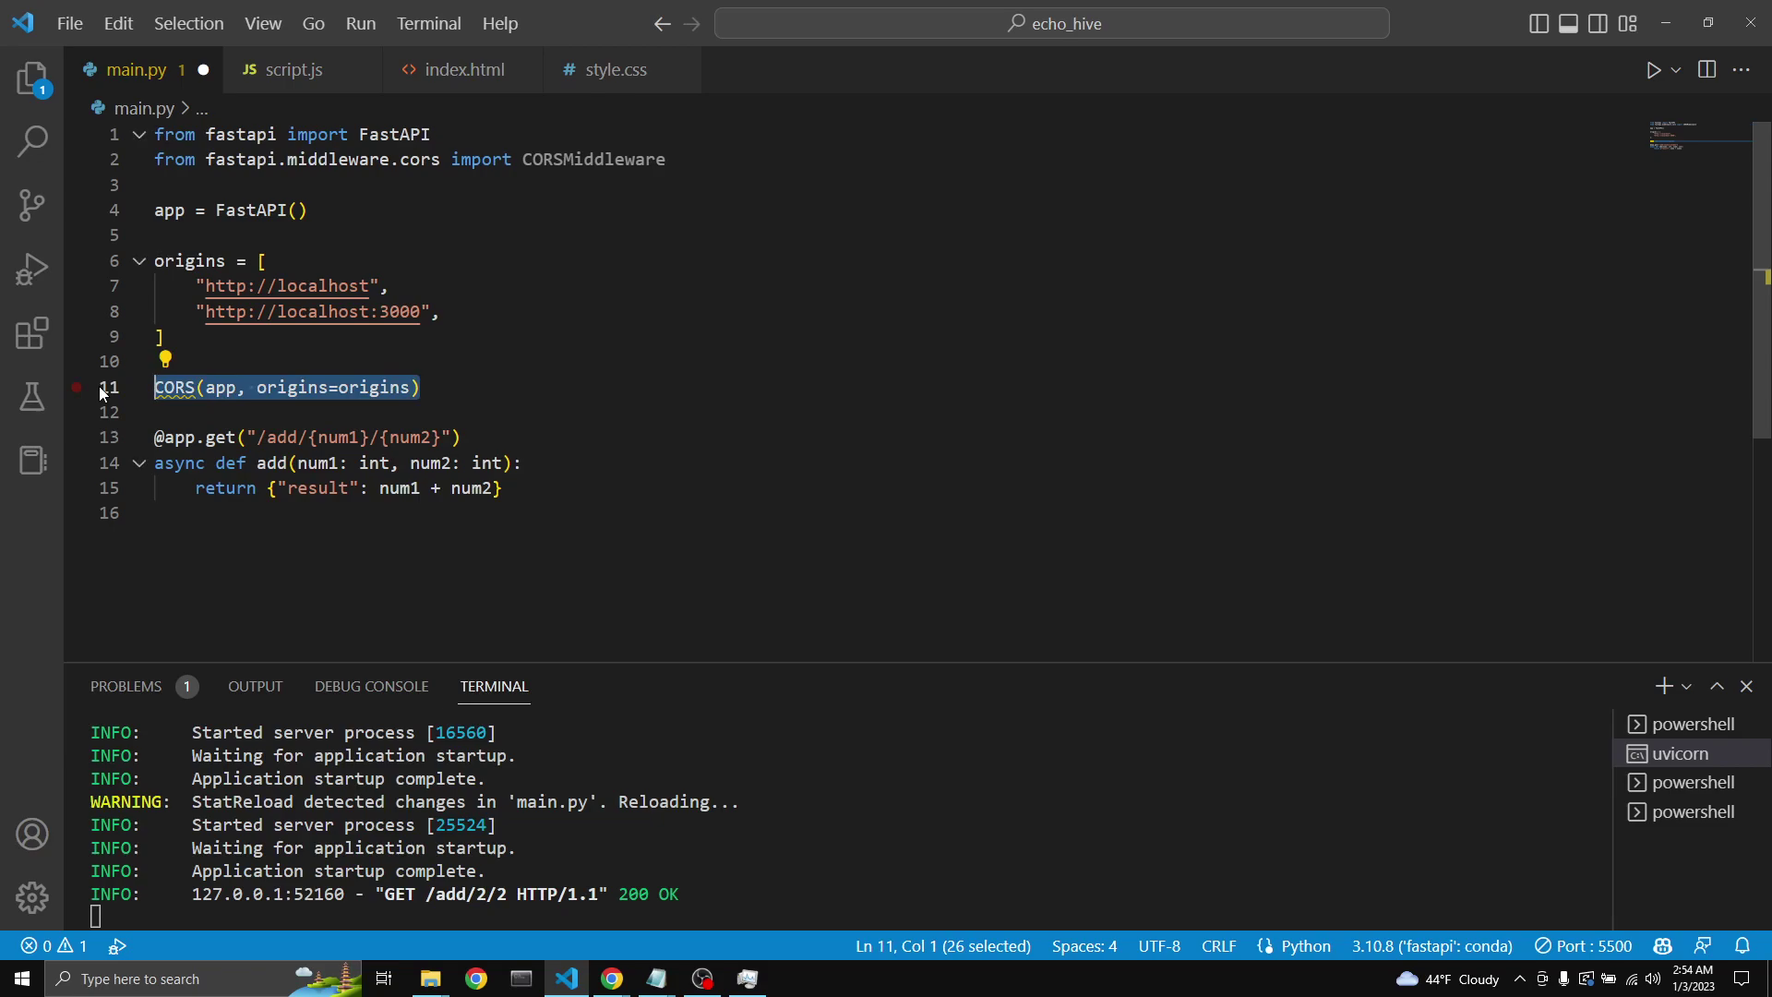
{"action": "type", "text": "app.add_middleware("}
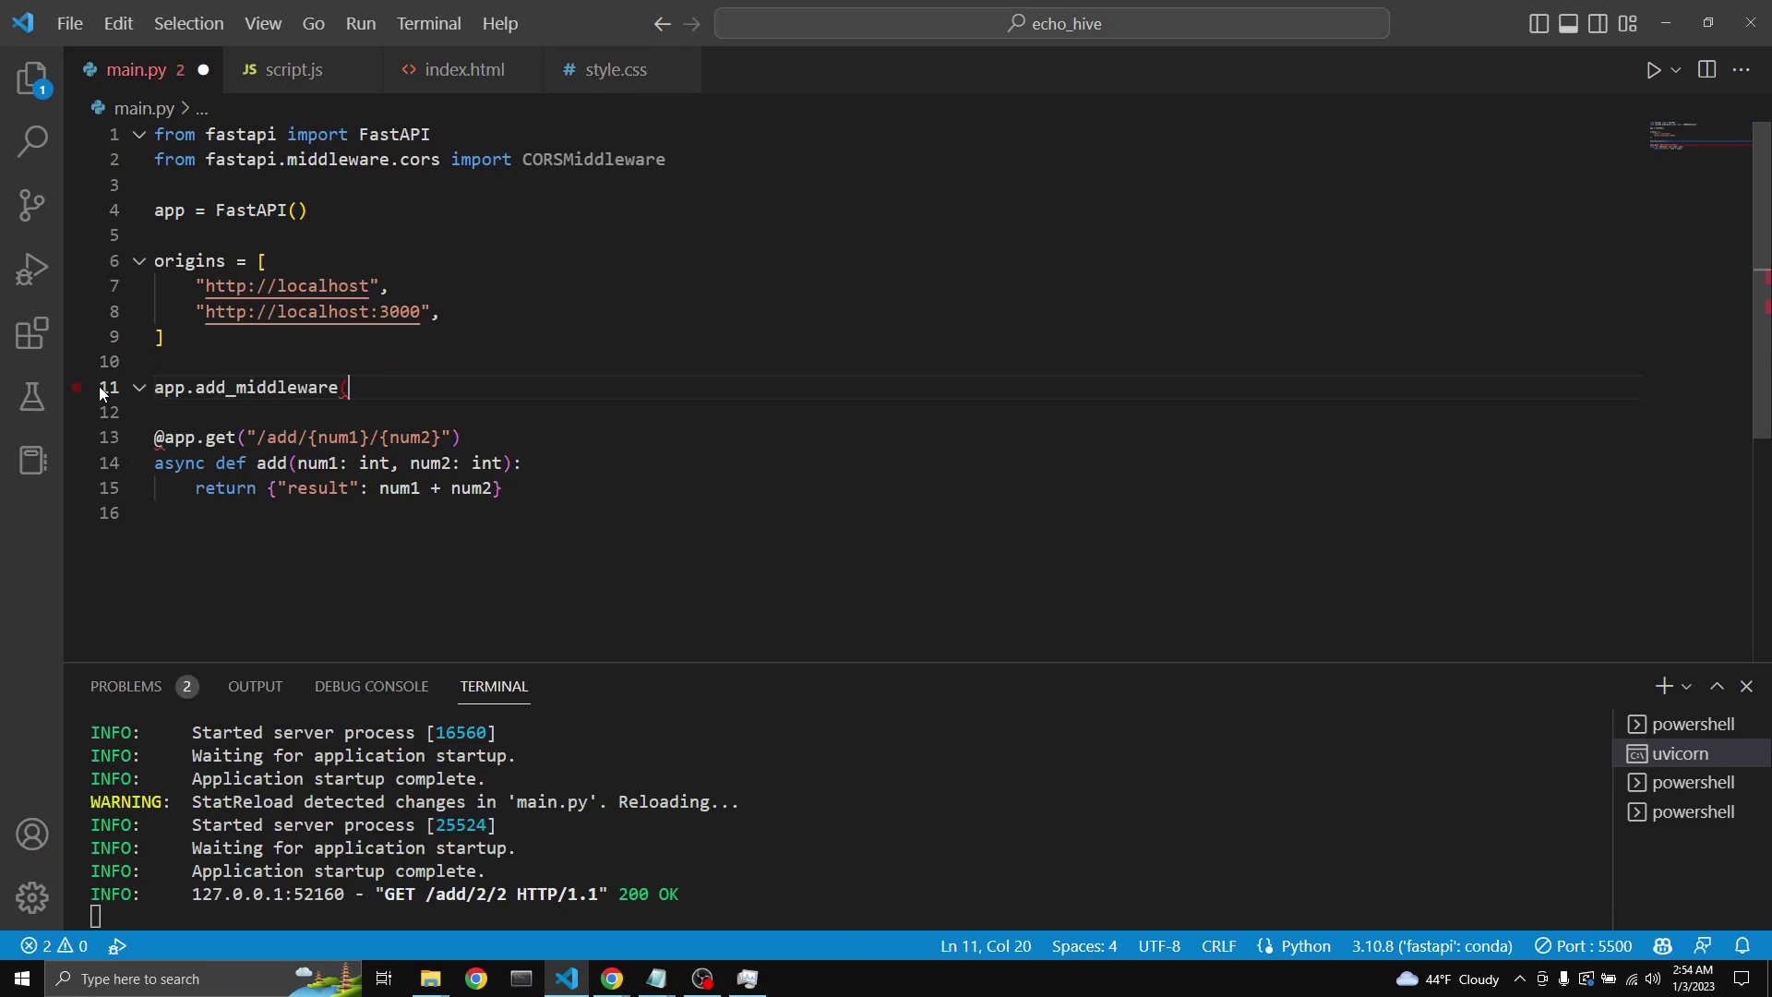
{"action": "key", "text": "ctrl+Return"}
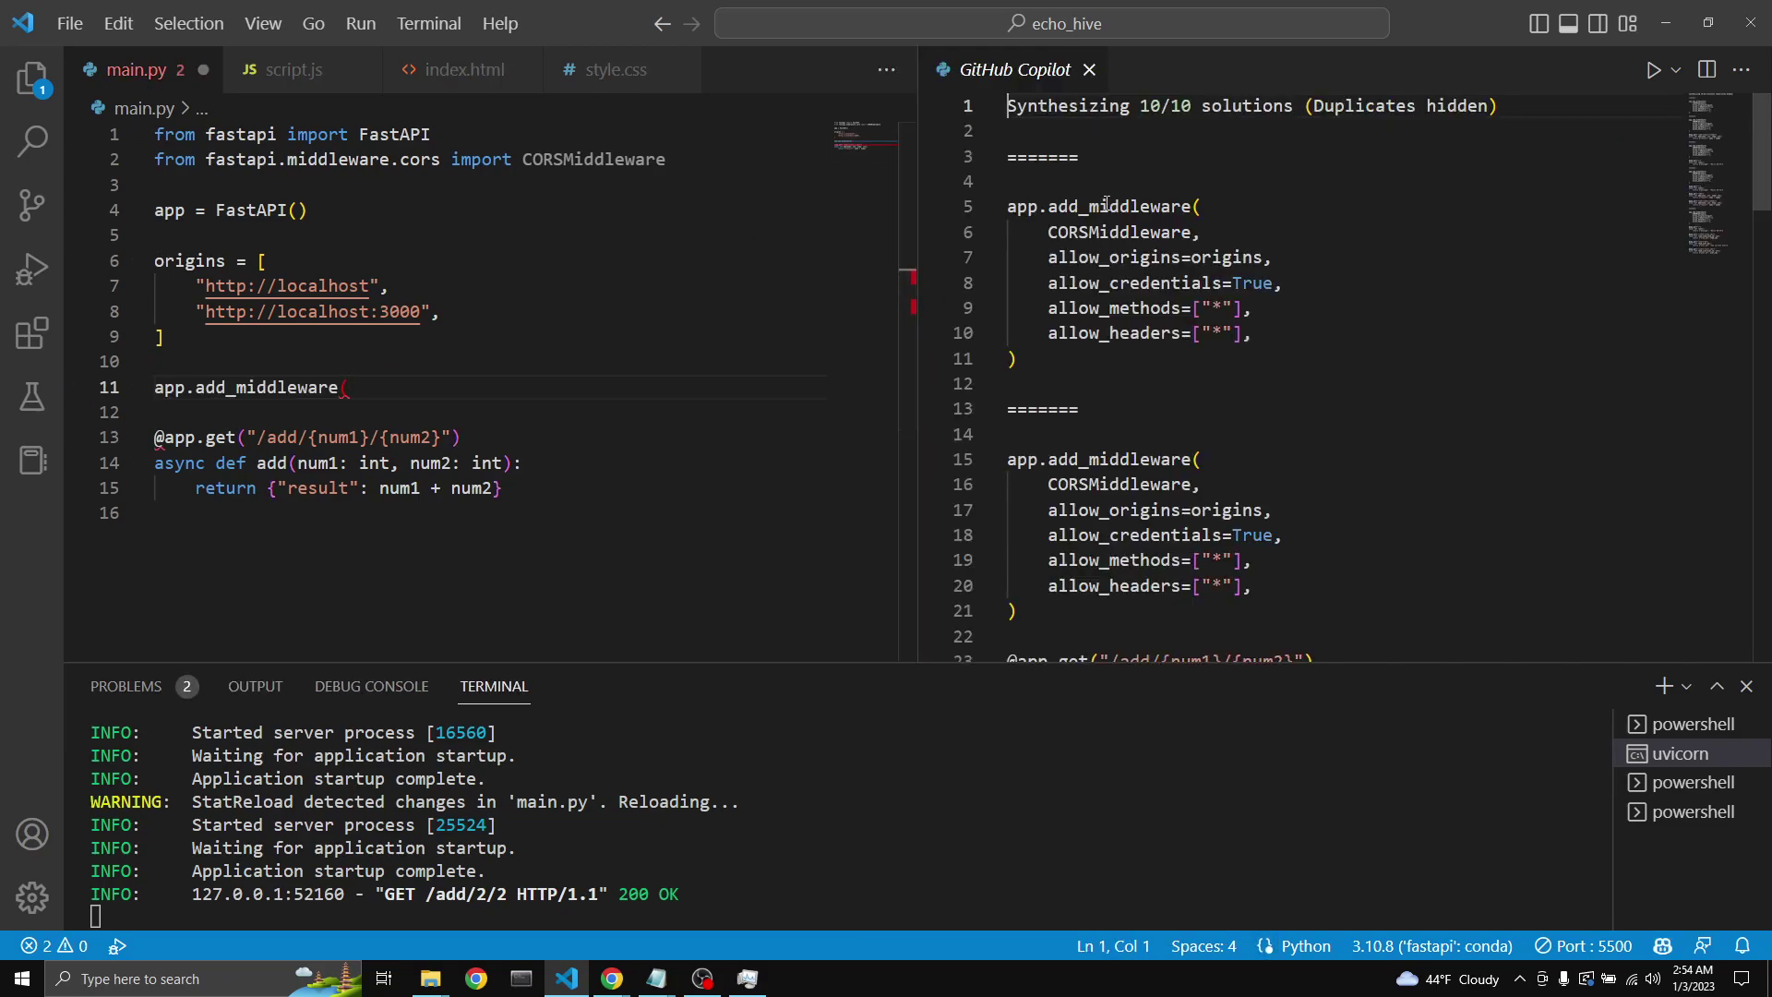
{"action": "left_click", "coordinate": [1080, 193]}
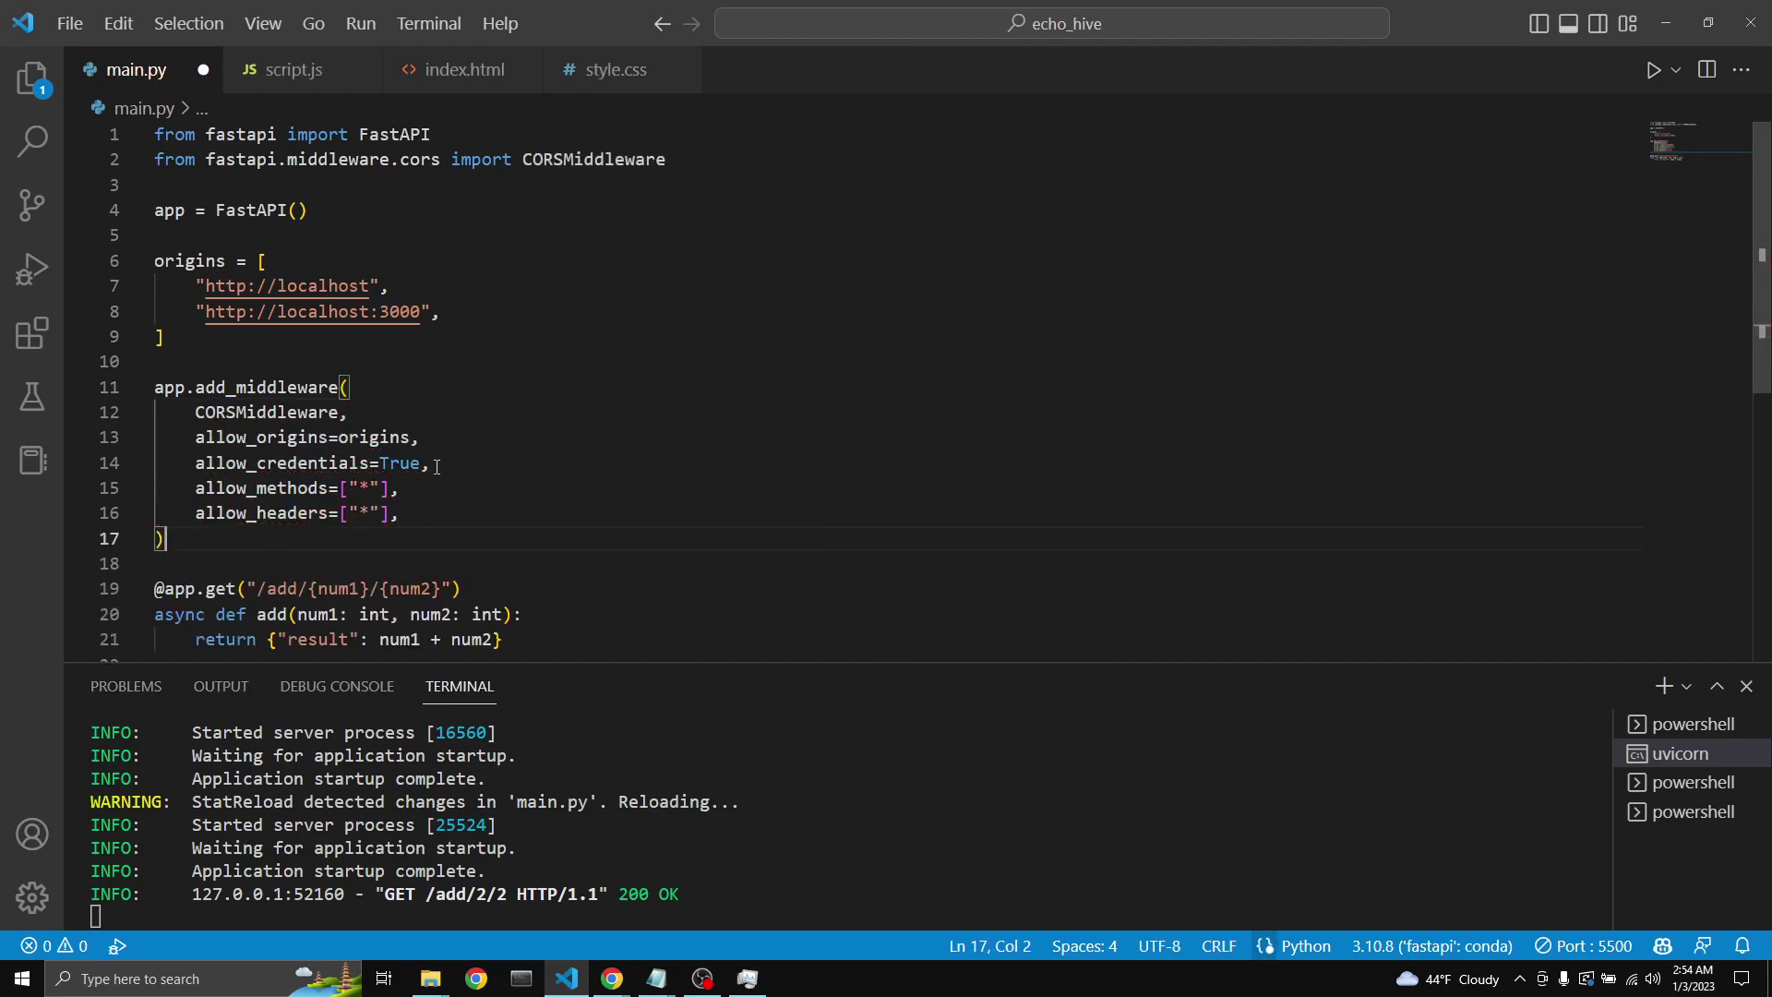
{"action": "left_click", "coordinate": [436, 465]}
{"action": "scroll", "coordinate": [434, 464], "scroll_direction": "down", "scroll_amount": 1}
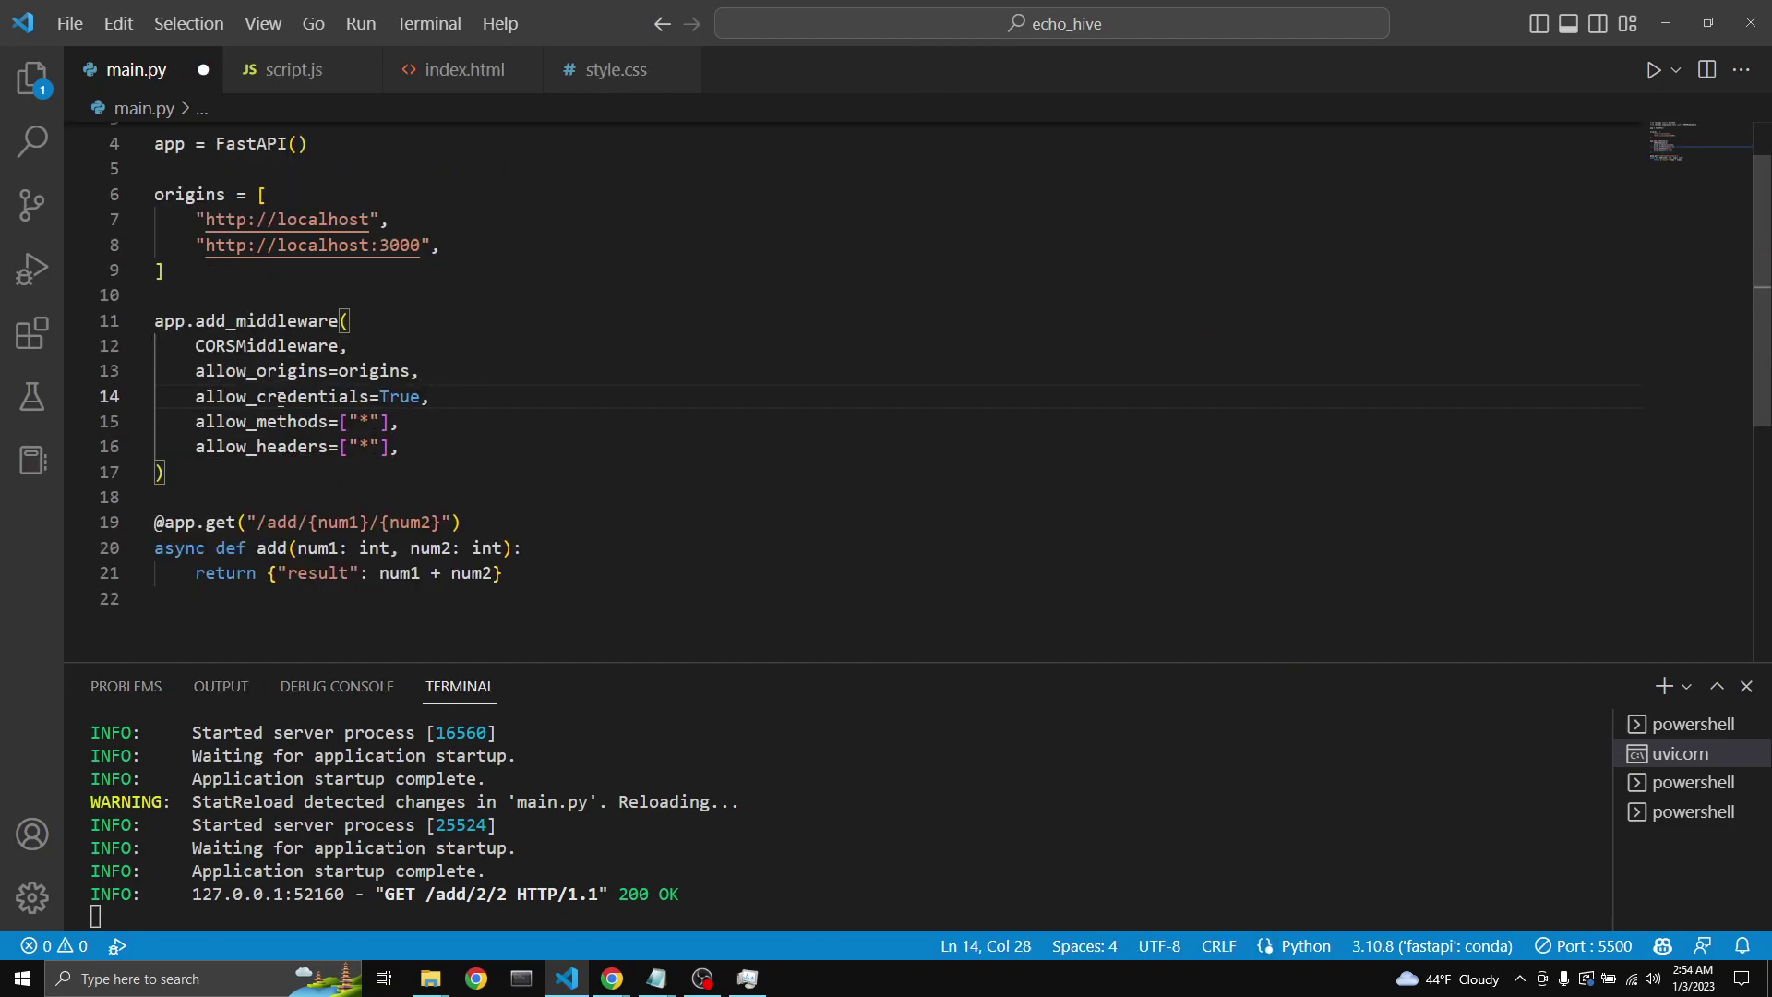
{"action": "scroll", "coordinate": [346, 401], "scroll_direction": "up", "scroll_amount": 1}
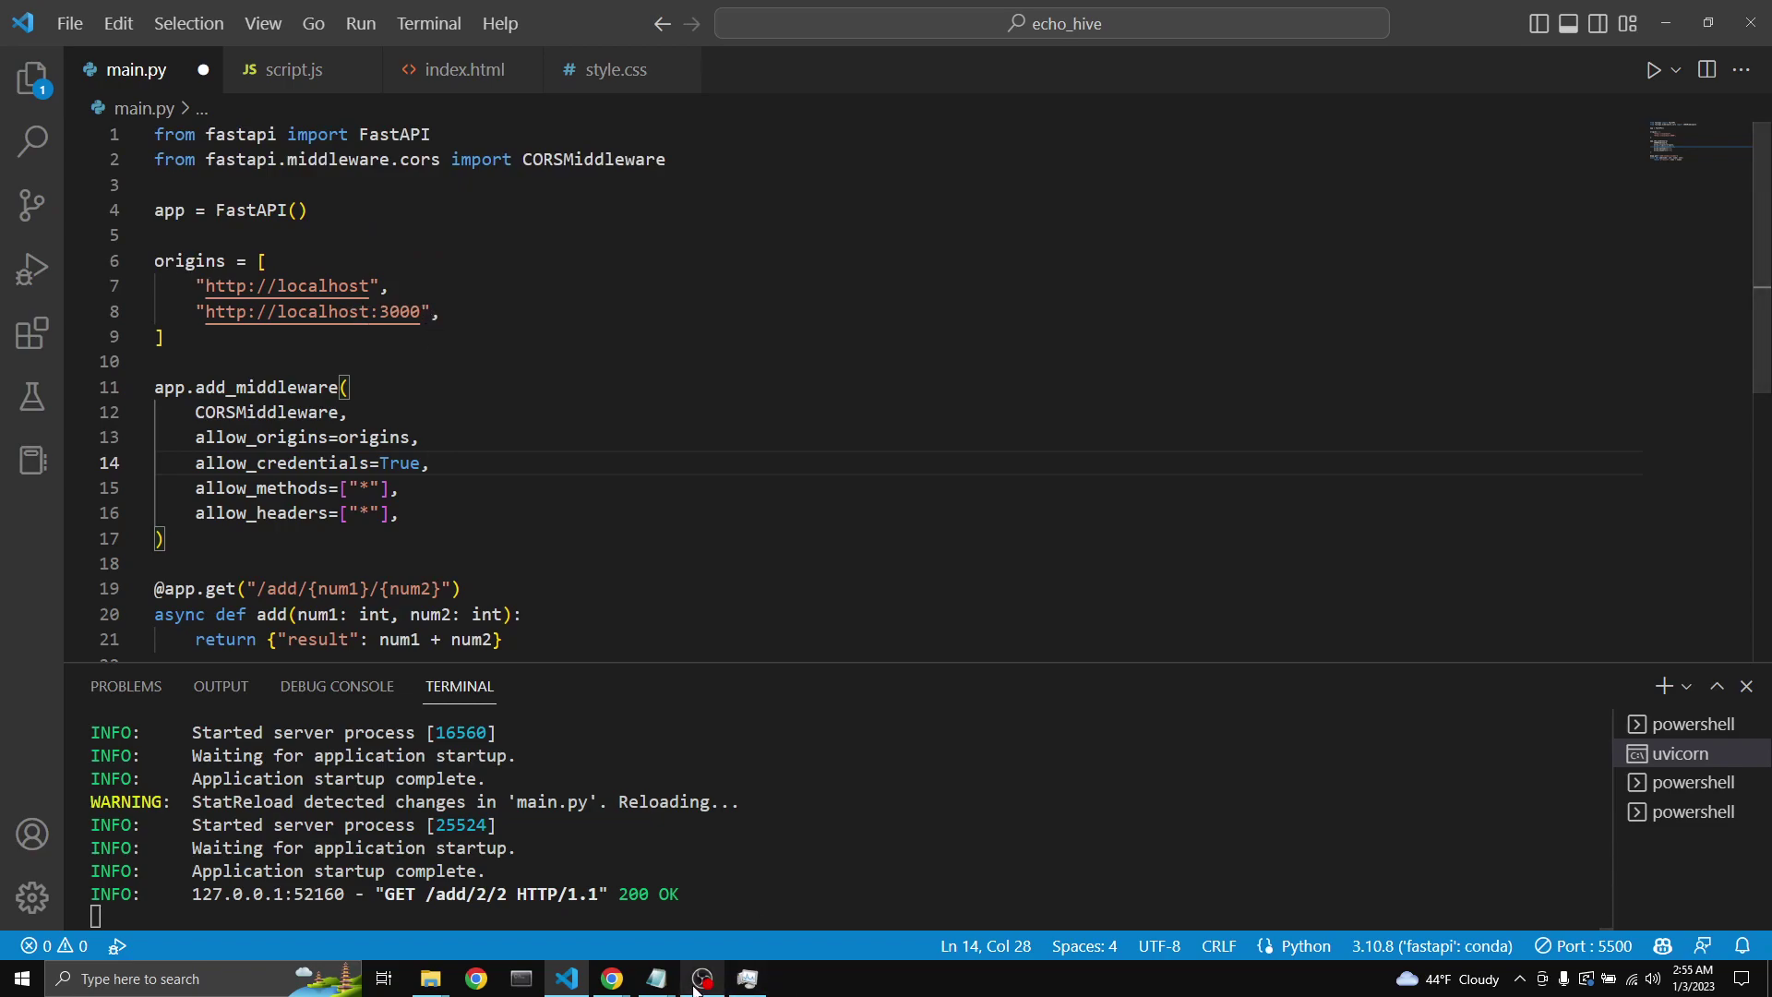
{"action": "mouse_move", "coordinate": [611, 979]}
{"action": "left_click", "coordinate": [710, 900]}
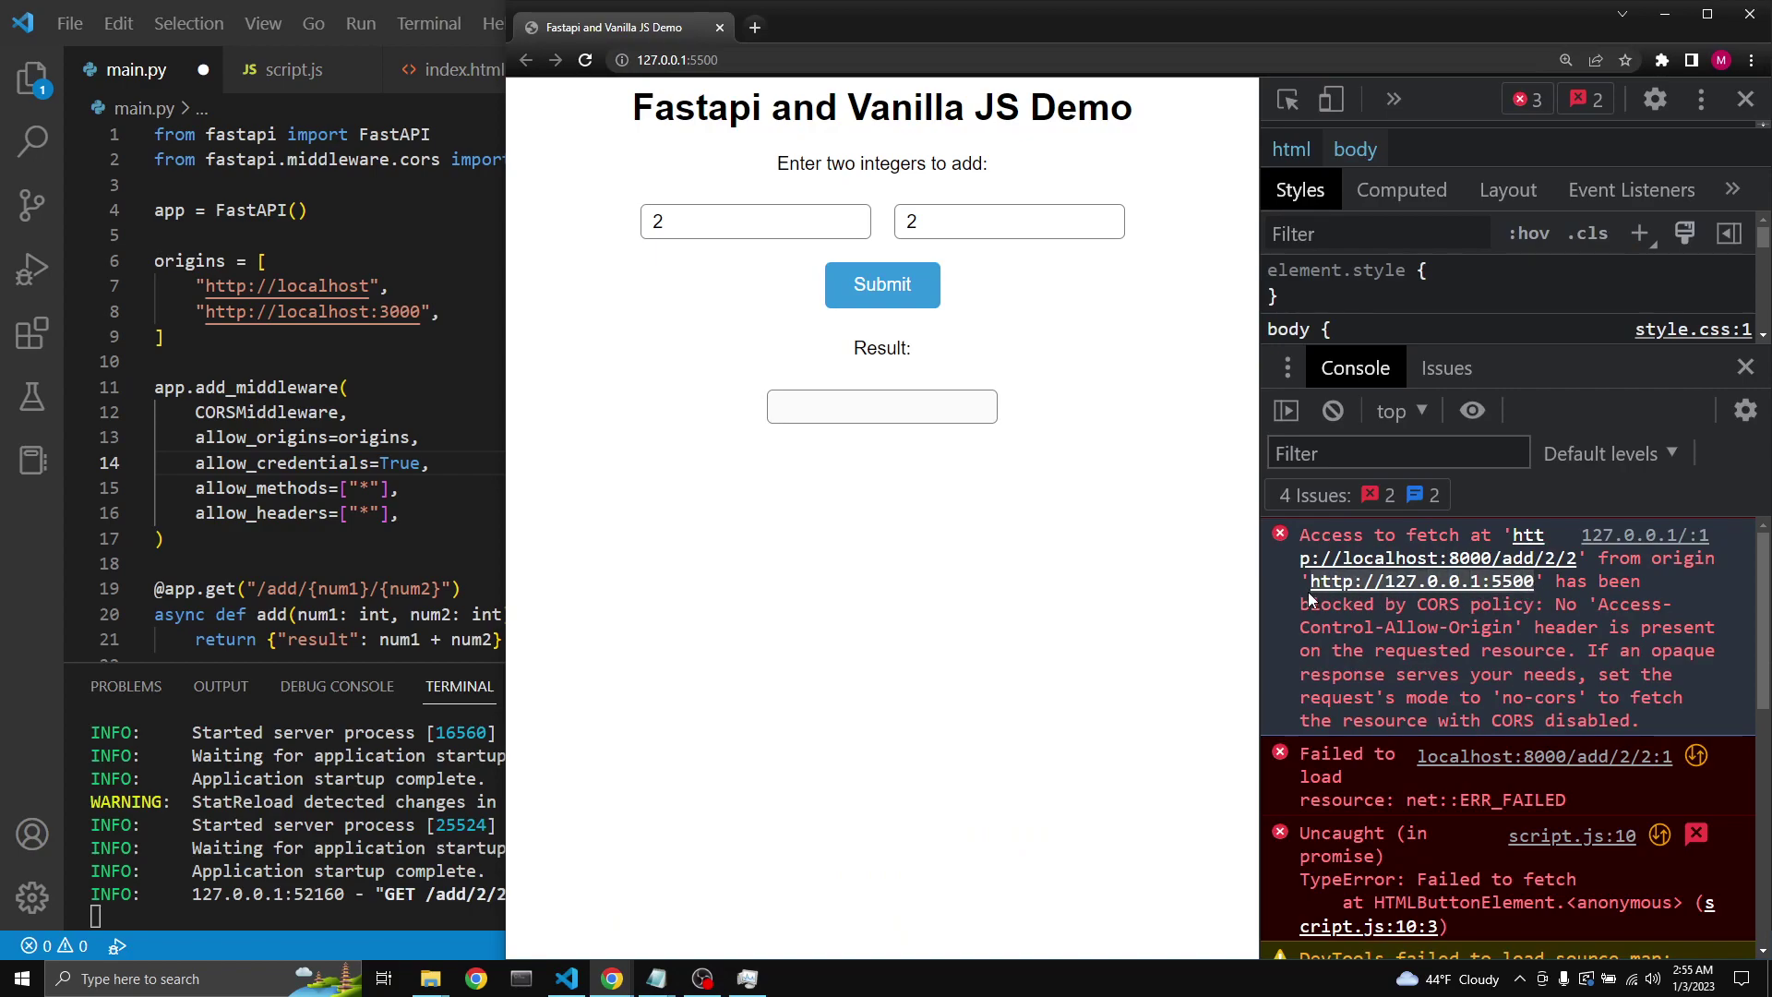
{"action": "left_click", "coordinate": [429, 318]}
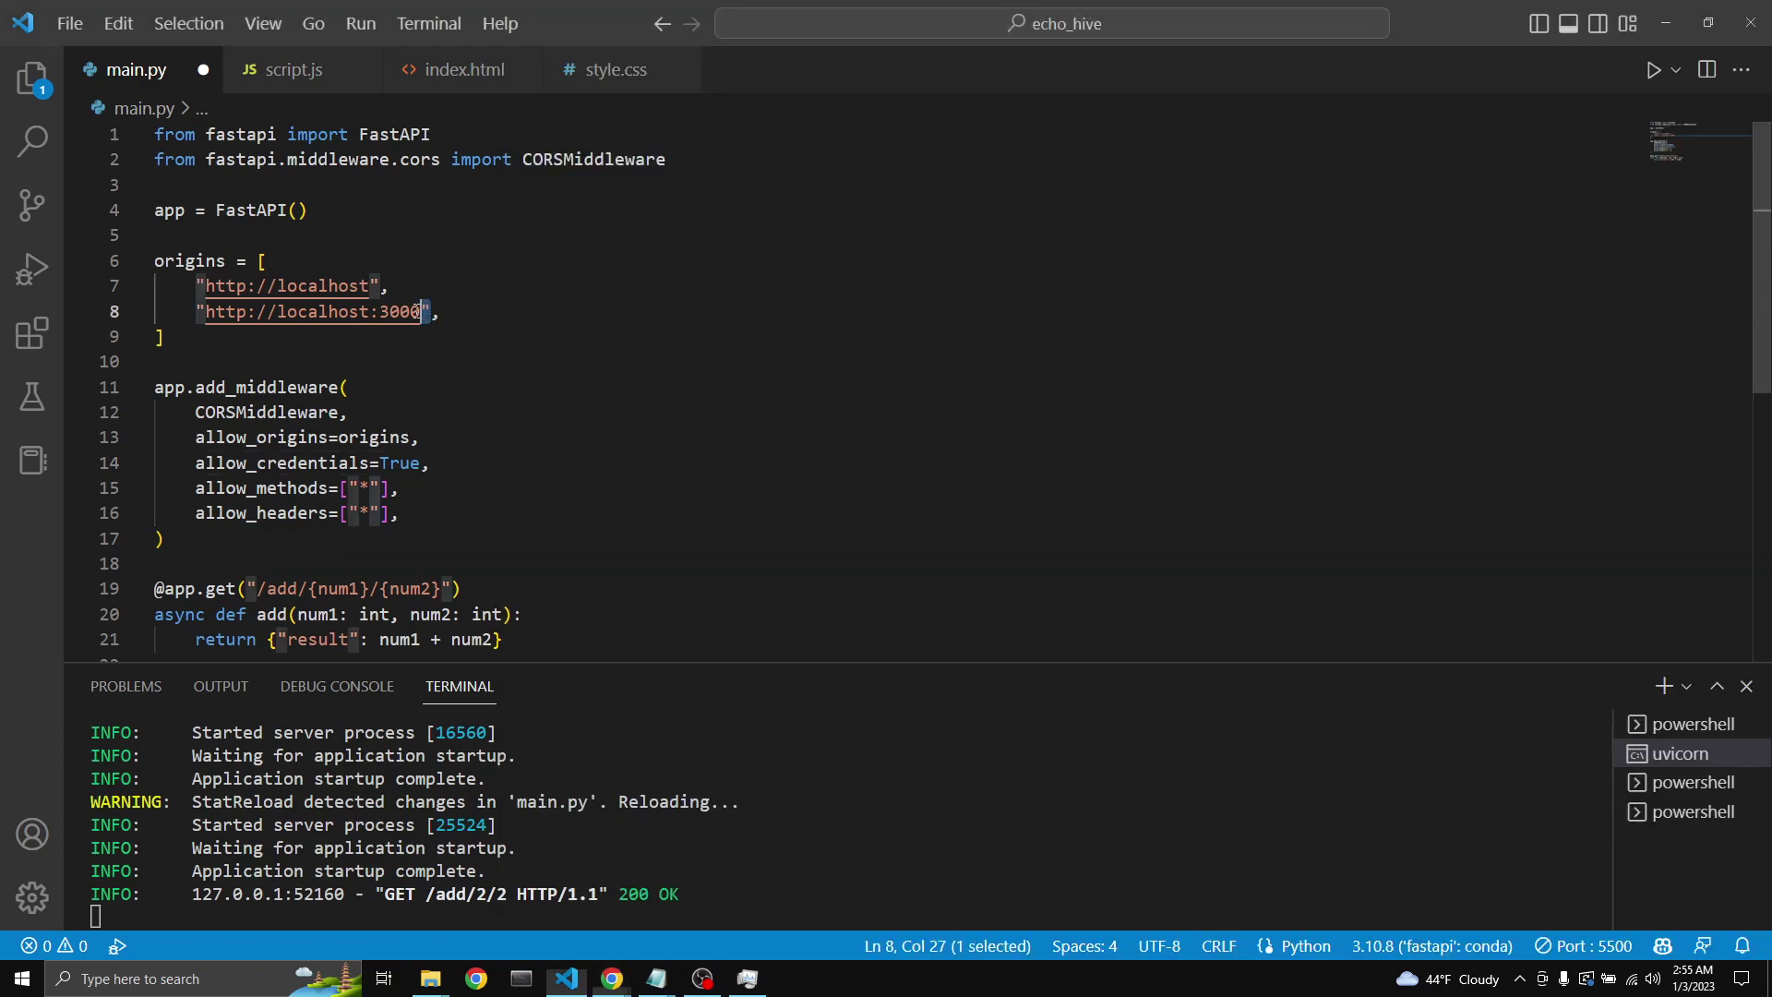
{"action": "left_click_drag", "start_coordinate": [429, 312], "coordinate": [196, 285]}
{"action": "type", "text": "http://127.0.0.1:5500"}
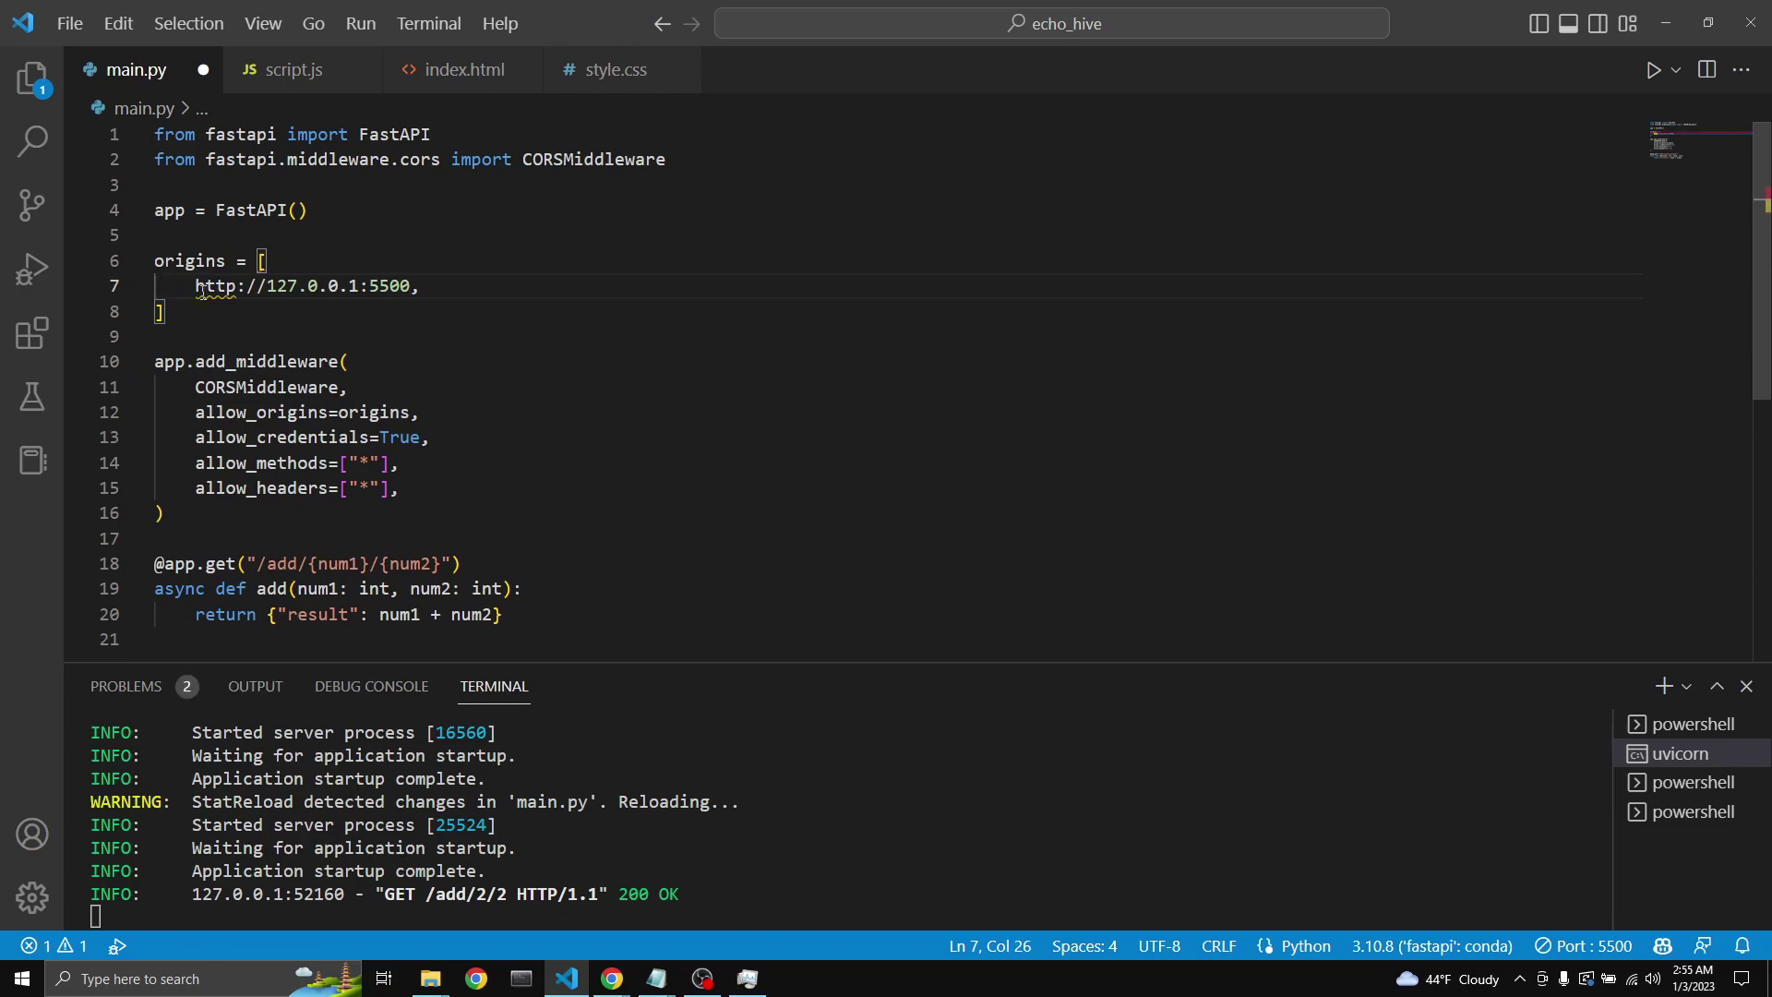
{"action": "left_click", "coordinate": [196, 286]}
{"action": "type", "text": "\""}
{"action": "key", "text": "ctrl+Right"}
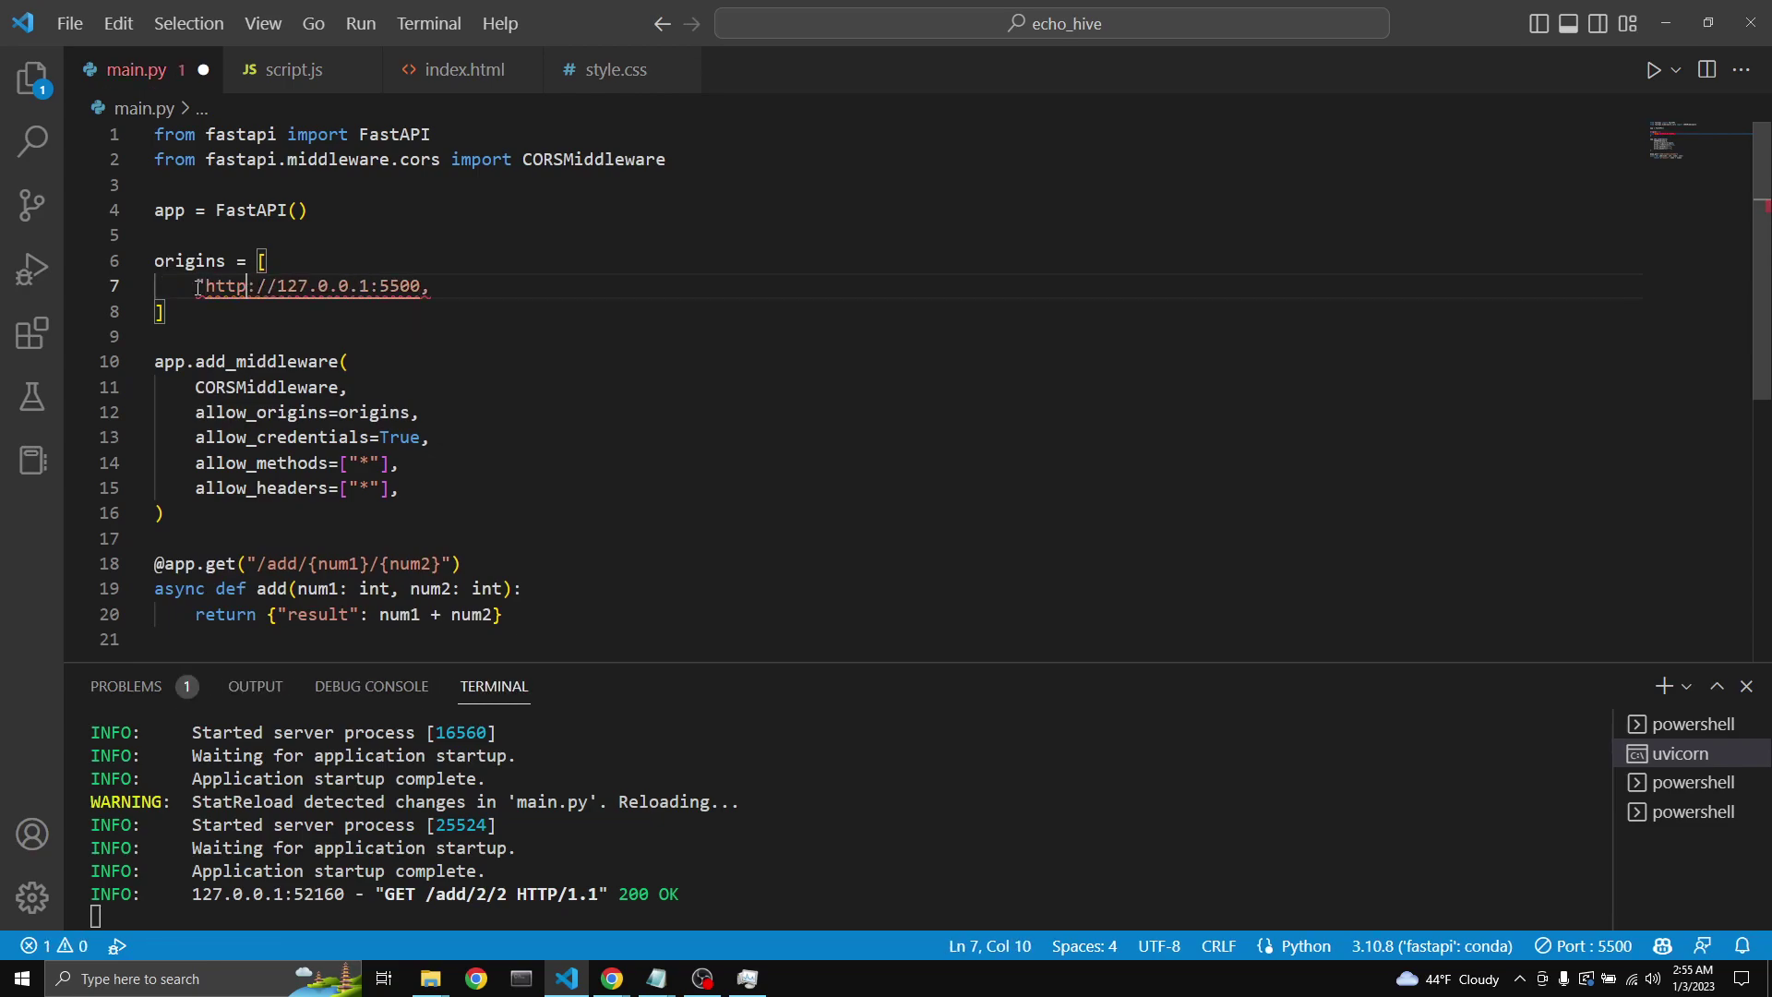
{"action": "key", "text": "ctrl+Right"}
{"action": "key", "text": "ctrl+Right"}
{"action": "key", "text": "ctrl+Right"}
{"action": "key", "text": "ctrl+Right"}
{"action": "key", "text": "ctrl+Left"}
{"action": "key", "text": "Right"}
{"action": "key", "text": "Right"}
{"action": "key", "text": "Right"}
{"action": "type", "text": "\""}
Step: Save main.py so uvicorn reloads and bring Chrome's windows back up
{"action": "key", "text": "ctrl+s"}
{"action": "key", "text": "Down"}
{"action": "key", "text": "Down"}
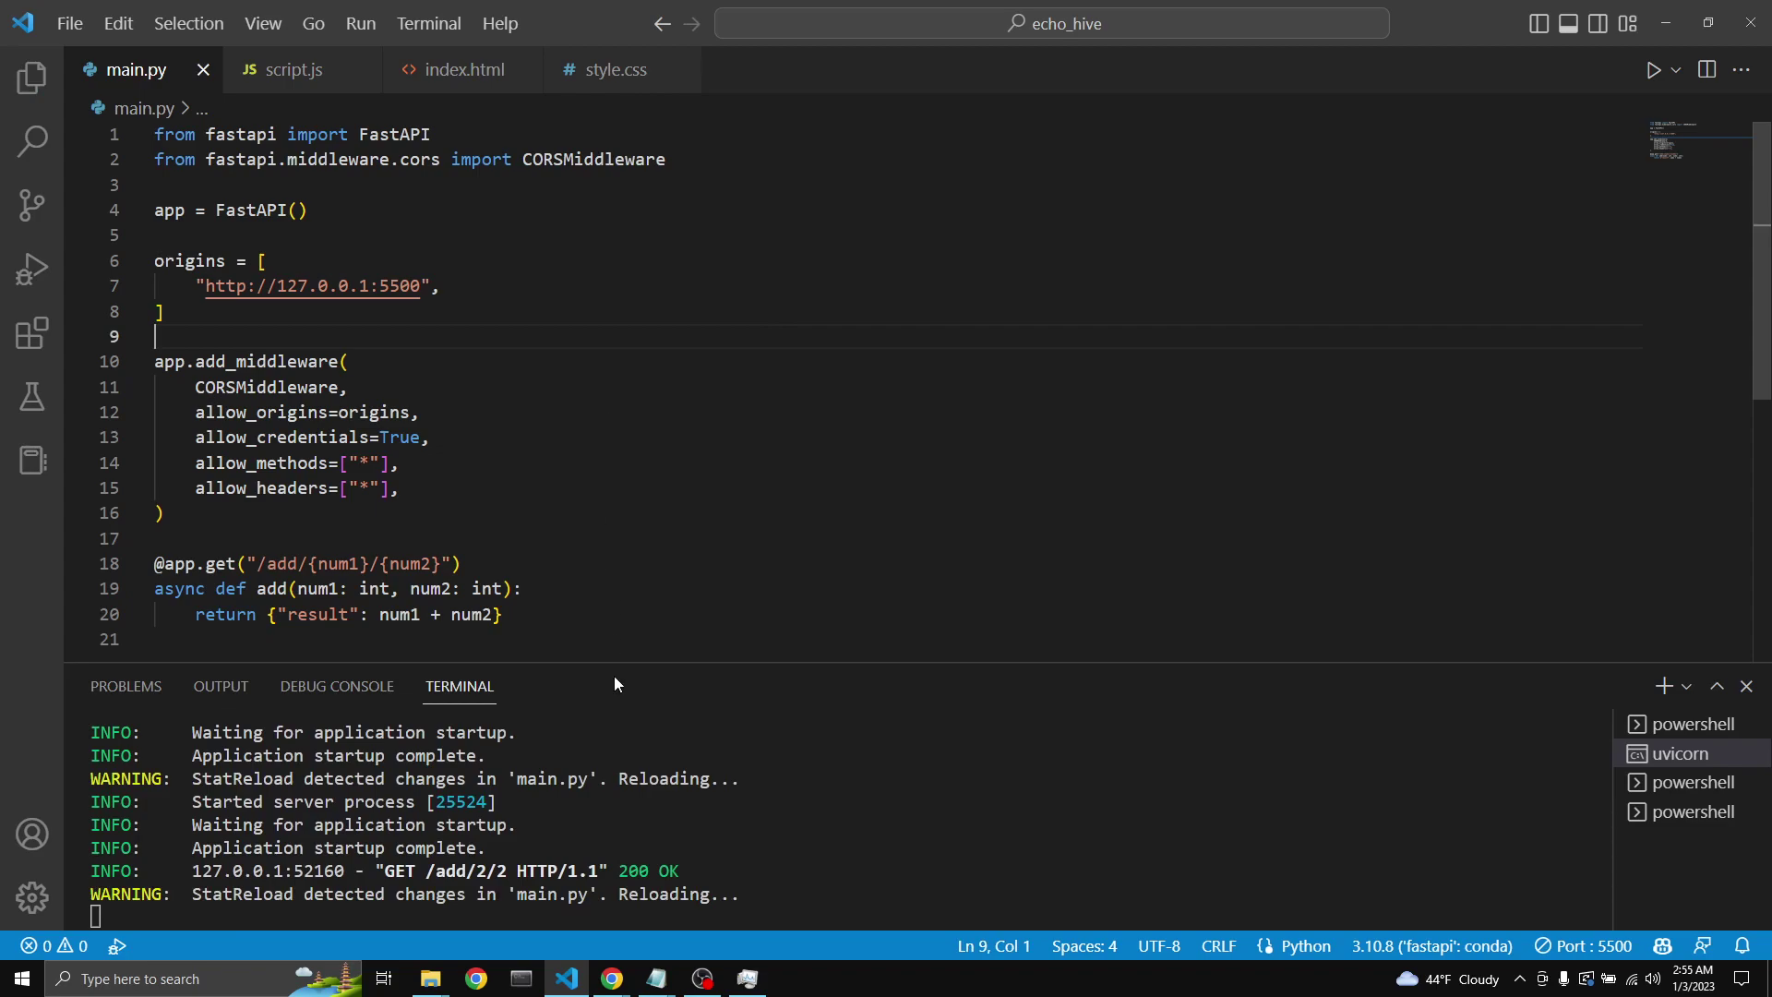
{"action": "left_click", "coordinate": [612, 979]}
Step: Submit 2 and 2 on the demo page, see Result 4, and return to the editor
{"action": "left_click", "coordinate": [711, 891]}
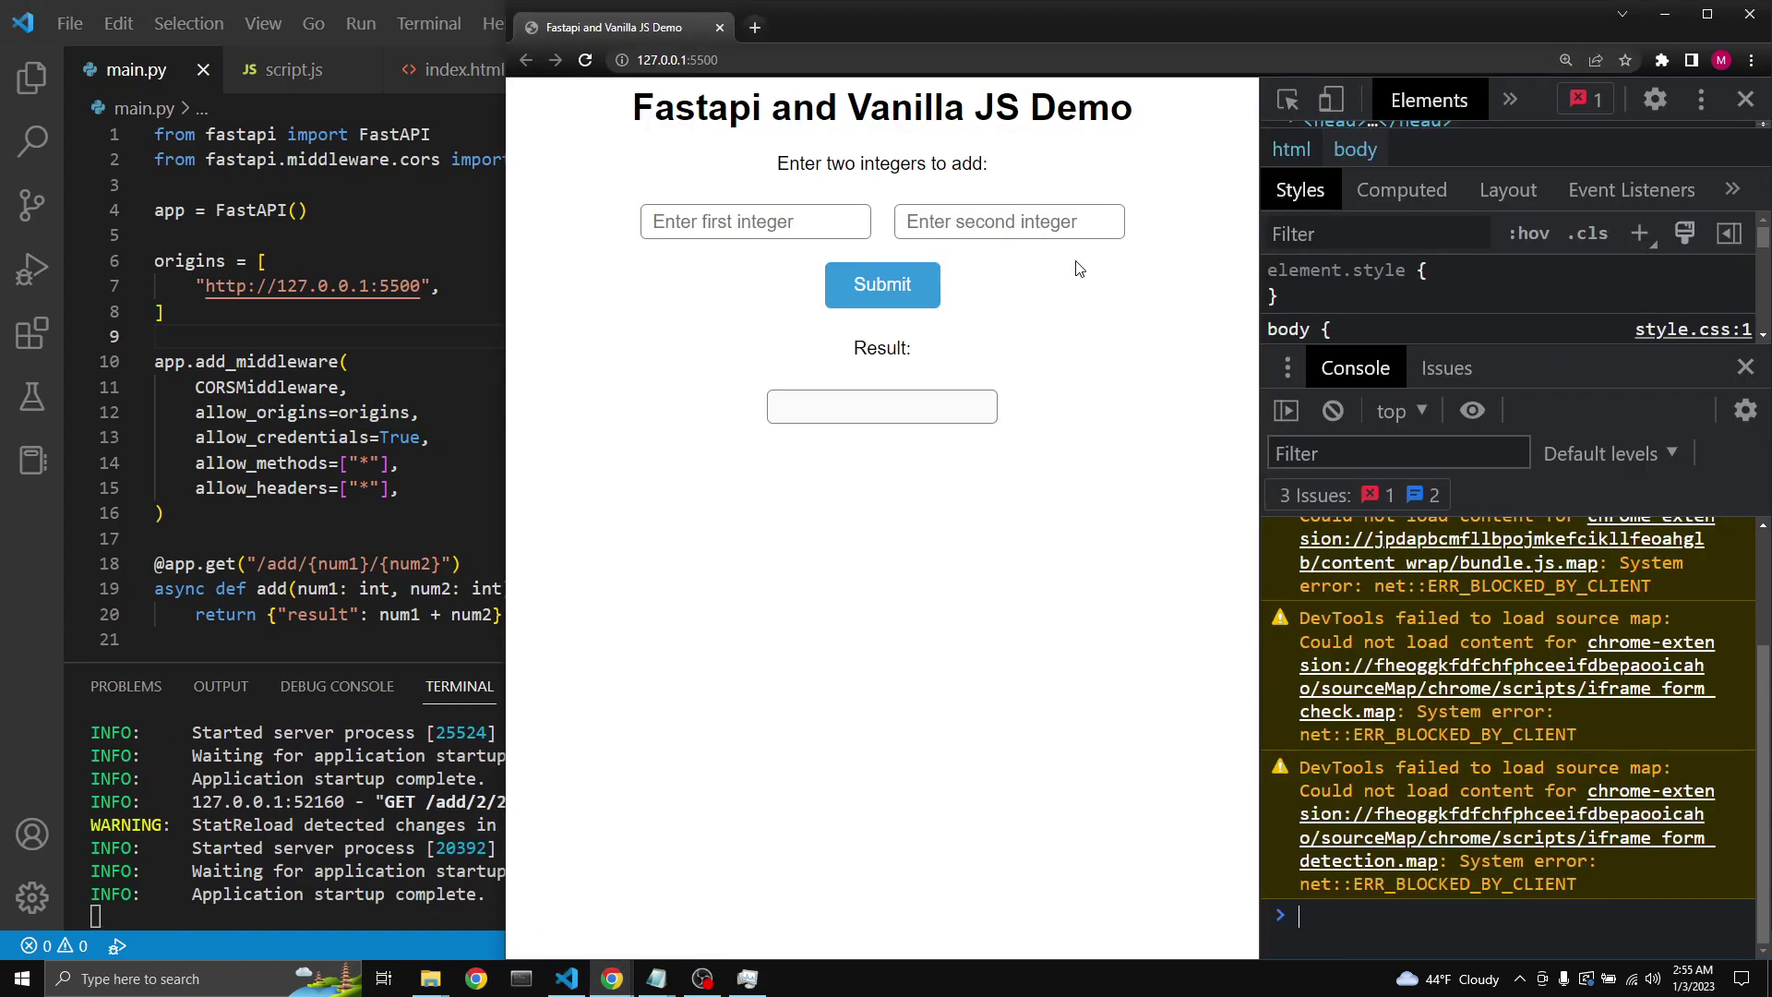
{"action": "left_click", "coordinate": [754, 221]}
{"action": "type", "text": "2"}
{"action": "left_click", "coordinate": [1009, 221]}
{"action": "type", "text": "2"}
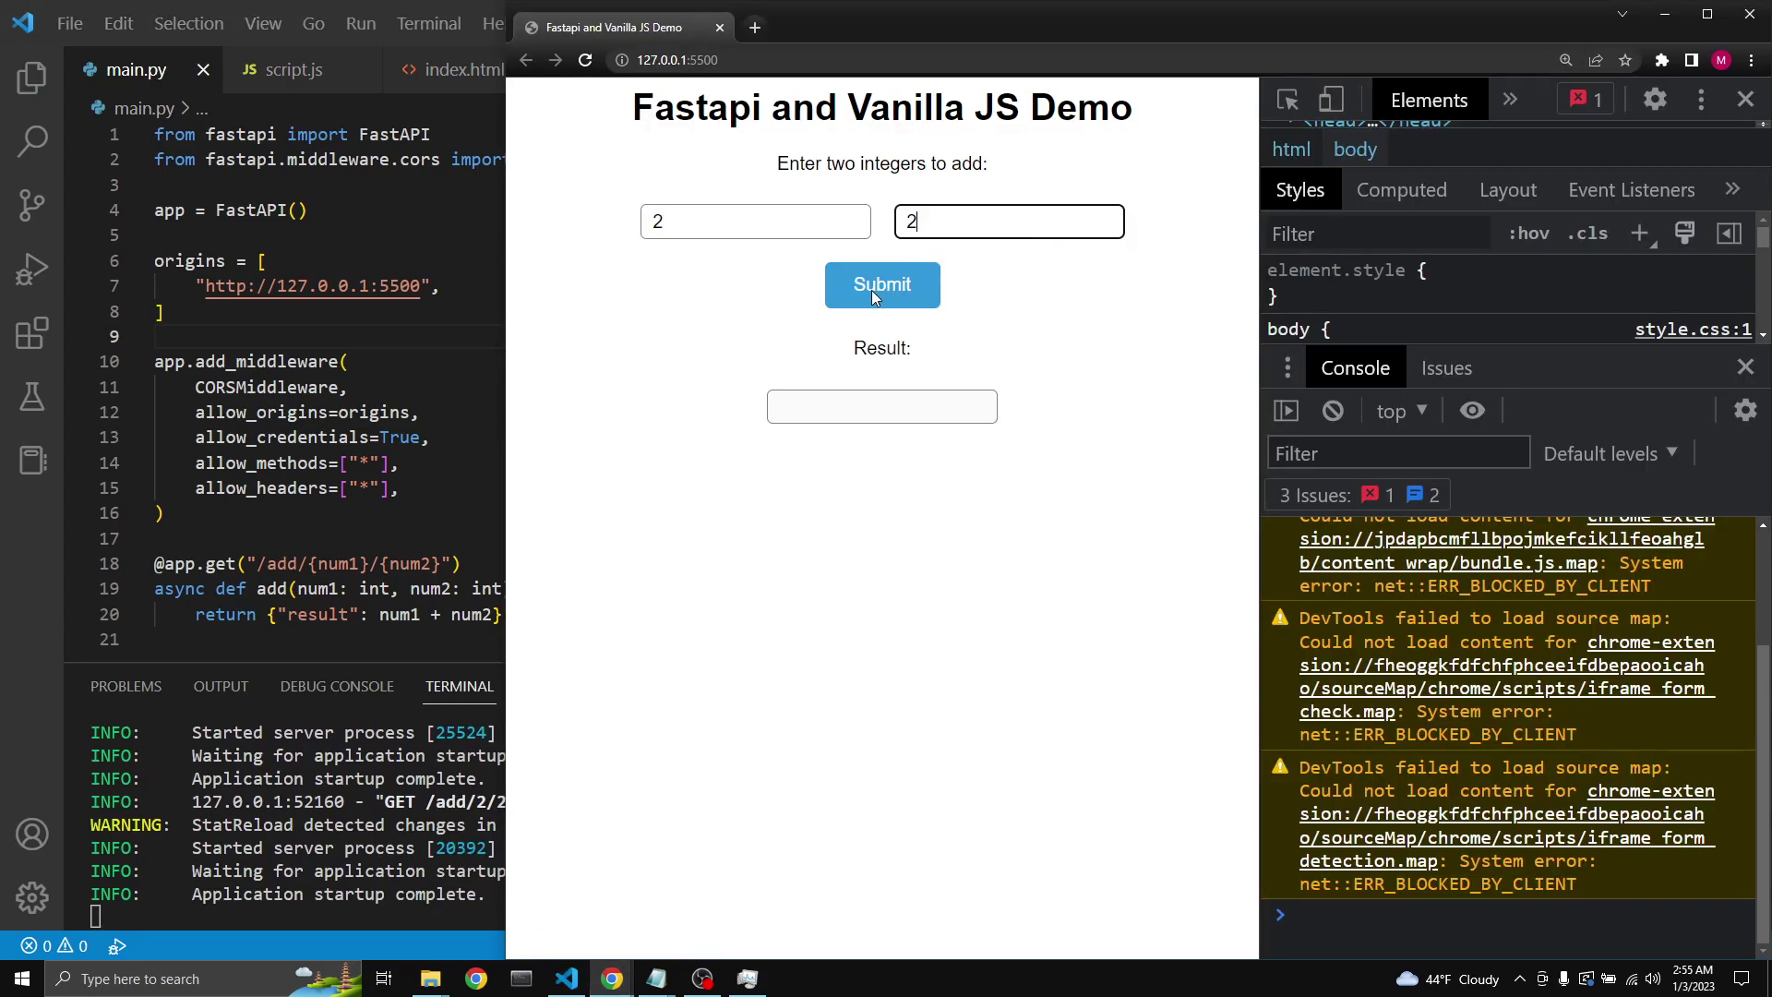
{"action": "left_click", "coordinate": [872, 290]}
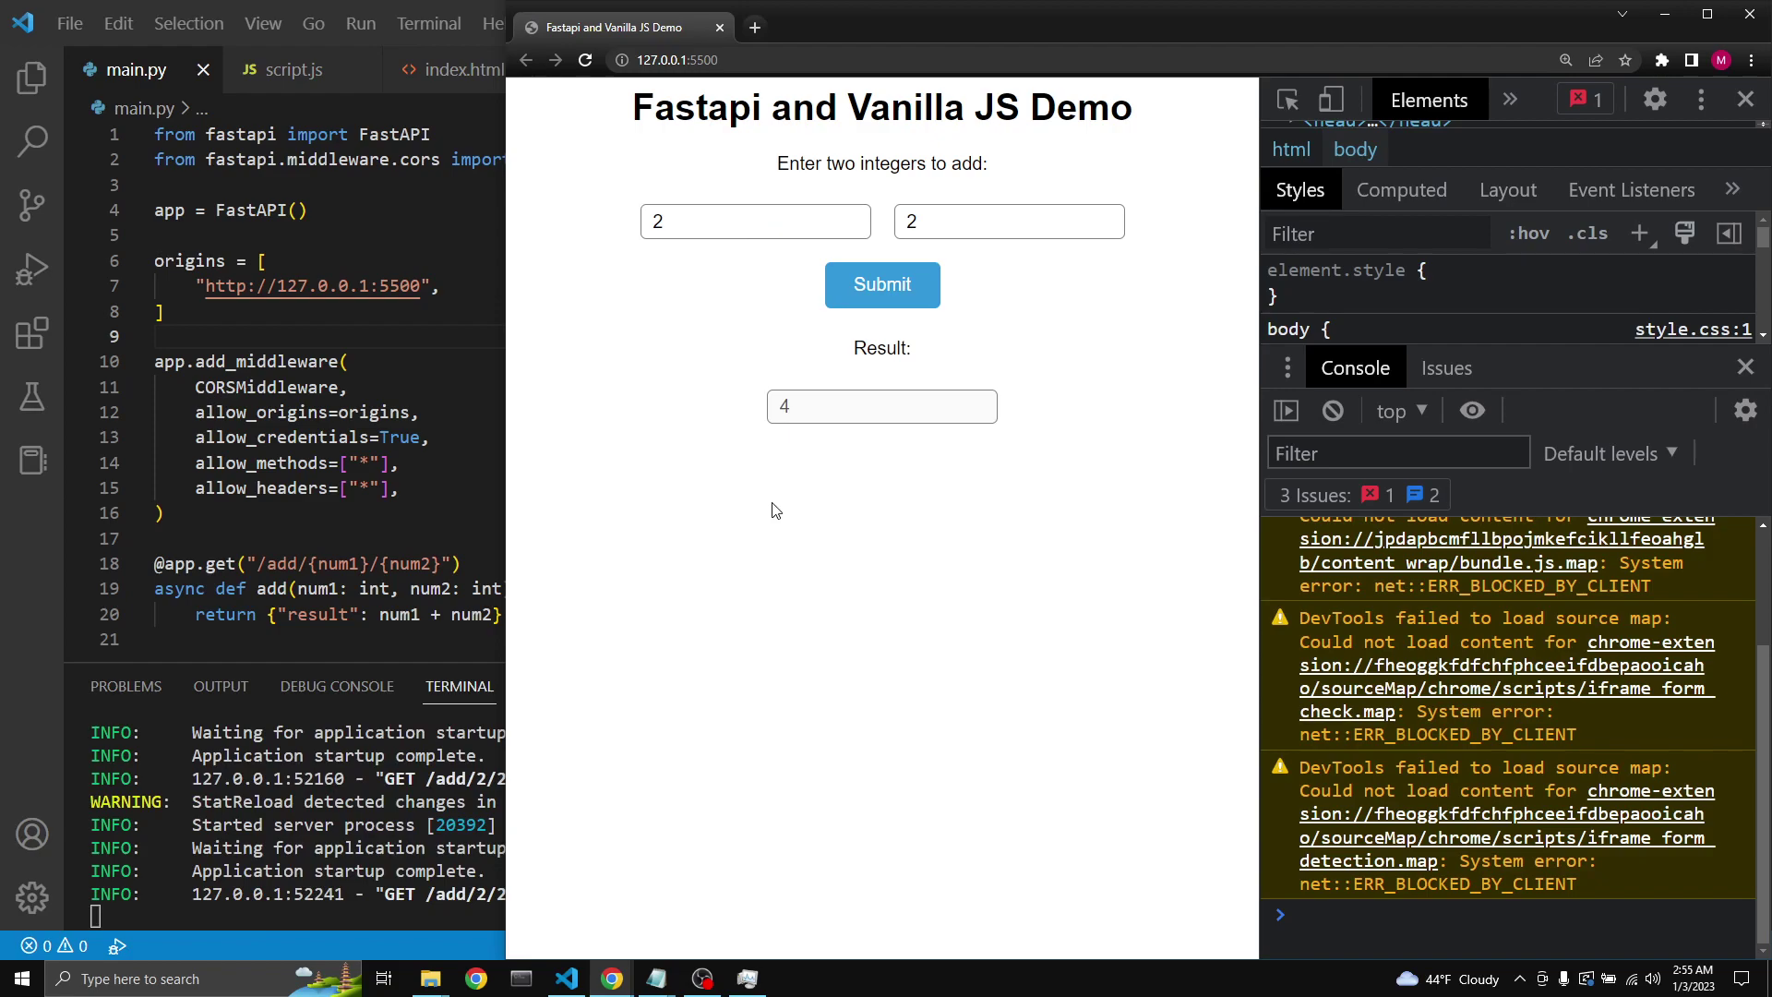
{"action": "double_click", "coordinate": [785, 407]}
{"action": "left_click", "coordinate": [432, 329]}
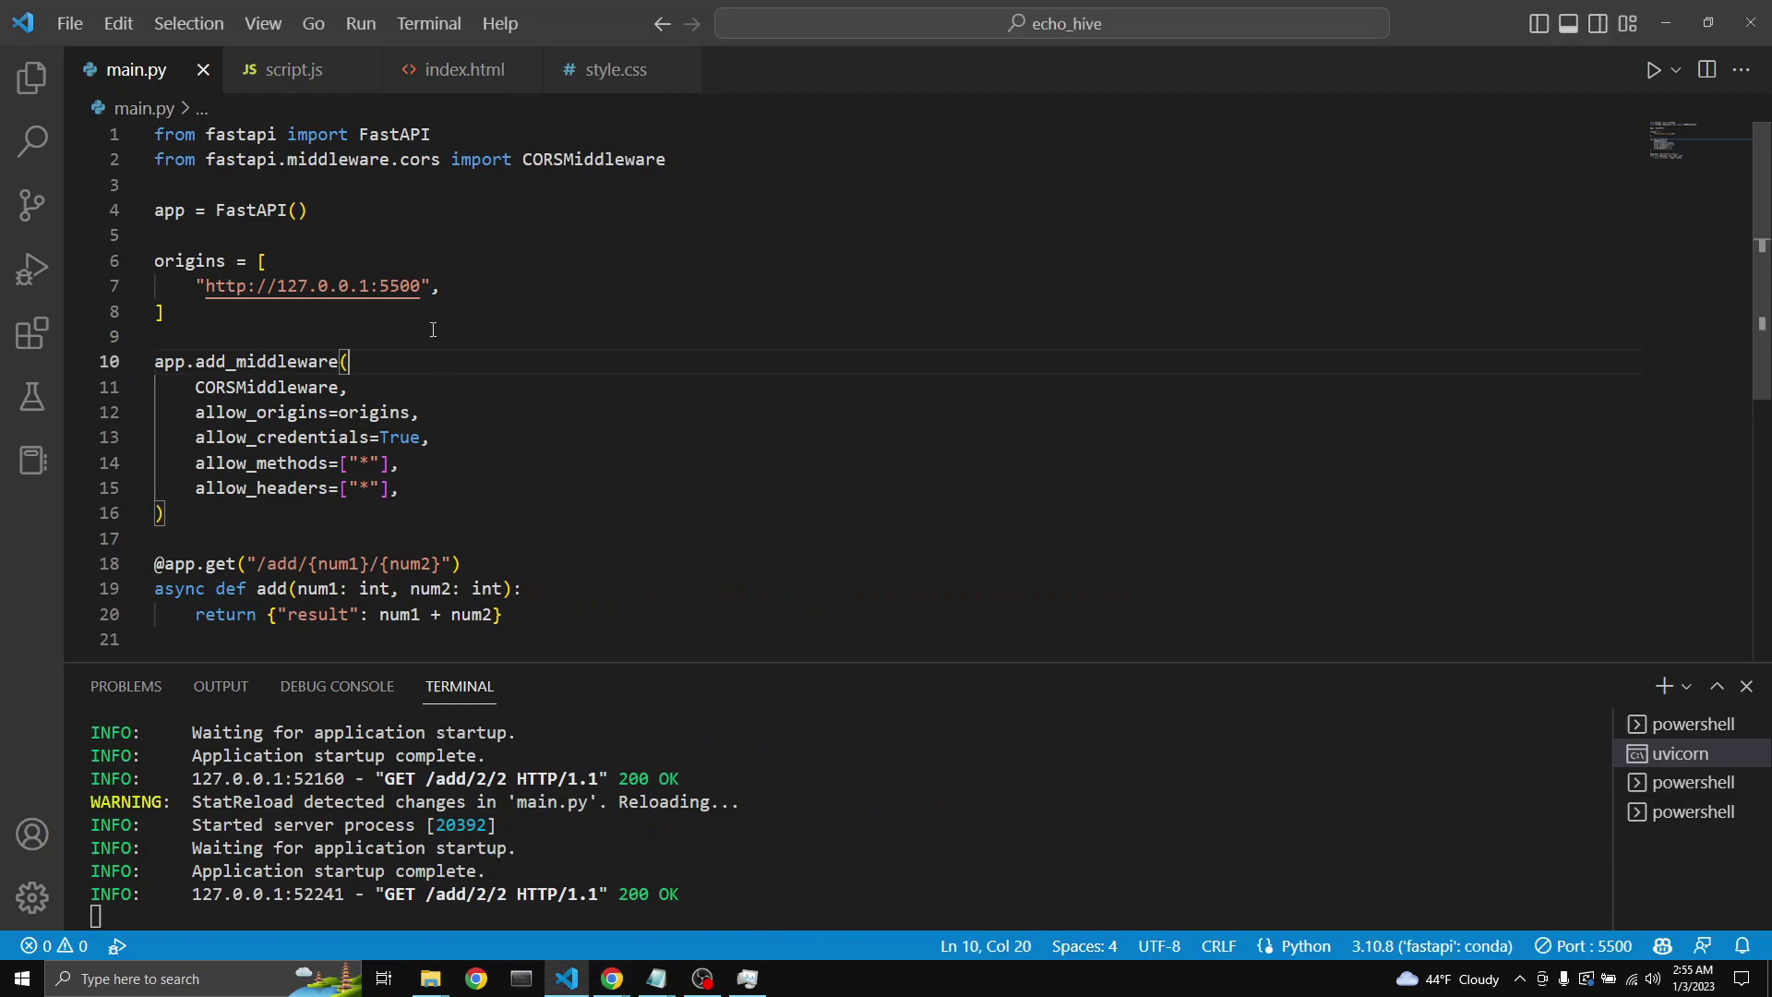
Step: Compare script.js's getElementById('result-text') with the result div id in index.html
{"action": "left_click", "coordinate": [284, 69]}
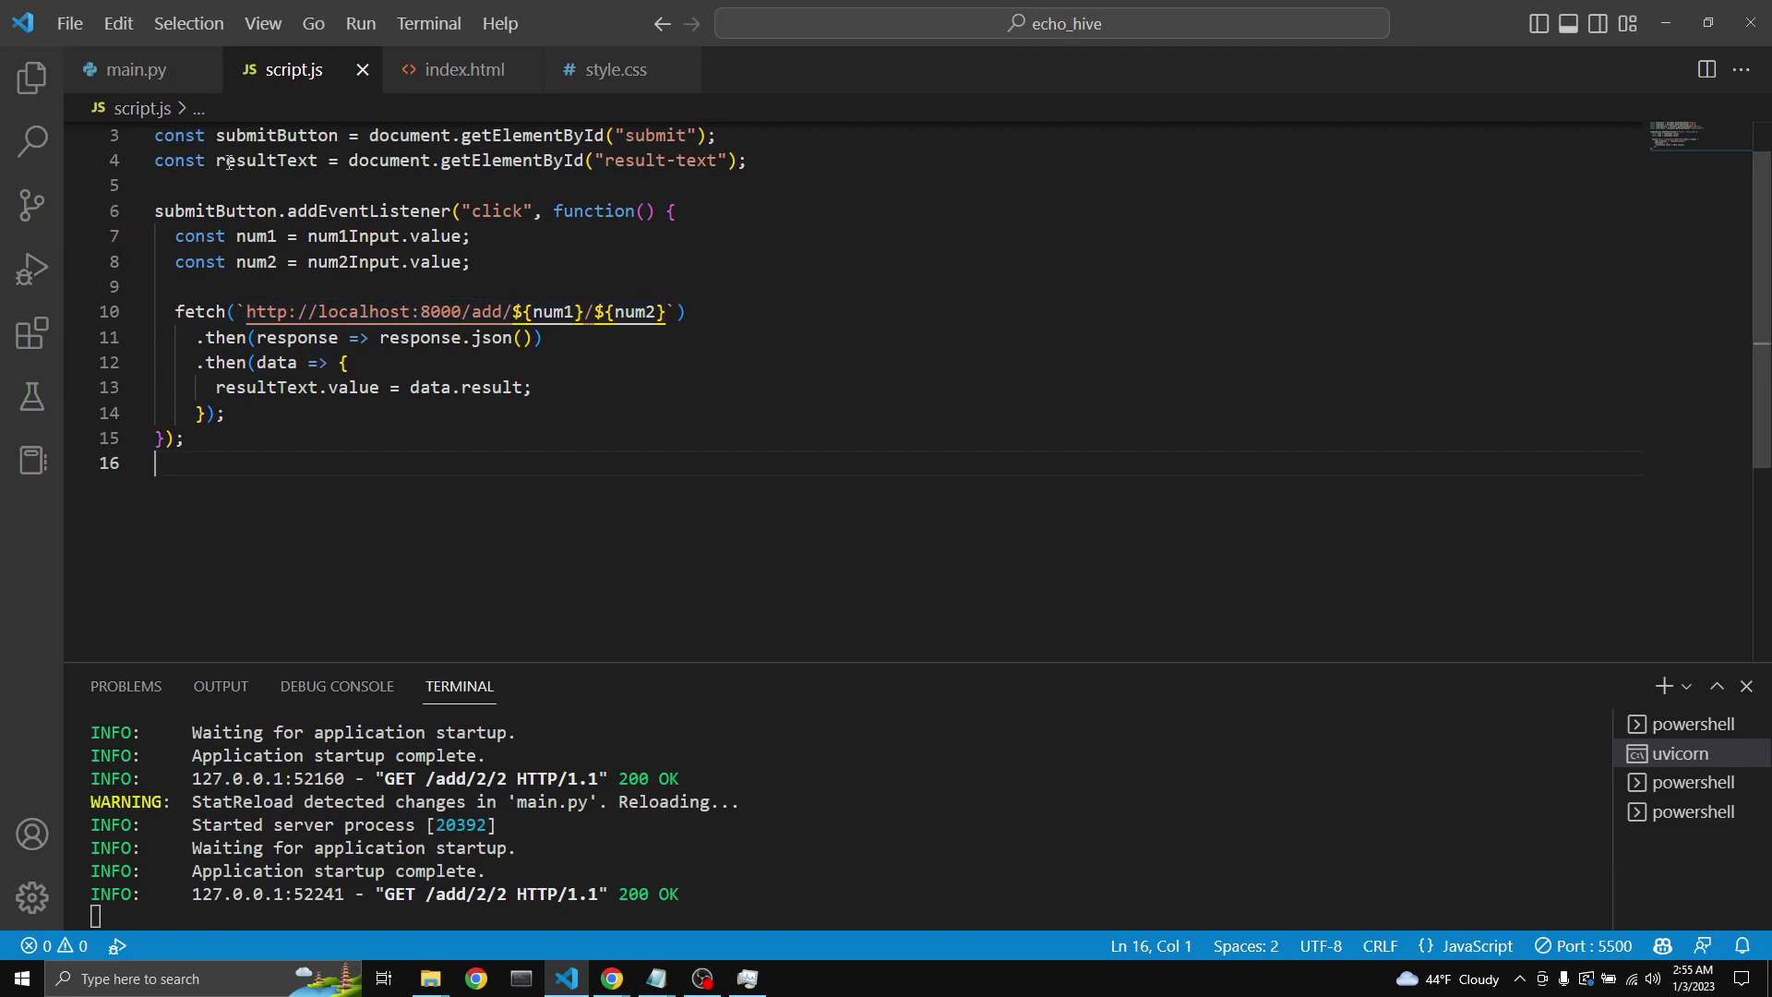
{"action": "double_click", "coordinate": [263, 160]}
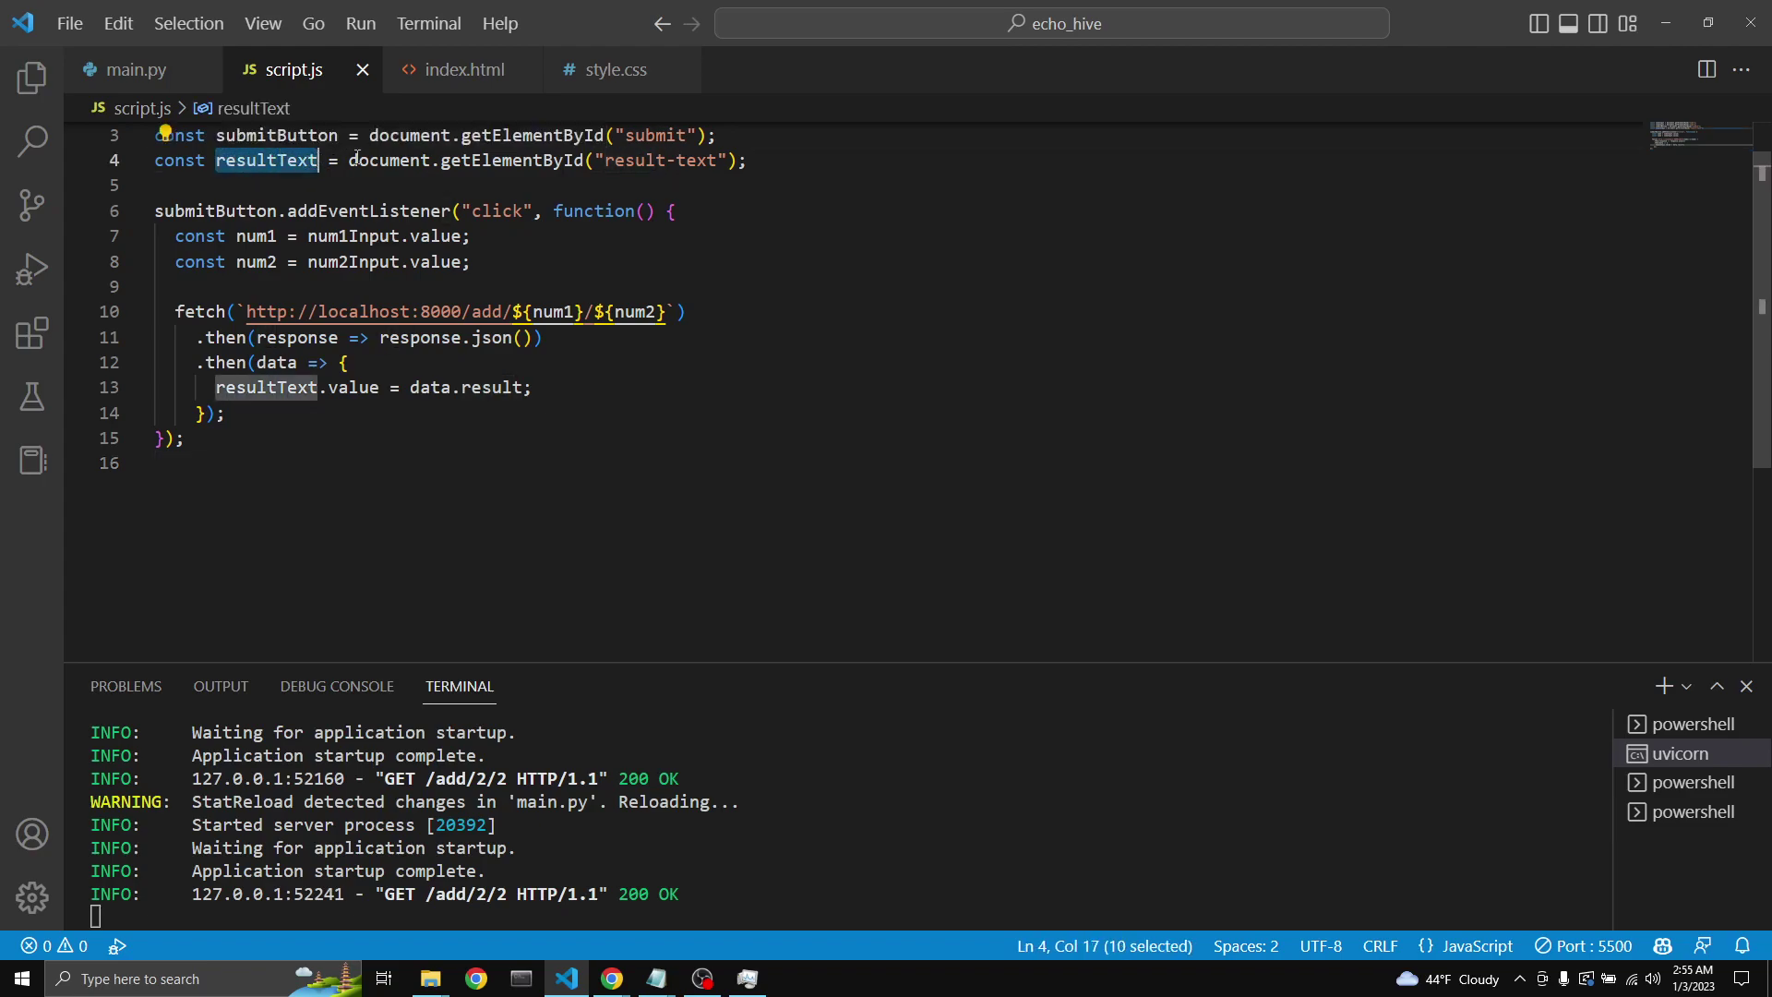
{"action": "left_click_drag", "start_coordinate": [349, 160], "coordinate": [678, 159]}
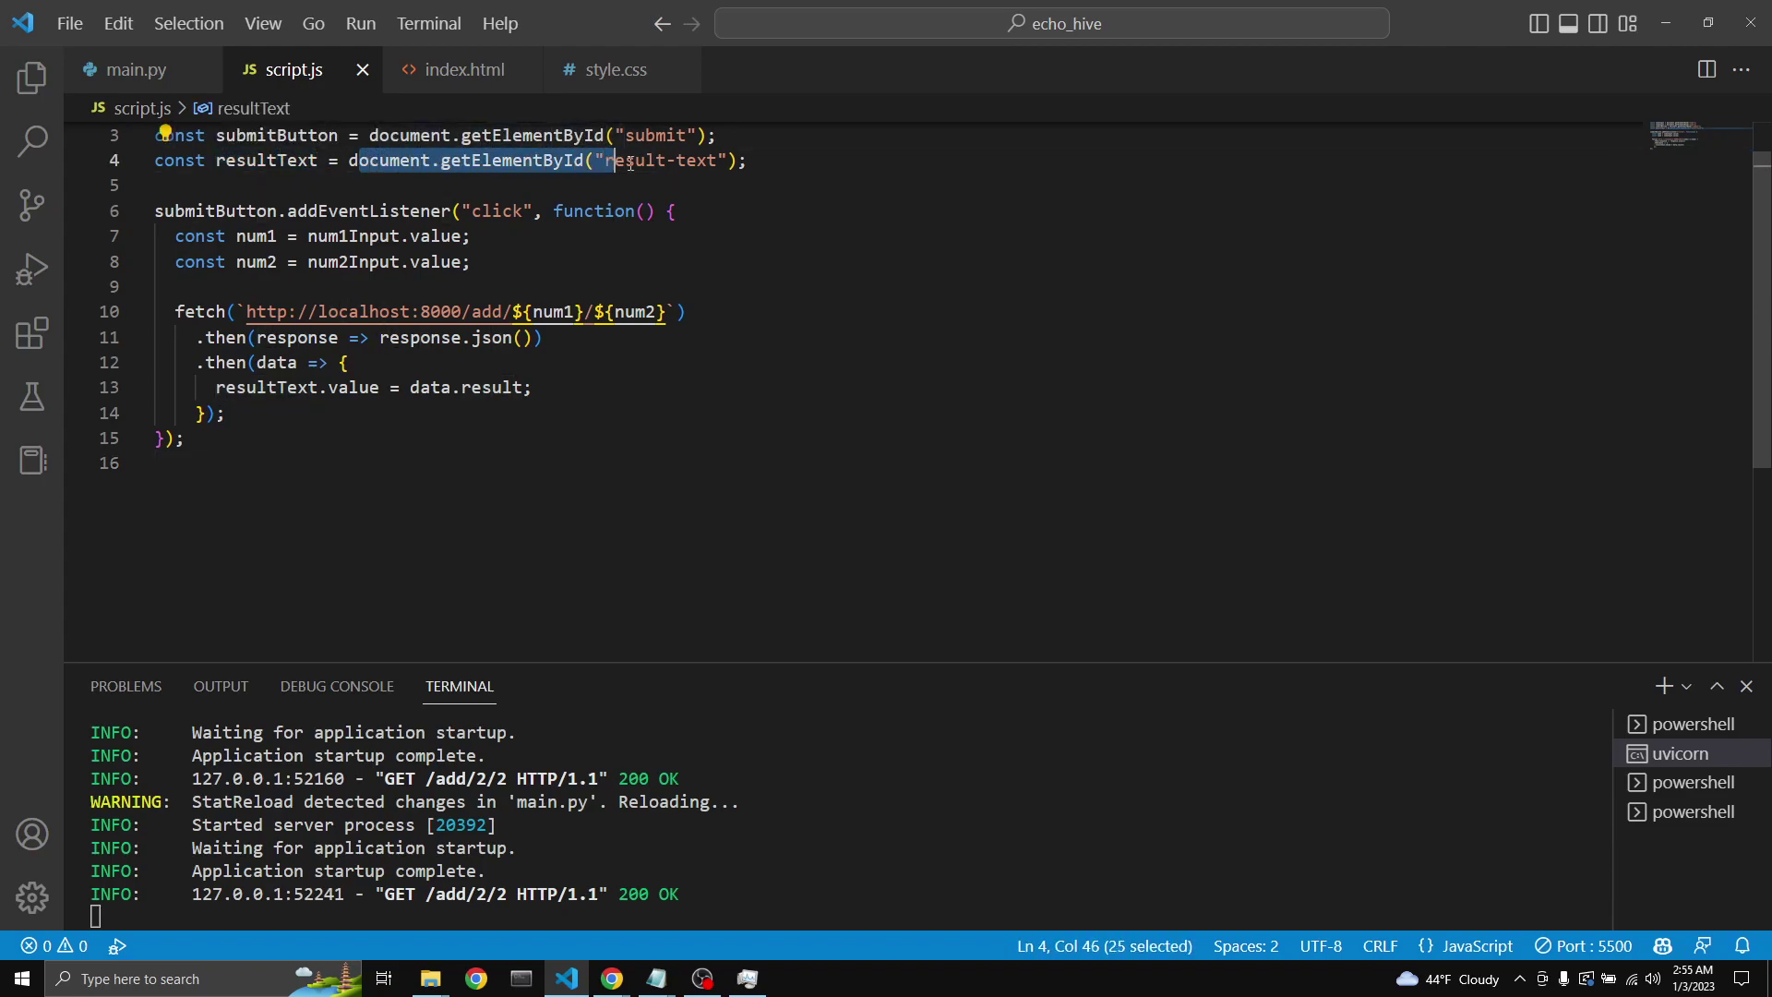
{"action": "scroll", "coordinate": [677, 159], "scroll_direction": "up", "scroll_amount": 1}
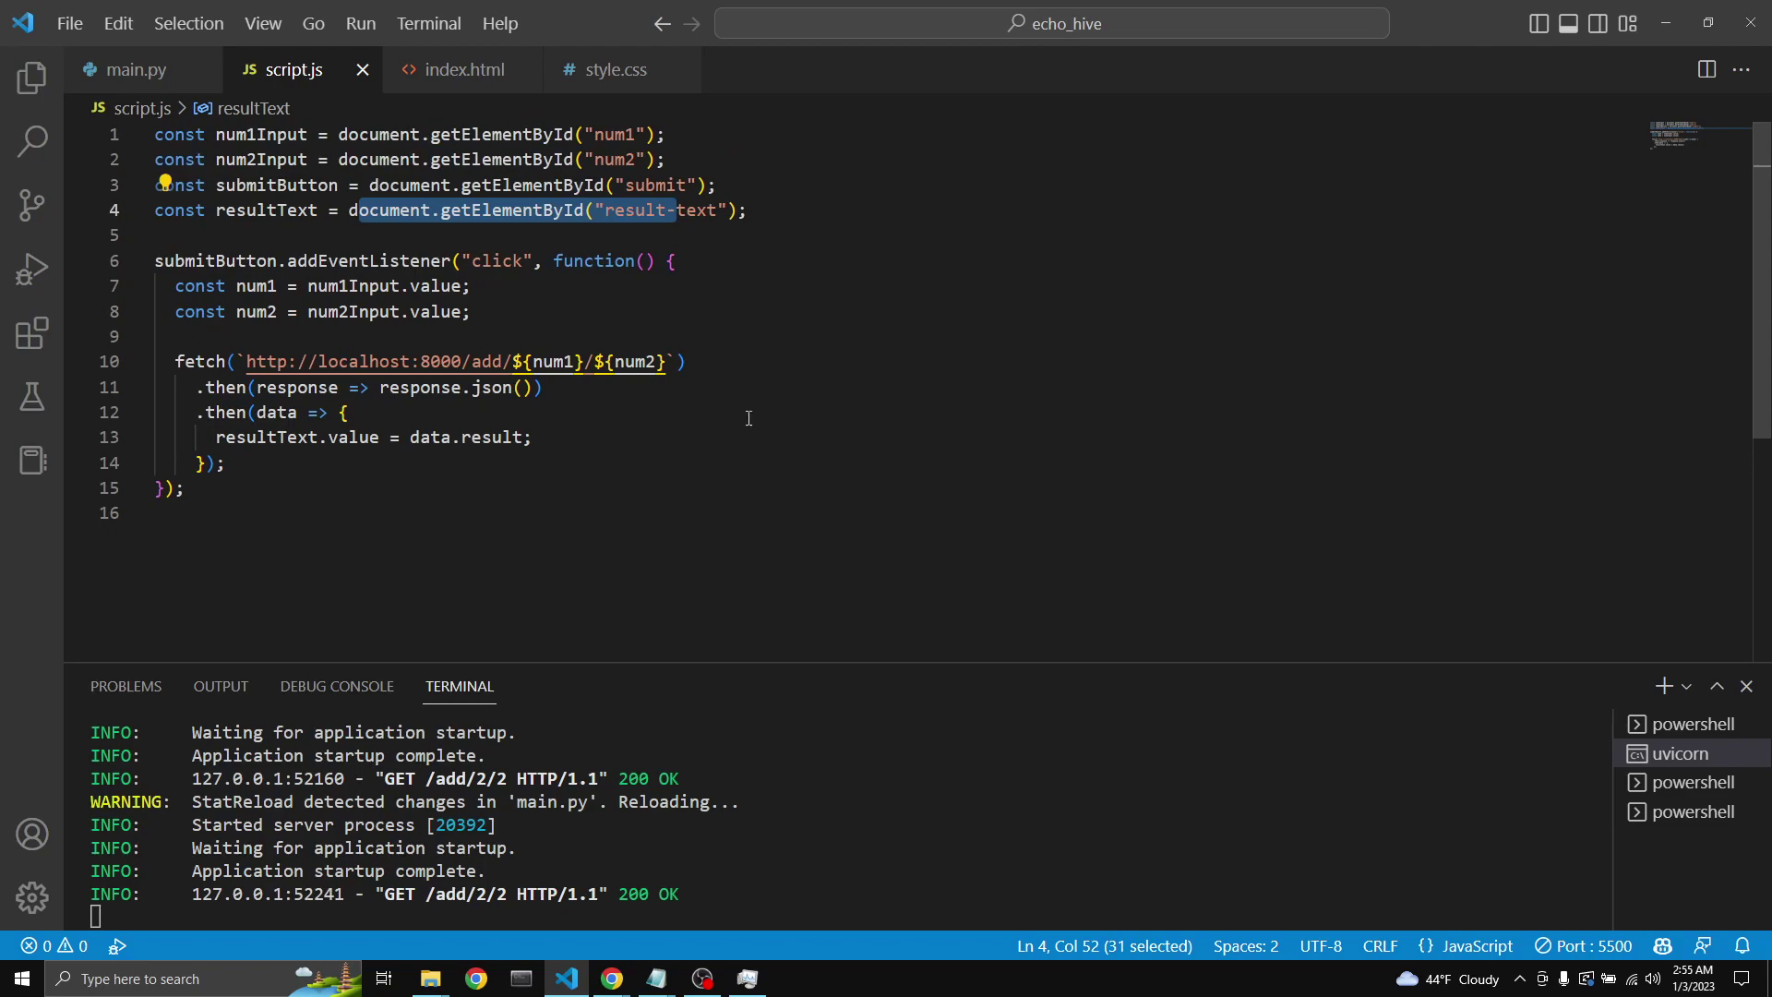
{"action": "key", "text": "ctrl+End"}
{"action": "type", "text": "``"}
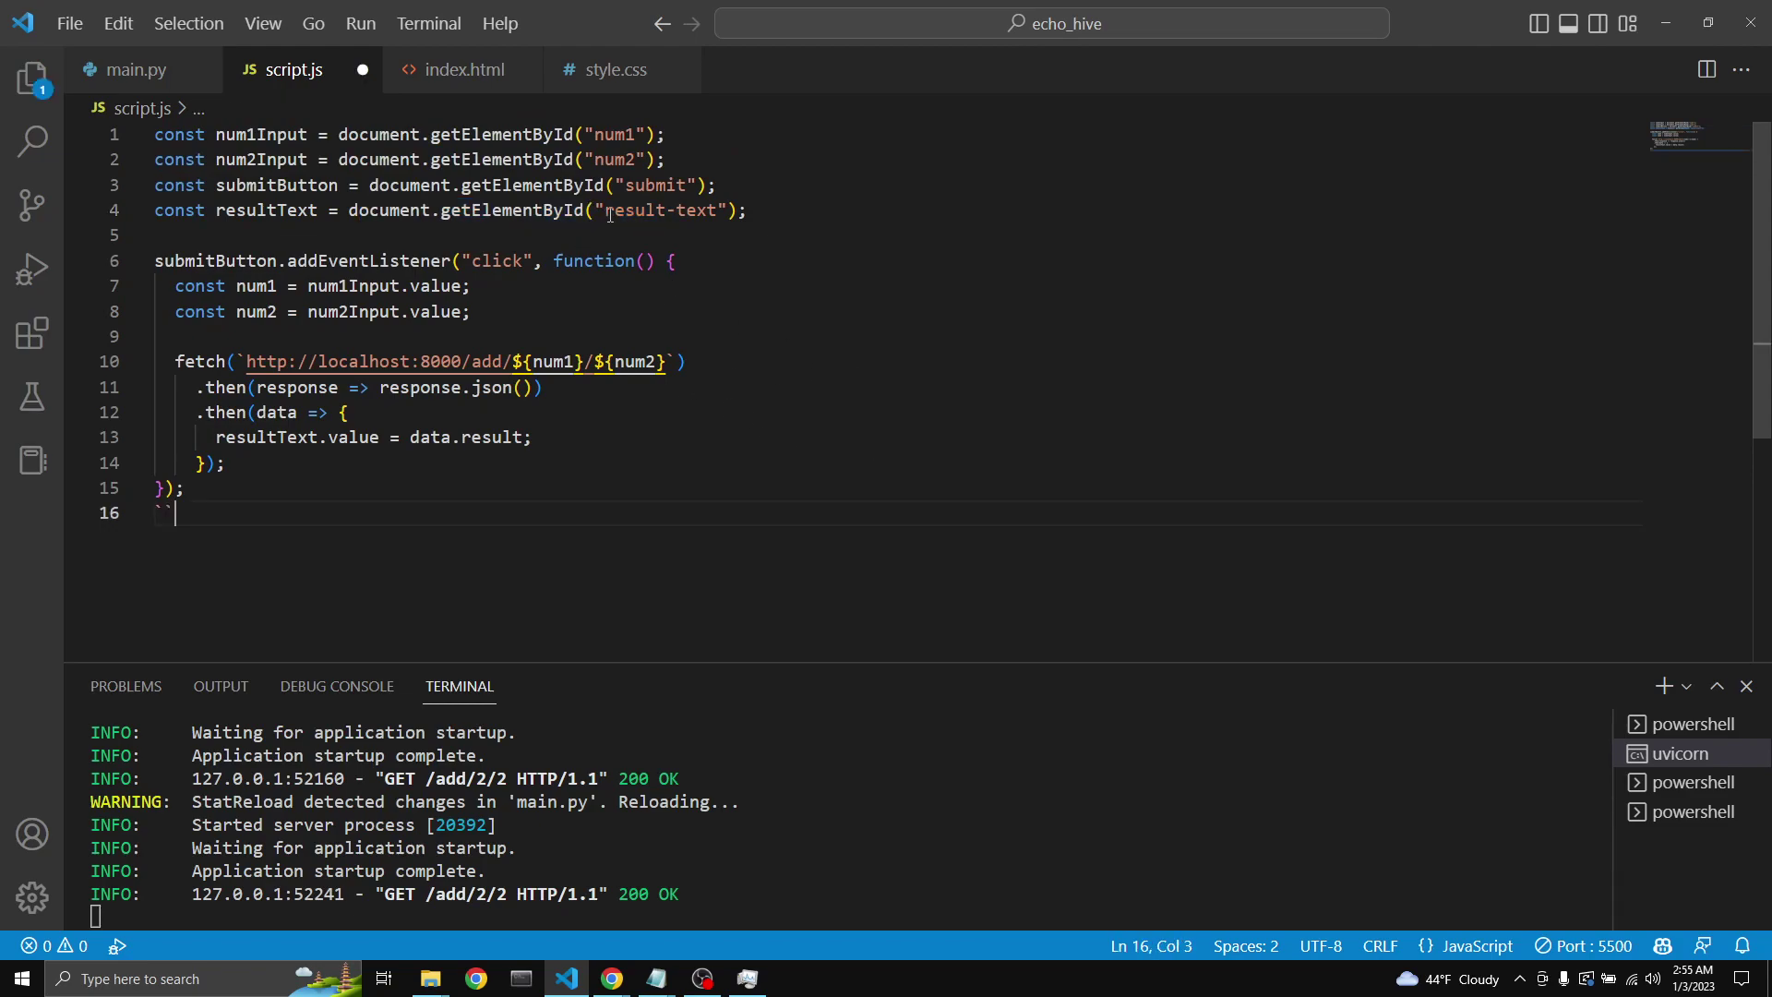
{"action": "left_click_drag", "start_coordinate": [609, 212], "coordinate": [681, 210]}
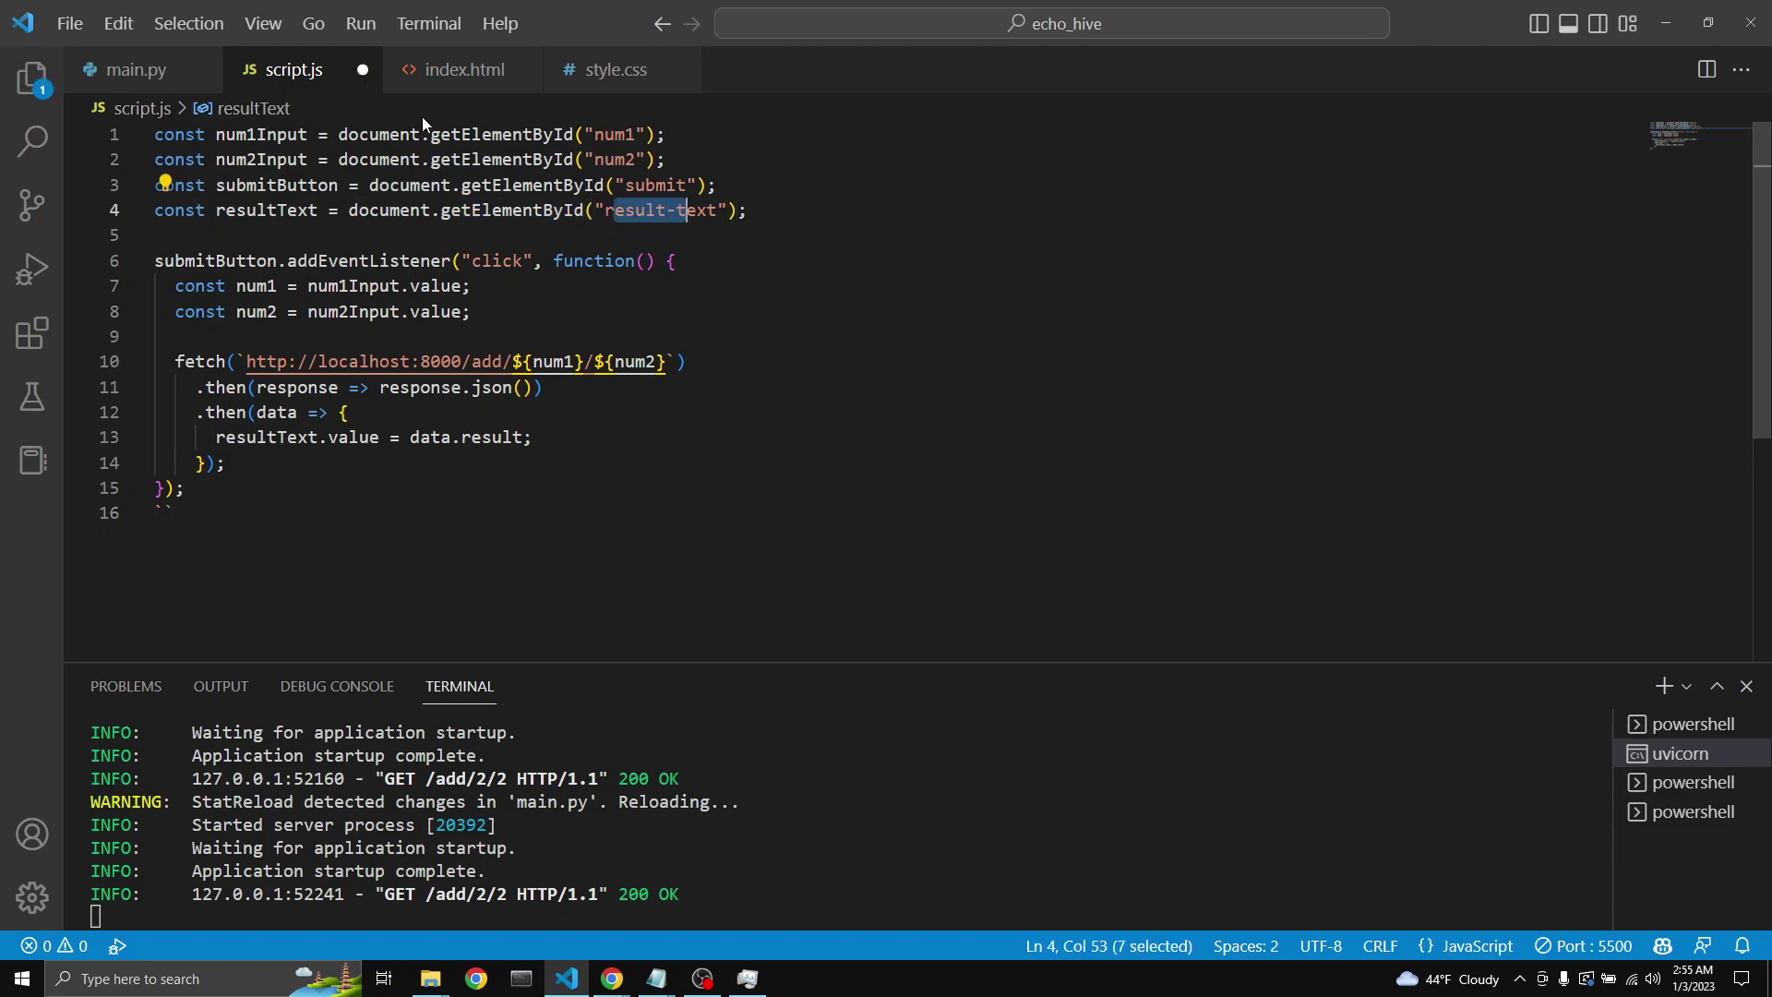
{"action": "left_click", "coordinate": [457, 69]}
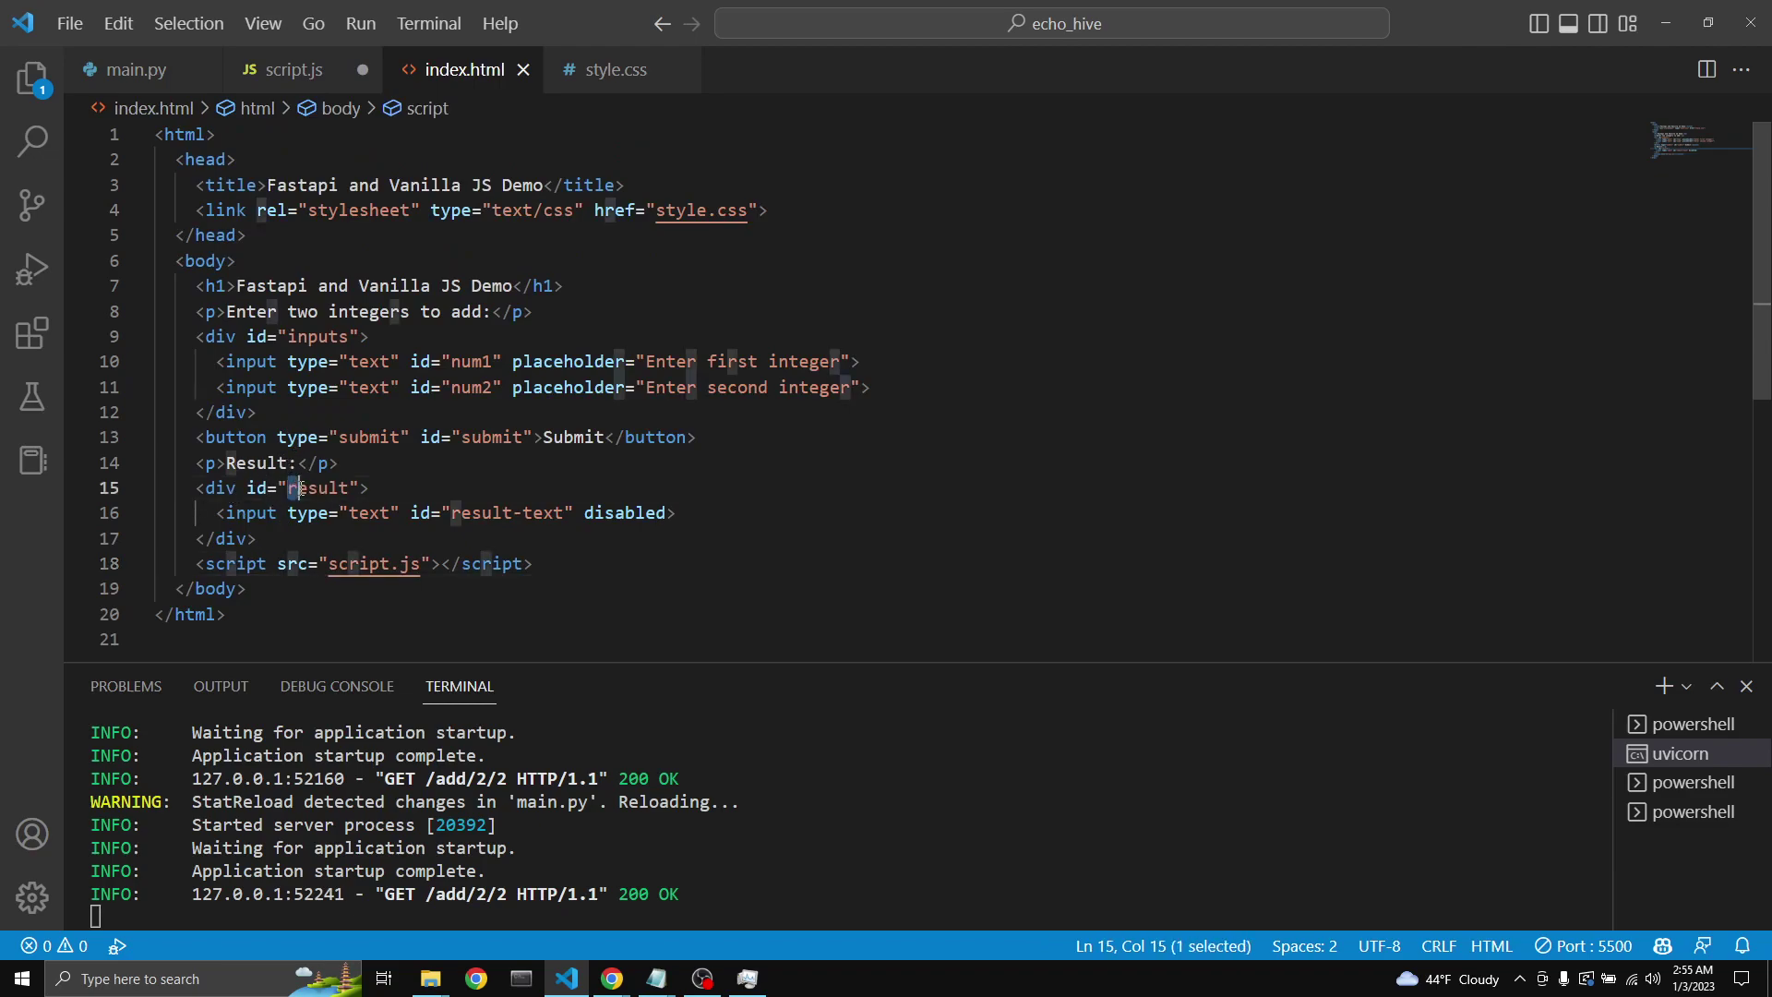
{"action": "double_click", "coordinate": [319, 488]}
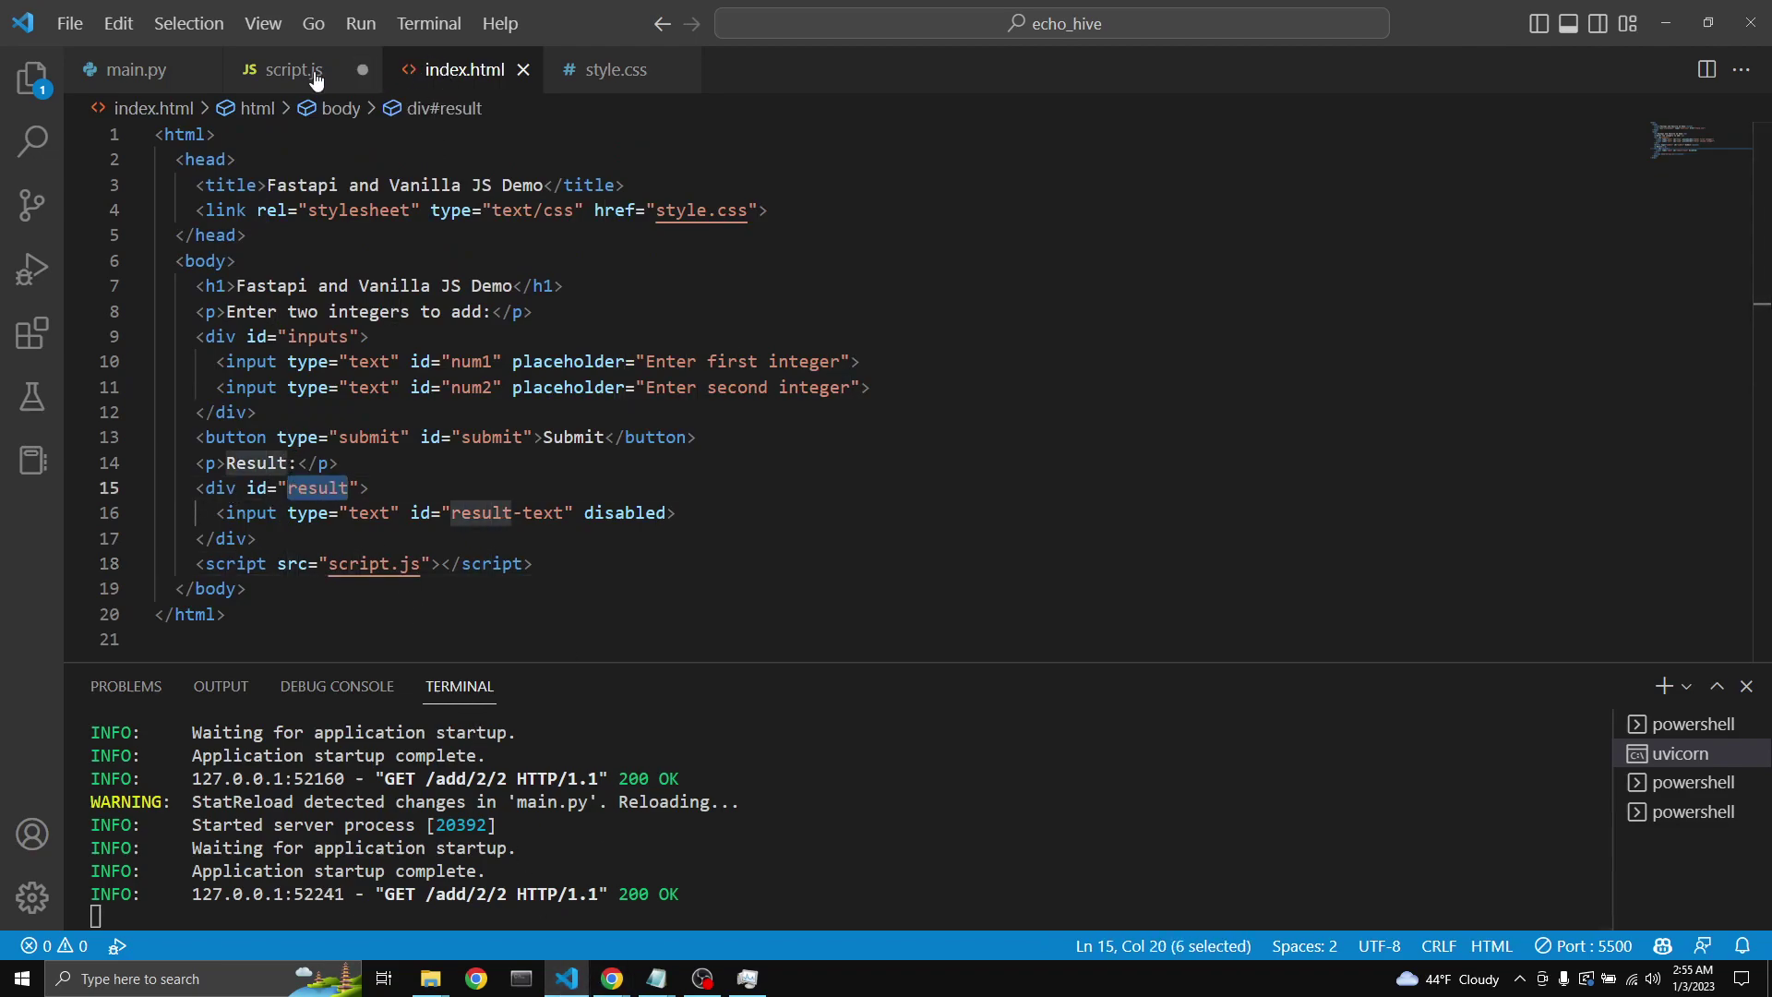
{"action": "left_click", "coordinate": [284, 70]}
Step: Remove the stray backticks on line 16 of script.js and save it
{"action": "key", "text": "ctrl+z"}
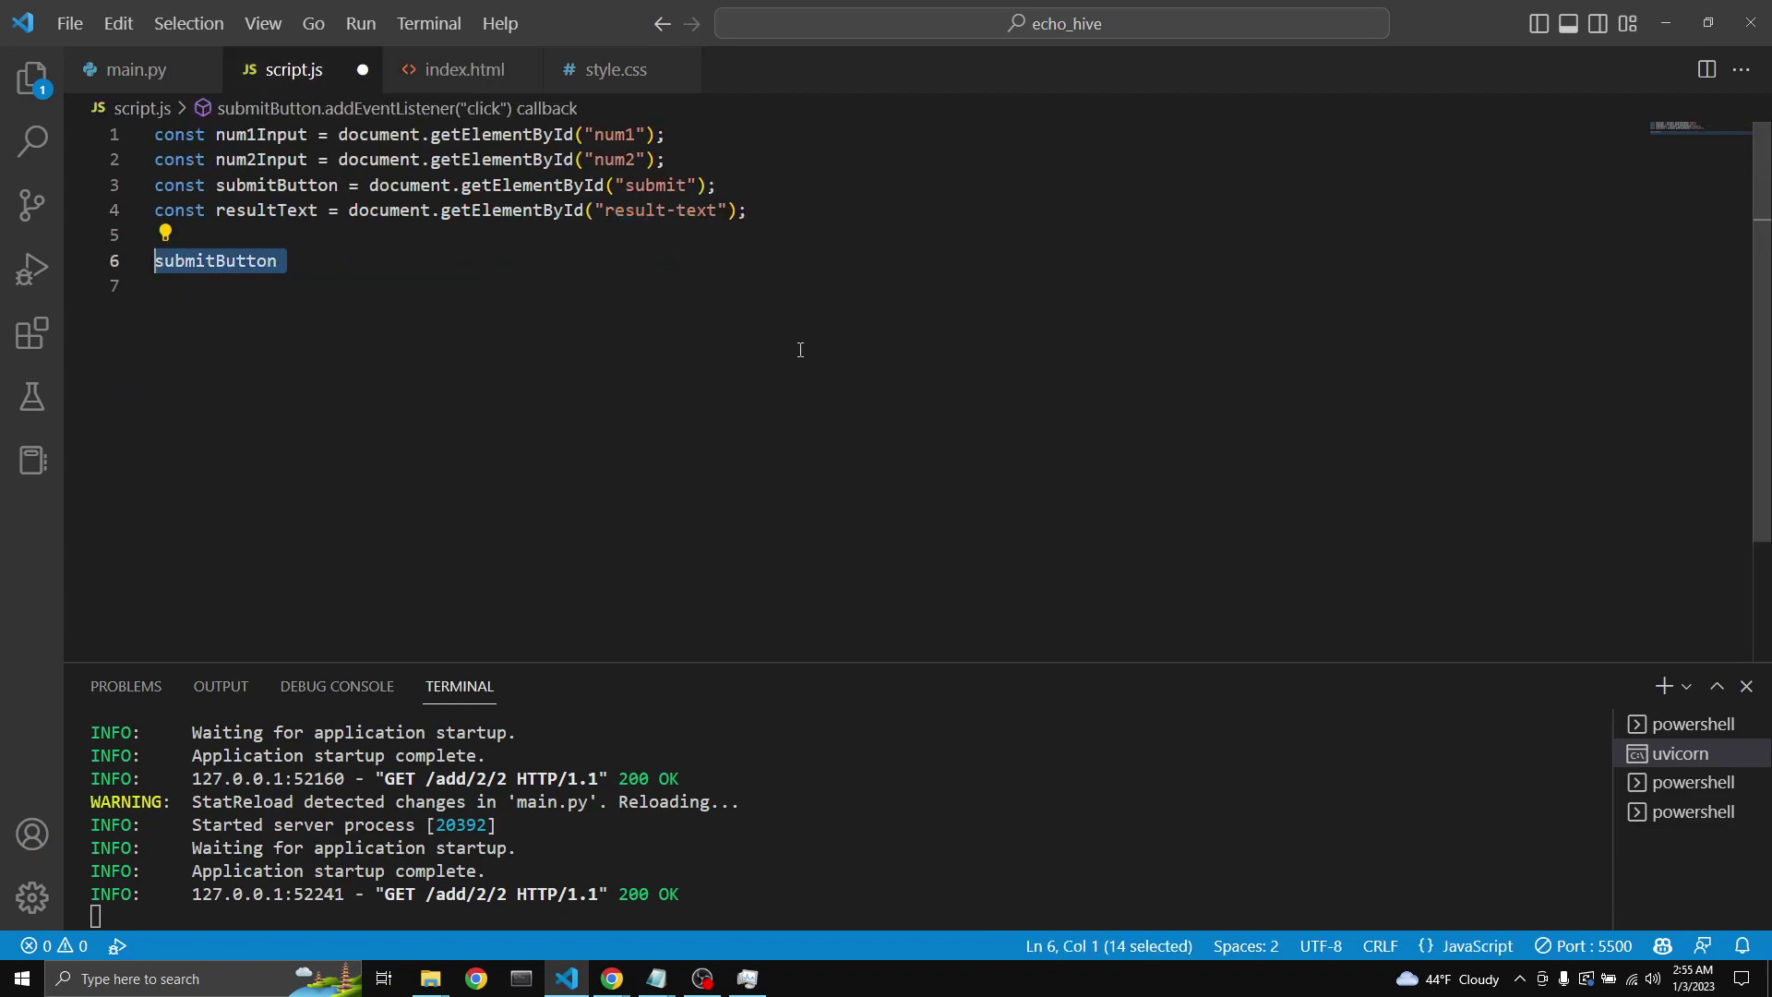
{"action": "key", "text": "ctrl+y"}
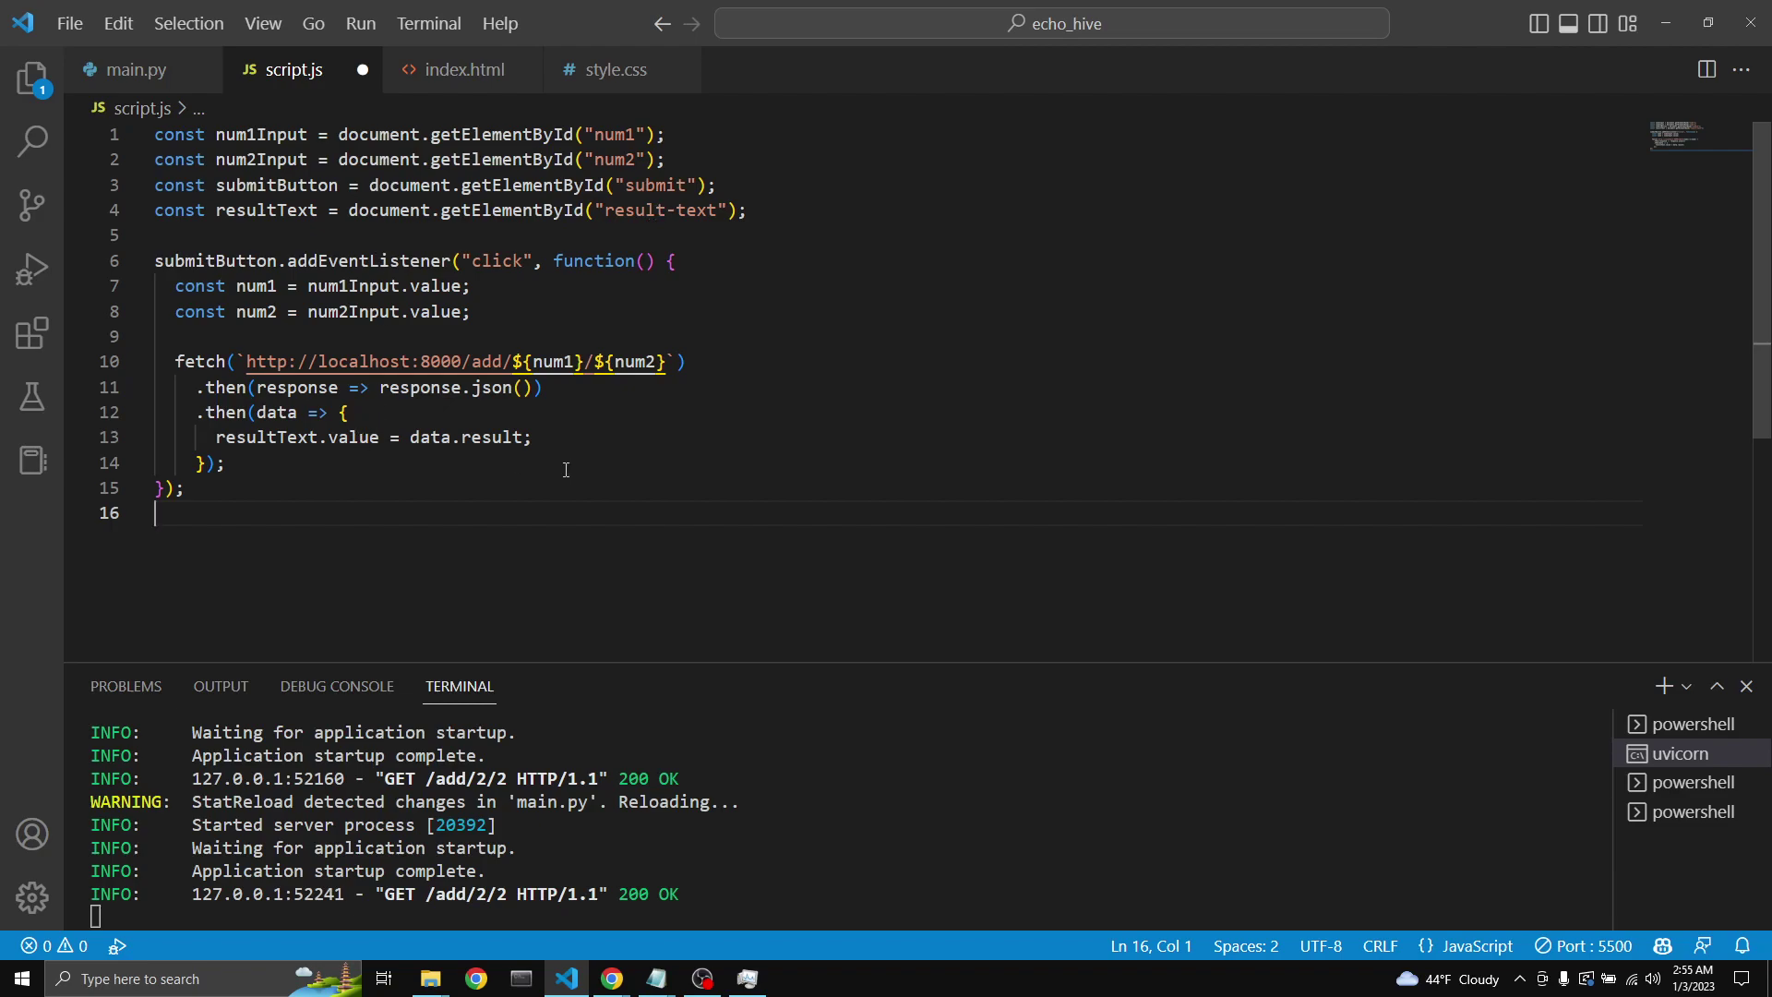
{"action": "key", "text": "ctrl+s"}
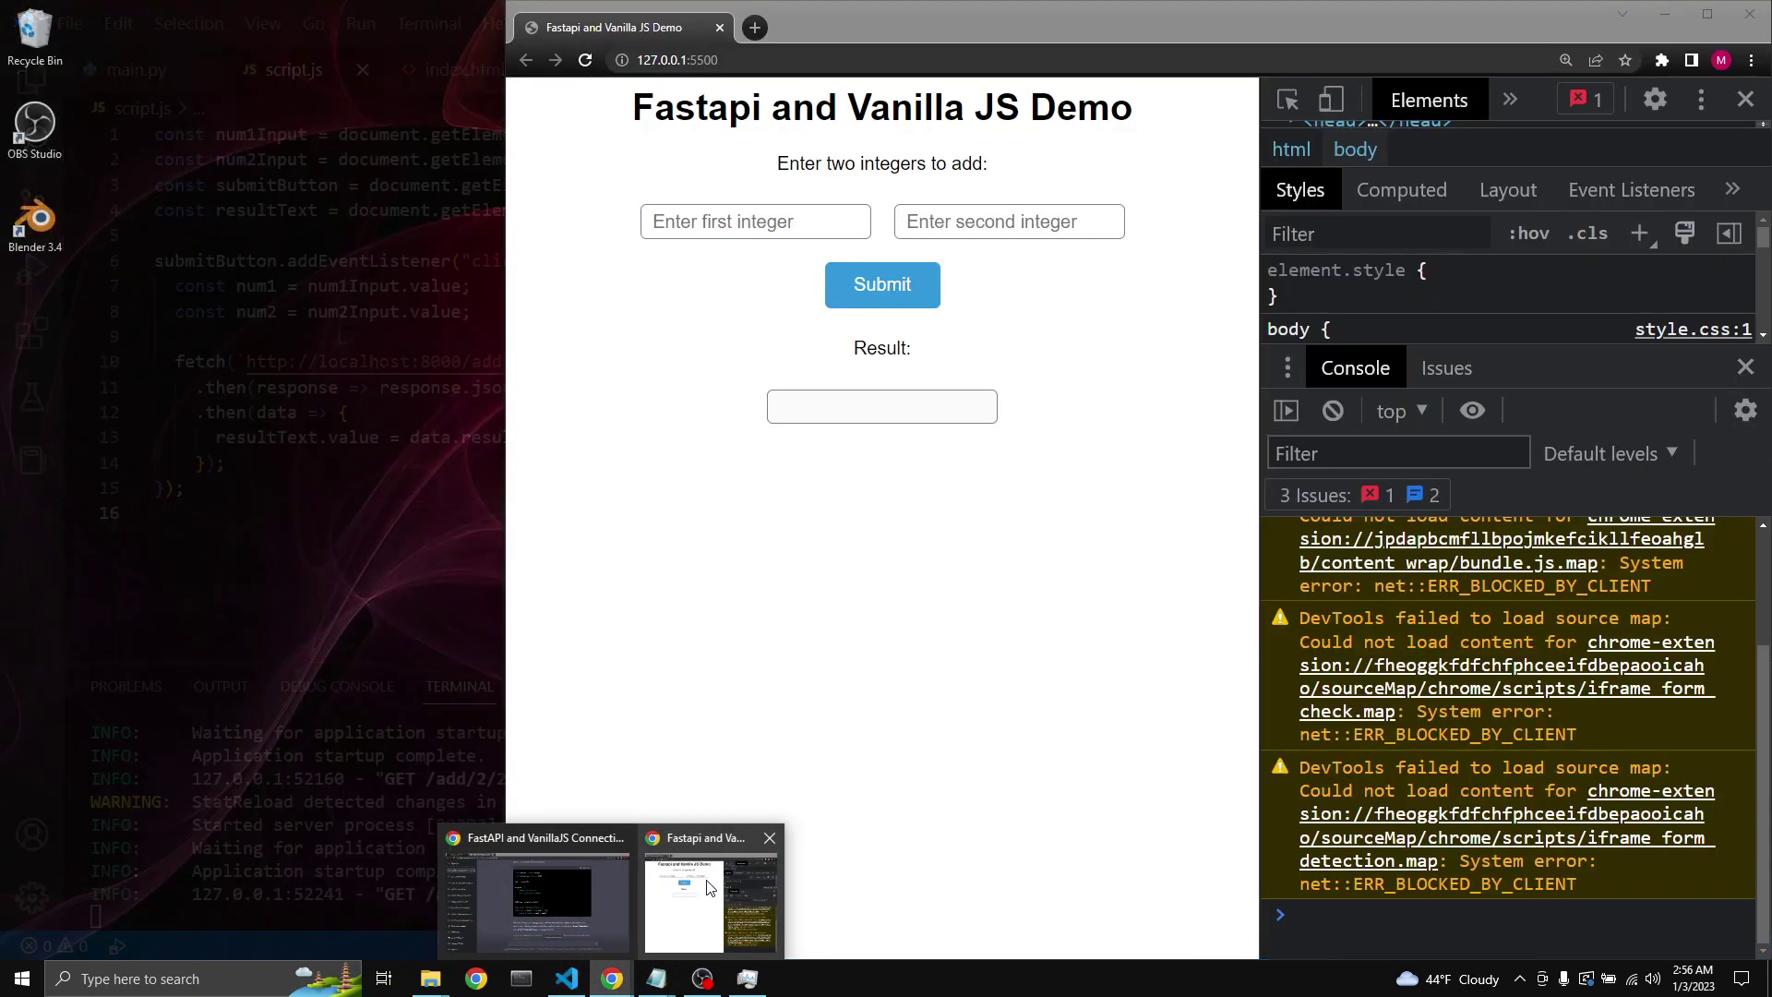
Step: Submit 2 and 2 again on the demo page and return to the editor
{"action": "left_click", "coordinate": [610, 886]}
{"action": "left_click", "coordinate": [828, 218]}
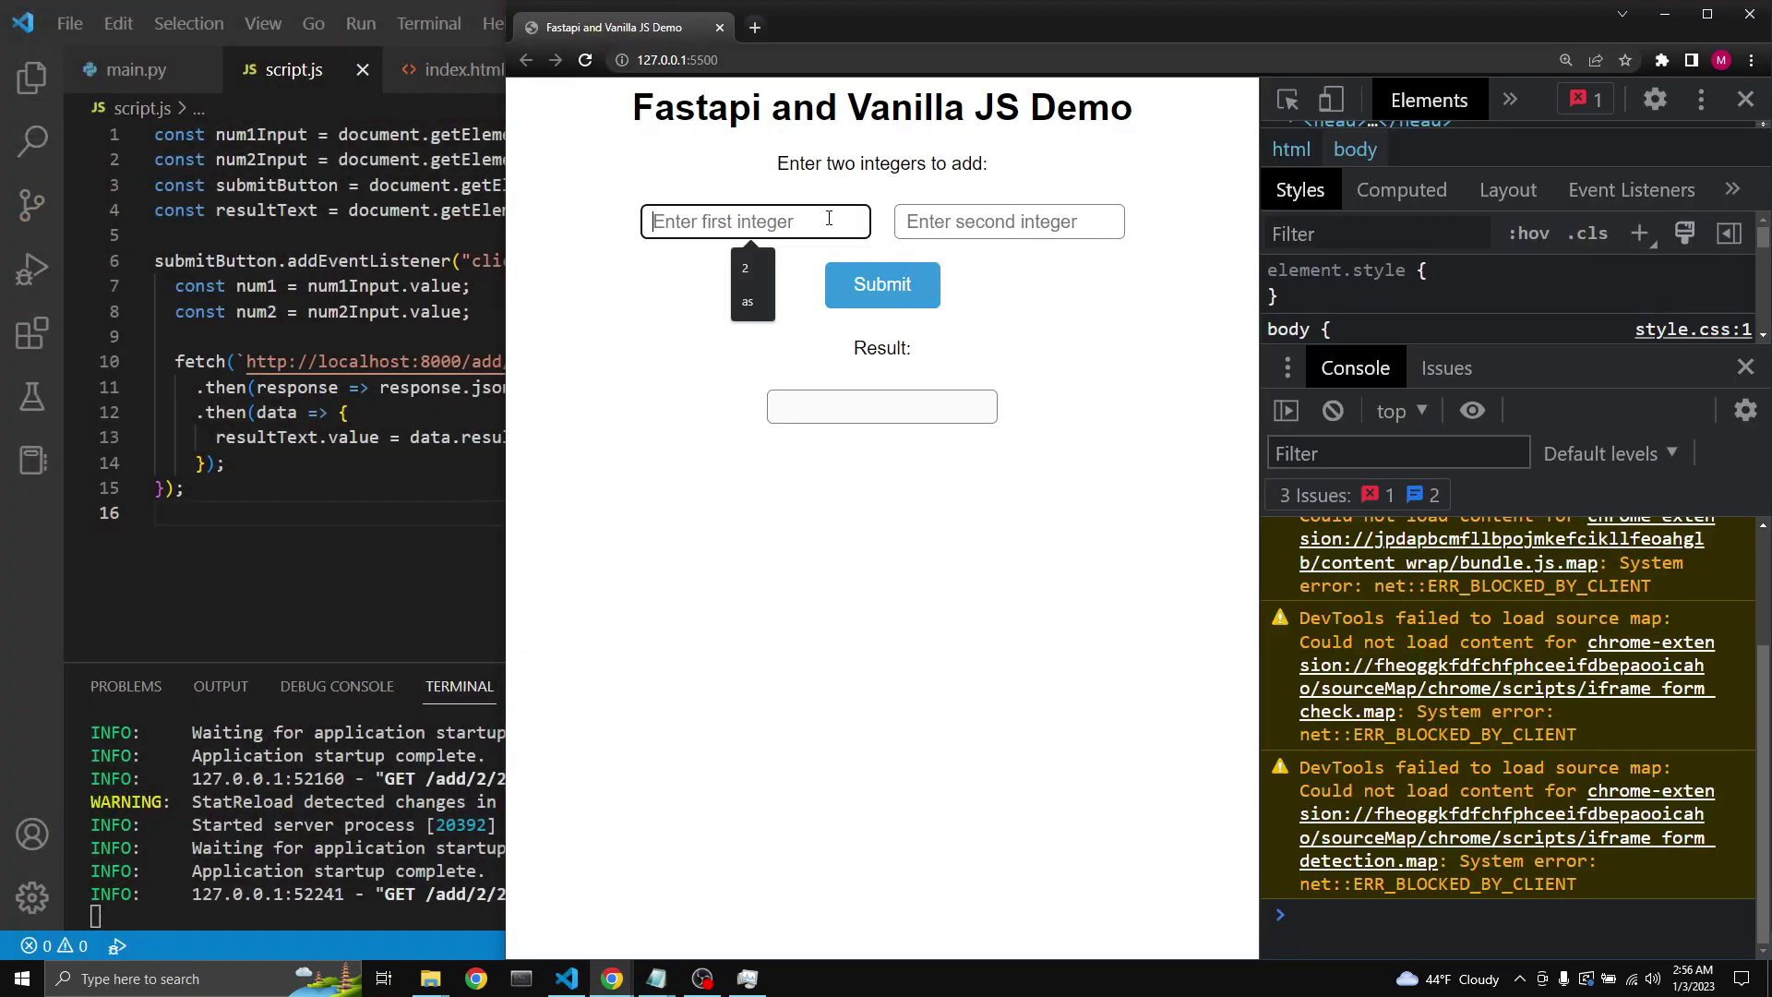
{"action": "type", "text": "2"}
{"action": "key", "text": "Tab"}
{"action": "type", "text": "2"}
{"action": "left_click", "coordinate": [882, 284]}
{"action": "key", "text": "alt+Tab"}
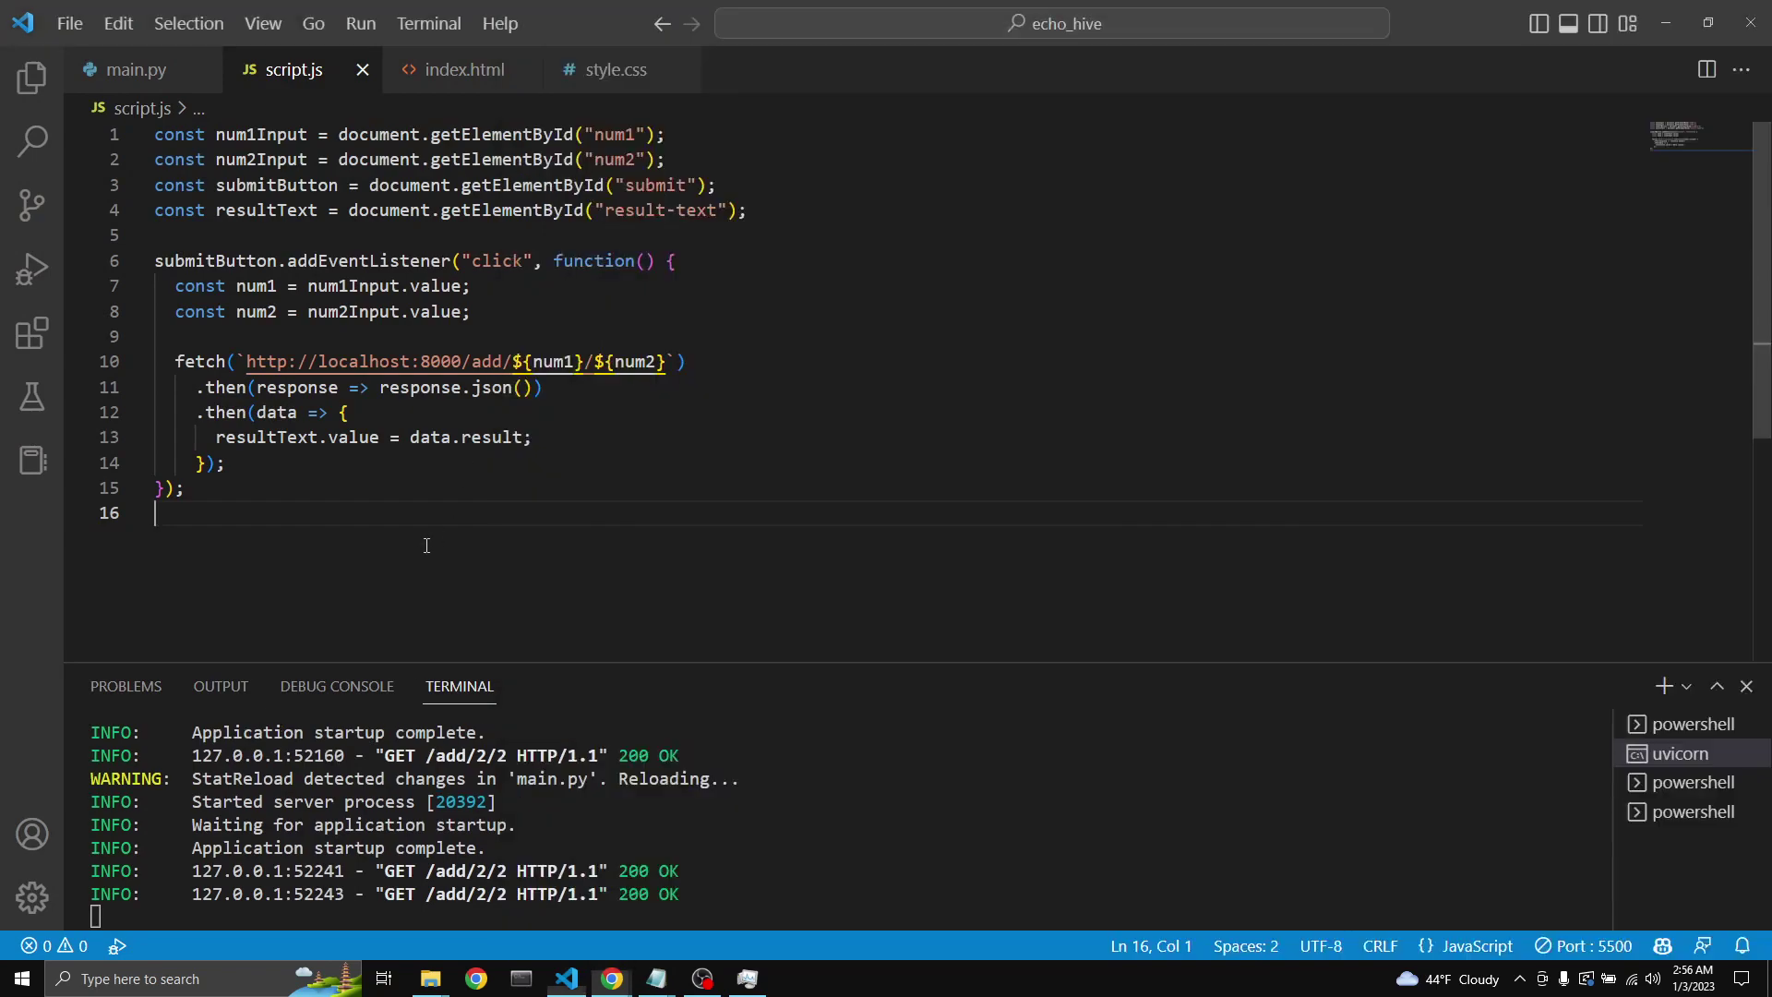
Step: Recheck the result-text id in index.html and main.py, then bring the ChatGPT conversation forward
{"action": "left_click", "coordinate": [464, 69]}
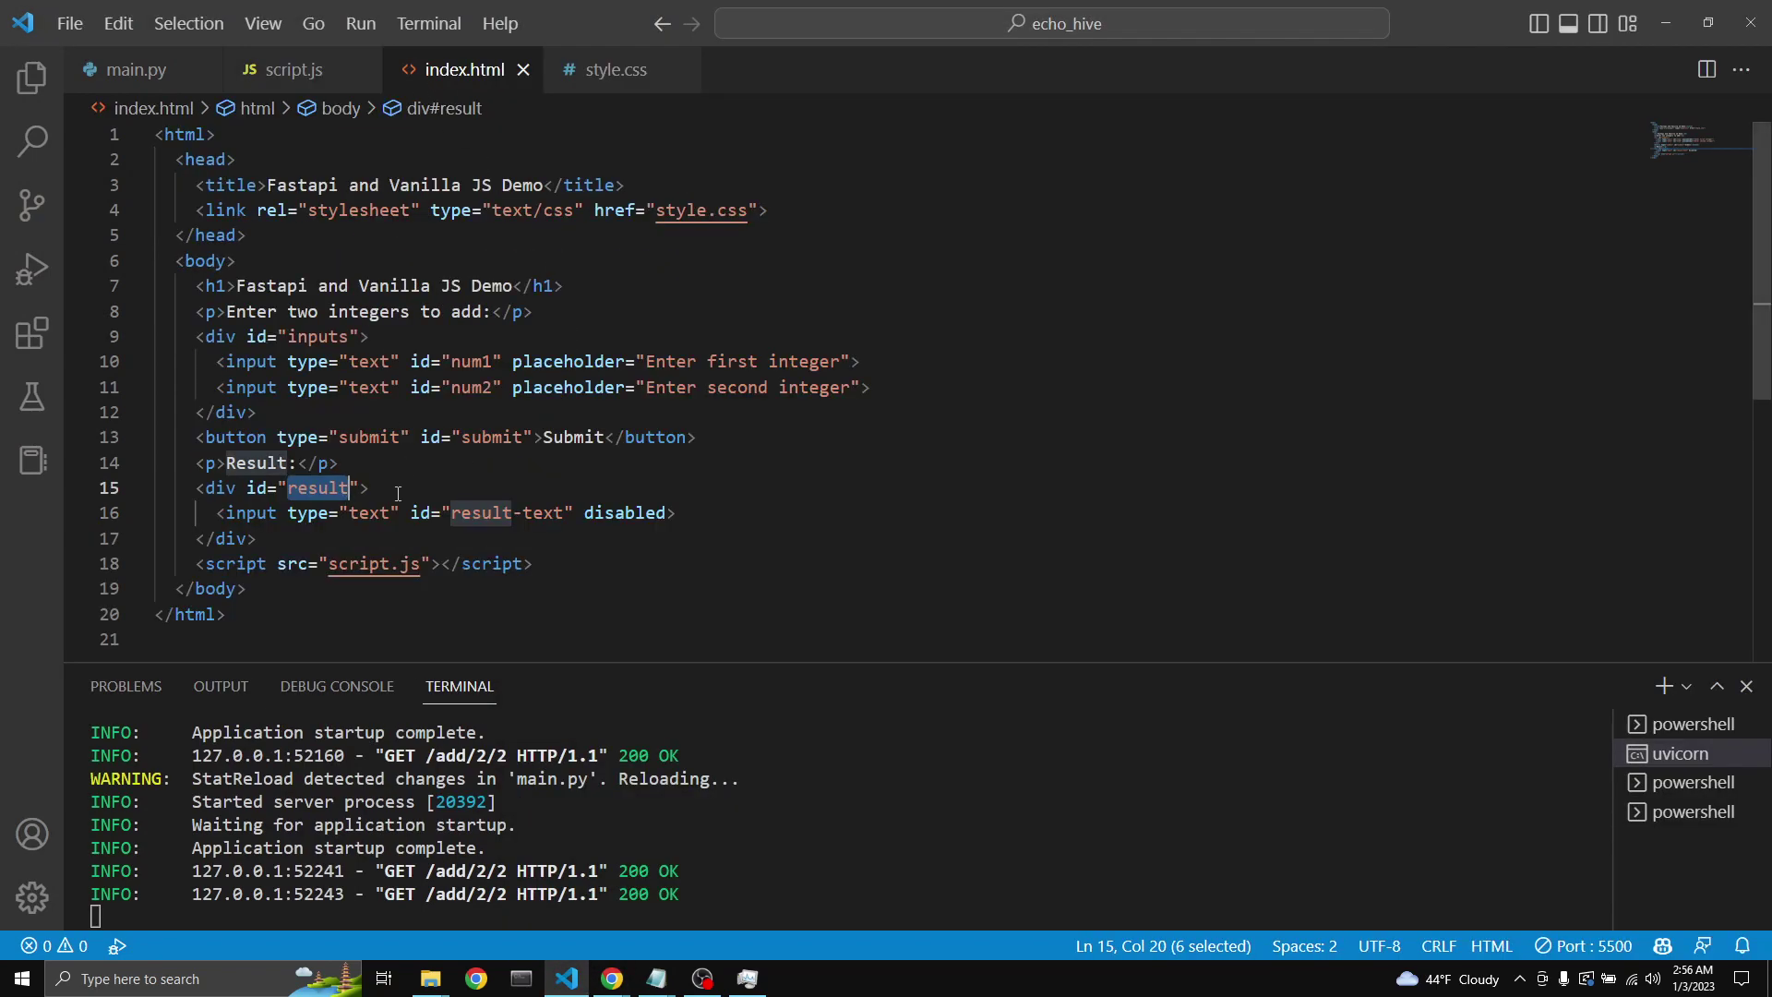
{"action": "left_click_drag", "start_coordinate": [458, 513], "coordinate": [570, 513]}
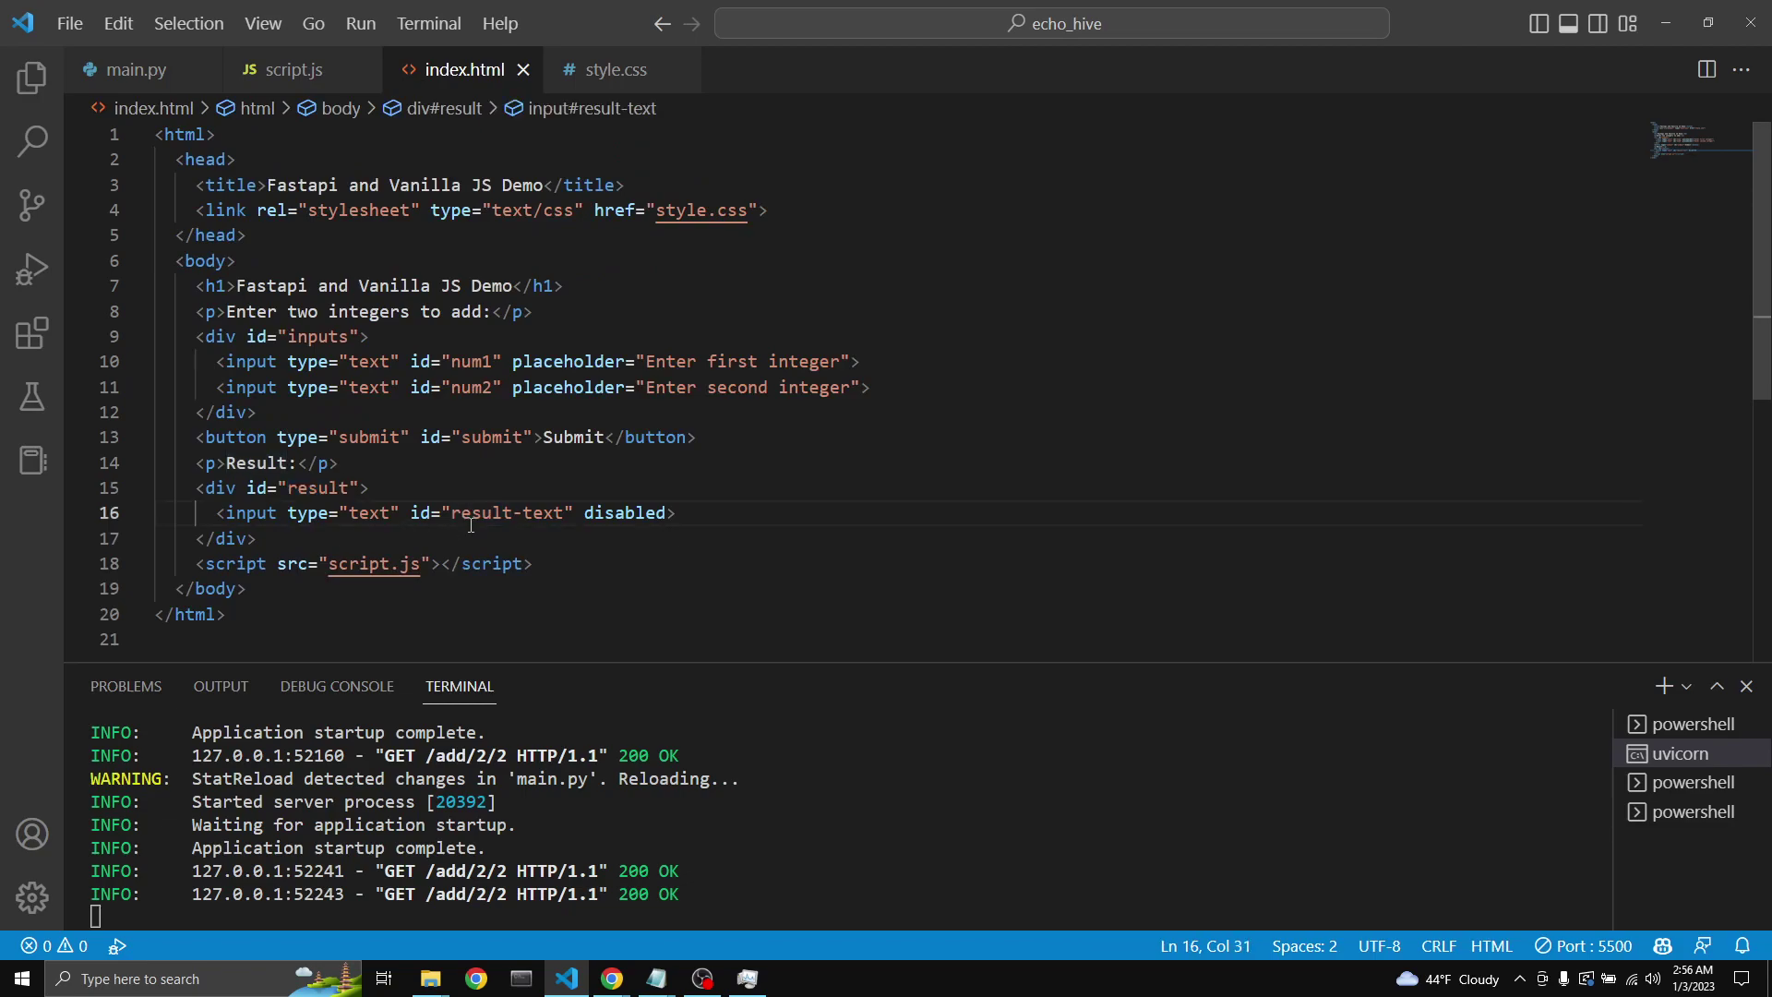
{"action": "left_click", "coordinate": [776, 537]}
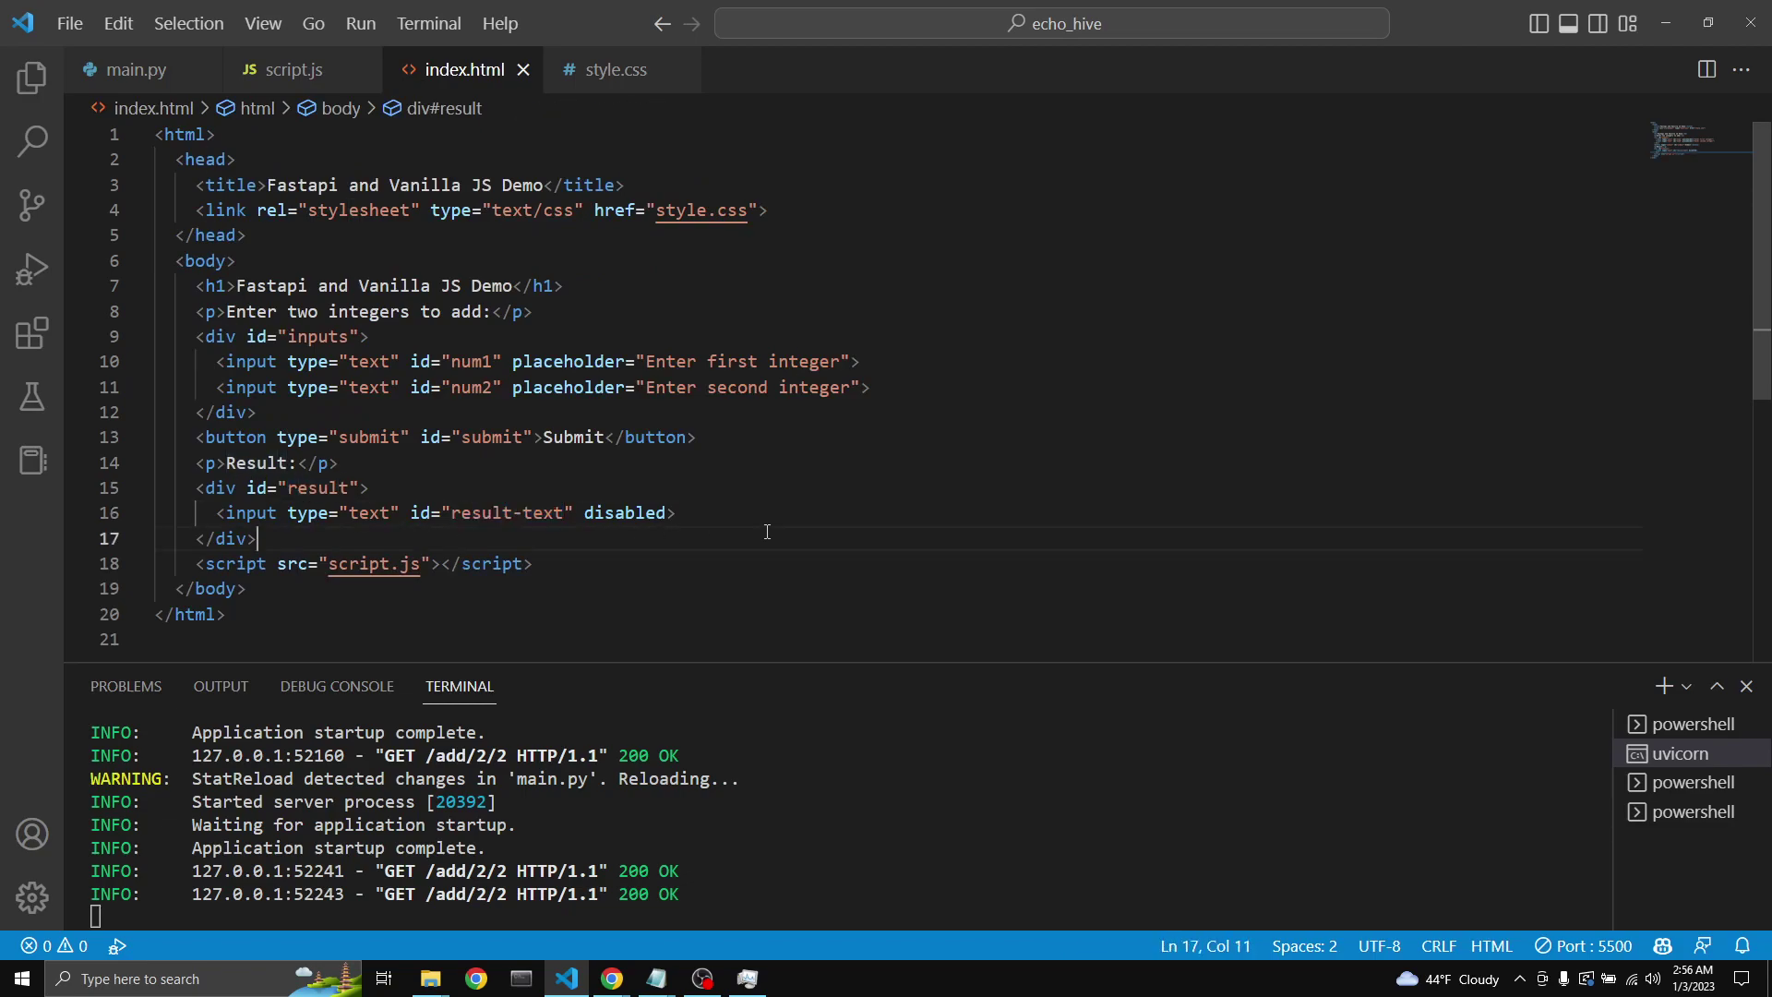
{"action": "left_click", "coordinate": [137, 70]}
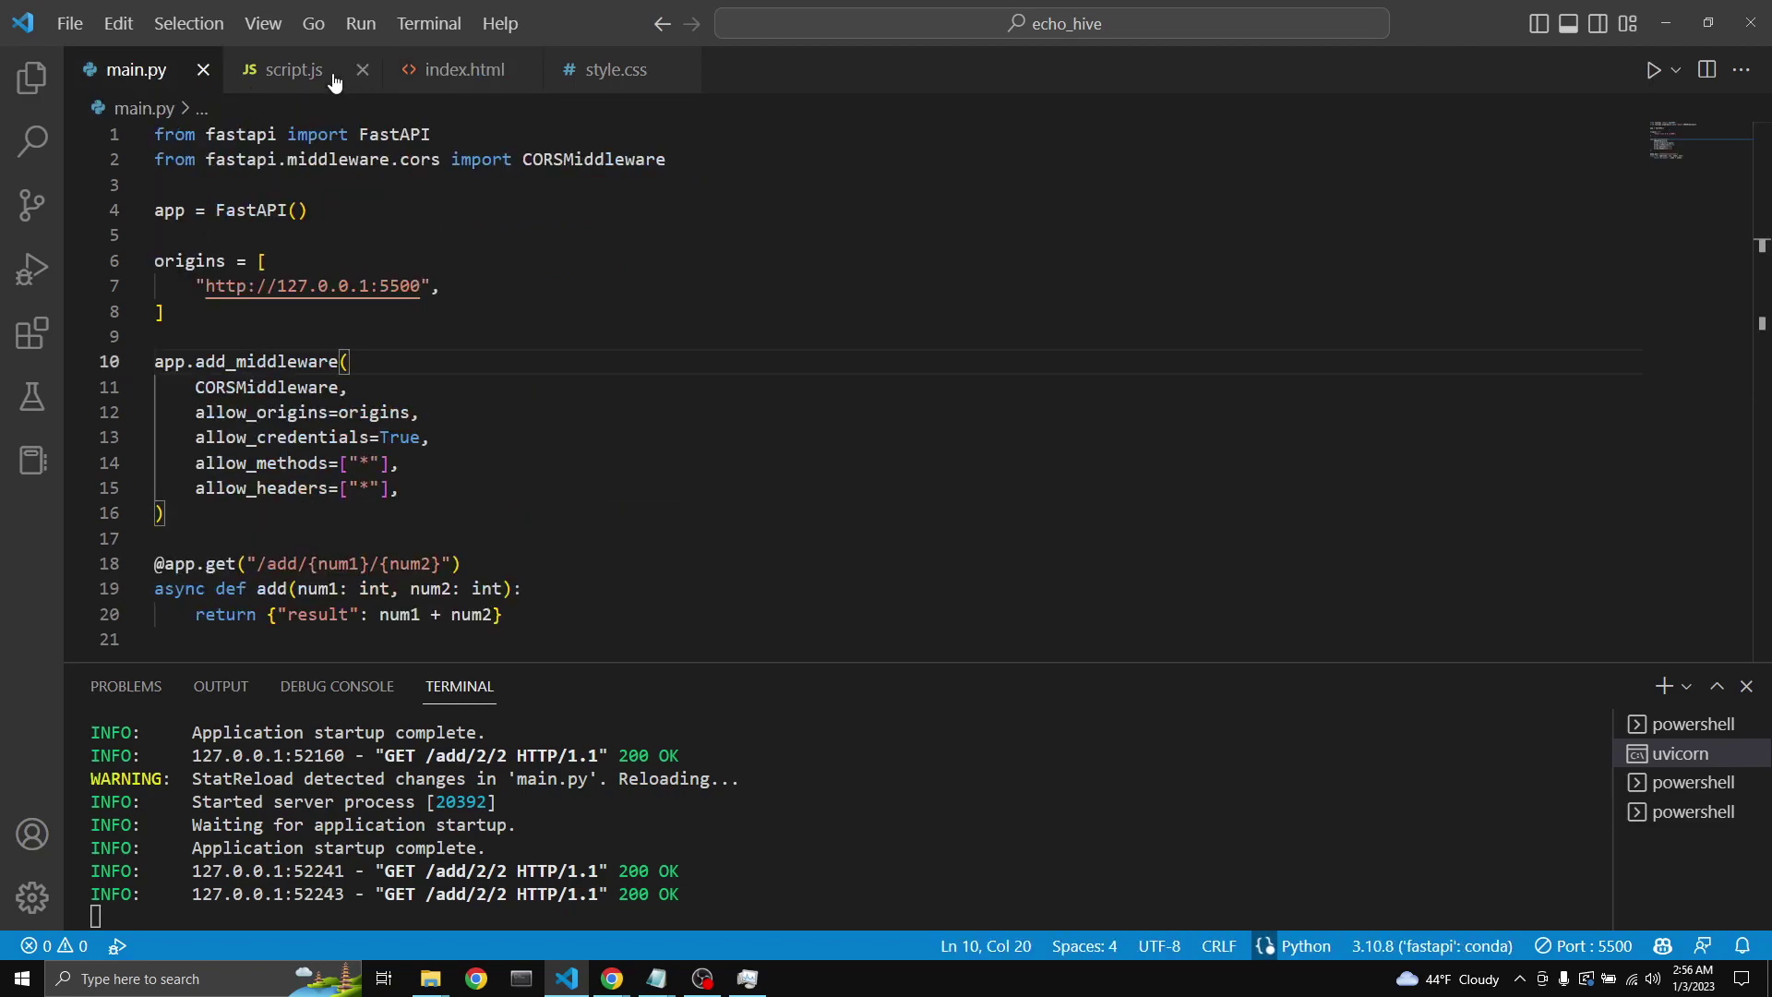
{"action": "left_click", "coordinate": [613, 979]}
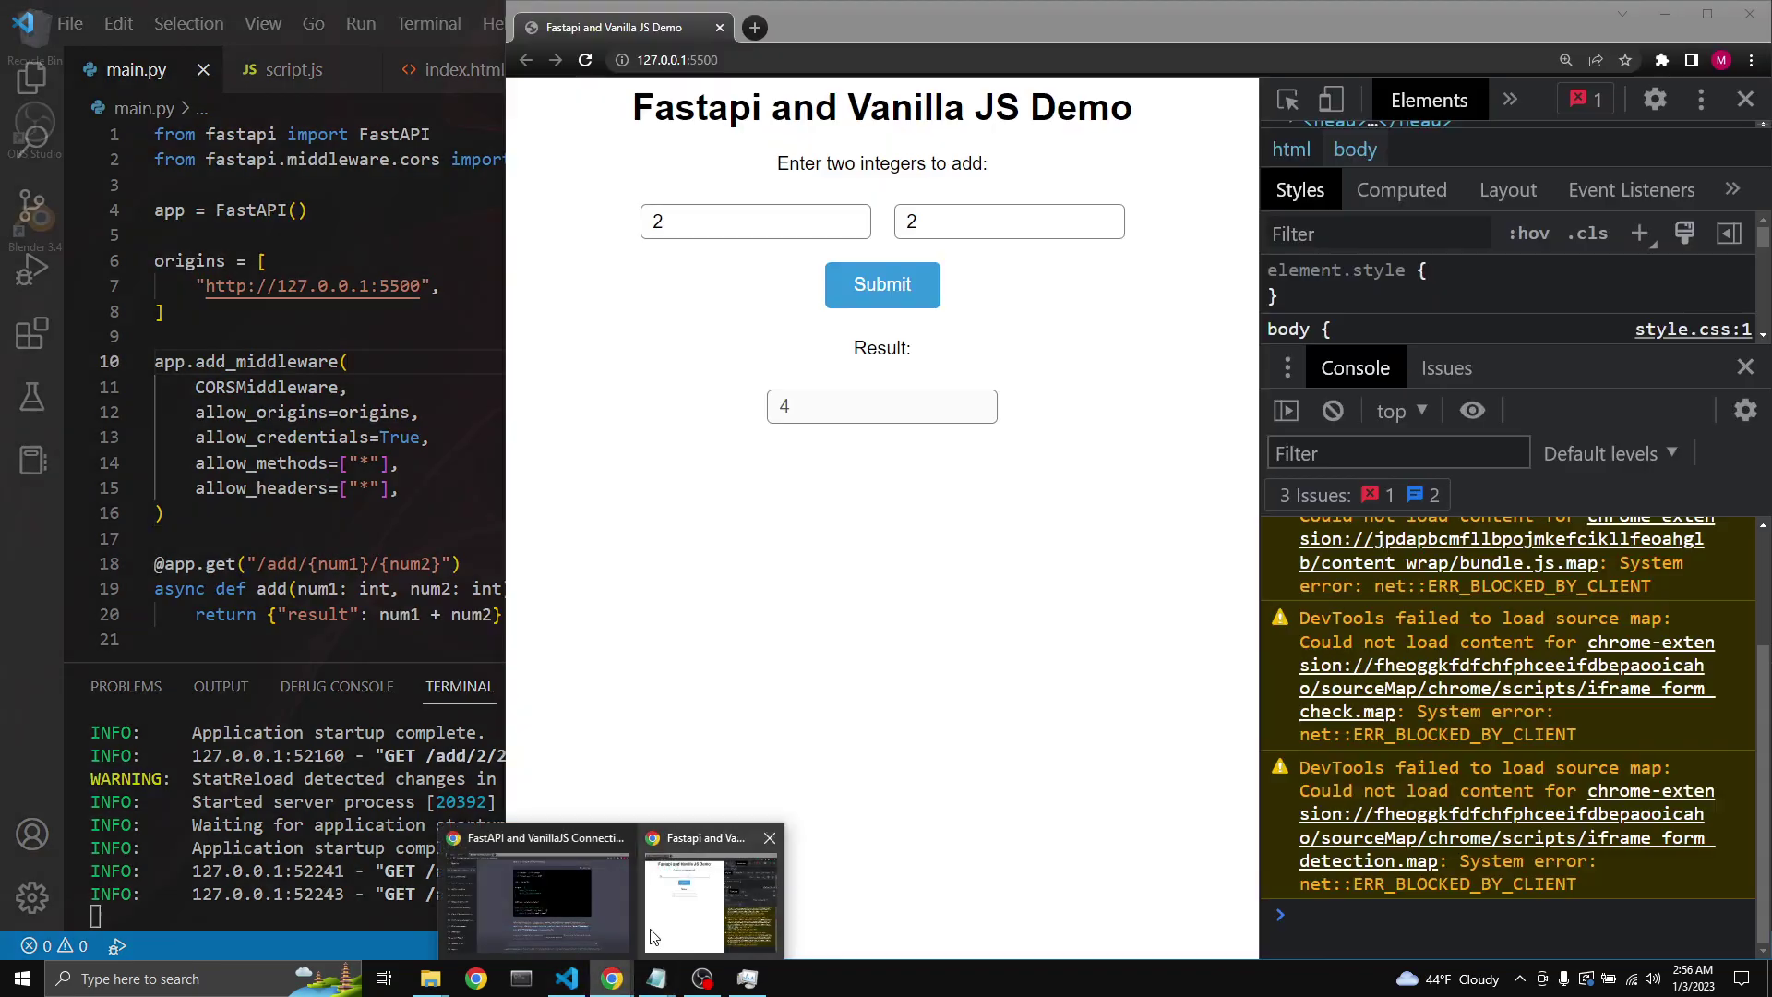
{"action": "left_click", "coordinate": [526, 897]}
{"action": "scroll", "coordinate": [572, 472], "scroll_direction": "down", "scroll_amount": 1}
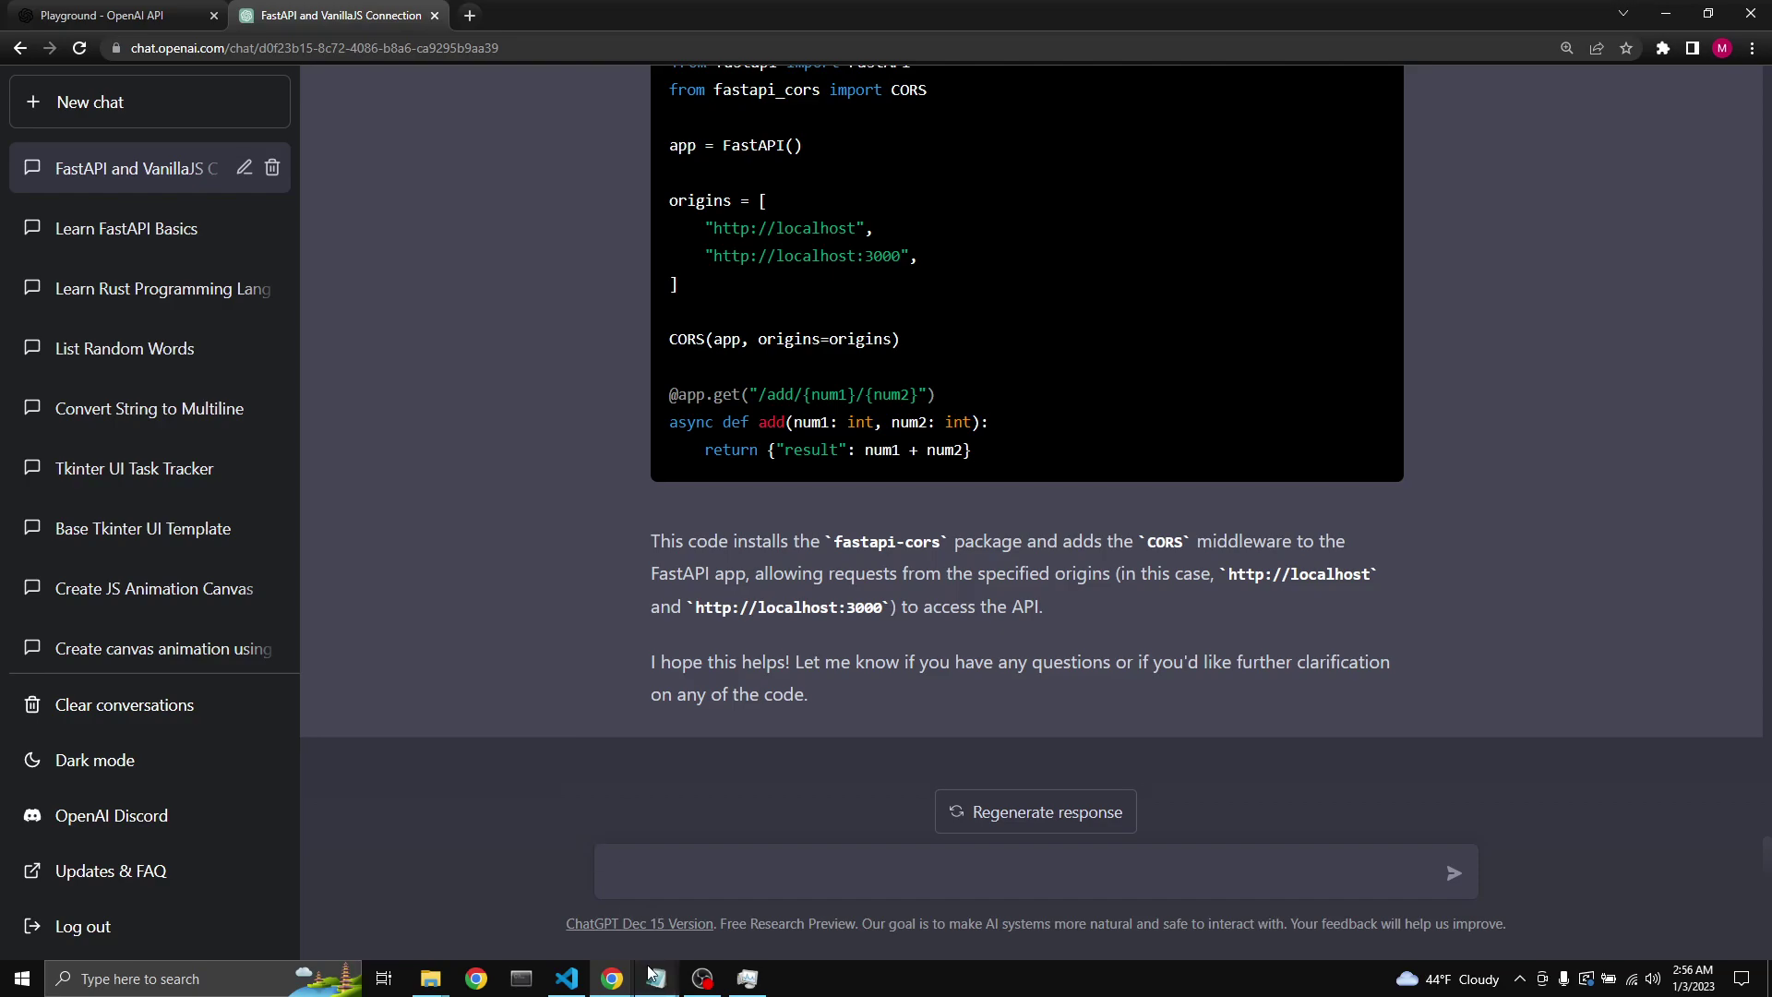
Step: Copy the whole requirements prompt from Notepad and switch to the OpenAI Playground page
{"action": "mouse_move", "coordinate": [656, 979]}
{"action": "left_click", "coordinate": [755, 901]}
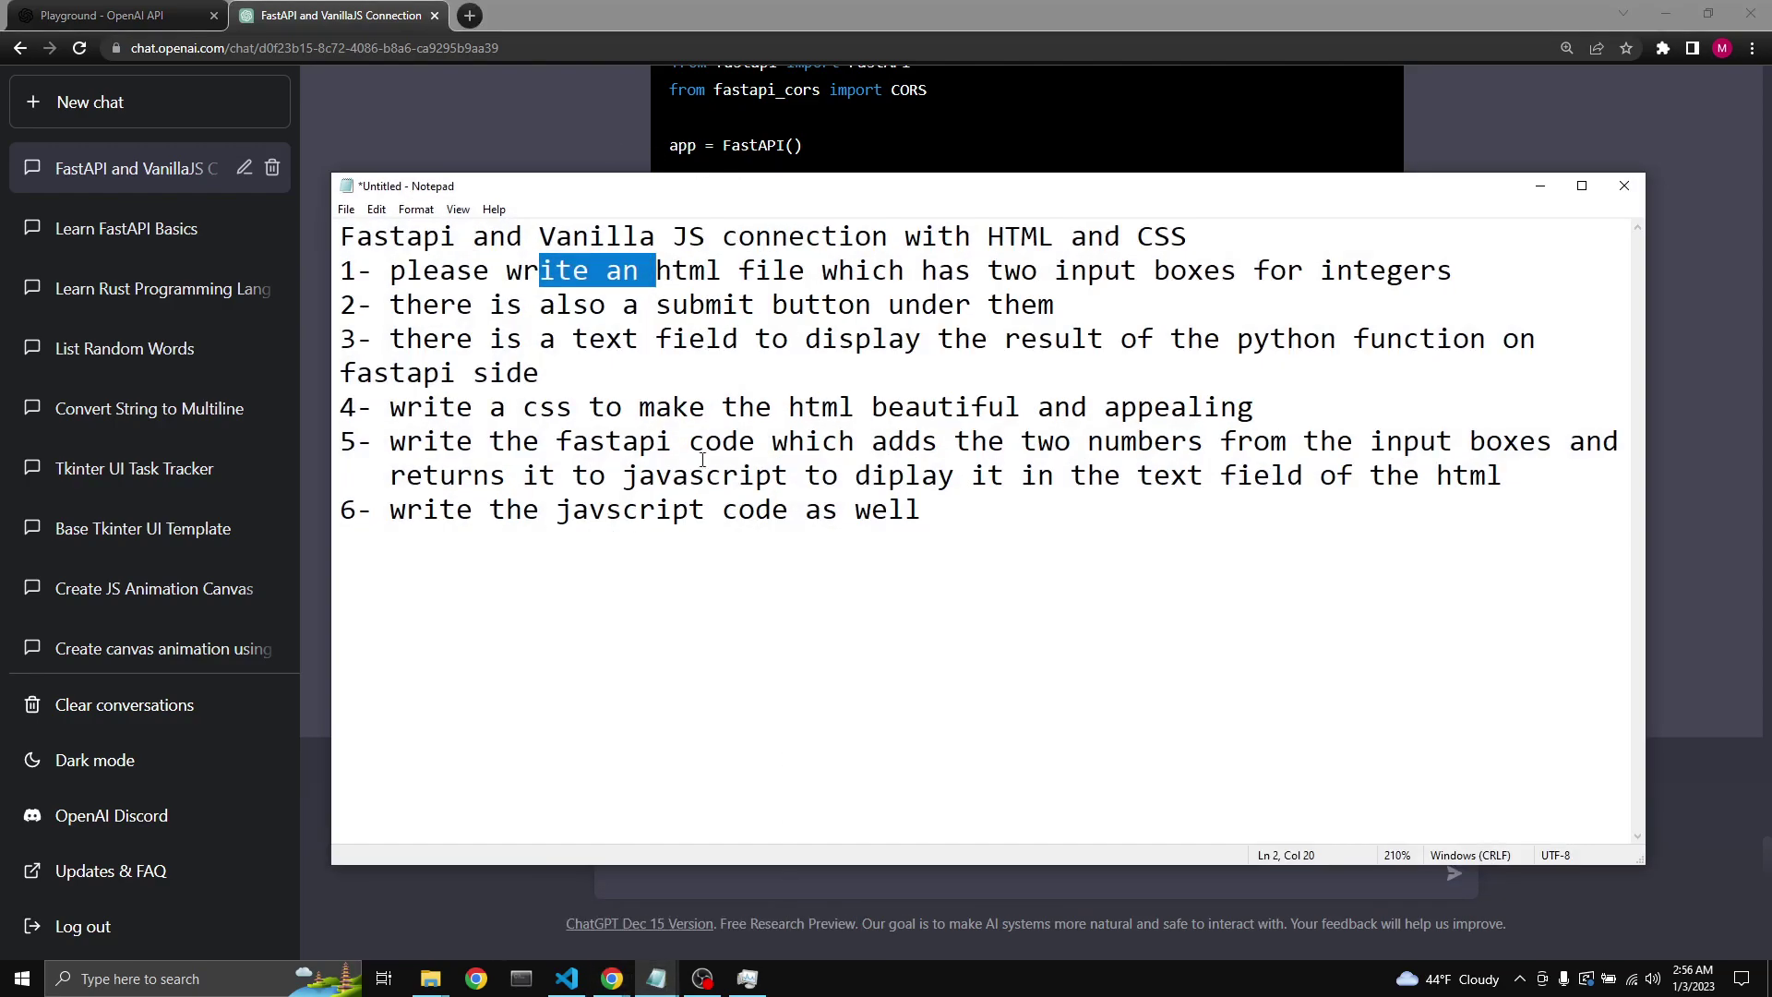
{"action": "left_click", "coordinate": [752, 568]}
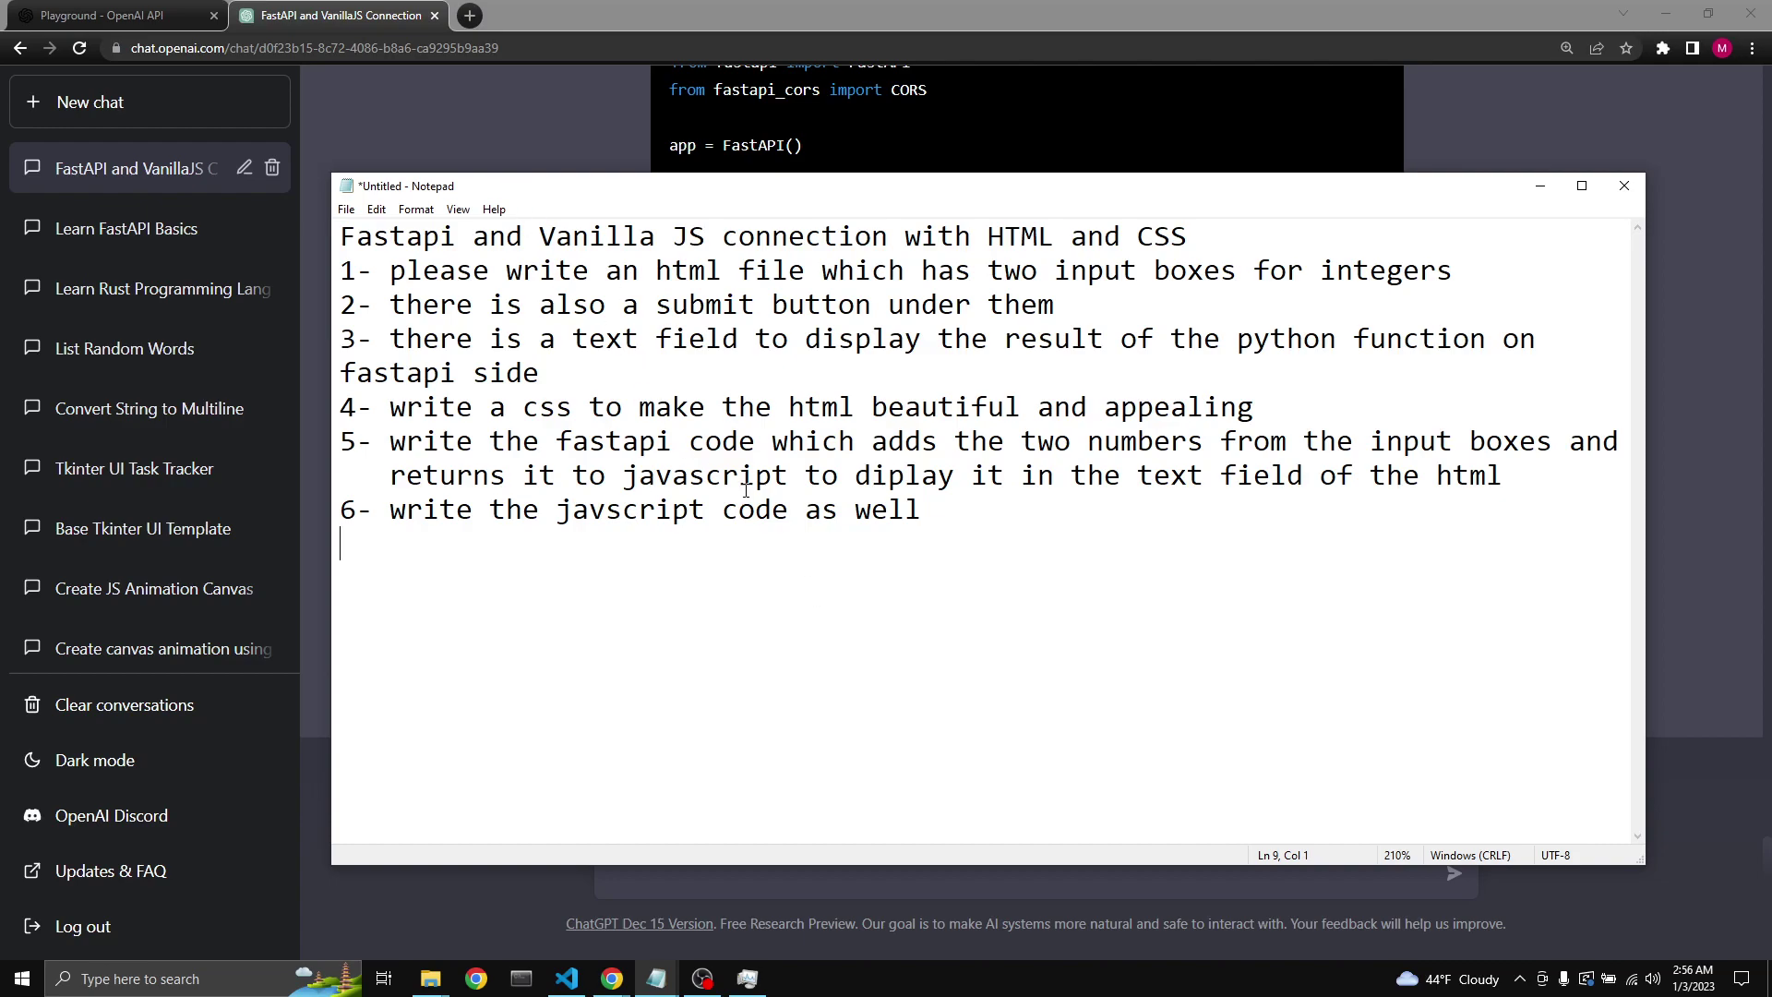
{"action": "key", "text": "ctrl+a"}
{"action": "key", "text": "ctrl+c"}
{"action": "left_click", "coordinate": [101, 15]}
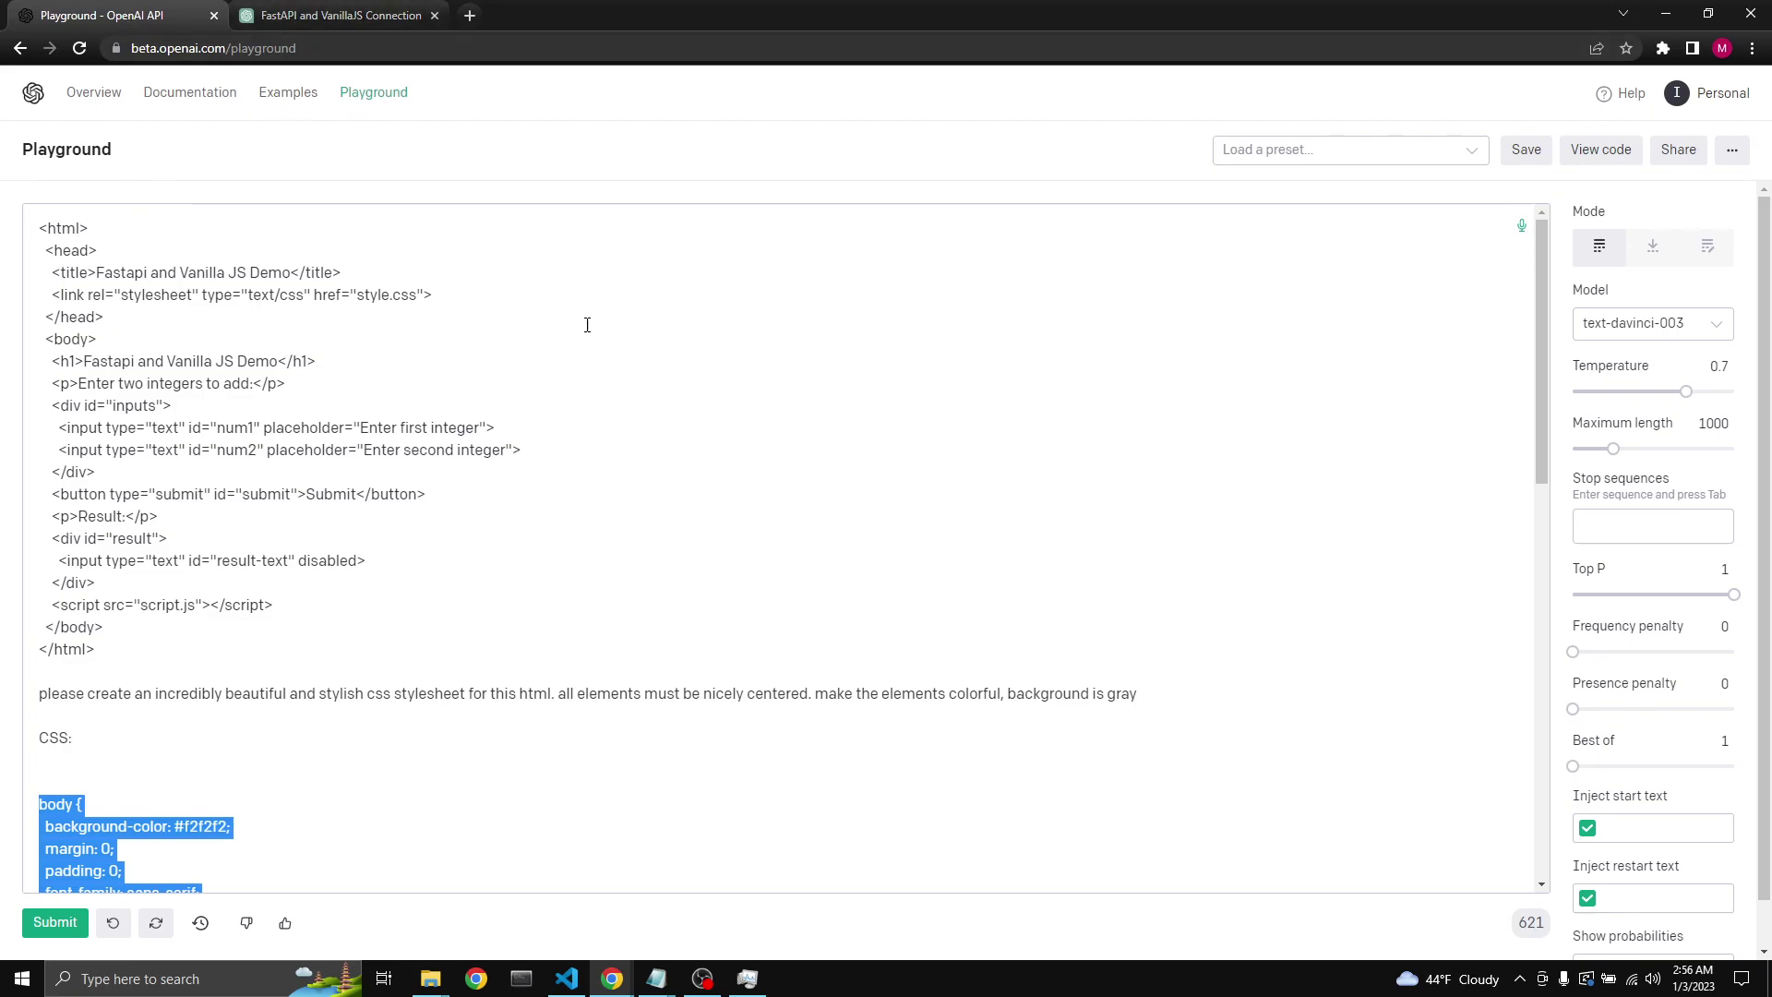
{"action": "scroll", "coordinate": [388, 555], "scroll_direction": "down", "scroll_amount": 5}
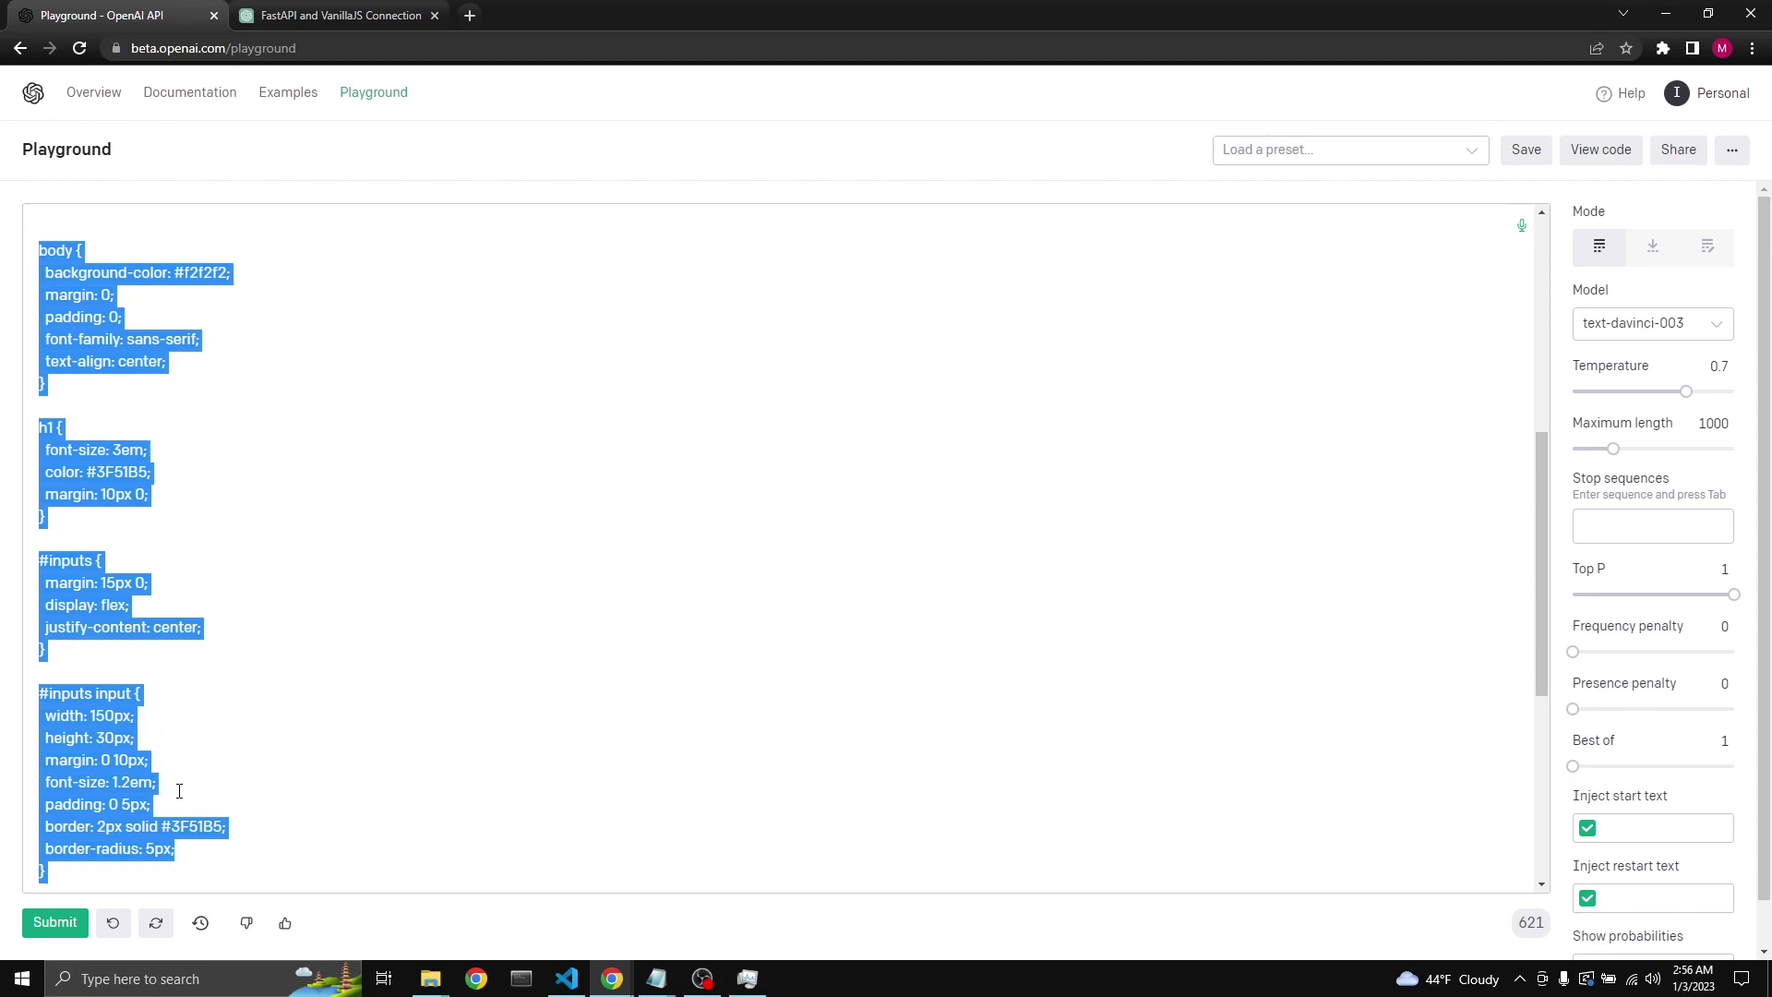
{"action": "scroll", "coordinate": [178, 791], "scroll_direction": "down", "scroll_amount": 3}
{"action": "scroll", "coordinate": [194, 782], "scroll_direction": "down", "scroll_amount": 3}
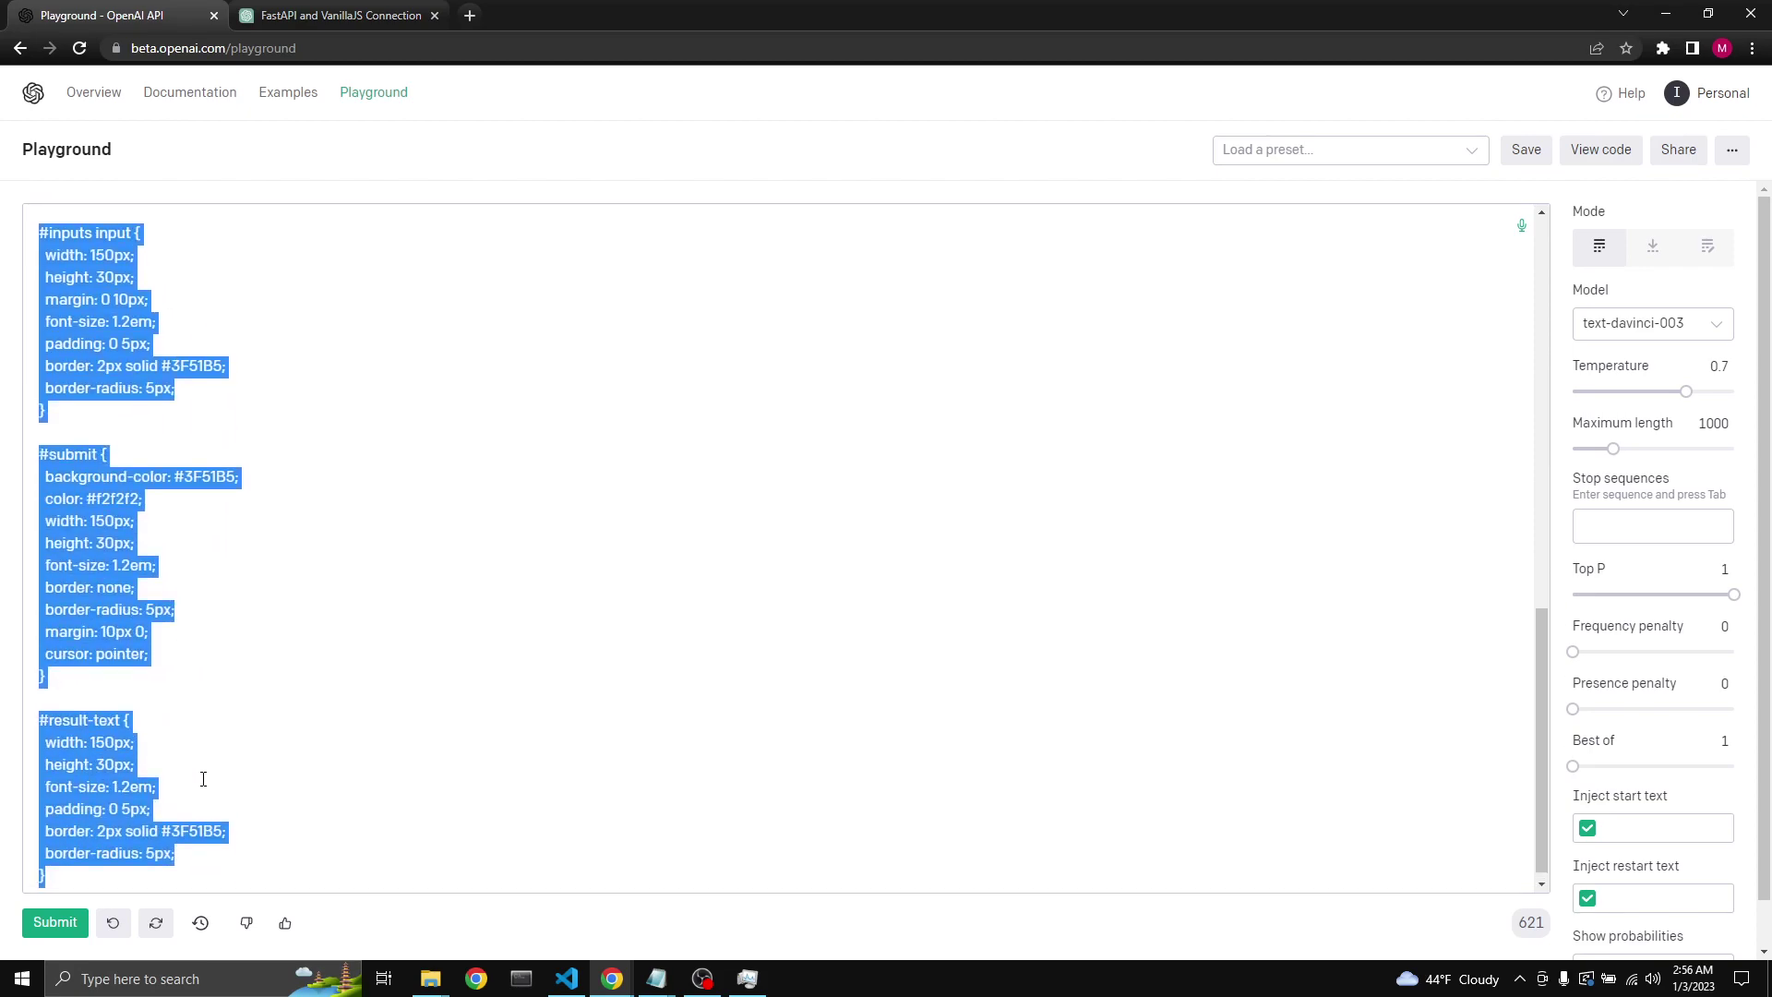
{"action": "scroll", "coordinate": [202, 779], "scroll_direction": "up", "scroll_amount": 4}
{"action": "scroll", "coordinate": [202, 780], "scroll_direction": "up", "scroll_amount": 3}
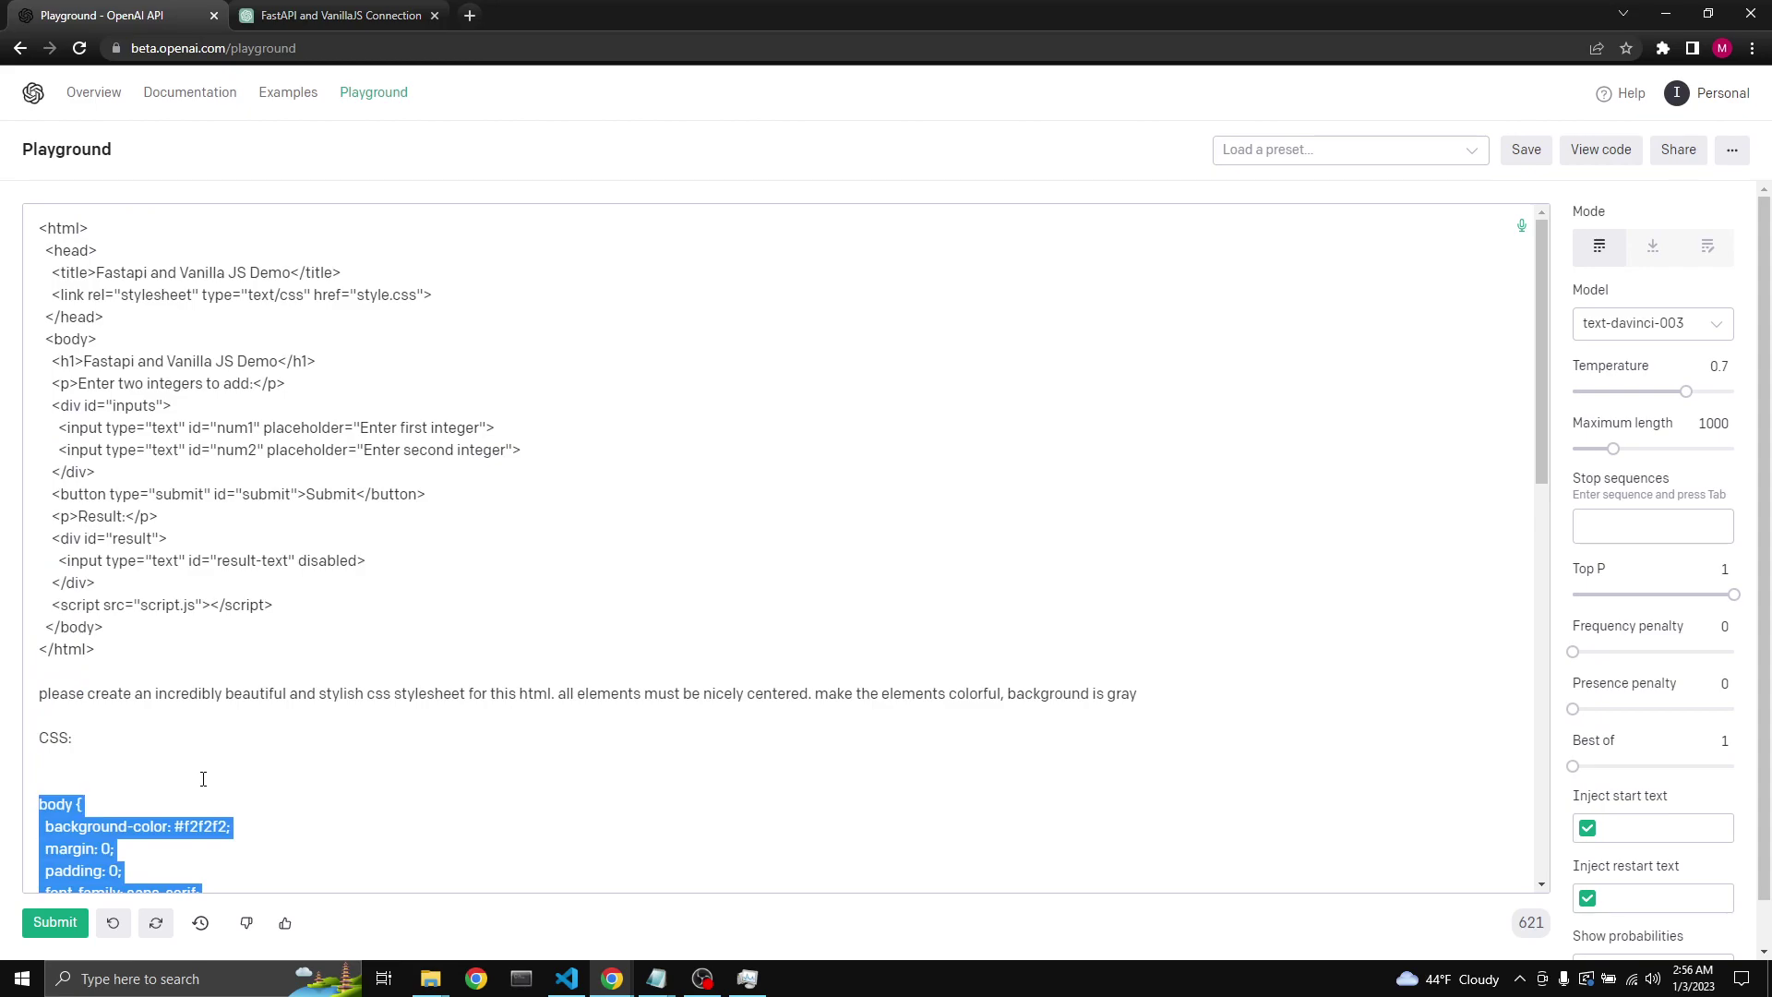